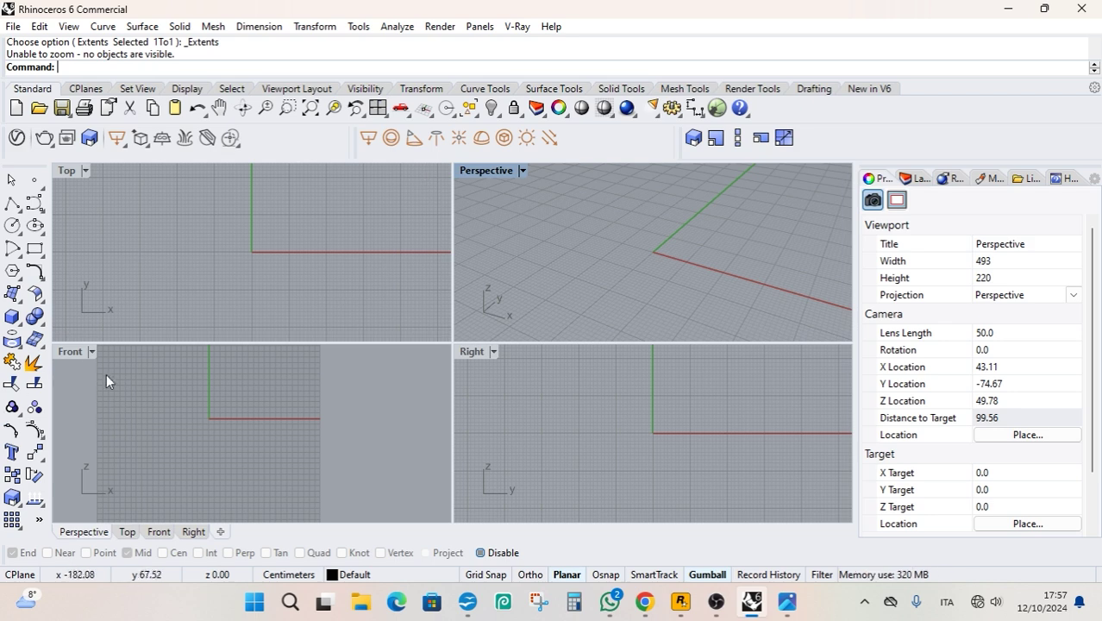
Maximize the Front viewport and shift the view to leave empty space beside the grid.
{"action": "left_click", "coordinate": [71, 353]}
{"action": "double_click", "coordinate": [70, 352]}
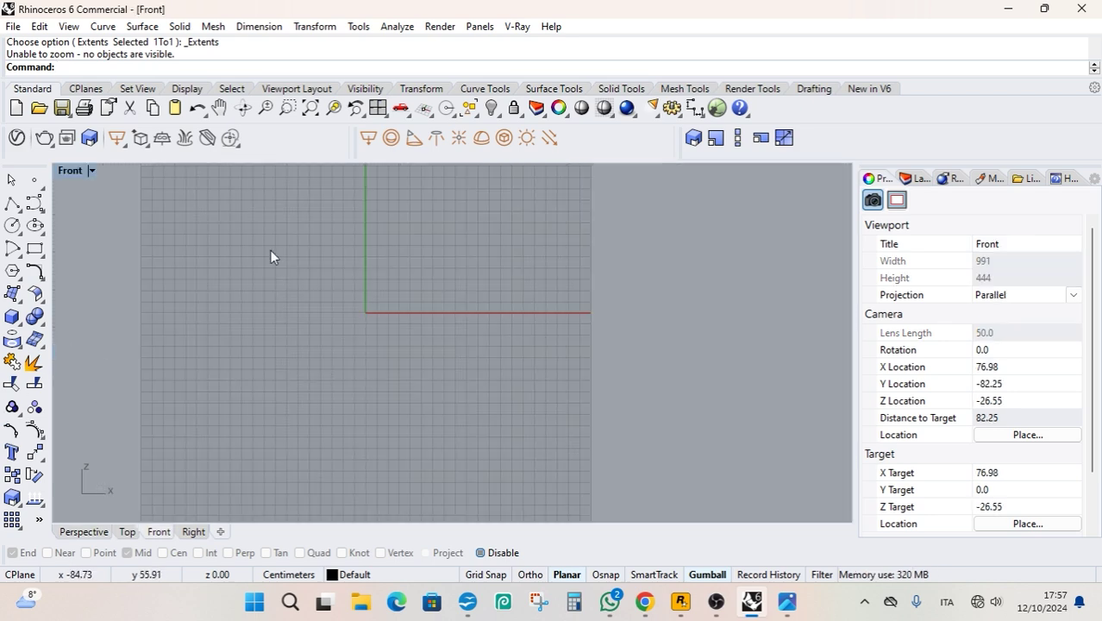
{"action": "scroll", "coordinate": [258, 312], "scroll_direction": "down", "scroll_amount": 5}
{"action": "right_click_drag", "start_coordinate": [380, 257], "coordinate": [320, 291]}
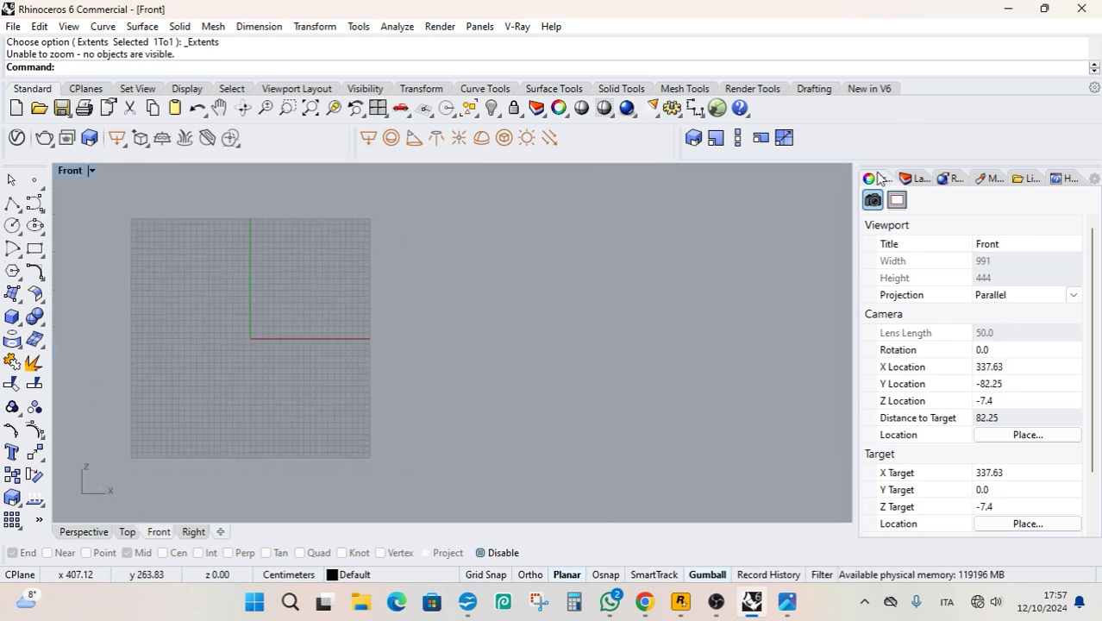
Make Layer 05 the current layer and rename it as Foto.
{"action": "left_click", "coordinate": [916, 179]}
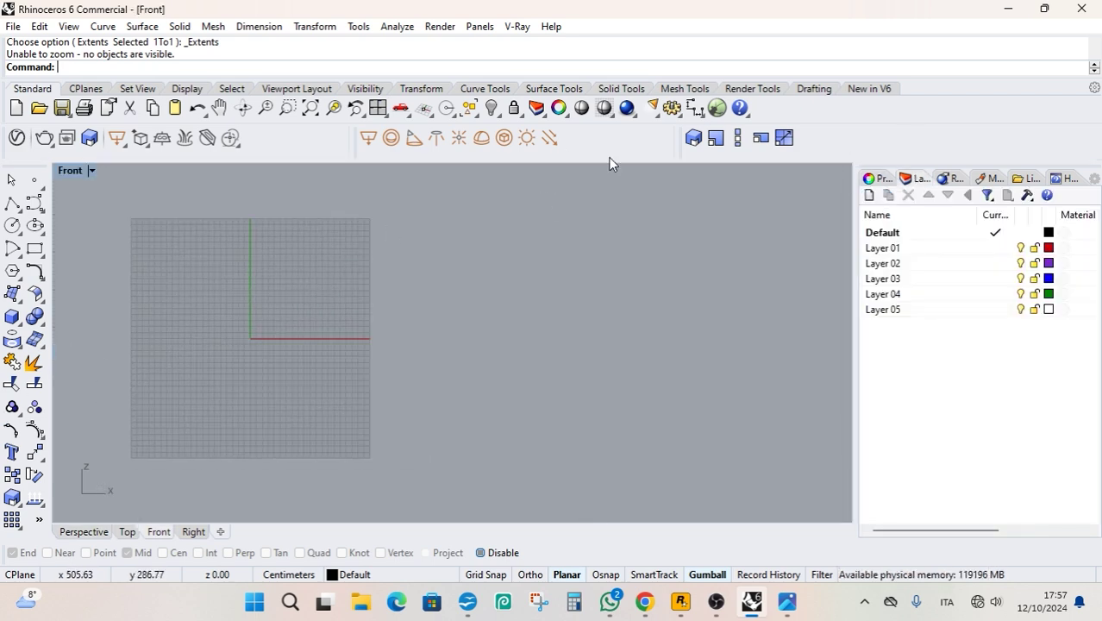
{"action": "double_click", "coordinate": [879, 312]}
{"action": "left_click", "coordinate": [895, 312]}
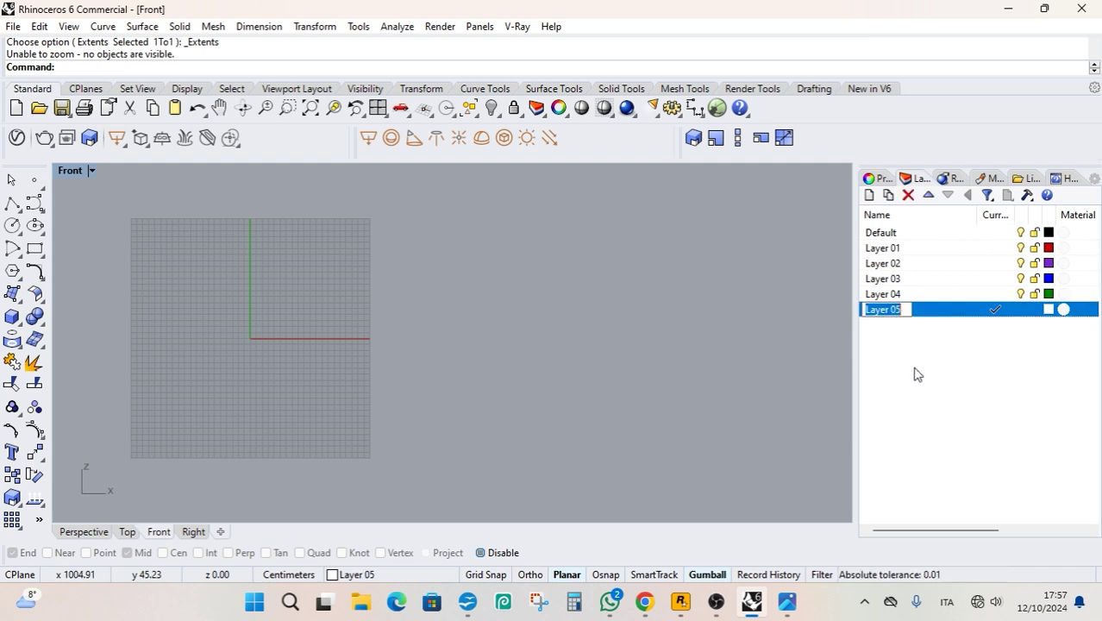
{"action": "type", "text": "Foto"}
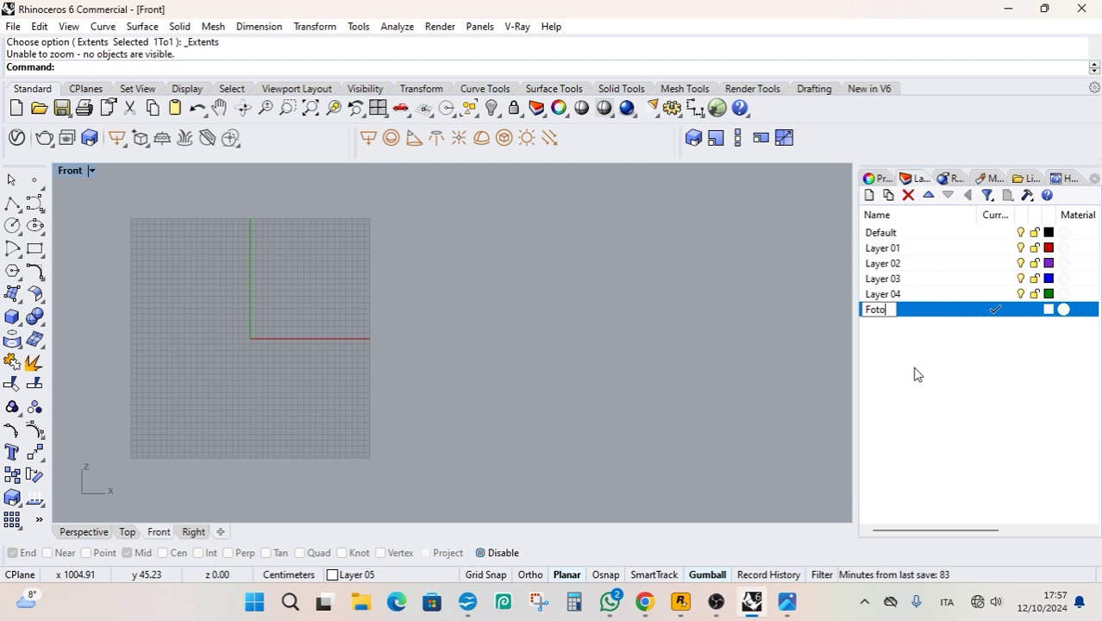
Rename Layer 04 as Curve.
{"action": "double_click", "coordinate": [888, 296]}
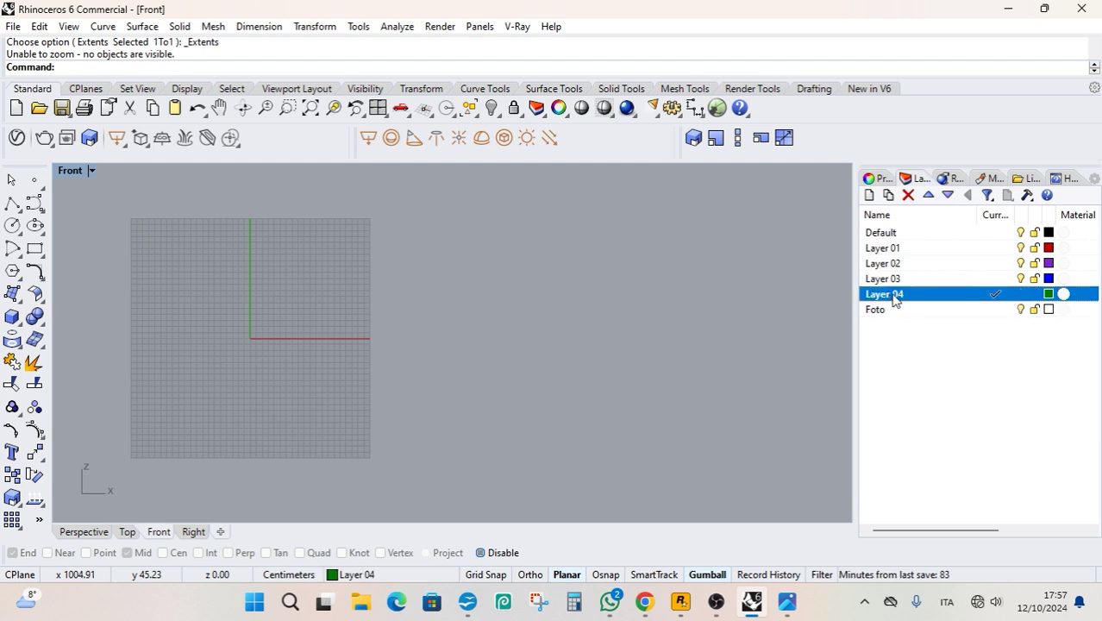
{"action": "left_click", "coordinate": [895, 297]}
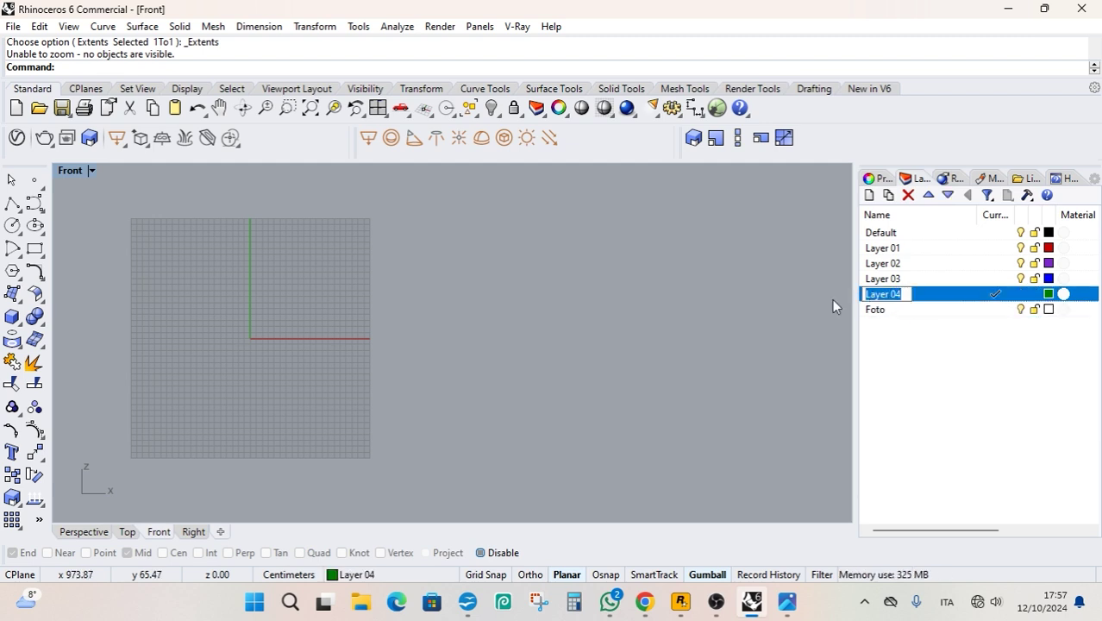
{"action": "type", "text": "Curve"}
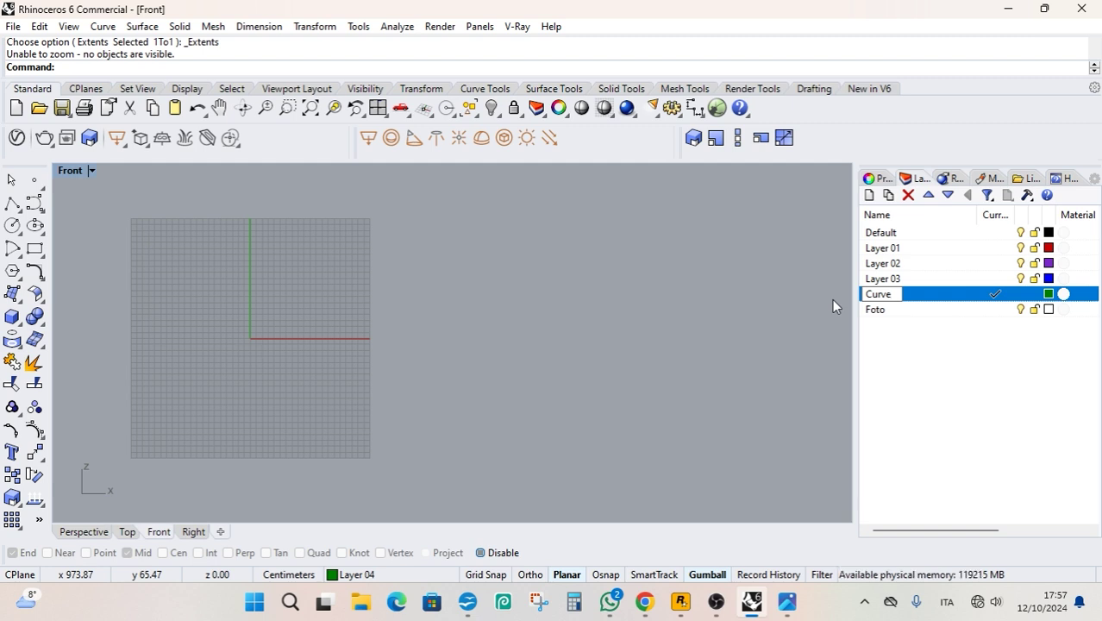
{"action": "key", "text": "Return"}
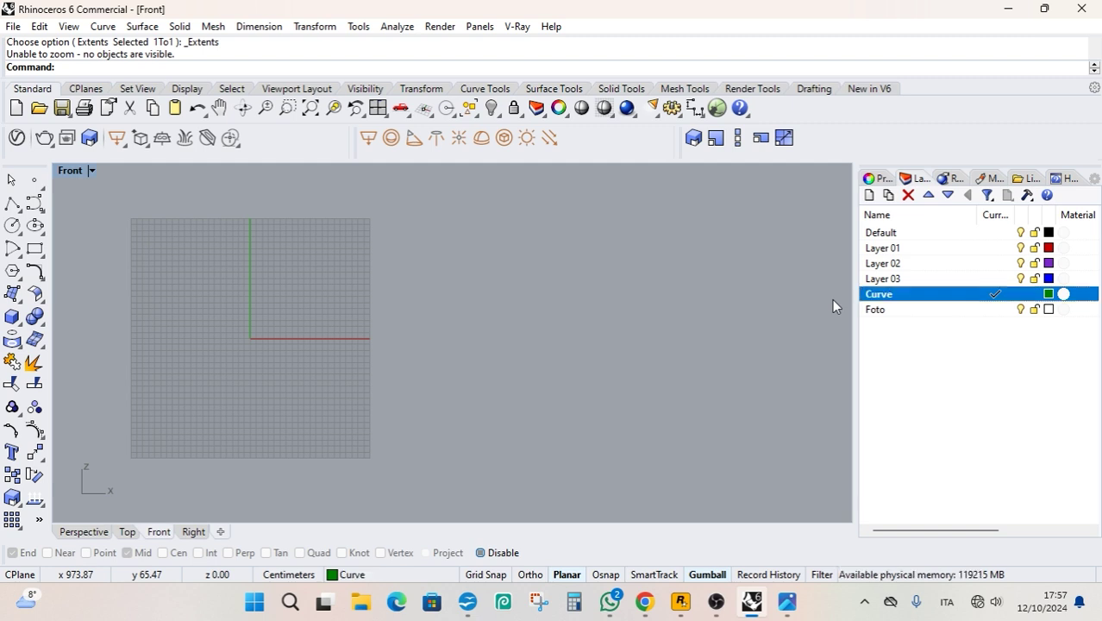
Make the Foto layer current and set its layer colour to black.
{"action": "left_click", "coordinate": [892, 279]}
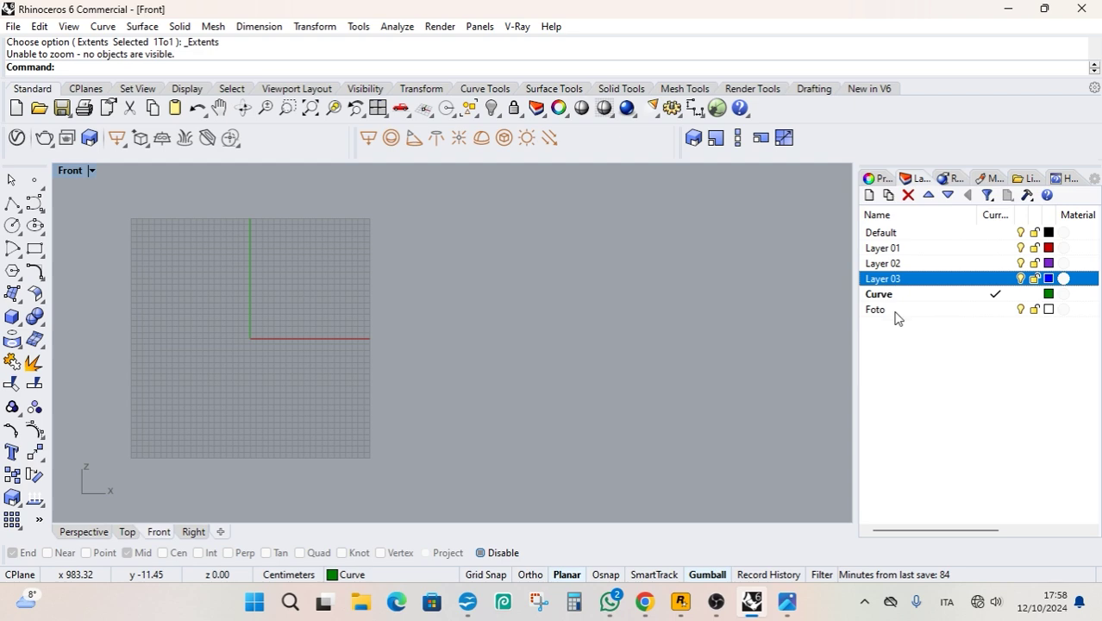
{"action": "double_click", "coordinate": [897, 310]}
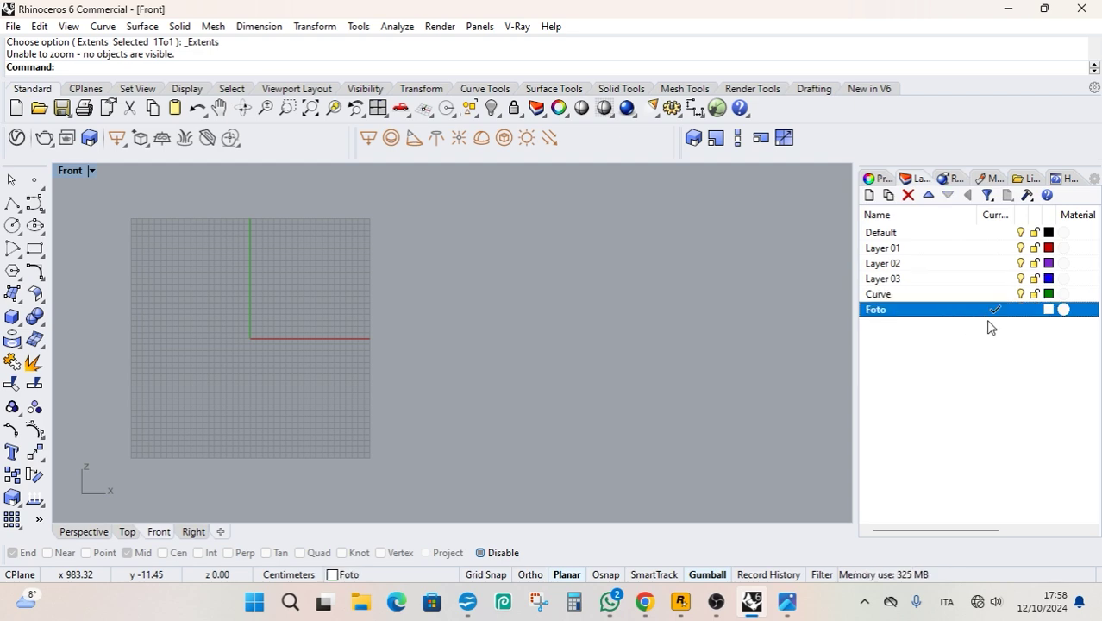
{"action": "left_click", "coordinate": [1049, 310]}
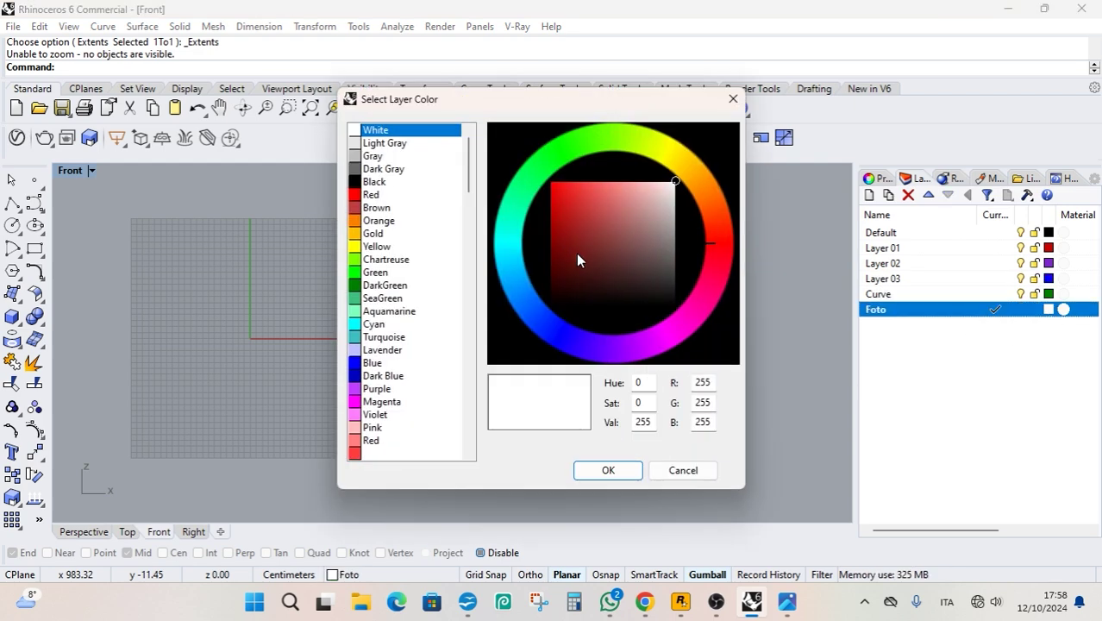
{"action": "left_click", "coordinate": [550, 307]}
{"action": "left_click", "coordinate": [608, 470]}
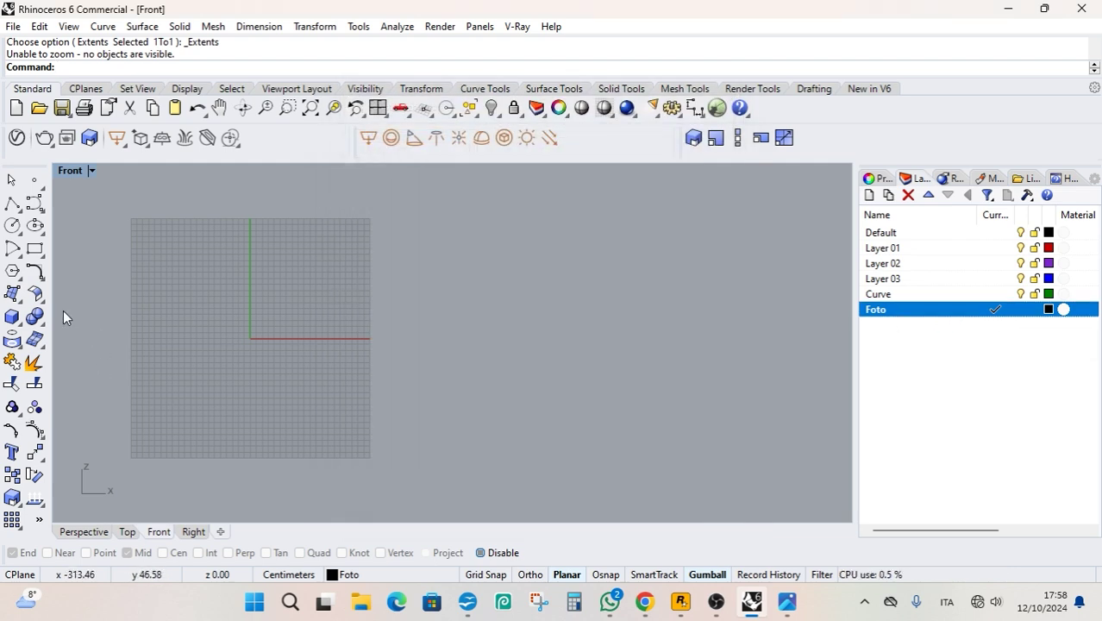
Start the Picture command and open the bimini image from the CORSI > BIMINI folder on drive D.
{"action": "left_click", "coordinate": [21, 302]}
{"action": "left_click_drag", "start_coordinate": [33, 288], "coordinate": [211, 220]}
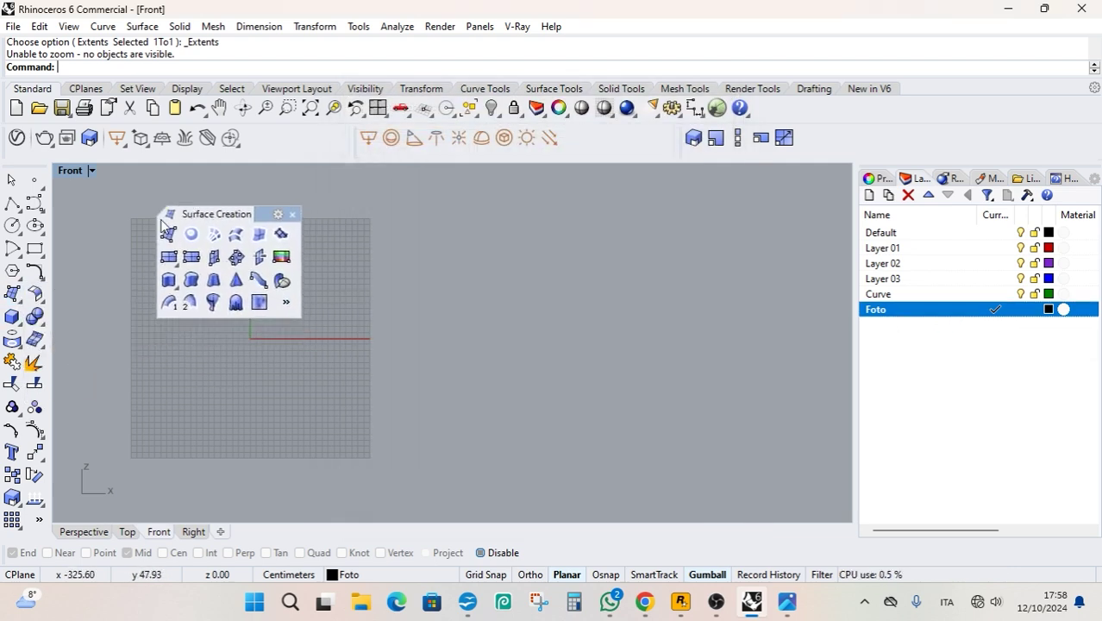
{"action": "left_click", "coordinate": [281, 259]}
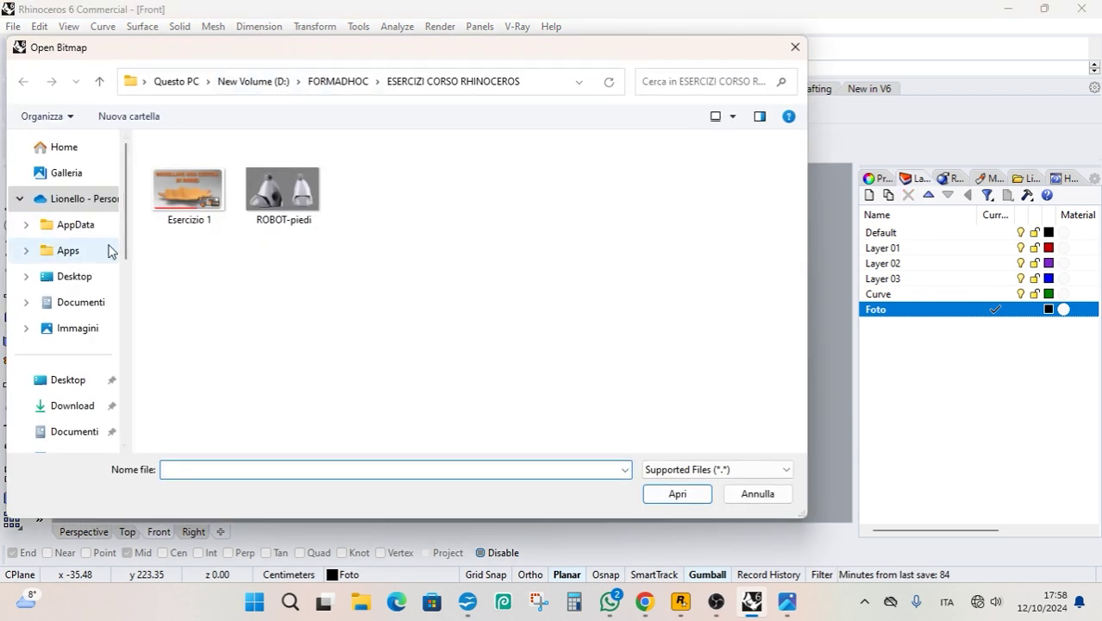
{"action": "left_click", "coordinate": [270, 83]}
{"action": "double_click", "coordinate": [190, 216]}
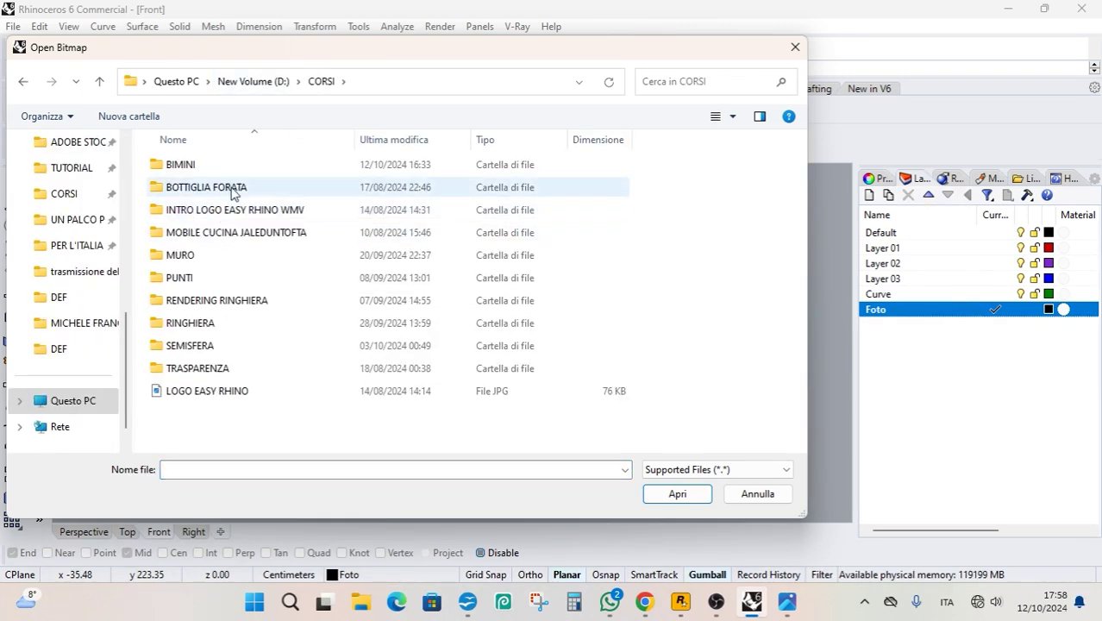
{"action": "double_click", "coordinate": [177, 164]}
{"action": "left_click", "coordinate": [211, 181]}
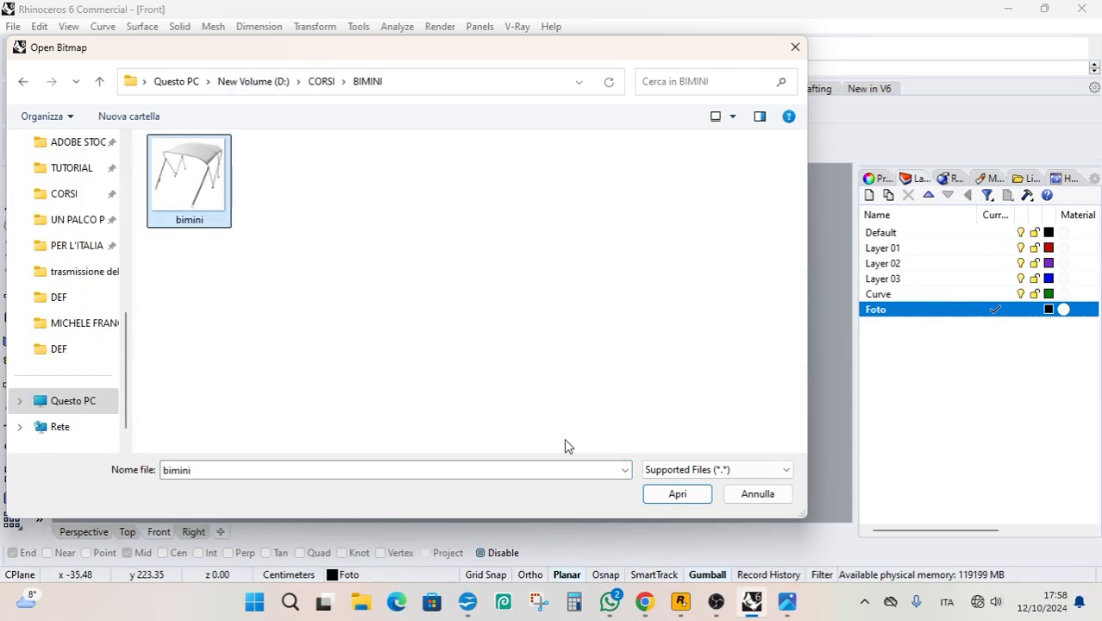
{"action": "left_click", "coordinate": [677, 493]}
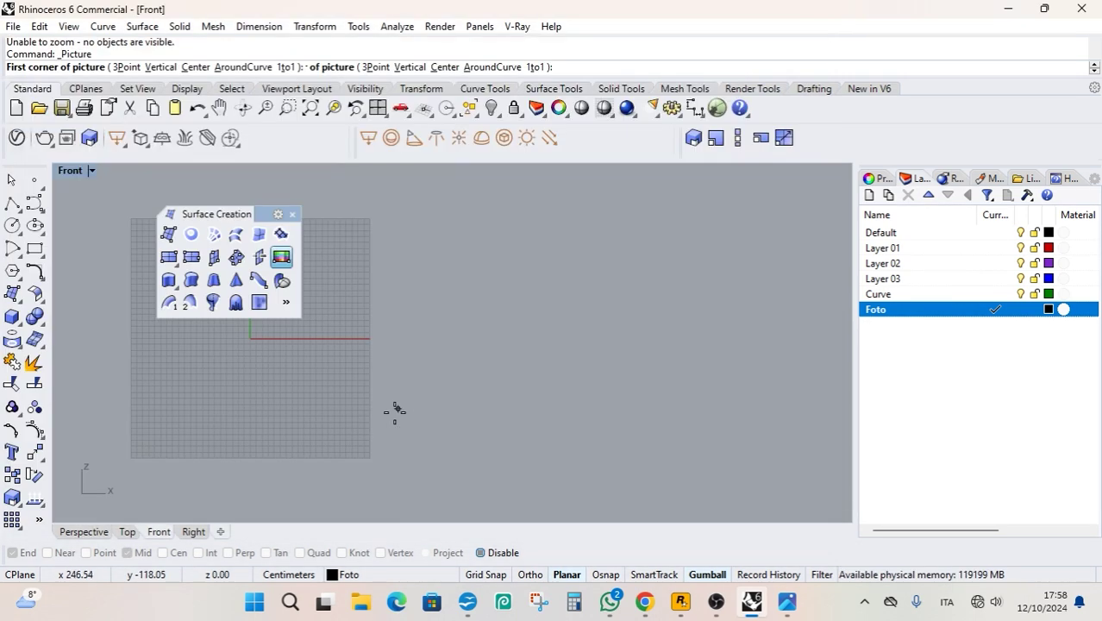
Place the bimini picture in the Front view from the grid's lower-left corner, spanning the full grid width.
{"action": "left_click", "coordinate": [130, 455]}
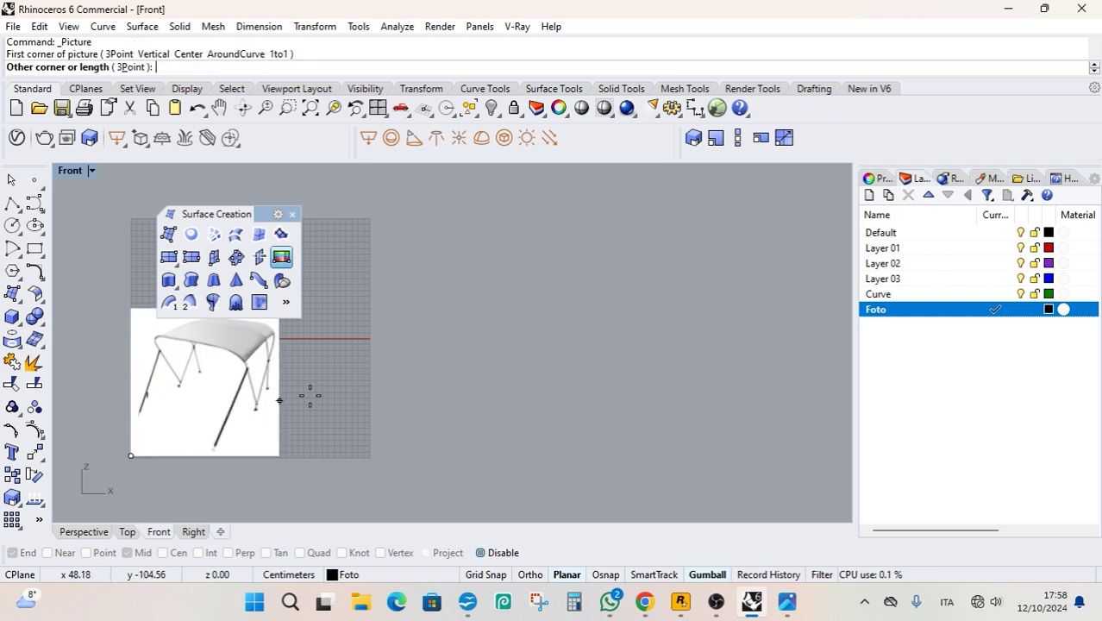
{"action": "left_click", "coordinate": [371, 351]}
{"action": "right_click_drag", "start_coordinate": [430, 322], "coordinate": [623, 308]}
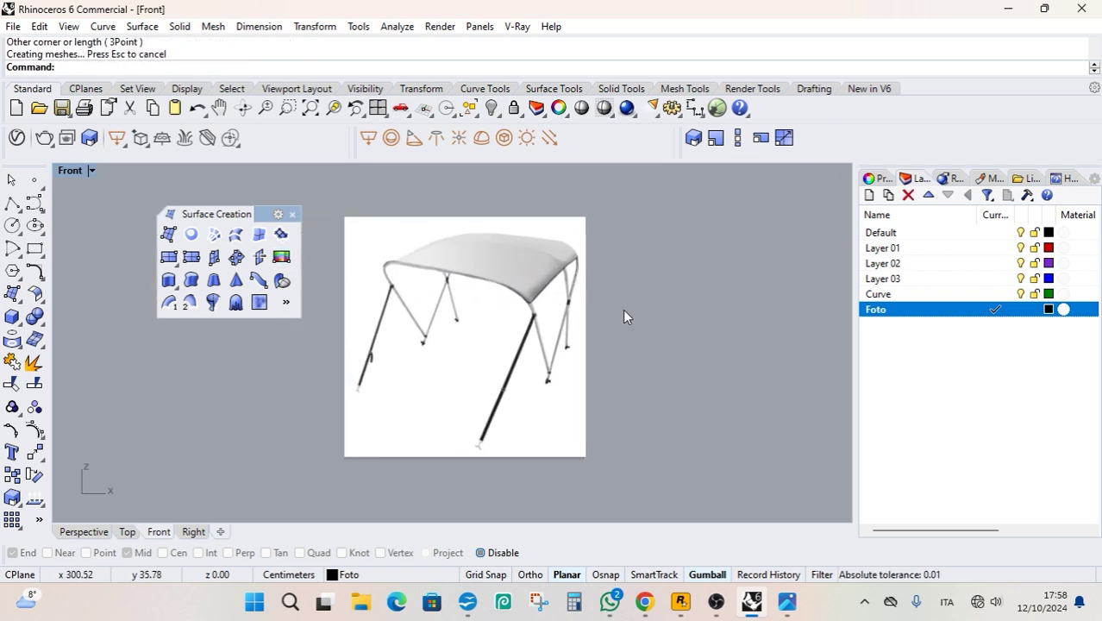
{"action": "scroll", "coordinate": [482, 267], "scroll_direction": "up", "scroll_amount": 5}
{"action": "scroll", "coordinate": [584, 350], "scroll_direction": "down", "scroll_amount": 2}
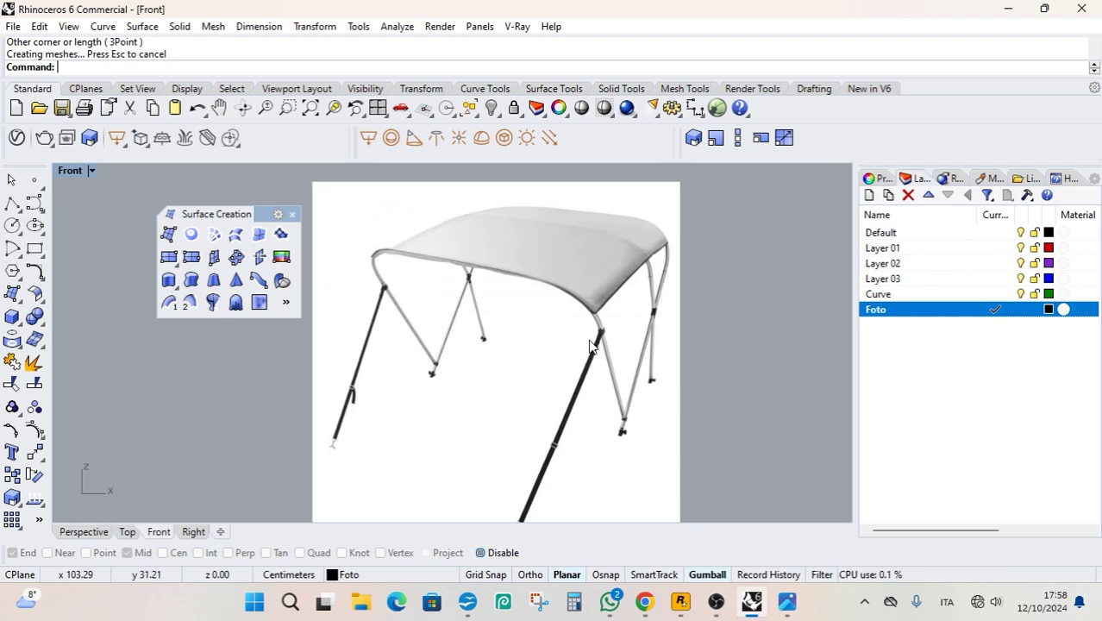
Assign a new material of type Custom to the bimini picture surface.
{"action": "left_click", "coordinate": [586, 389]}
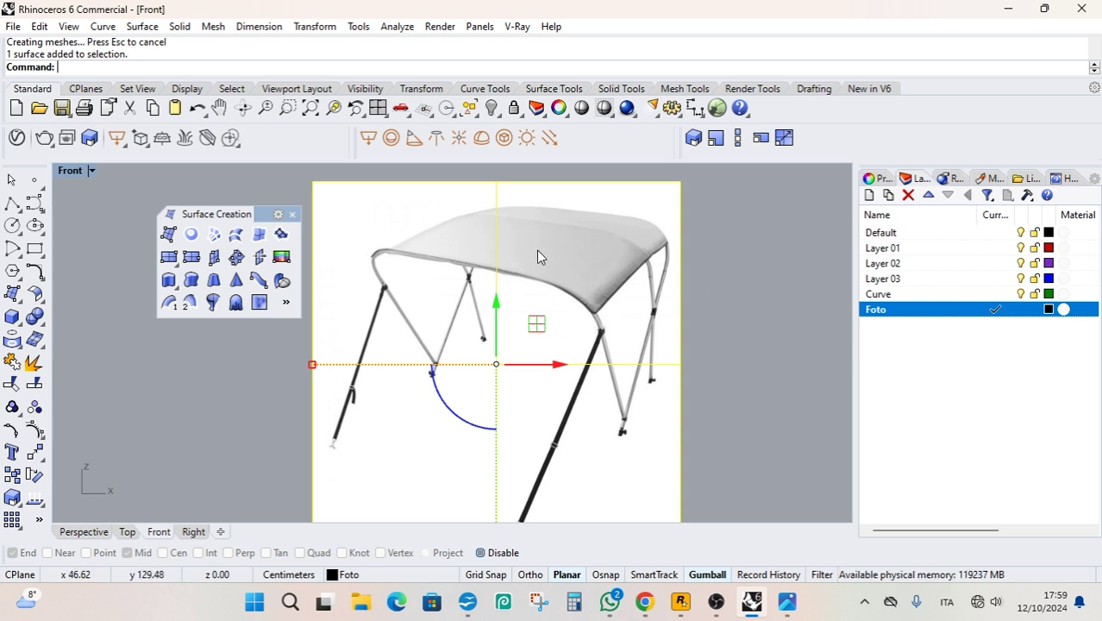
{"action": "left_click", "coordinate": [869, 179]}
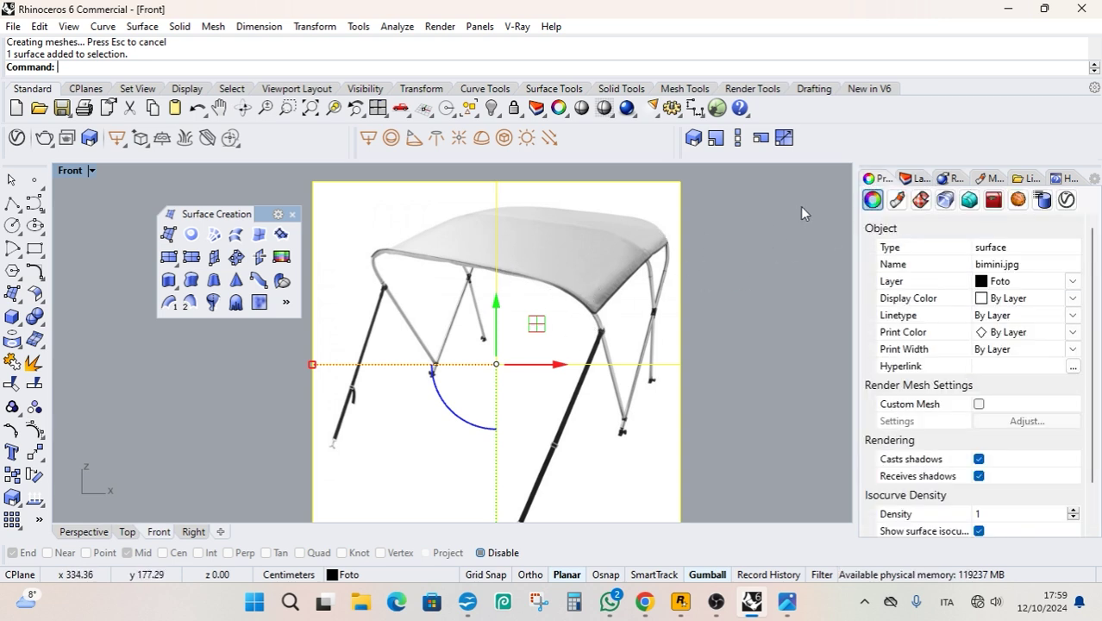
{"action": "left_click", "coordinate": [898, 200]}
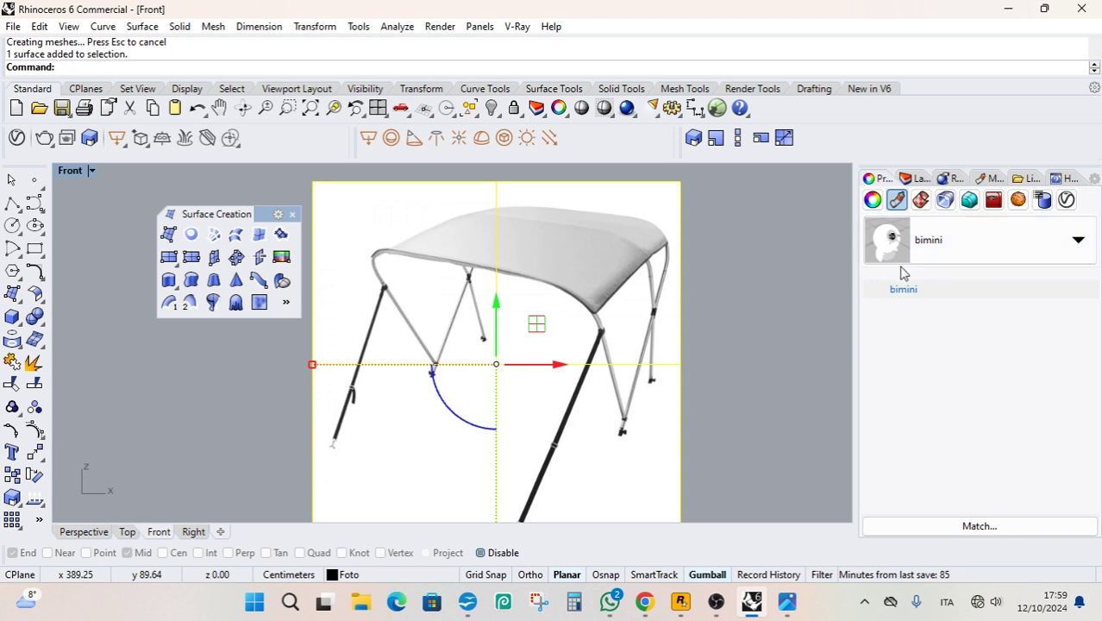
{"action": "left_click", "coordinate": [1079, 241]}
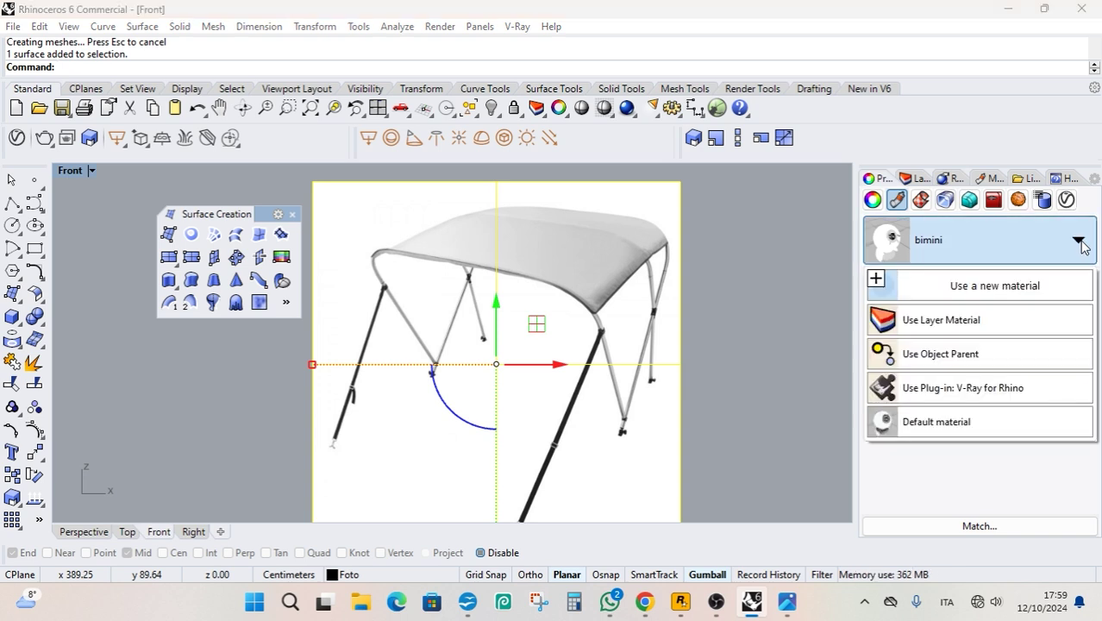
{"action": "left_click", "coordinate": [986, 292]}
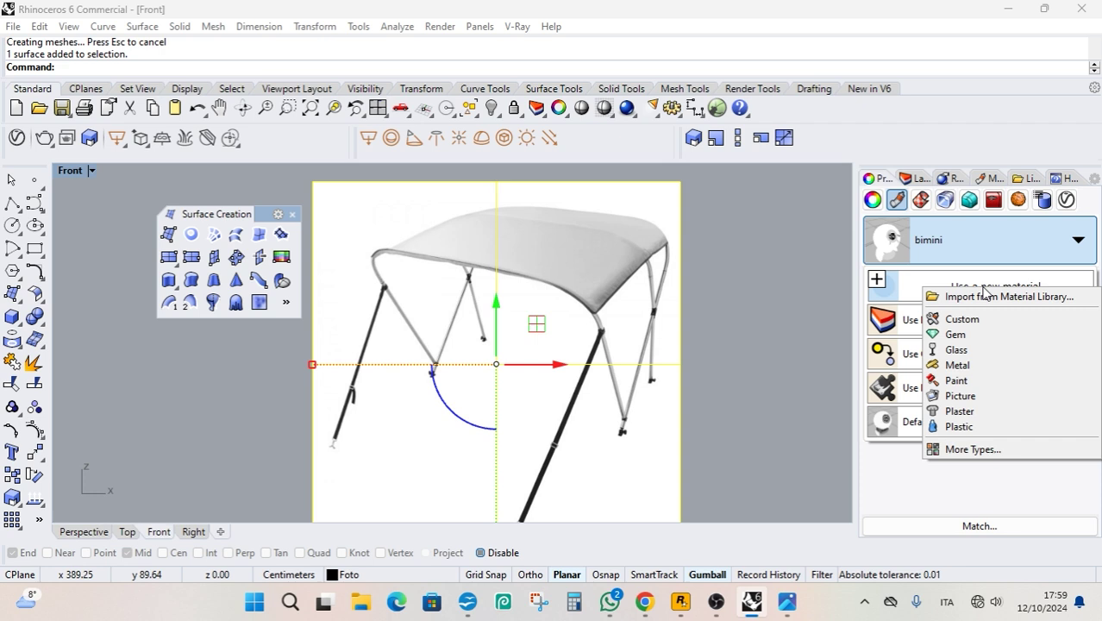
{"action": "left_click", "coordinate": [957, 320]}
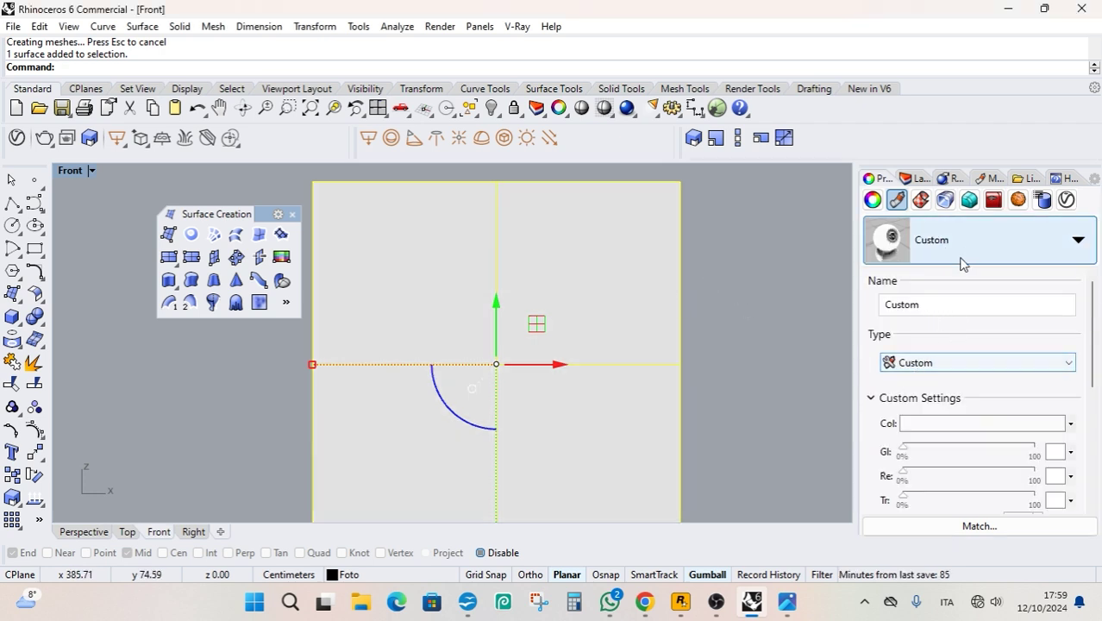
{"action": "scroll", "coordinate": [988, 480], "scroll_direction": "down", "scroll_amount": 3}
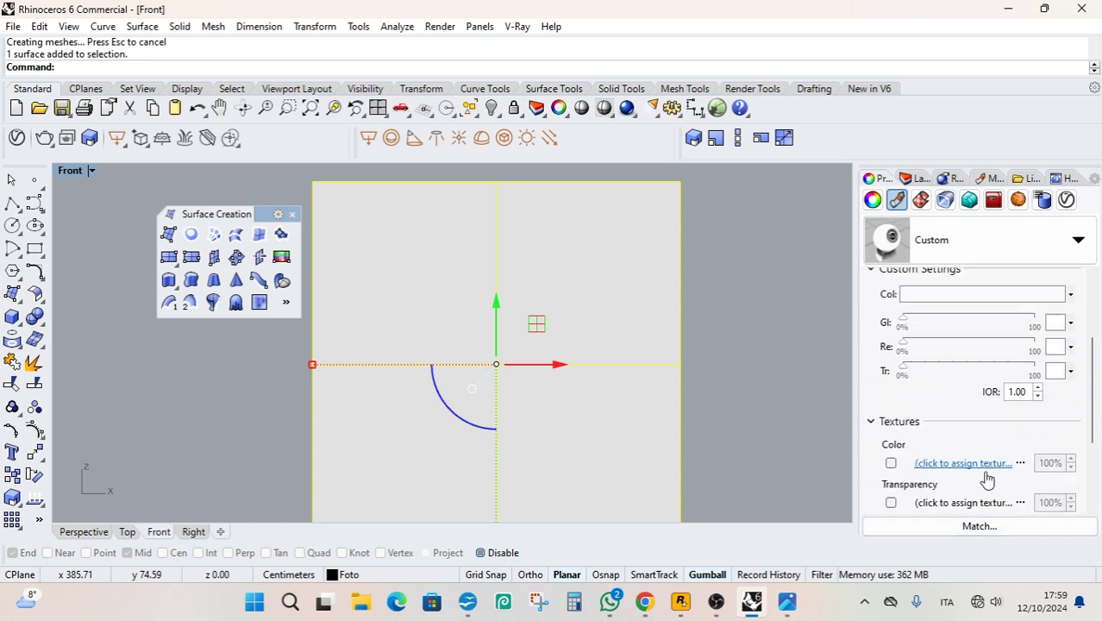
{"action": "scroll", "coordinate": [987, 480], "scroll_direction": "down", "scroll_amount": 1}
{"action": "scroll", "coordinate": [954, 407], "scroll_direction": "up", "scroll_amount": 4}
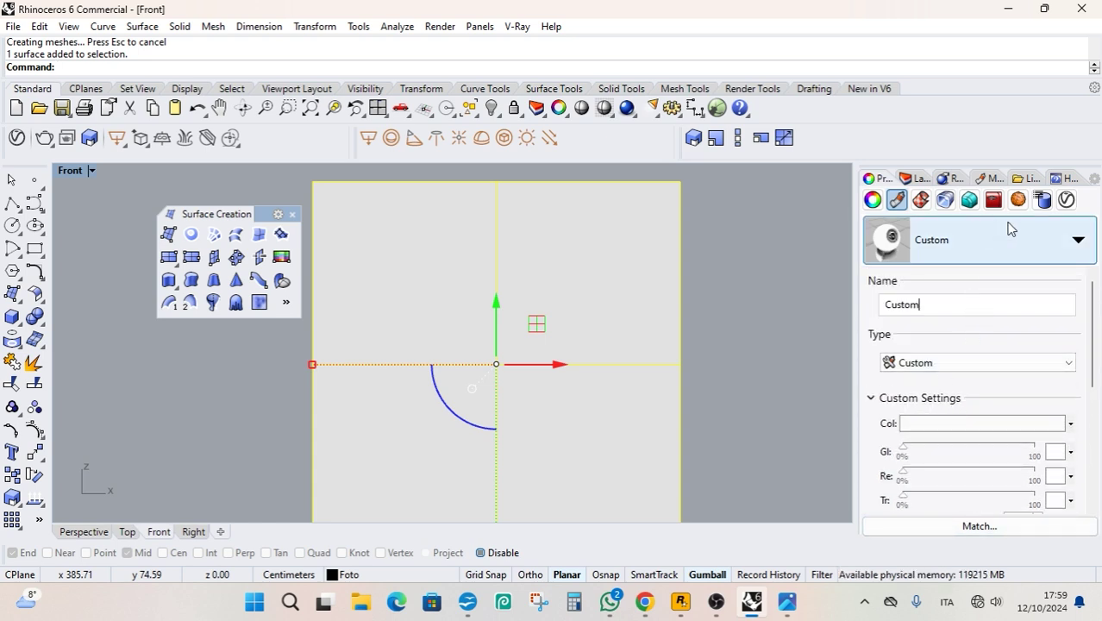
{"action": "scroll", "coordinate": [1006, 226], "scroll_direction": "down", "scroll_amount": 4}
{"action": "key", "text": "Return"}
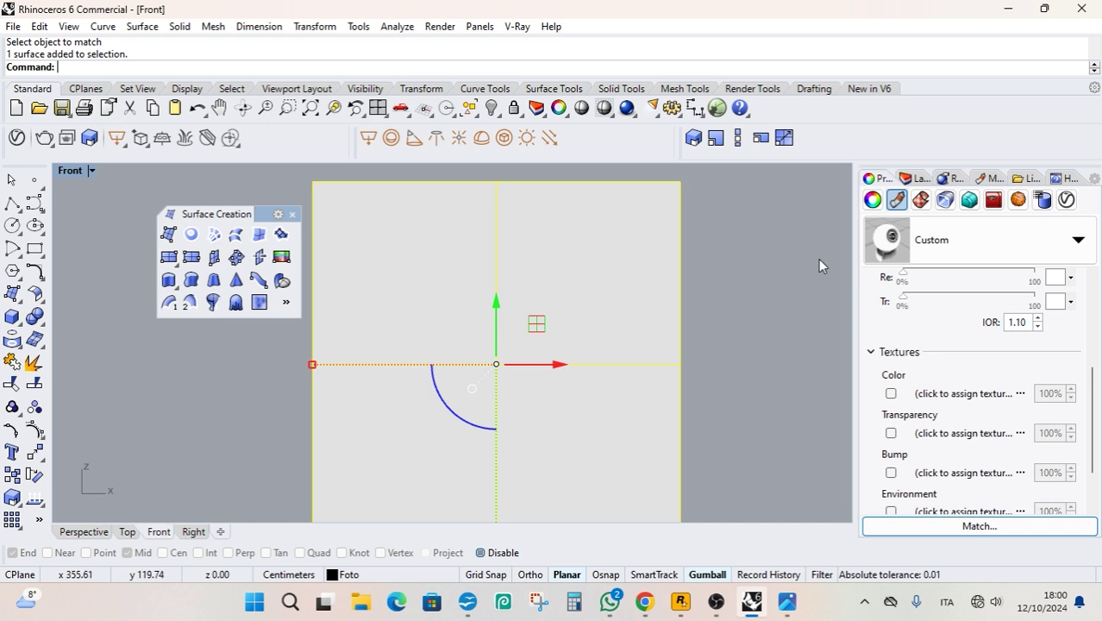
Assign another new material of type Custom to the bimini picture surface.
{"action": "left_click", "coordinate": [1078, 244]}
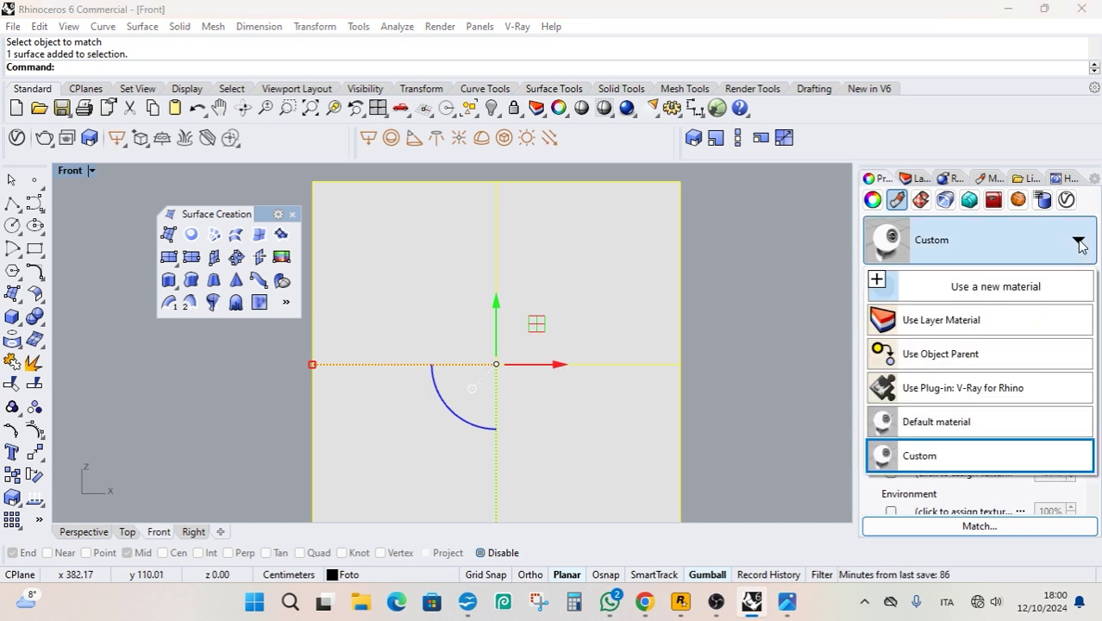
{"action": "left_click", "coordinate": [966, 457]}
{"action": "left_click", "coordinate": [1080, 242]}
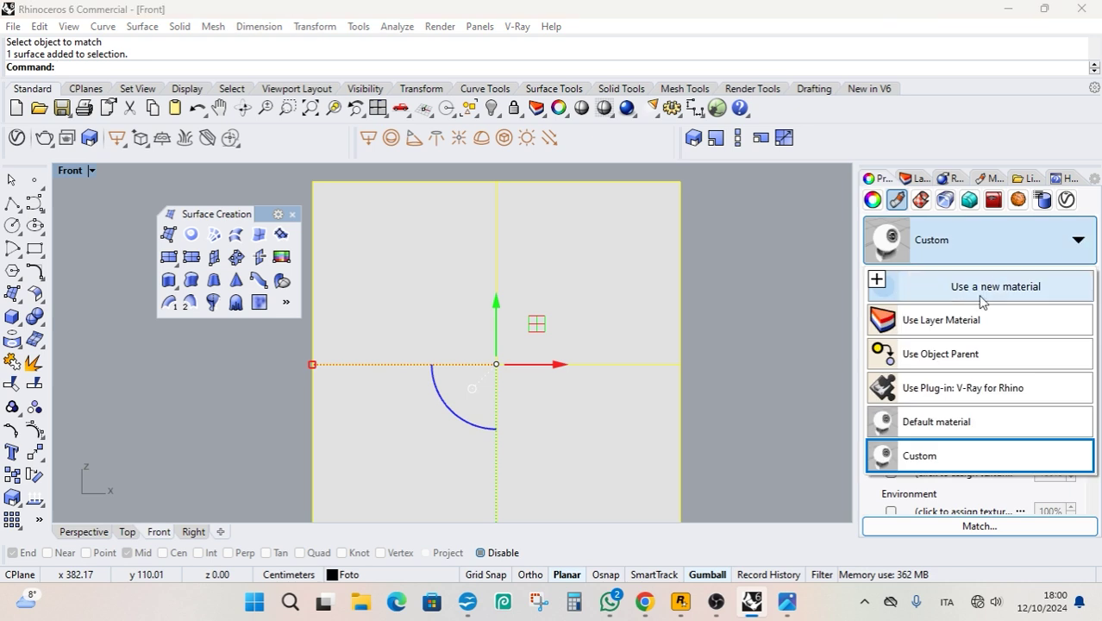
{"action": "left_click", "coordinate": [976, 287]}
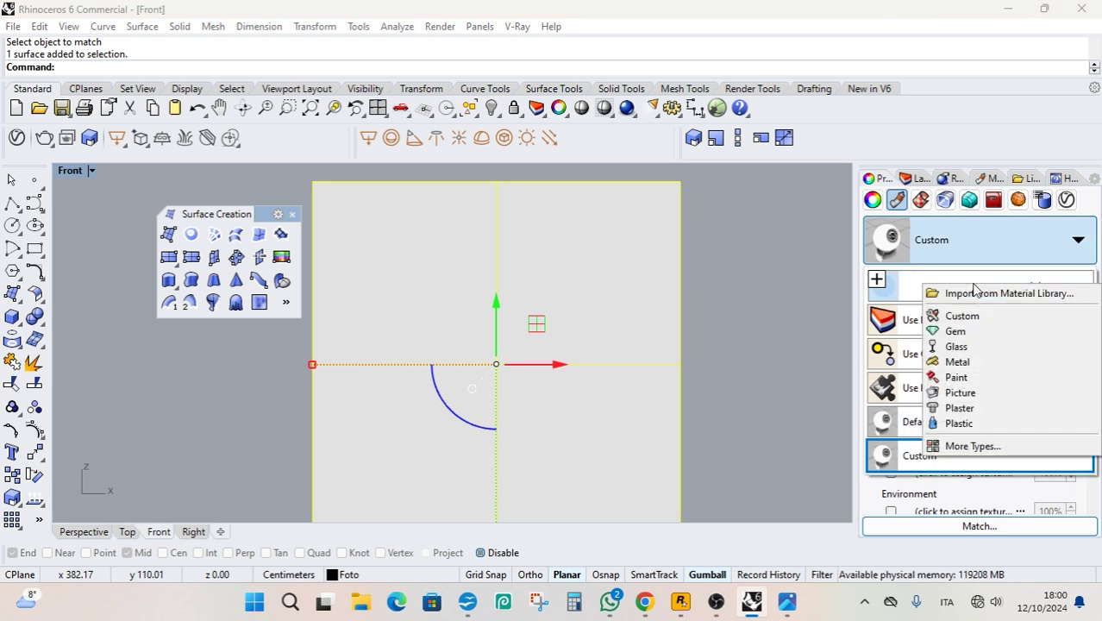
{"action": "left_click", "coordinate": [966, 445]}
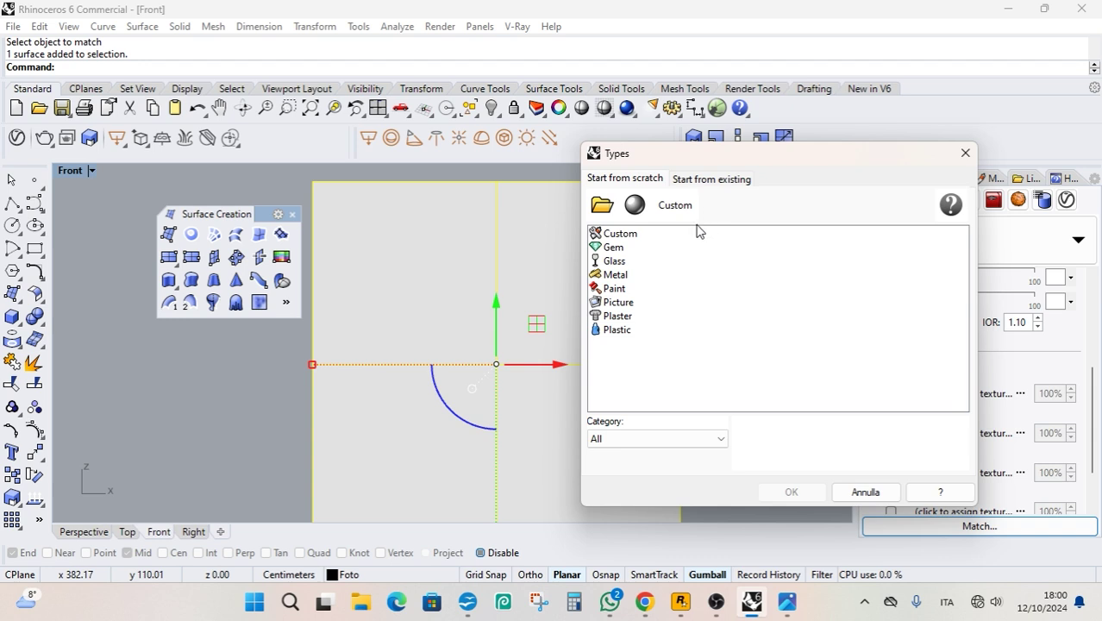
{"action": "left_click", "coordinate": [634, 238]}
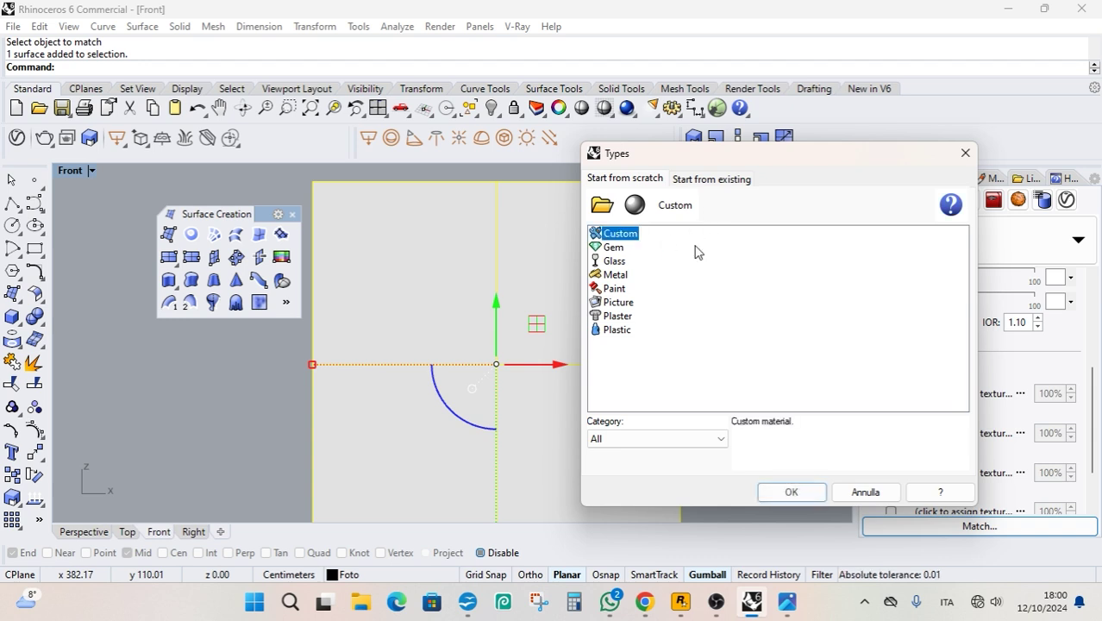
{"action": "left_click", "coordinate": [792, 492]}
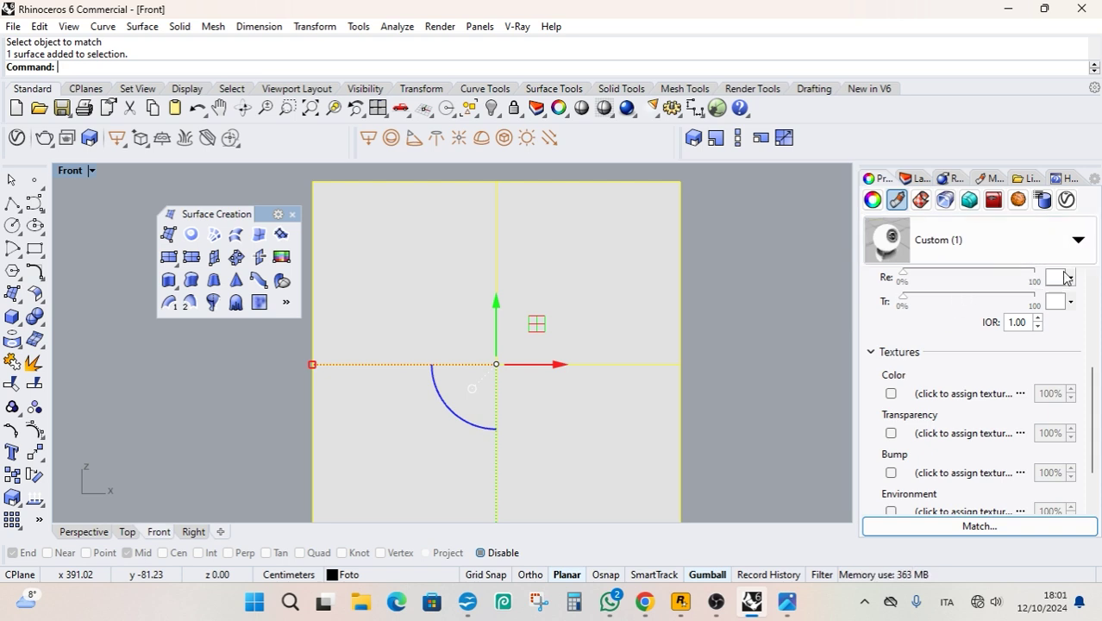
Change the material type to Picture using the bimini image from CORSI > BIMINI on drive D, and set its transparency to 65%.
{"action": "scroll", "coordinate": [1067, 298], "scroll_direction": "down", "scroll_amount": 2}
{"action": "scroll", "coordinate": [1066, 298], "scroll_direction": "up", "scroll_amount": 5}
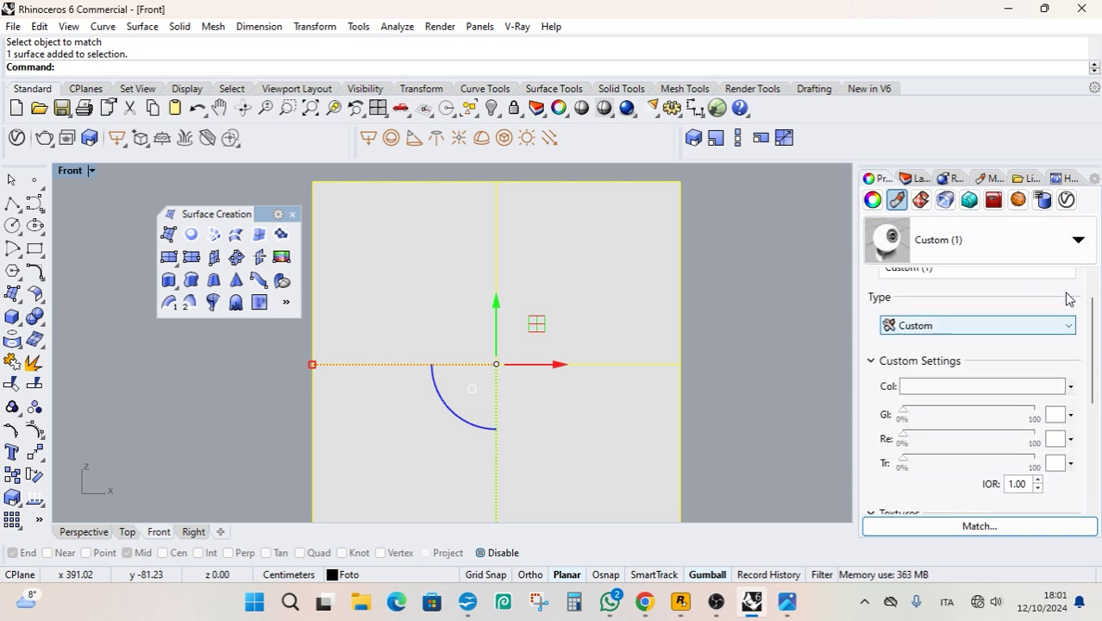
{"action": "scroll", "coordinate": [1067, 298], "scroll_direction": "up", "scroll_amount": 1}
{"action": "left_click", "coordinate": [1066, 359]}
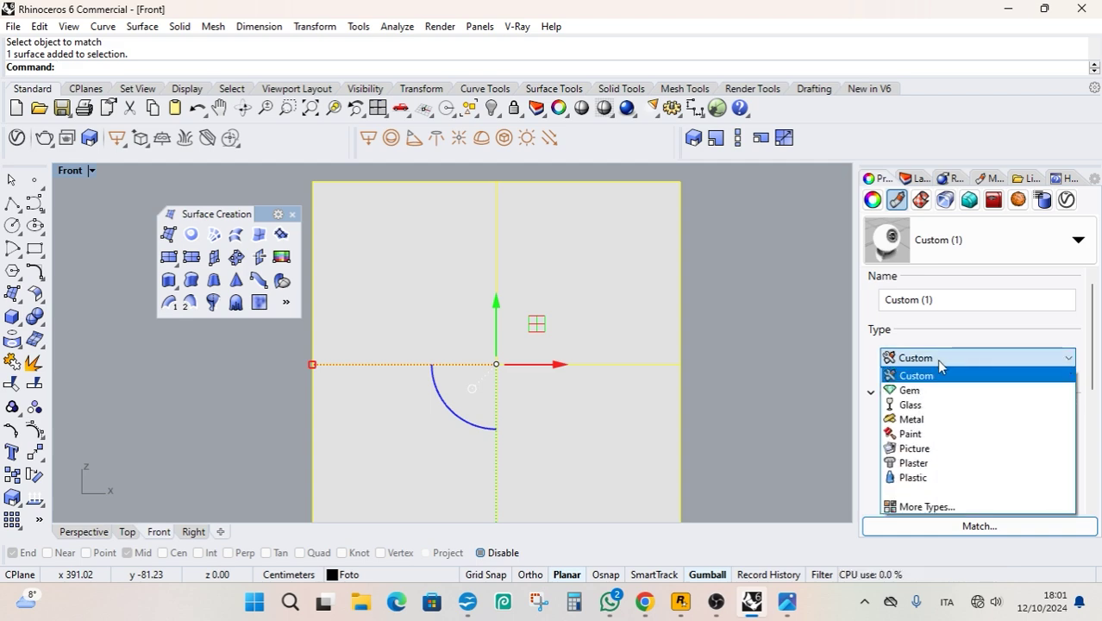
{"action": "left_click", "coordinate": [929, 448]}
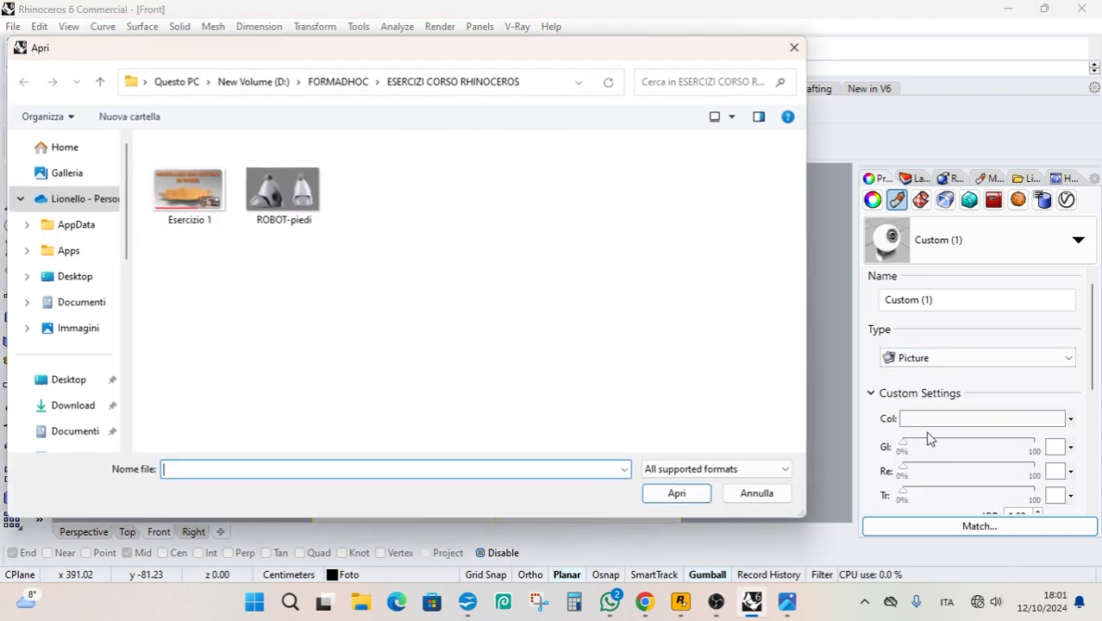
{"action": "left_click", "coordinate": [229, 83]}
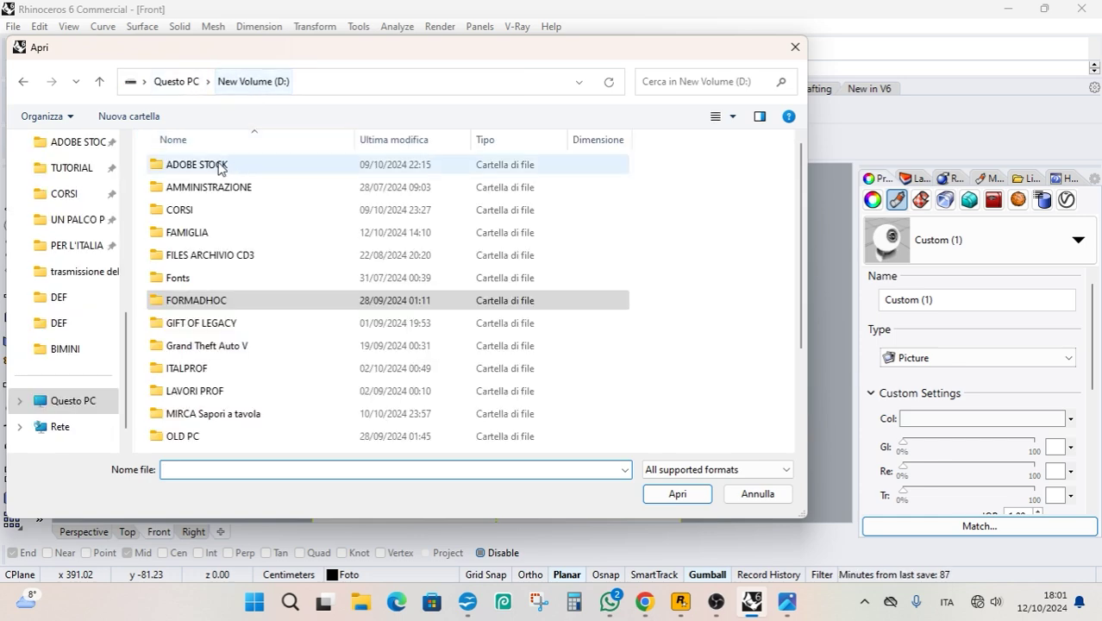
{"action": "double_click", "coordinate": [193, 208]}
{"action": "double_click", "coordinate": [180, 164]}
{"action": "left_click", "coordinate": [190, 177]}
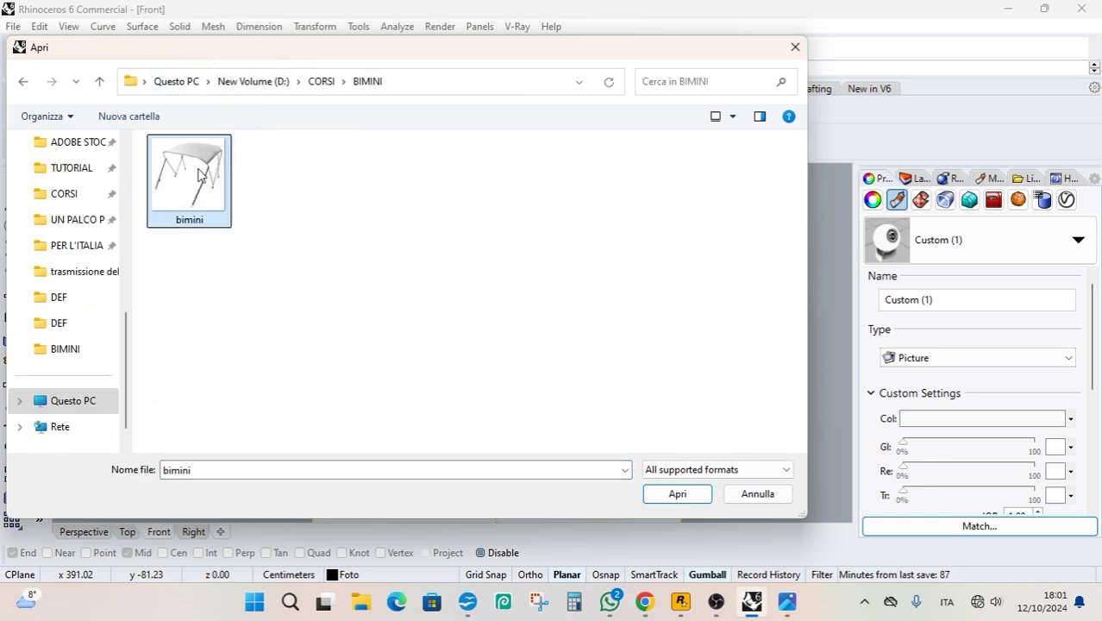
{"action": "left_click", "coordinate": [677, 494]}
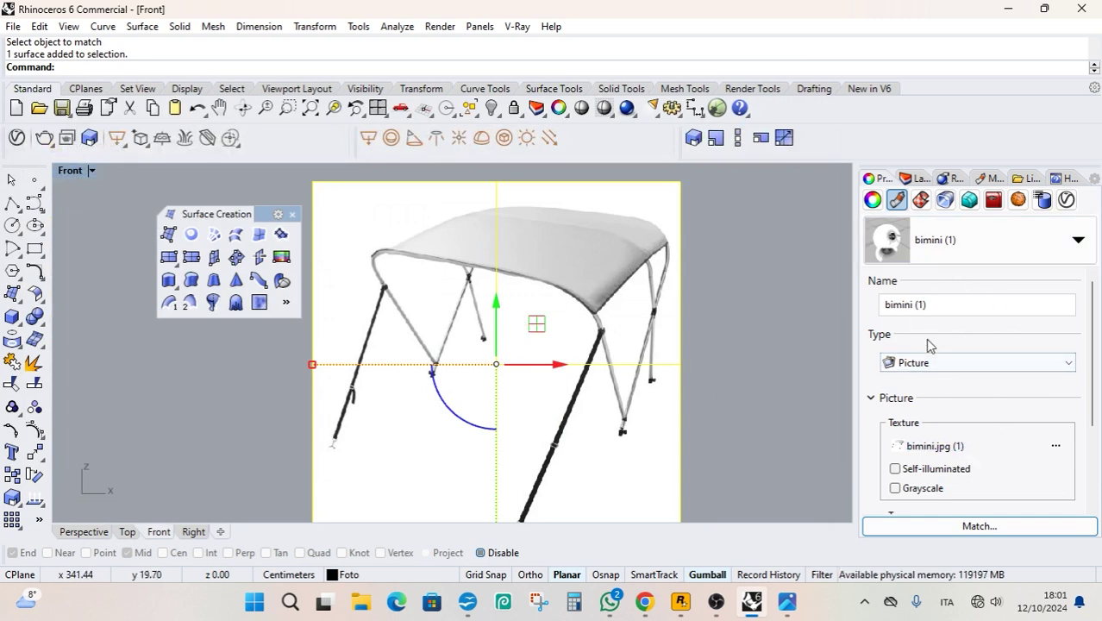
{"action": "left_click_drag", "start_coordinate": [1092, 308], "coordinate": [1097, 388]}
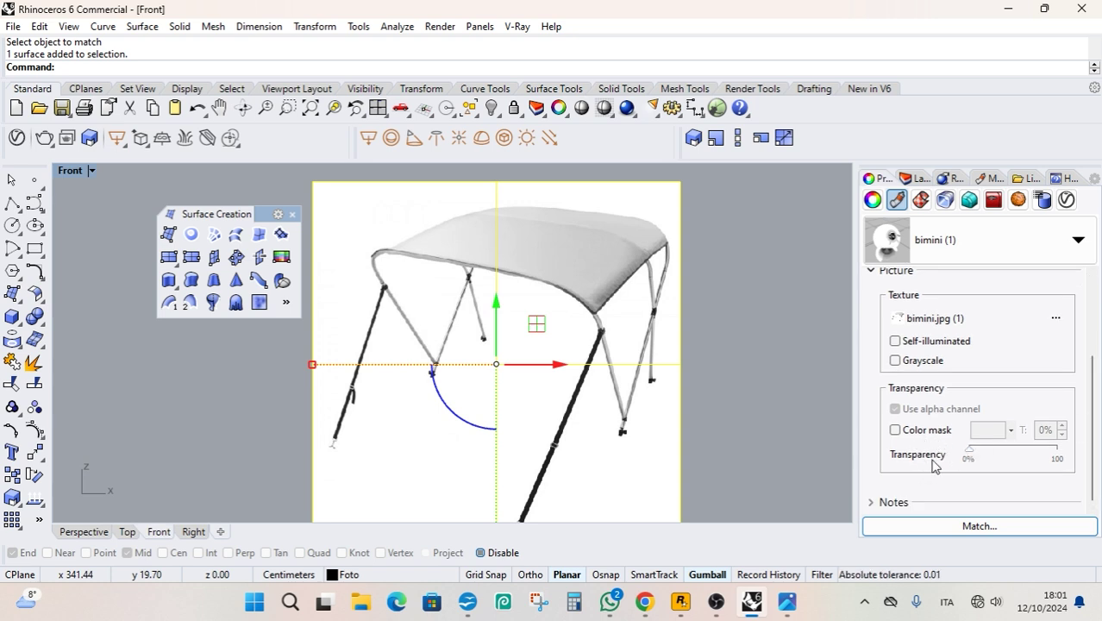
{"action": "left_click_drag", "start_coordinate": [969, 452], "coordinate": [1032, 457]}
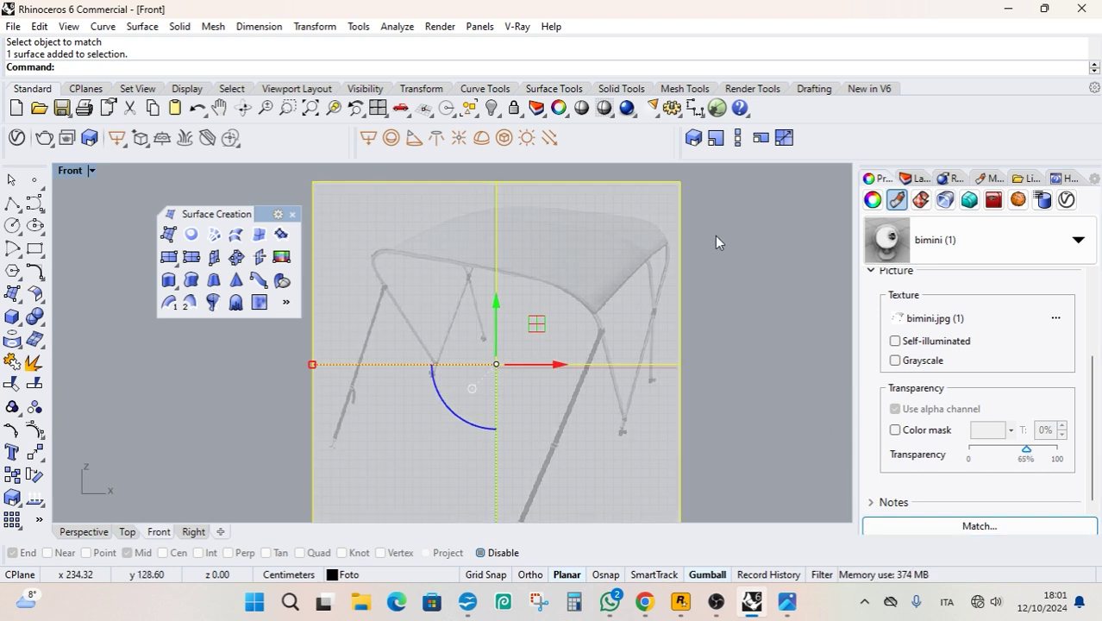
Make the Default layer current and lock the Foto layer, testing that the picture cannot be selected.
{"action": "left_click", "coordinate": [917, 178]}
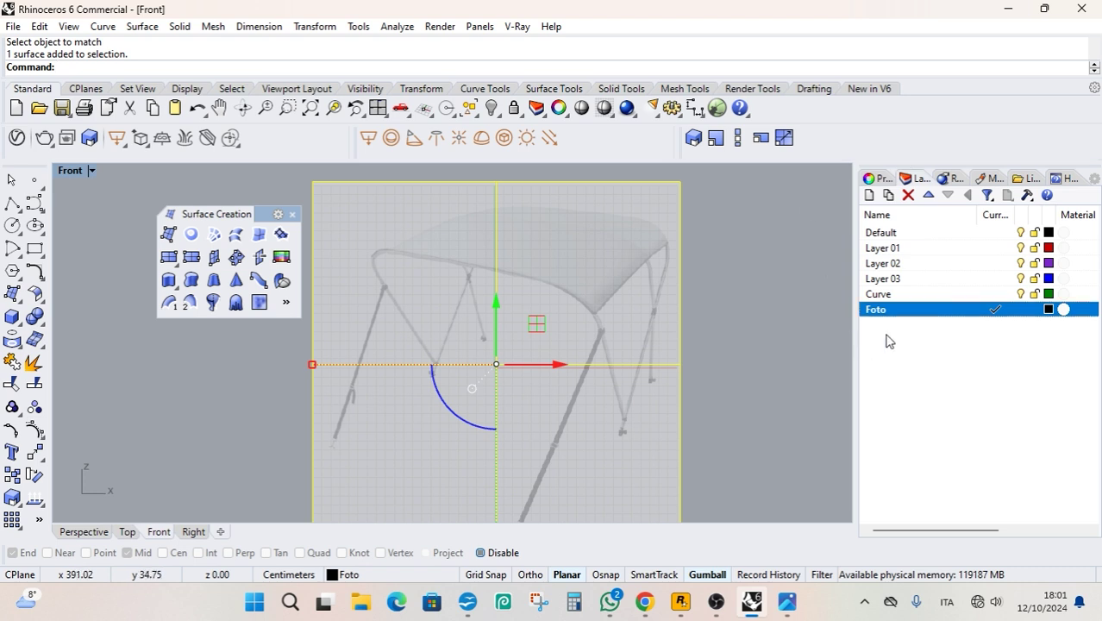
{"action": "double_click", "coordinate": [906, 234]}
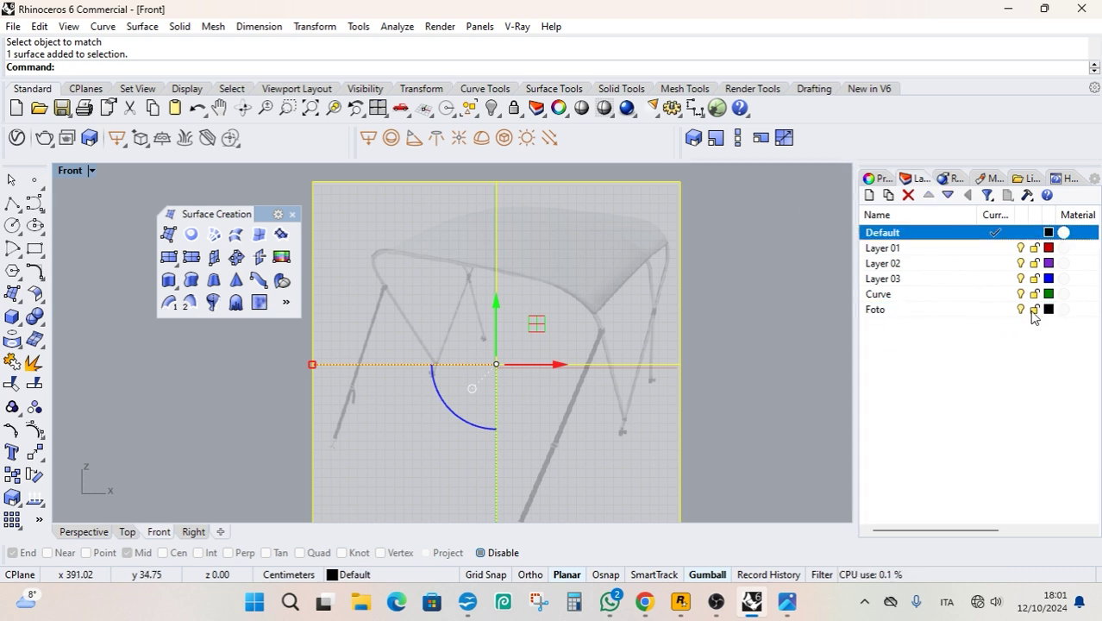
{"action": "left_click", "coordinate": [1035, 310]}
{"action": "left_click_drag", "start_coordinate": [405, 350], "coordinate": [639, 257]}
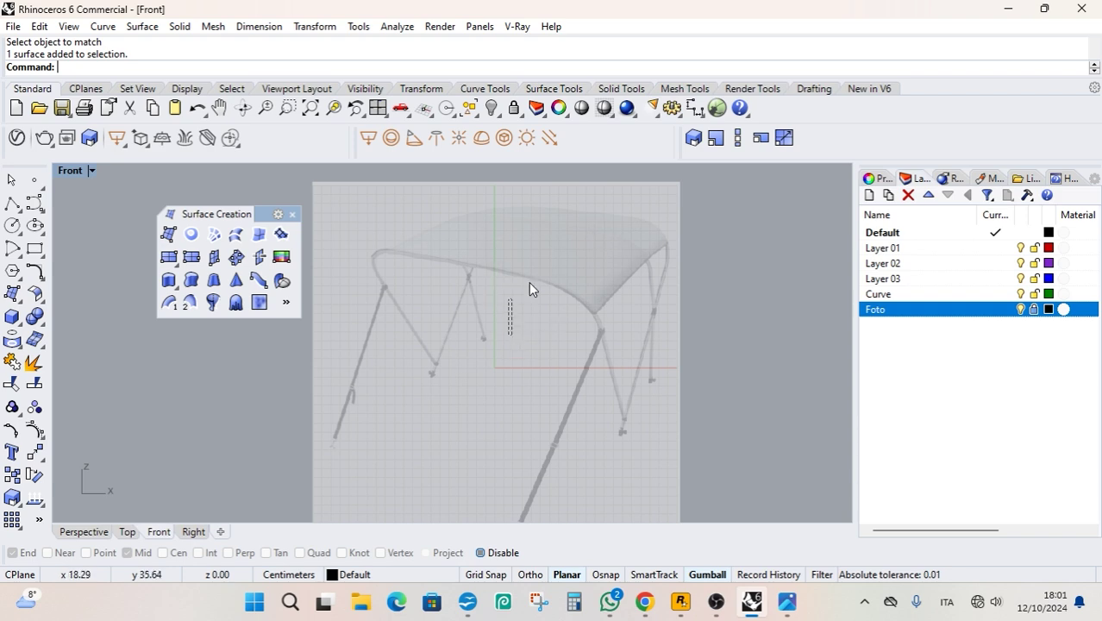
{"action": "left_click_drag", "start_coordinate": [471, 303], "coordinate": [528, 266]}
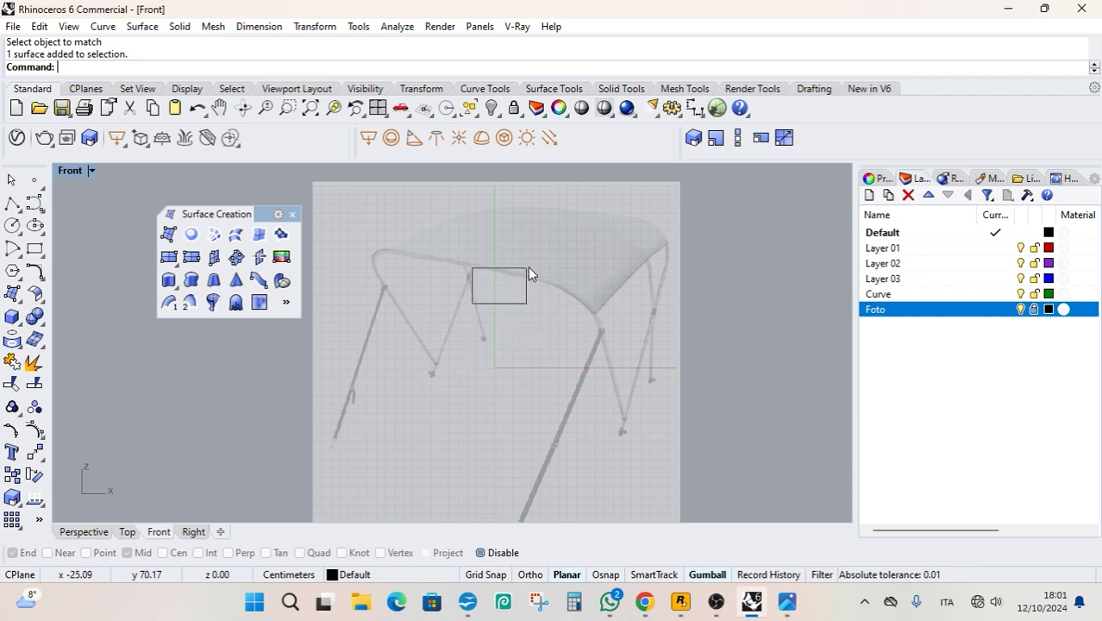
Make the Curve layer current and set its layer colour to dark grey (RGB 35, 35, 35).
{"action": "double_click", "coordinate": [934, 295]}
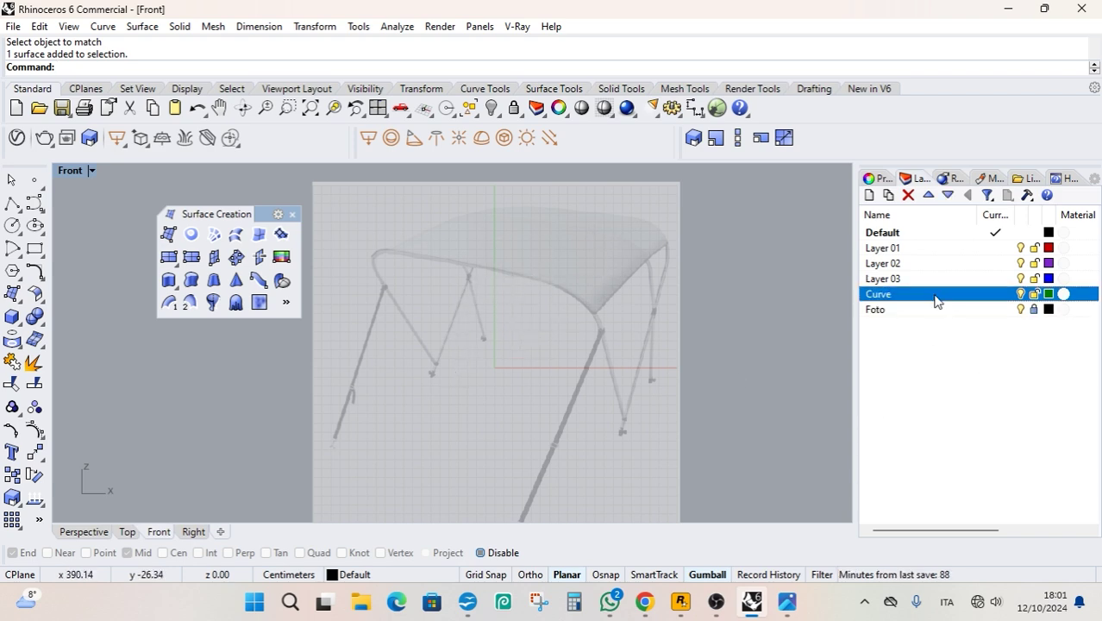
{"action": "left_click", "coordinate": [1048, 294]}
{"action": "mouse_move", "coordinate": [579, 272]}
{"action": "left_mouse_down"}
{"action": "mouse_move", "coordinate": [682, 273]}
{"action": "mouse_move", "coordinate": [687, 294]}
{"action": "left_mouse_up"}
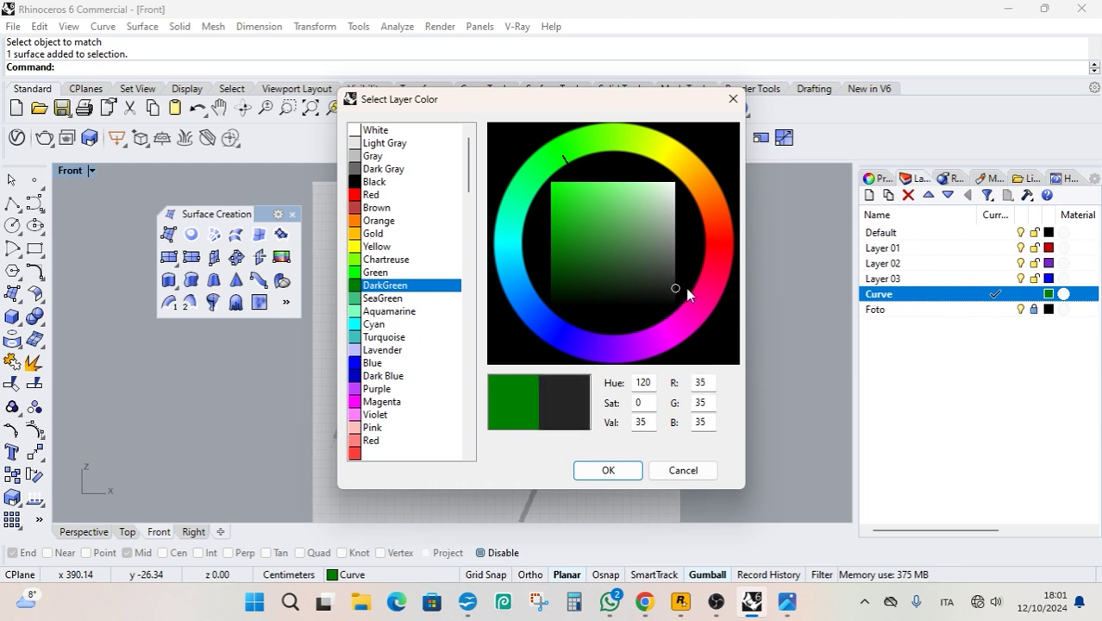
{"action": "left_click", "coordinate": [607, 471]}
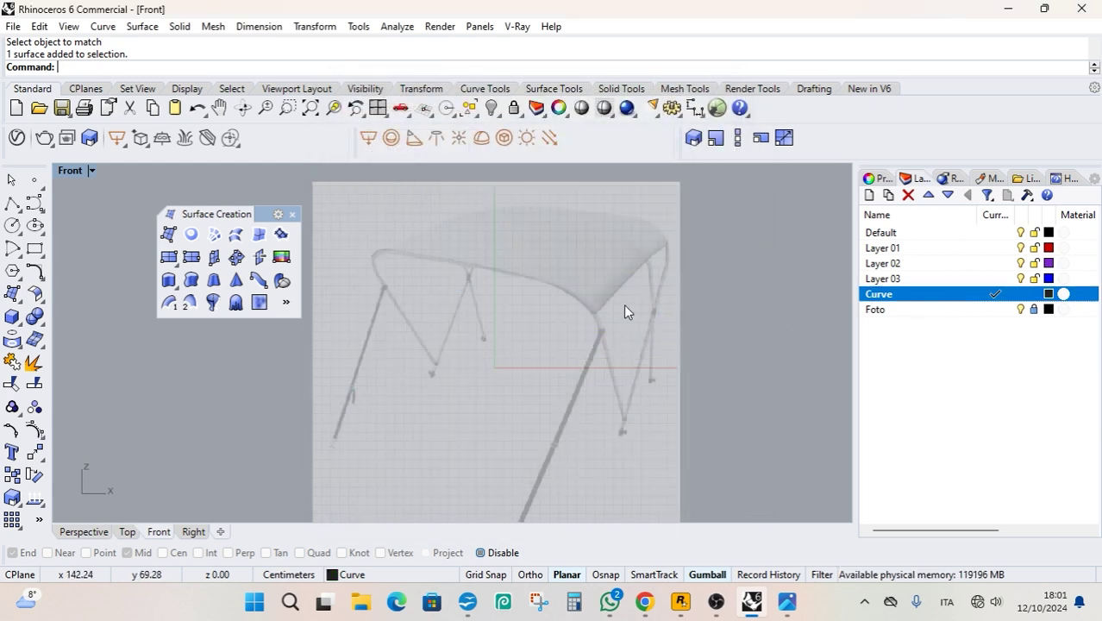
Examine the bimini's canopy and frame in the Front view and in the original bimini.jpg in the image viewer, and return to Rhinoceros.
{"action": "scroll", "coordinate": [611, 328], "scroll_direction": "down", "scroll_amount": 1}
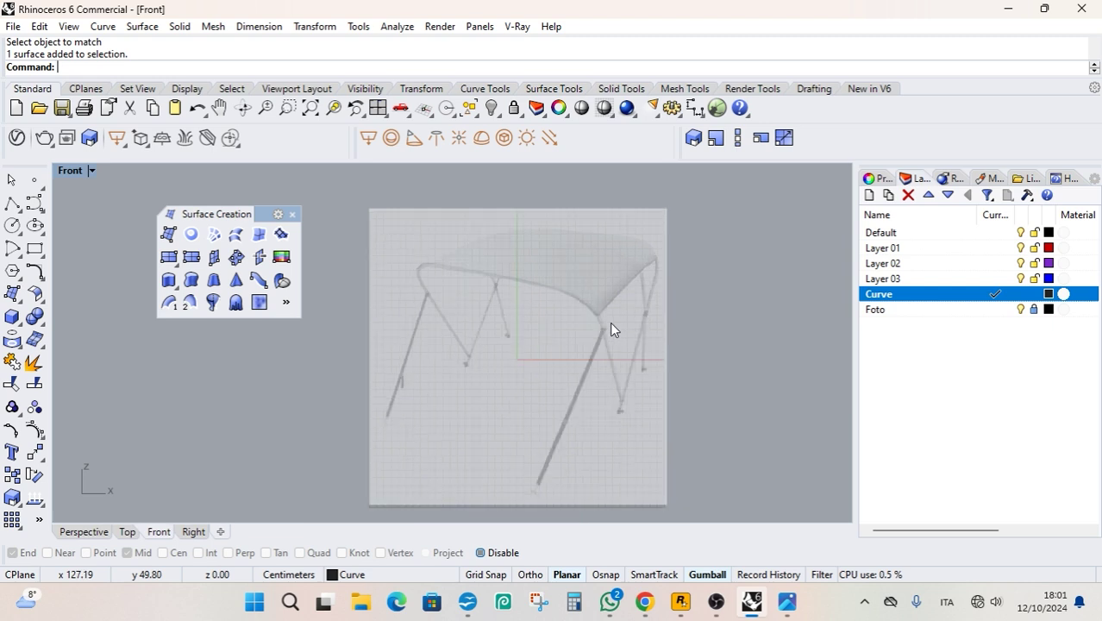
{"action": "scroll", "coordinate": [612, 328], "scroll_direction": "up", "scroll_amount": 1}
{"action": "right_click_drag", "start_coordinate": [647, 369], "coordinate": [620, 340]}
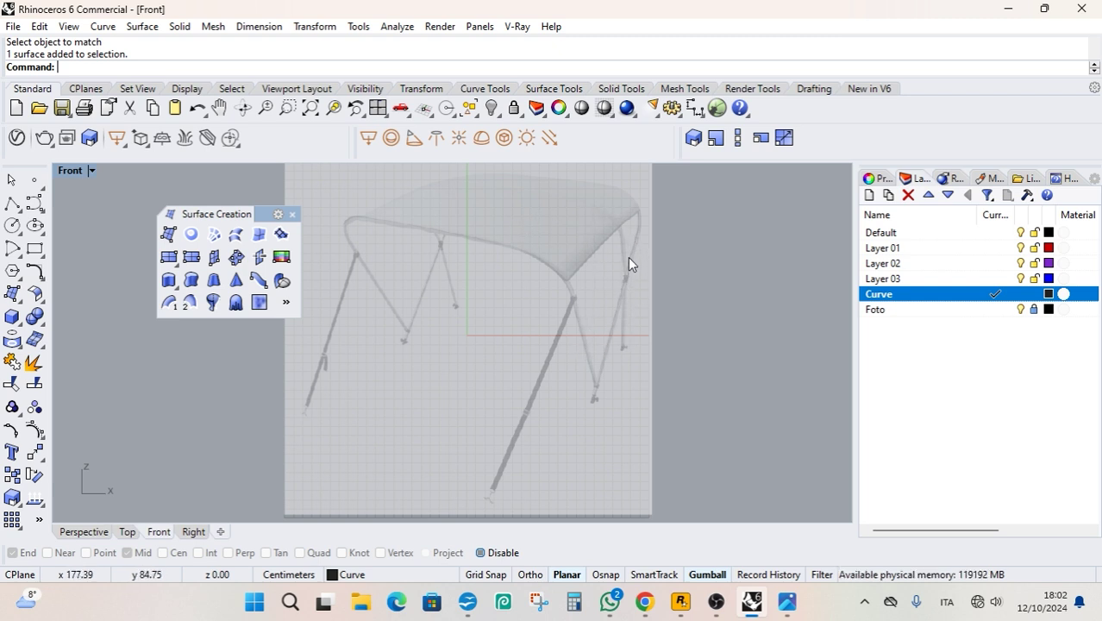
{"action": "left_click", "coordinate": [763, 556]}
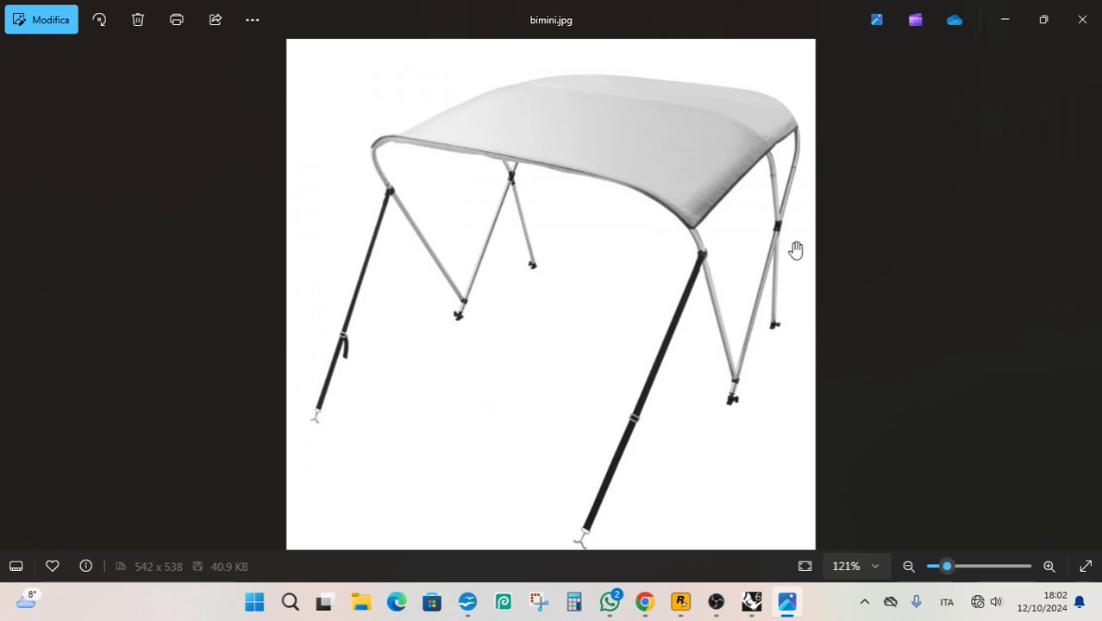
{"action": "left_click", "coordinate": [752, 601]}
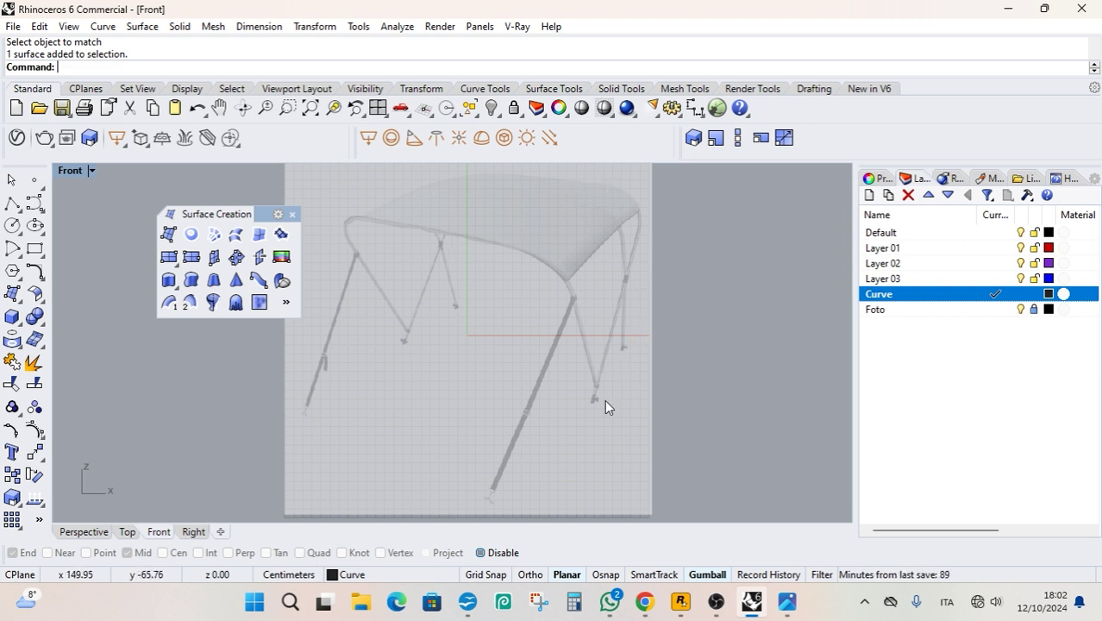
Measure the canopy's front edge with a temporary straight polyline between its two rounded corners, and delete the line.
{"action": "left_click", "coordinate": [12, 203]}
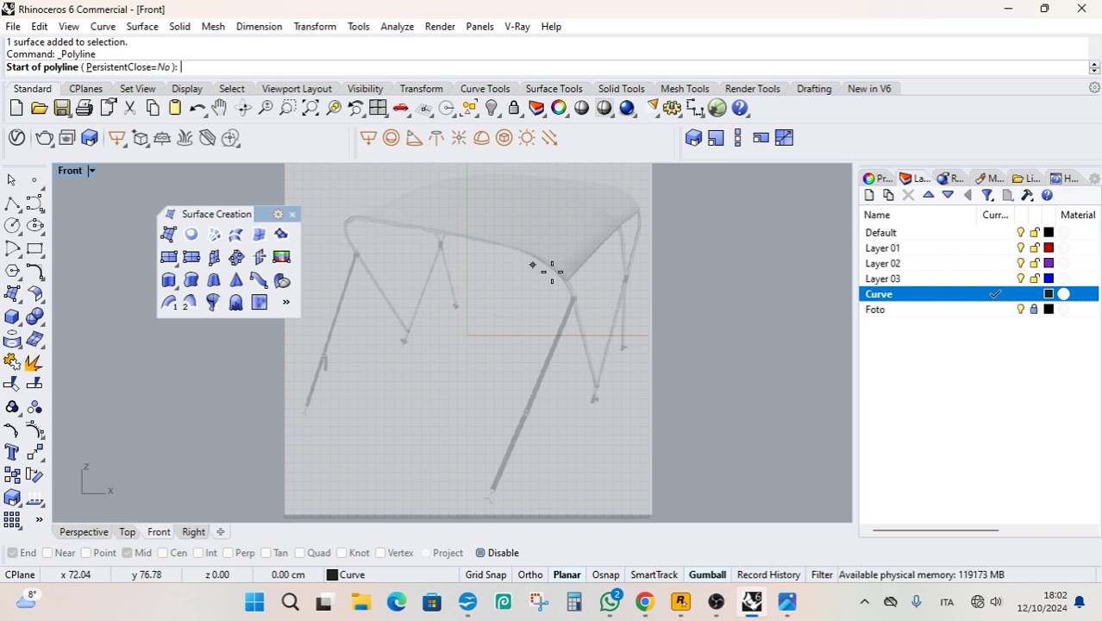
{"action": "left_click", "coordinate": [360, 218]}
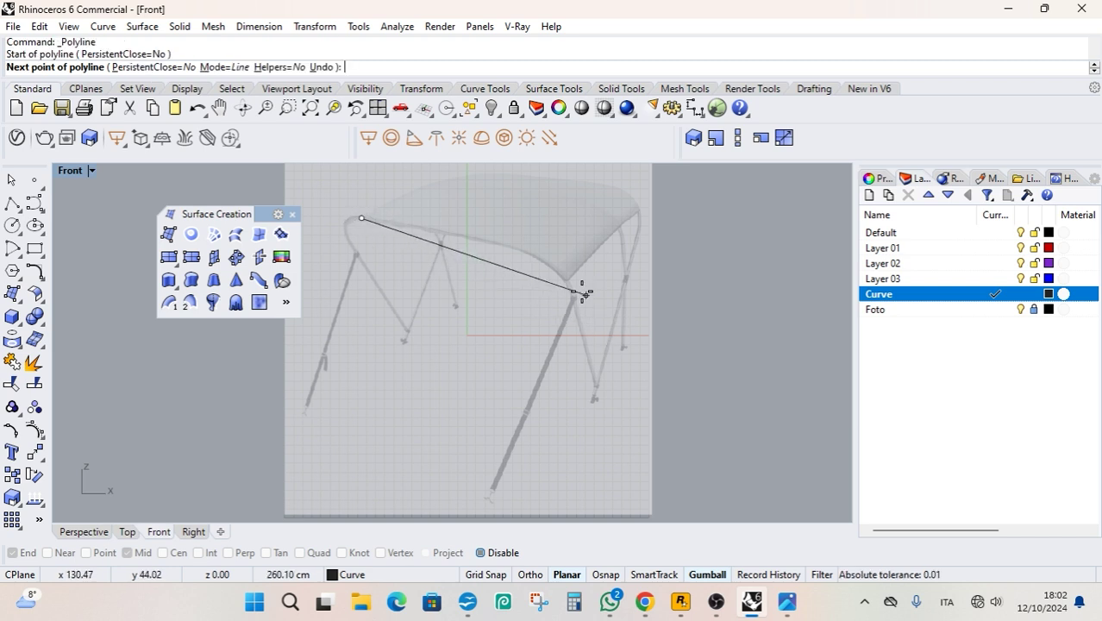
{"action": "left_click", "coordinate": [550, 263]}
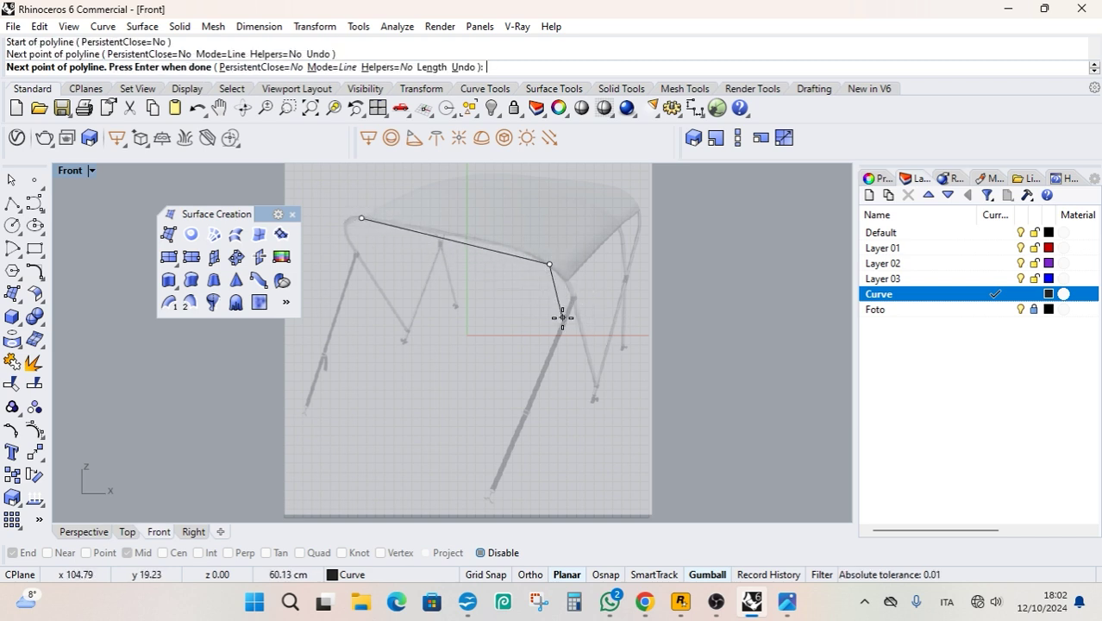
{"action": "key", "text": "Return"}
{"action": "left_click", "coordinate": [528, 259]}
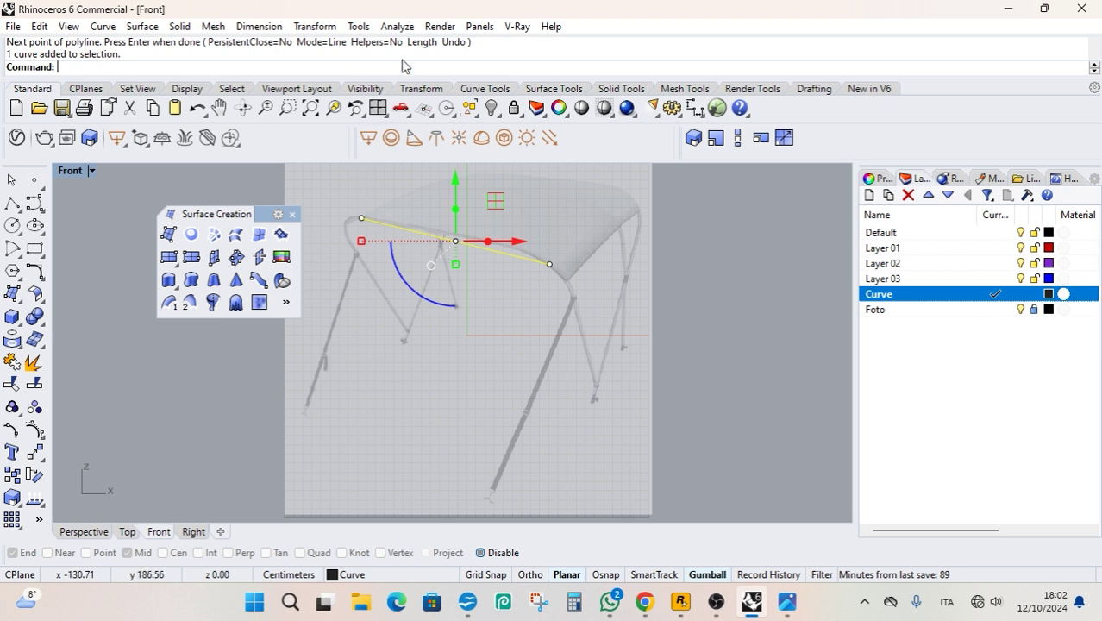
{"action": "left_click", "coordinate": [396, 26]}
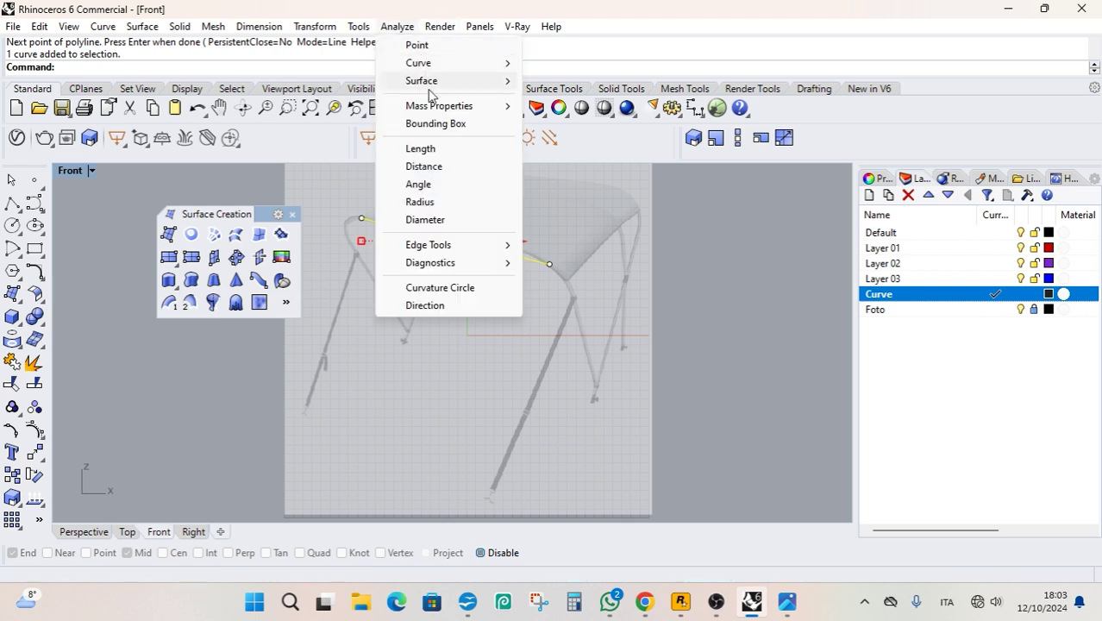
{"action": "left_click", "coordinate": [420, 148]}
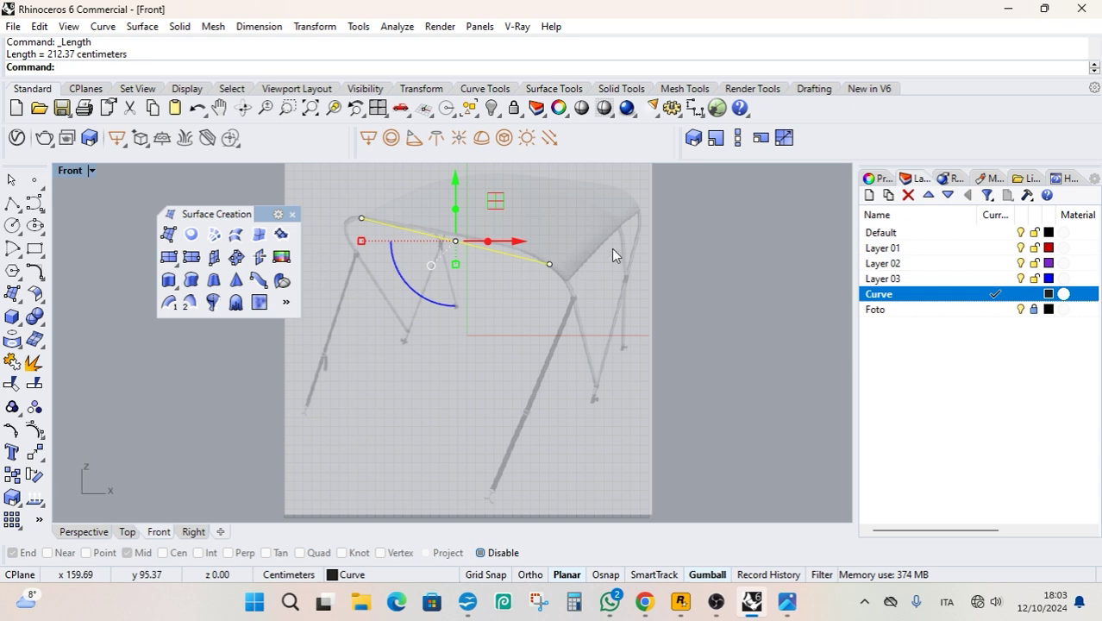
{"action": "key", "text": "Delete"}
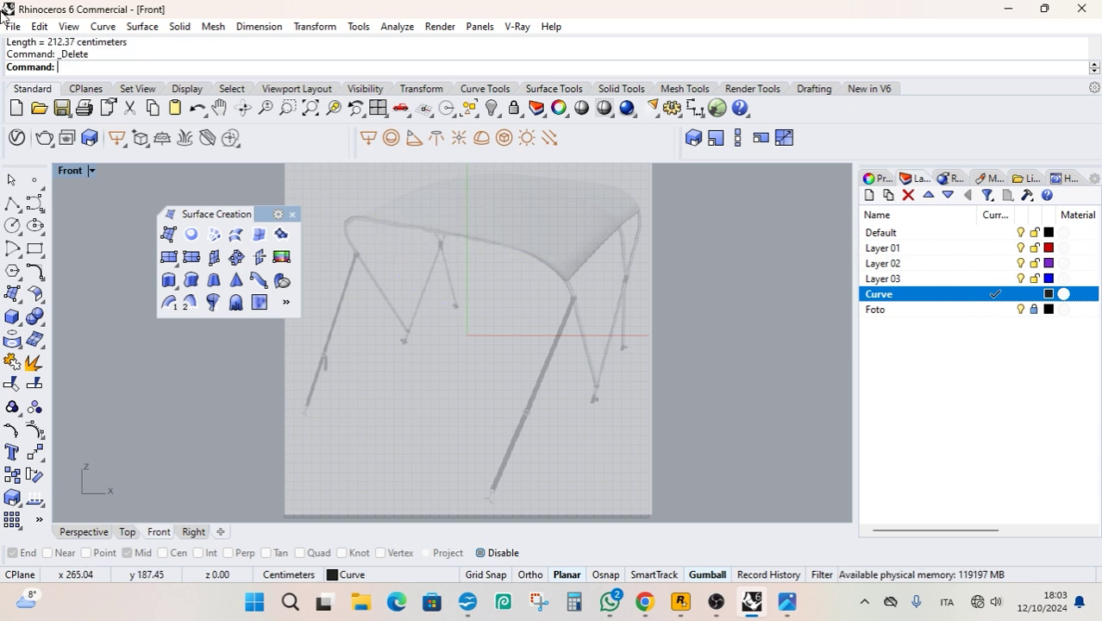
Draw a horizontal polyline 106 cm long toward positive X from near the middle of the canopy's front edge in the Front view.
{"action": "left_click", "coordinate": [12, 203]}
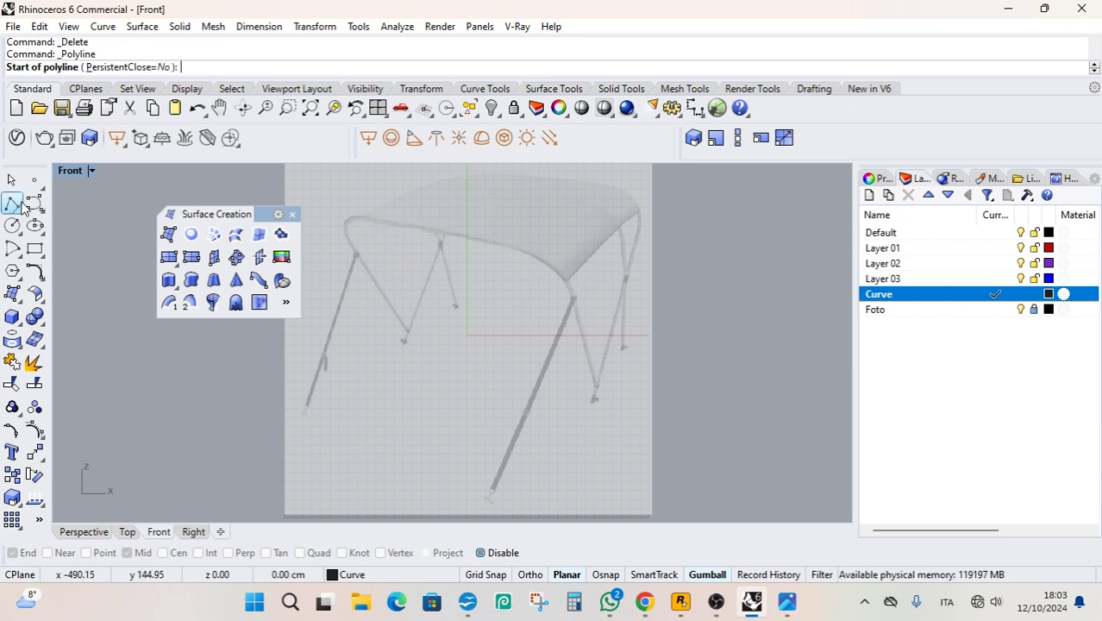
{"action": "left_click", "coordinate": [452, 234]}
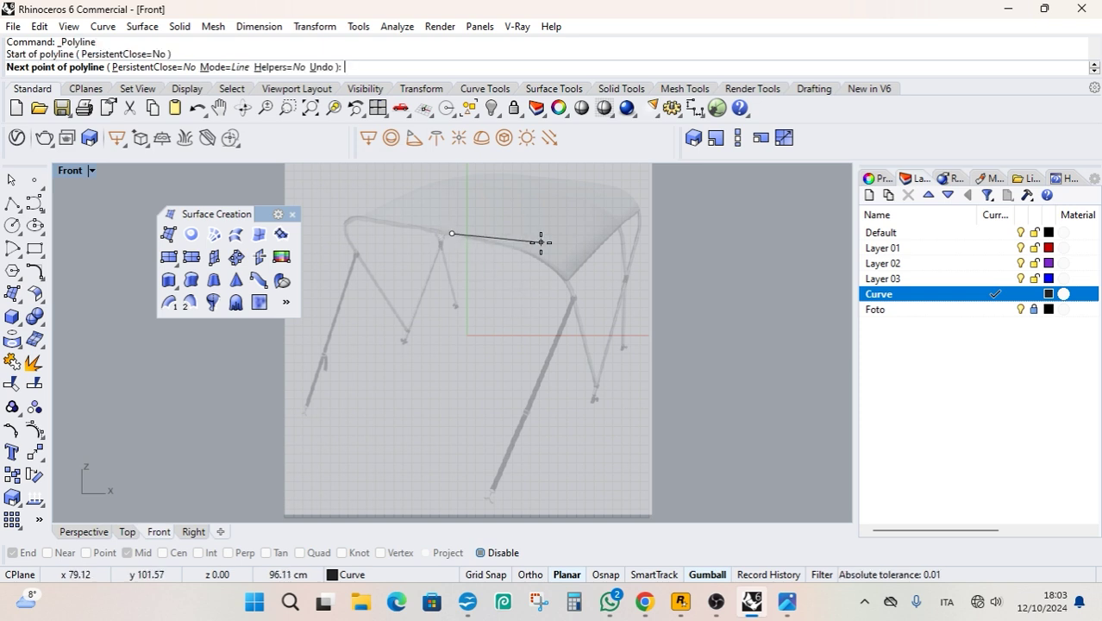
{"action": "type", "text": "106"}
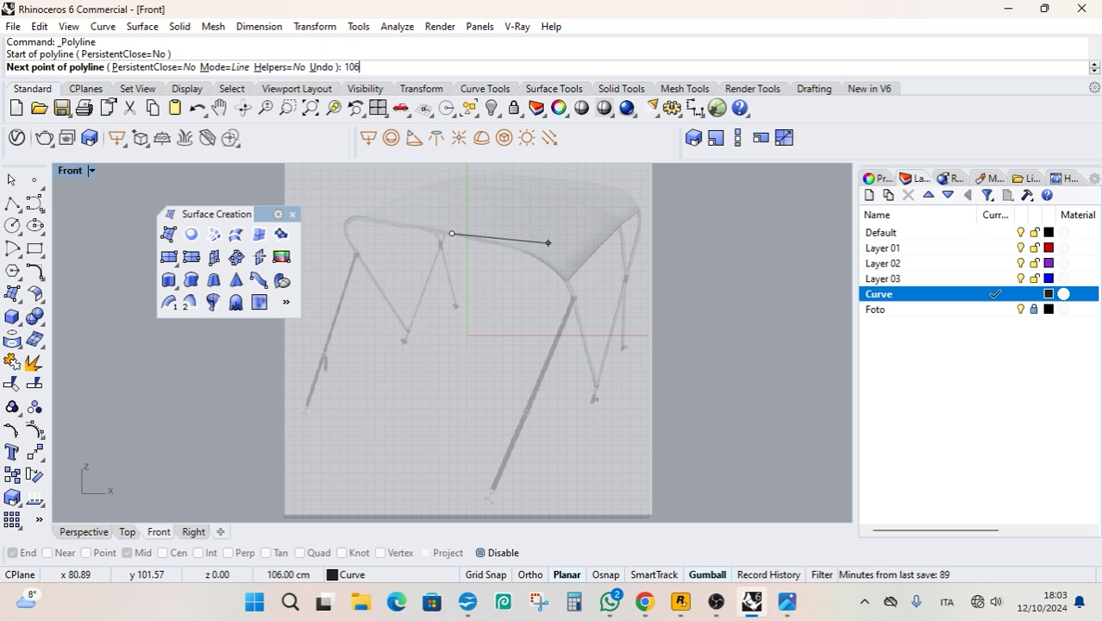
{"action": "key", "text": "Return"}
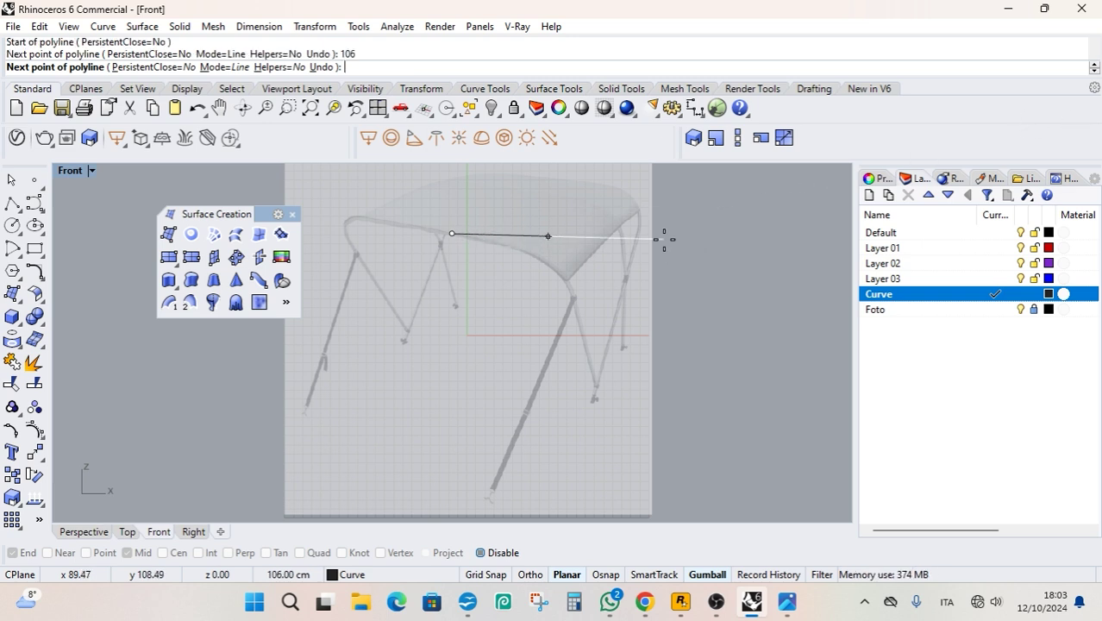
{"action": "left_click", "coordinate": [728, 229]}
{"action": "key", "text": "Return"}
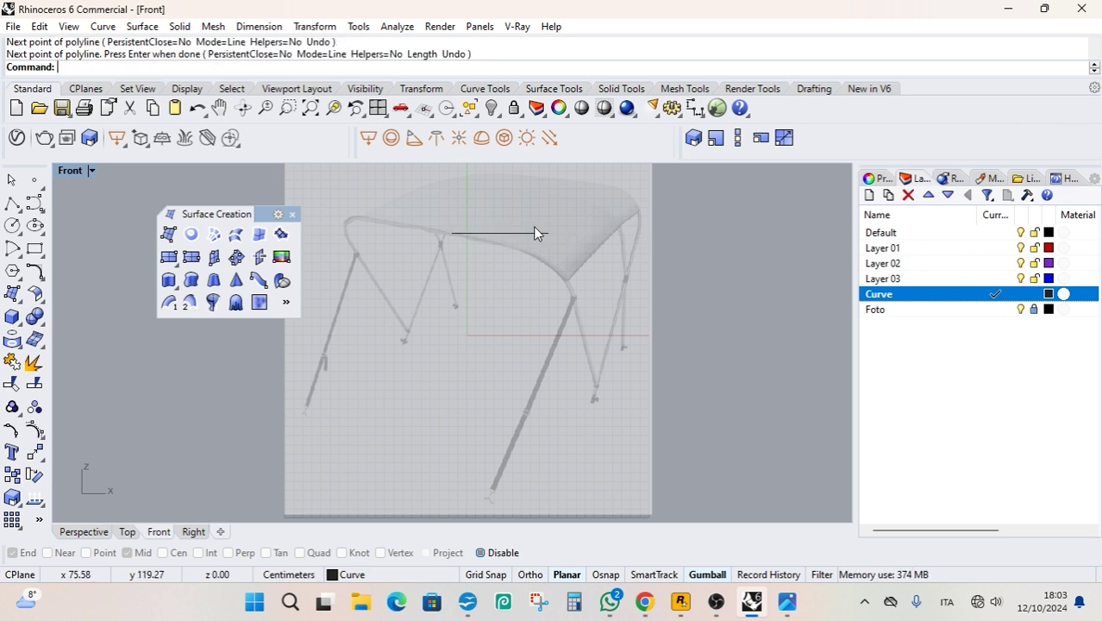
Measure the horizontal line's length and clear the selection.
{"action": "left_click", "coordinate": [526, 231]}
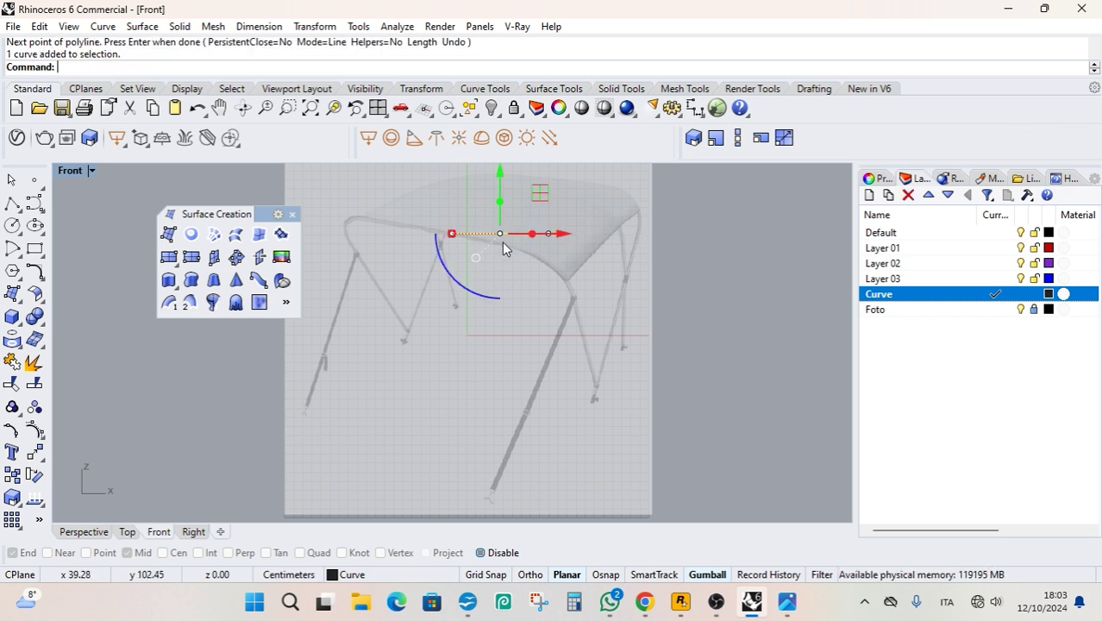
{"action": "left_click", "coordinate": [396, 26]}
{"action": "left_click", "coordinate": [435, 152]}
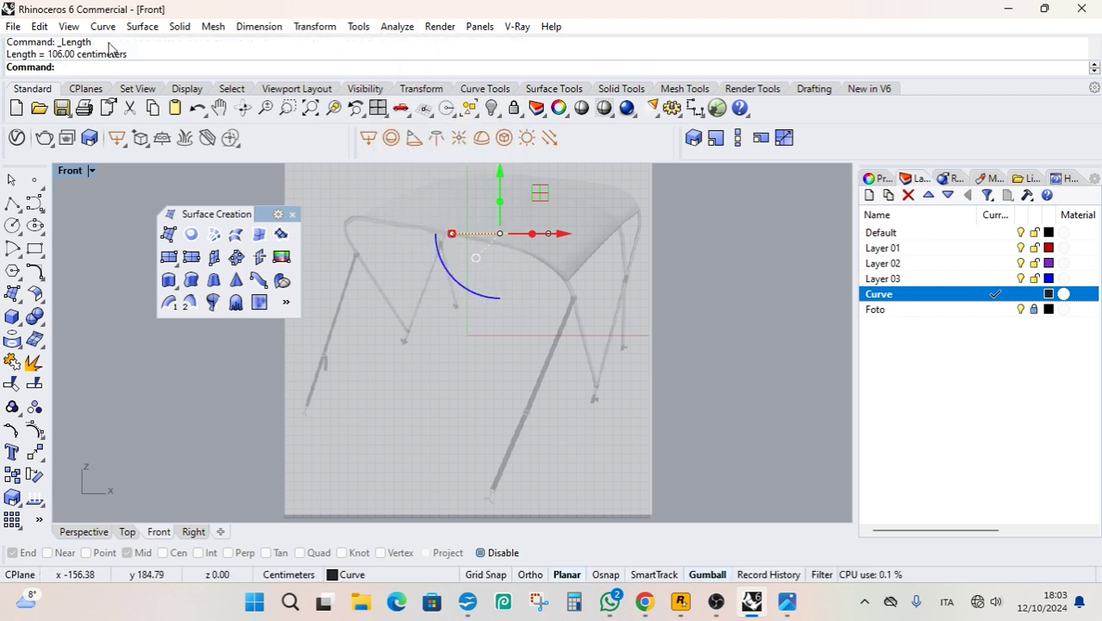
{"action": "key", "text": "Escape"}
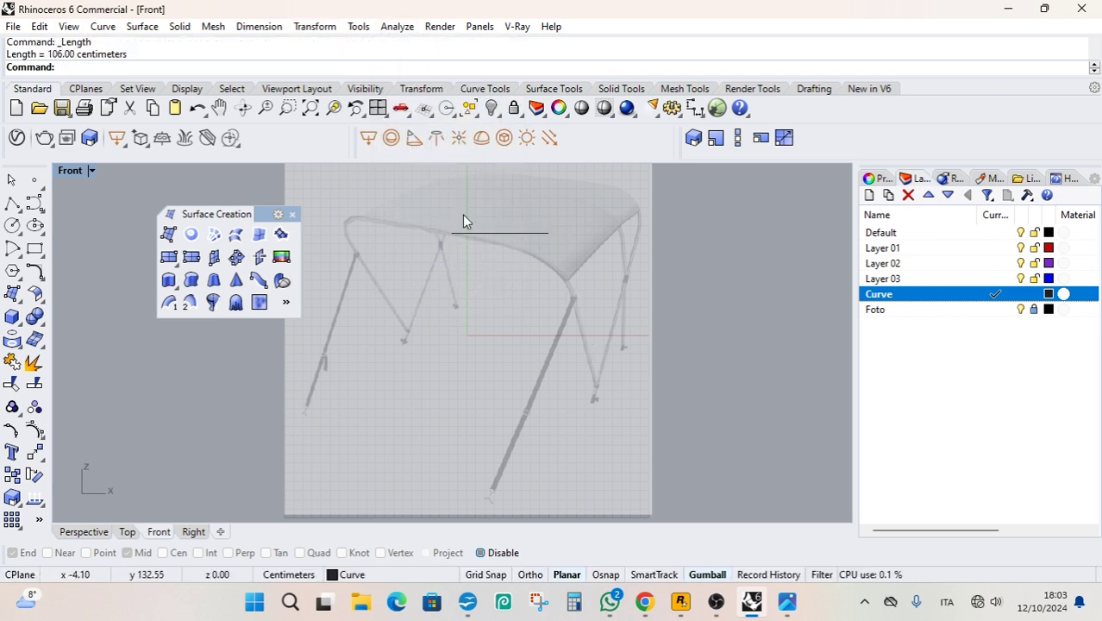
Draw a vertical polyline about 140 cm long downward through the canopy's near front corner, starting just beyond and below the horizontal line's end.
{"action": "scroll", "coordinate": [463, 221], "scroll_direction": "up", "scroll_amount": 2}
{"action": "scroll", "coordinate": [503, 242], "scroll_direction": "down", "scroll_amount": 1}
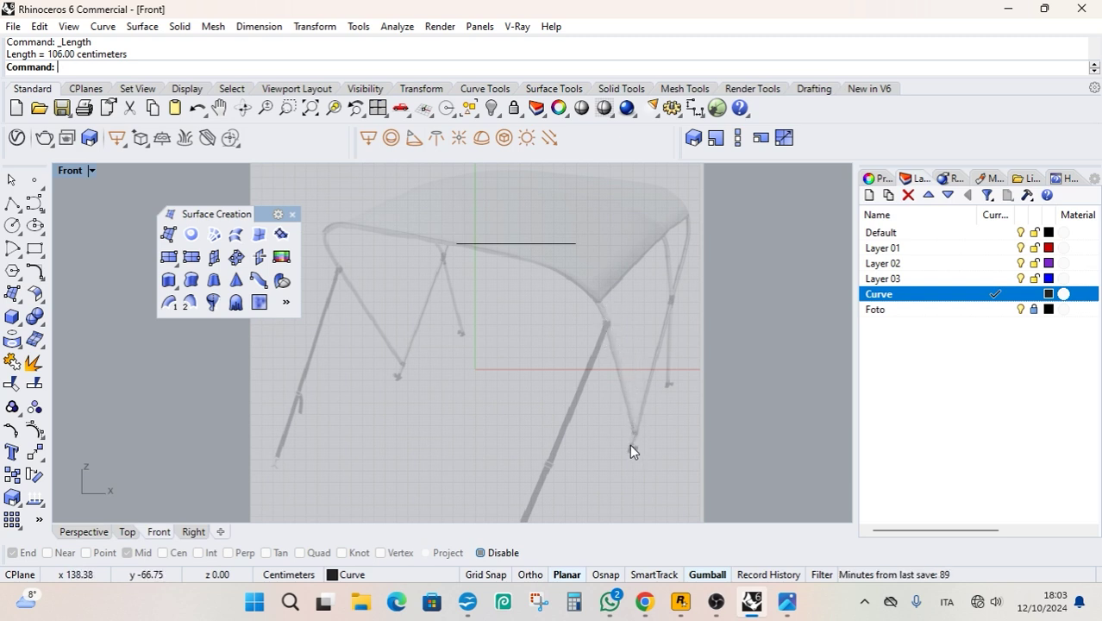
{"action": "scroll", "coordinate": [637, 391], "scroll_direction": "down", "scroll_amount": 2}
{"action": "scroll", "coordinate": [641, 377], "scroll_direction": "up", "scroll_amount": 1}
{"action": "scroll", "coordinate": [646, 371], "scroll_direction": "down", "scroll_amount": 1}
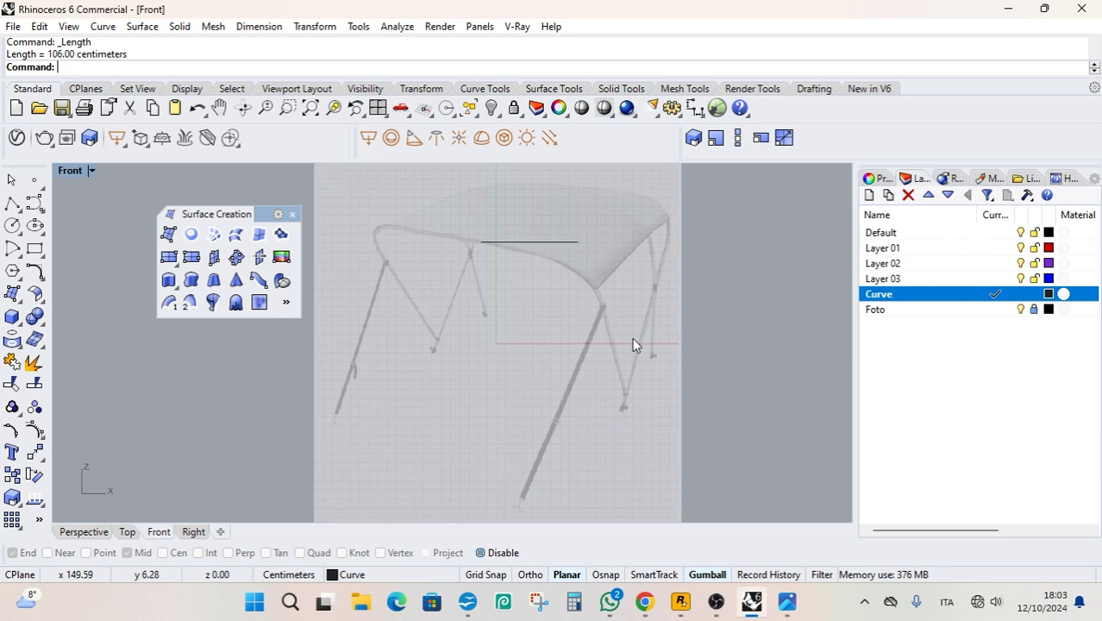
{"action": "left_click", "coordinate": [12, 203]}
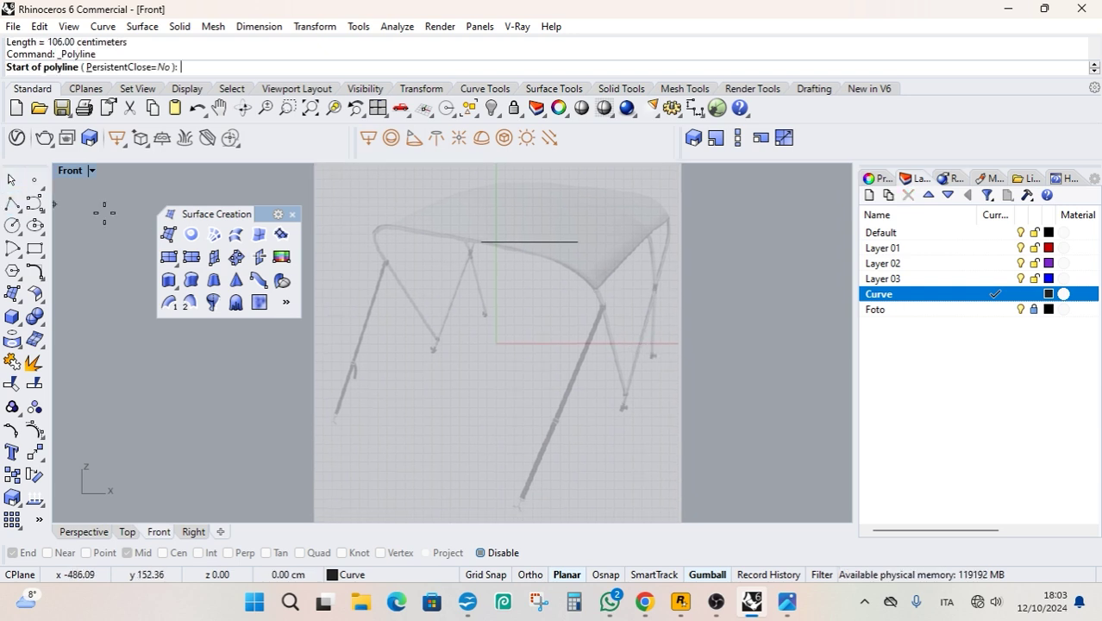
{"action": "left_click", "coordinate": [596, 258]}
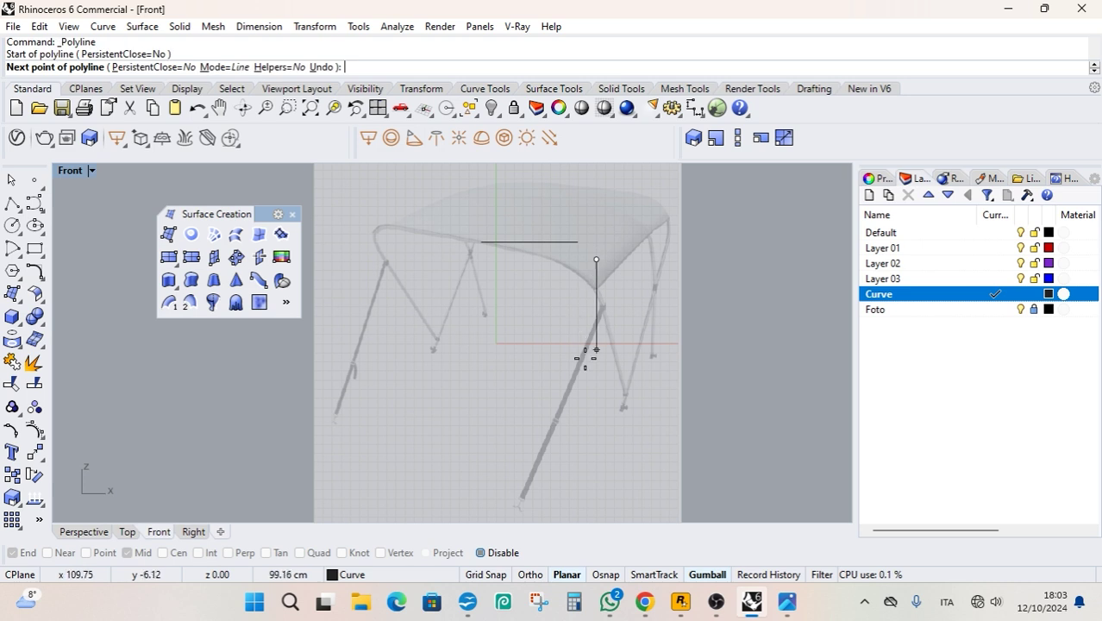
{"action": "key", "text": "shift"}
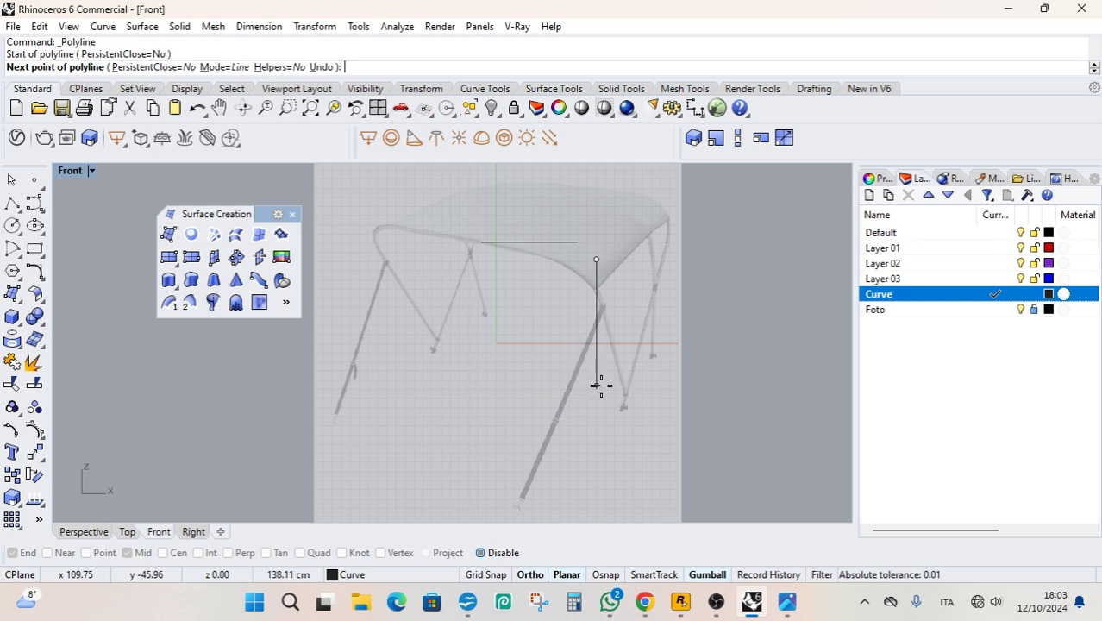
{"action": "left_click", "coordinate": [596, 387]}
{"action": "key", "text": "Return"}
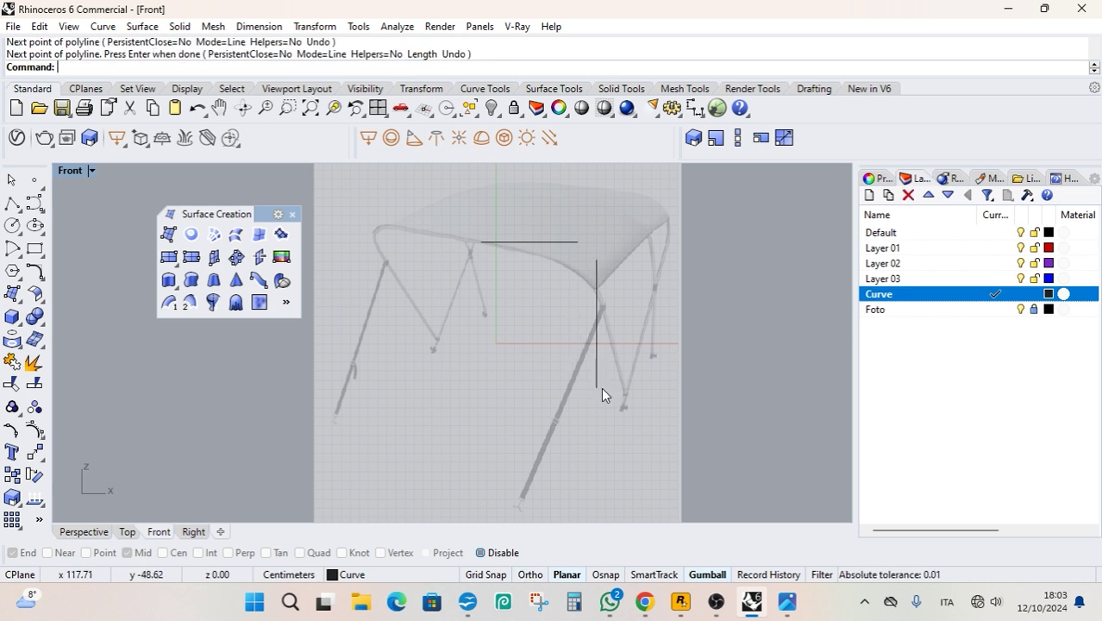
Close the Surface Creation toolbar and connect the neighbouring ends of the horizontal and vertical lines with an Arc Blend, without trimming.
{"action": "scroll", "coordinate": [617, 296], "scroll_direction": "up", "scroll_amount": 2}
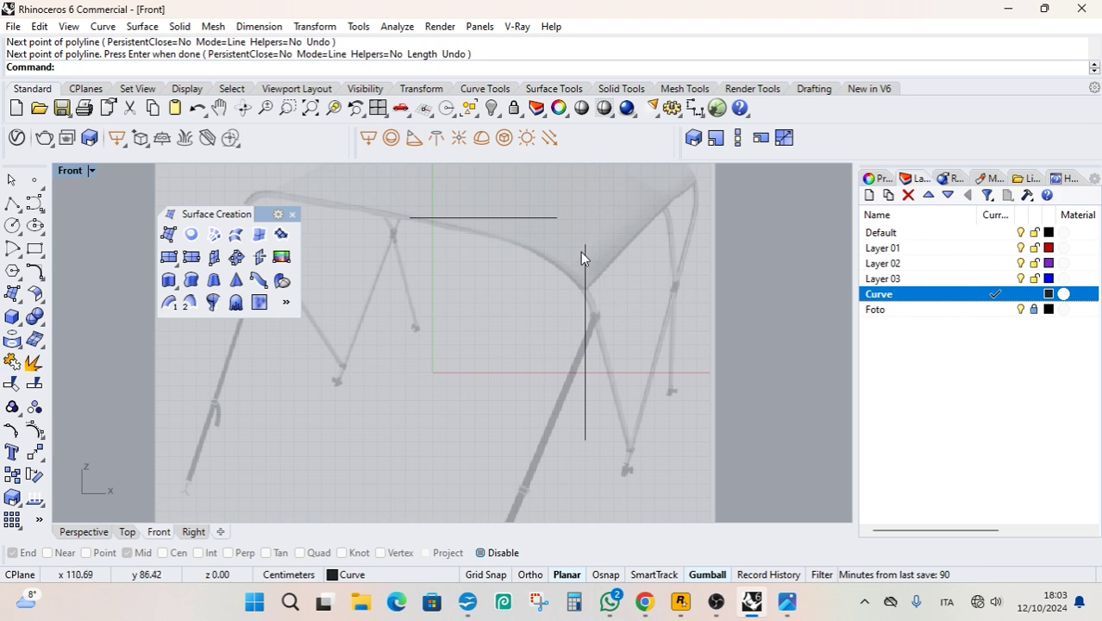
{"action": "left_click", "coordinate": [292, 214]}
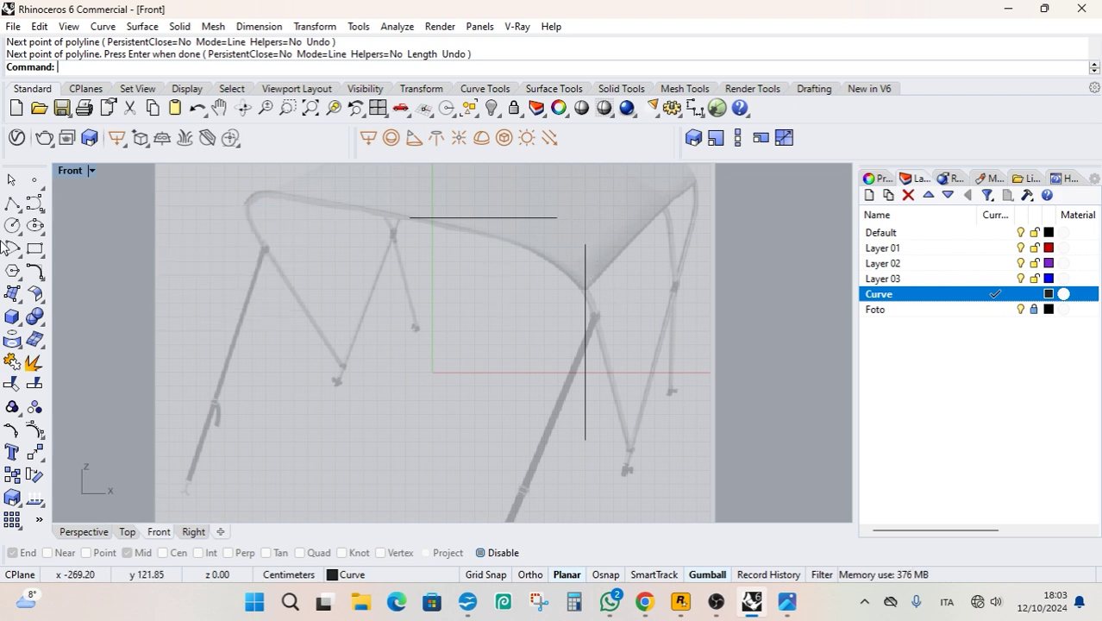
{"action": "left_click", "coordinate": [40, 280]}
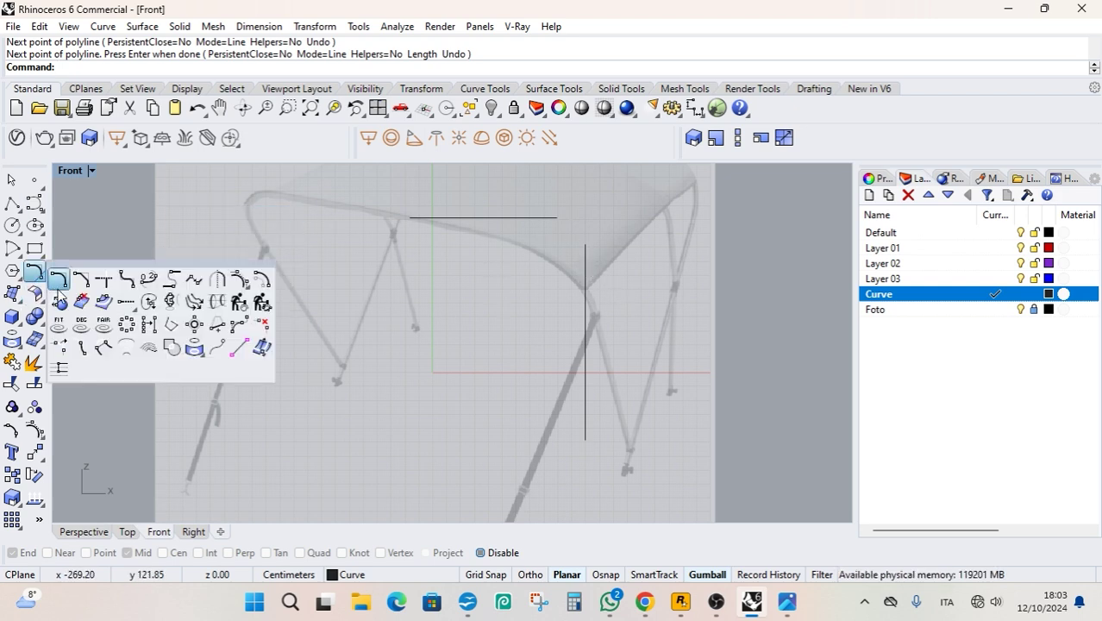
{"action": "left_click", "coordinate": [172, 280]}
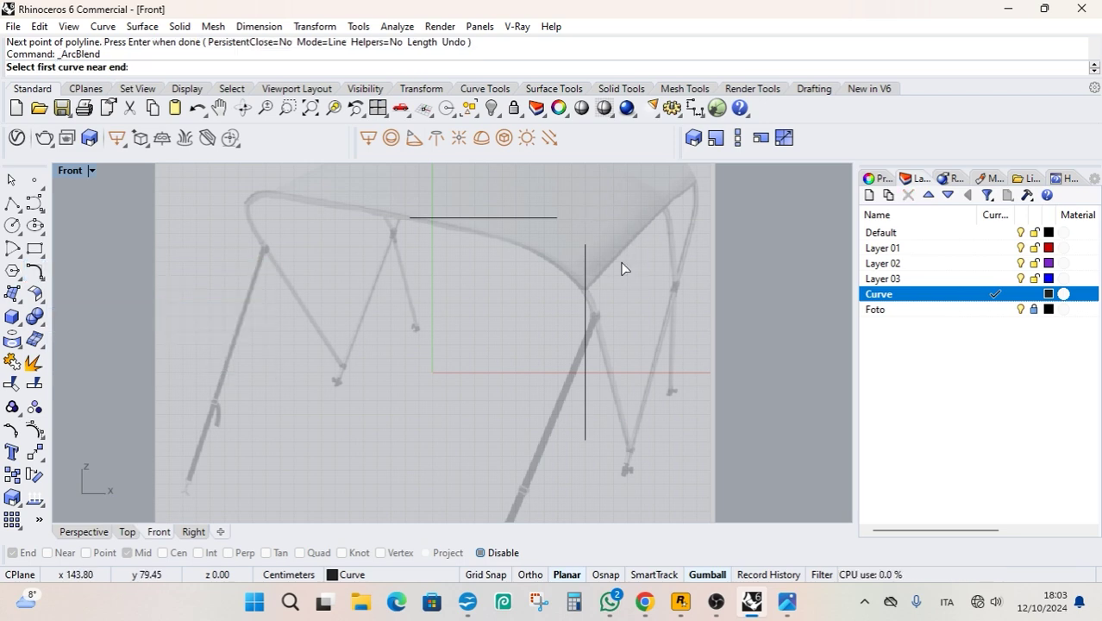
{"action": "left_click", "coordinate": [555, 220]}
{"action": "left_click", "coordinate": [584, 247]}
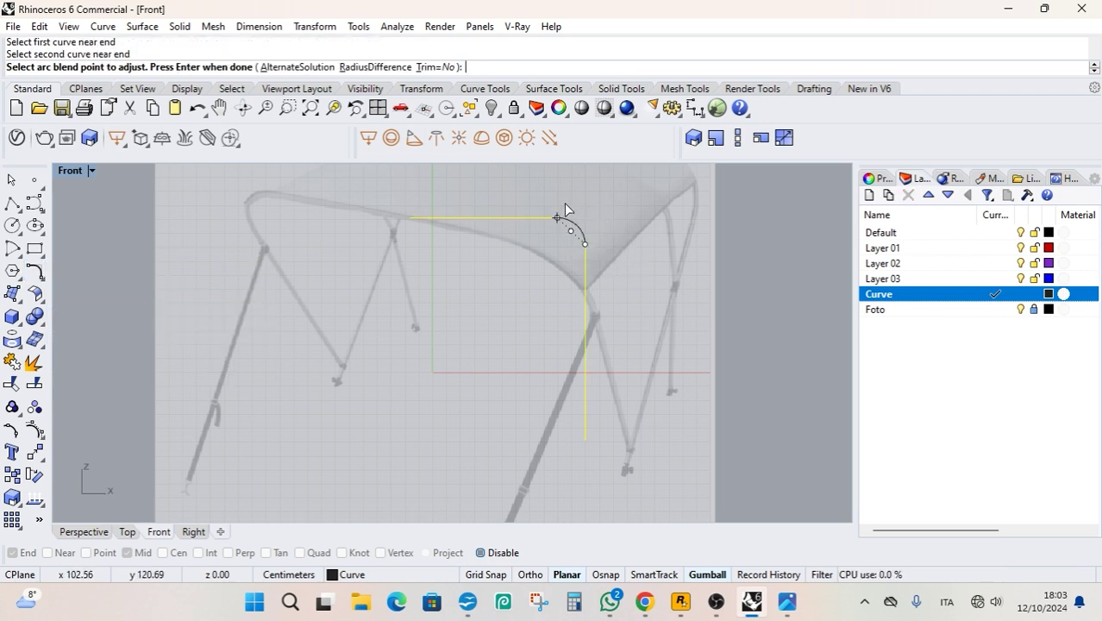
{"action": "right_click", "coordinate": [622, 249]}
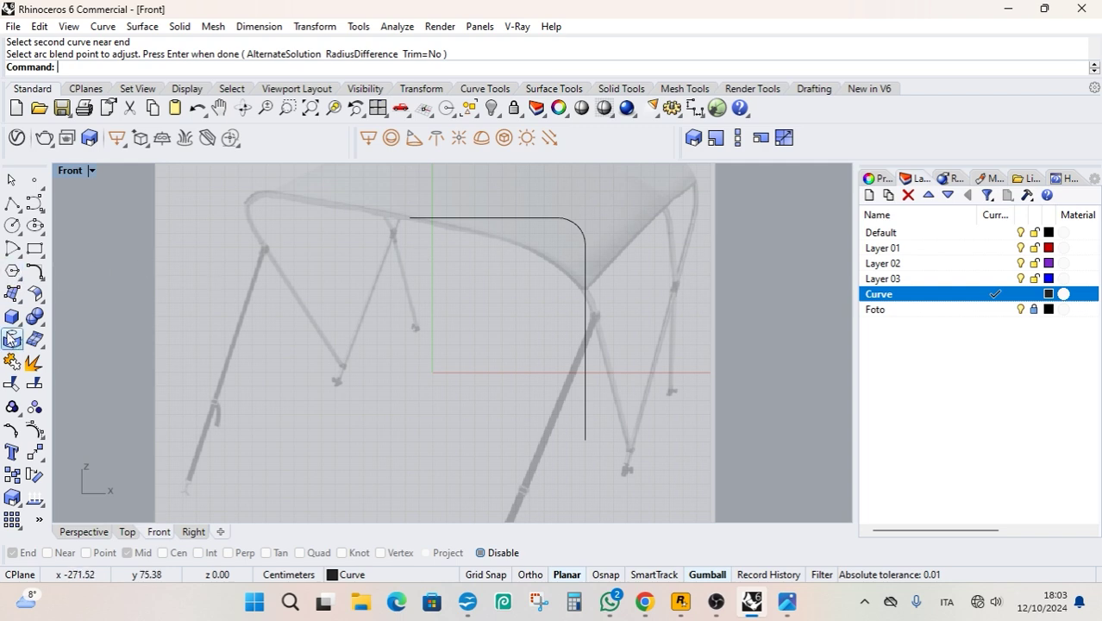
Join the horizontal line, the corner arc and the vertical line into one open curve.
{"action": "left_click", "coordinate": [11, 384]}
{"action": "left_click", "coordinate": [524, 221]}
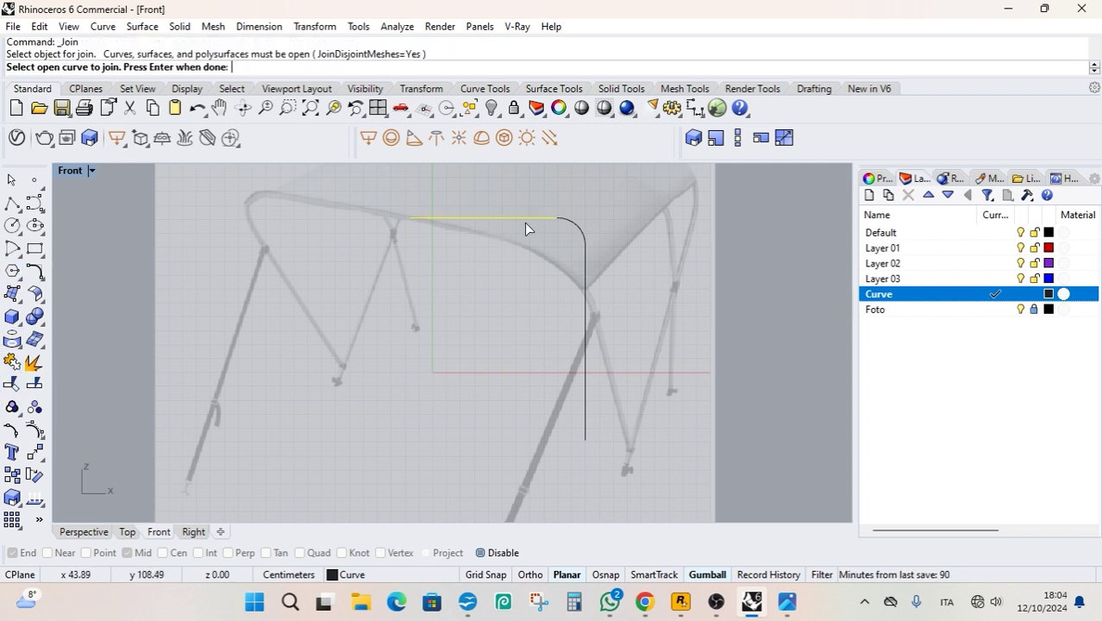
{"action": "left_click", "coordinate": [582, 236]}
{"action": "left_click", "coordinate": [581, 263]}
{"action": "right_click", "coordinate": [582, 263]}
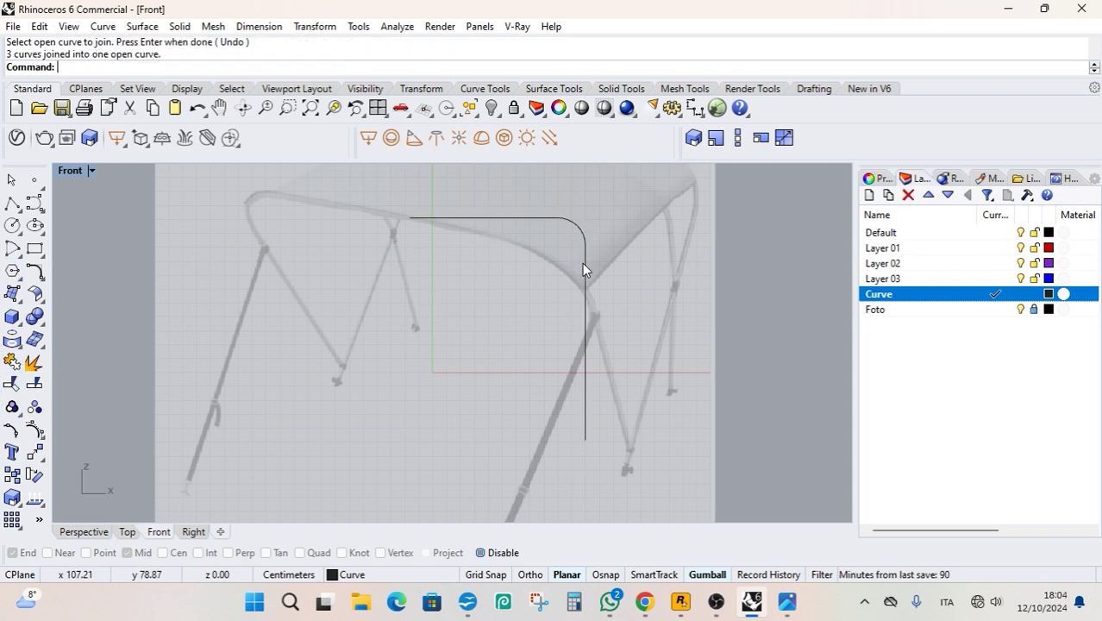
Rotate the whole joined curve about its upper end in the Right view, swinging its lower end toward positive Y.
{"action": "left_click", "coordinate": [558, 218]}
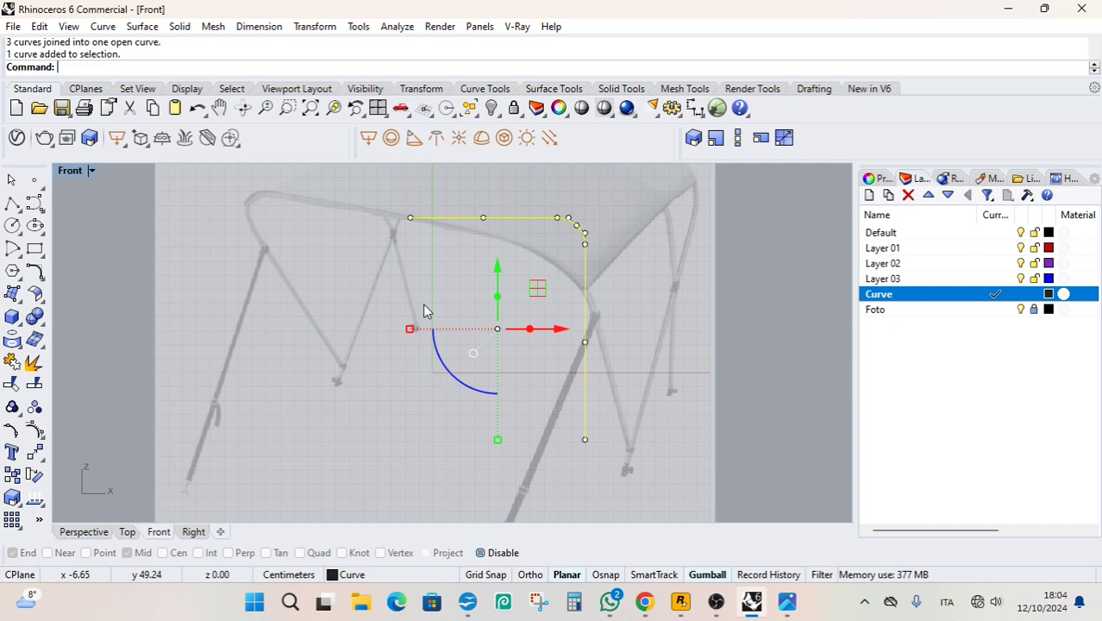
{"action": "left_click_drag", "start_coordinate": [557, 489], "coordinate": [639, 317]}
{"action": "left_click", "coordinate": [194, 532]}
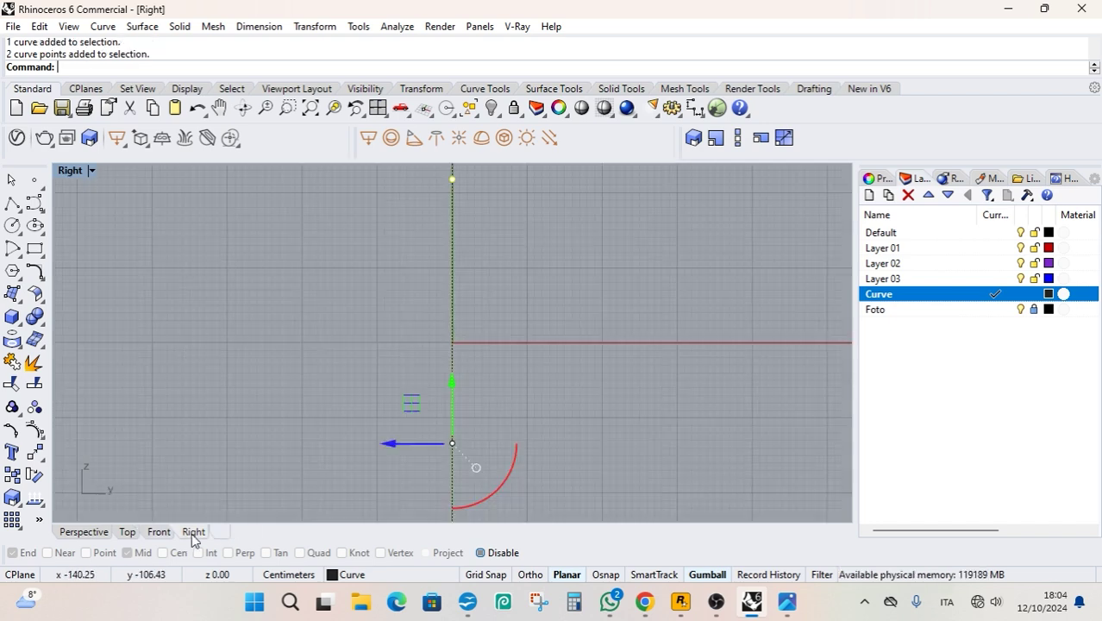
{"action": "scroll", "coordinate": [482, 342], "scroll_direction": "down", "scroll_amount": 3}
{"action": "scroll", "coordinate": [489, 331], "scroll_direction": "down", "scroll_amount": 2}
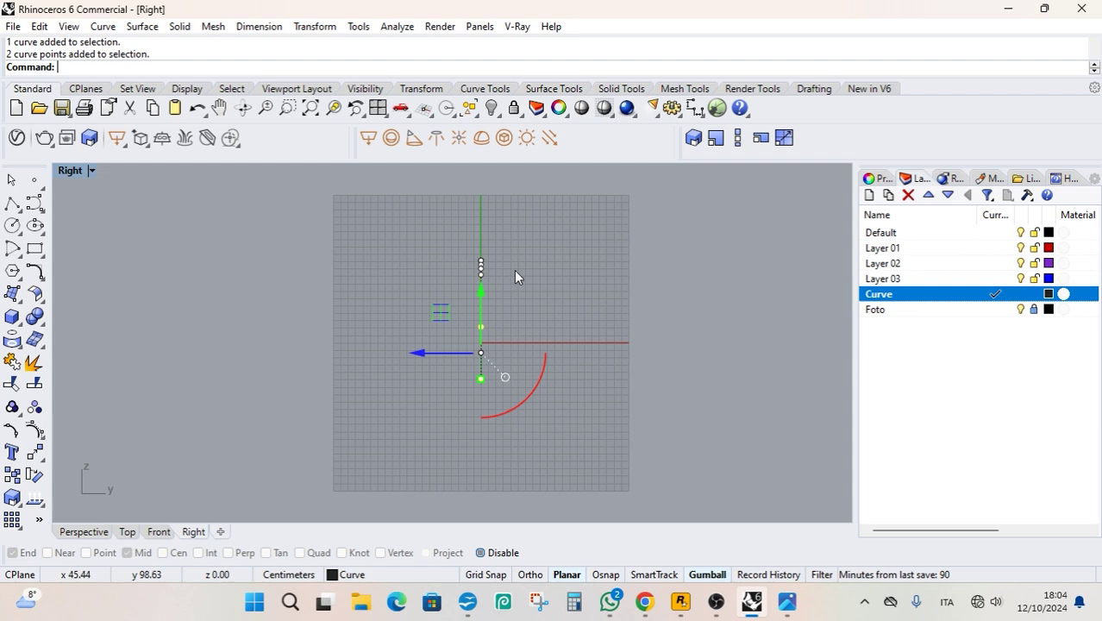
{"action": "key", "text": "Delete"}
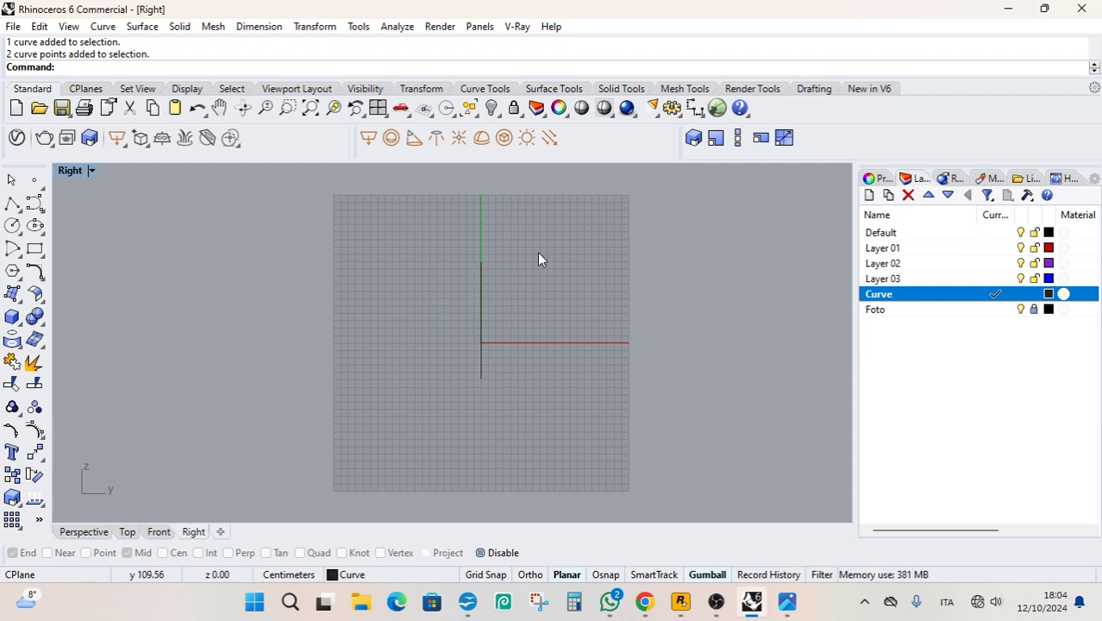
{"action": "key", "text": "ctrl+z"}
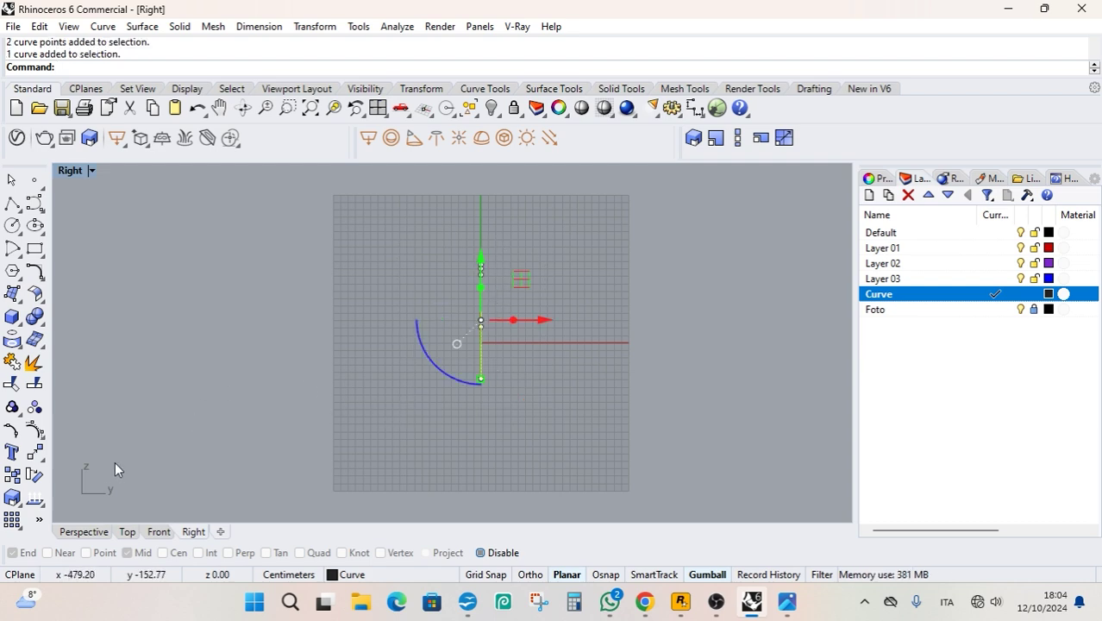
{"action": "left_click", "coordinate": [35, 475]}
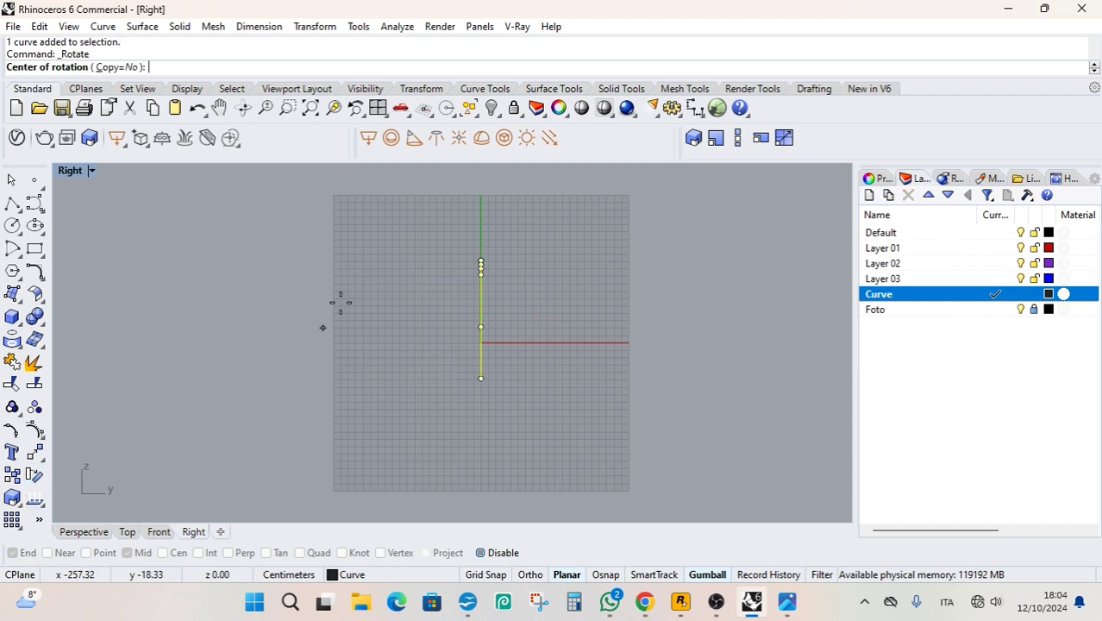
{"action": "left_click", "coordinate": [480, 260]}
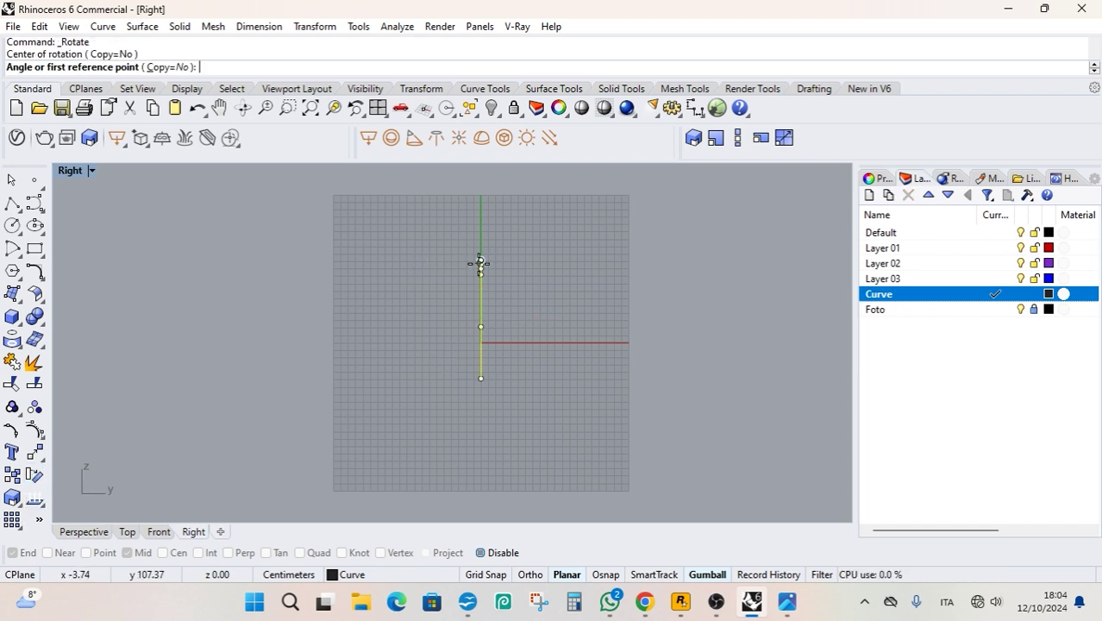
{"action": "left_click", "coordinate": [480, 380]}
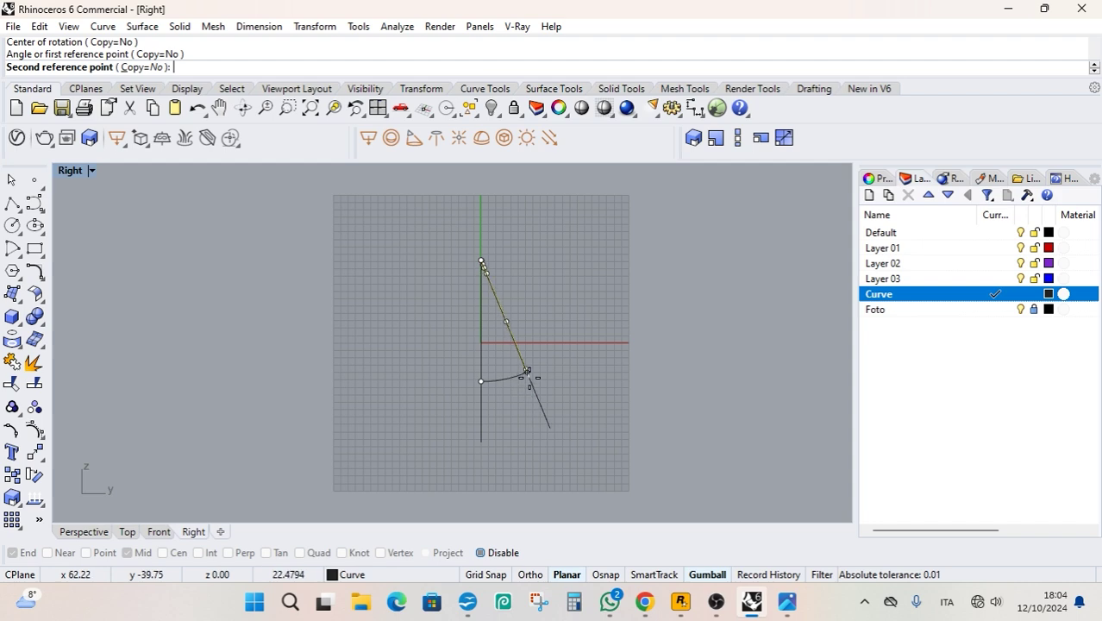
{"action": "left_click", "coordinate": [534, 370]}
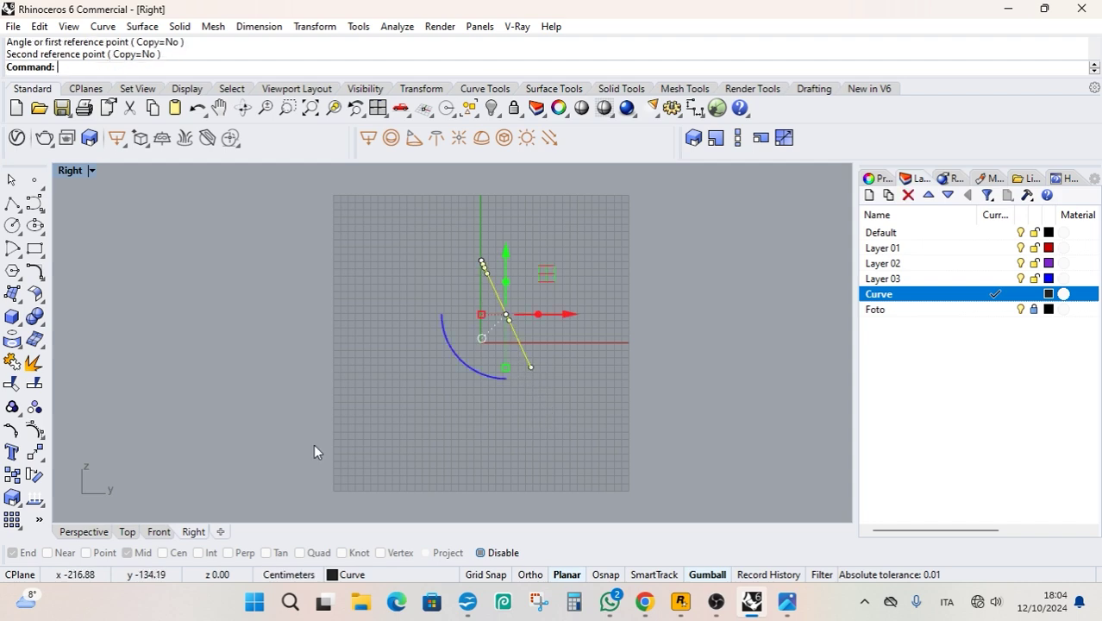
Examine the tilted curve against the reference picture in the Perspective view, and return to the Front view.
{"action": "left_click", "coordinate": [83, 531]}
{"action": "scroll", "coordinate": [619, 323], "scroll_direction": "down", "scroll_amount": 5}
{"action": "scroll", "coordinate": [621, 319], "scroll_direction": "up", "scroll_amount": 3}
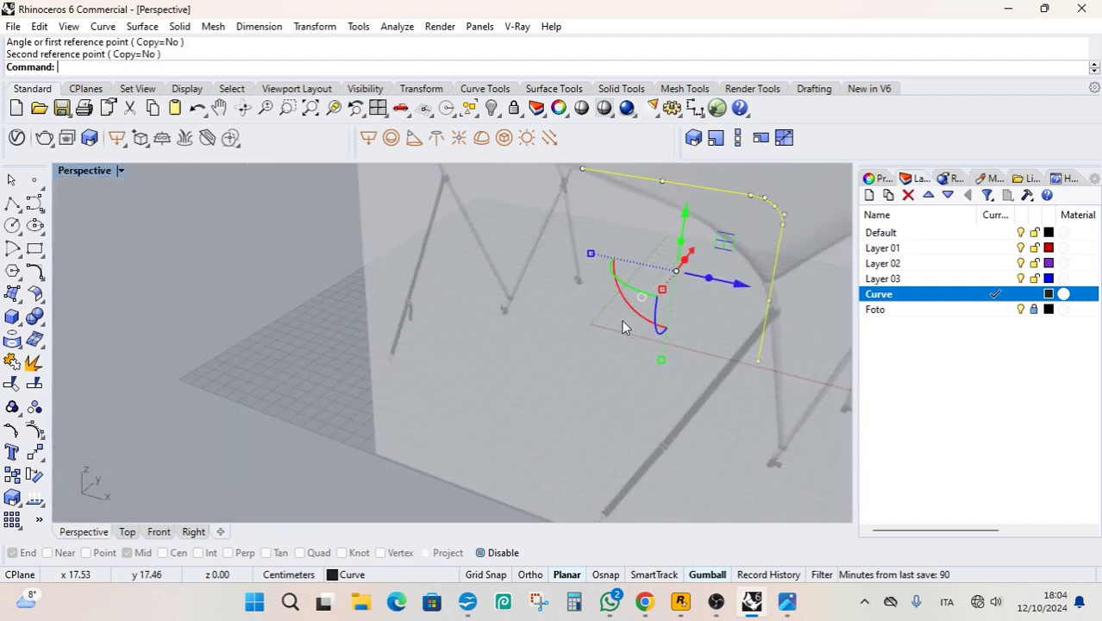
{"action": "left_click", "coordinate": [317, 109]}
{"action": "left_click", "coordinate": [636, 263]}
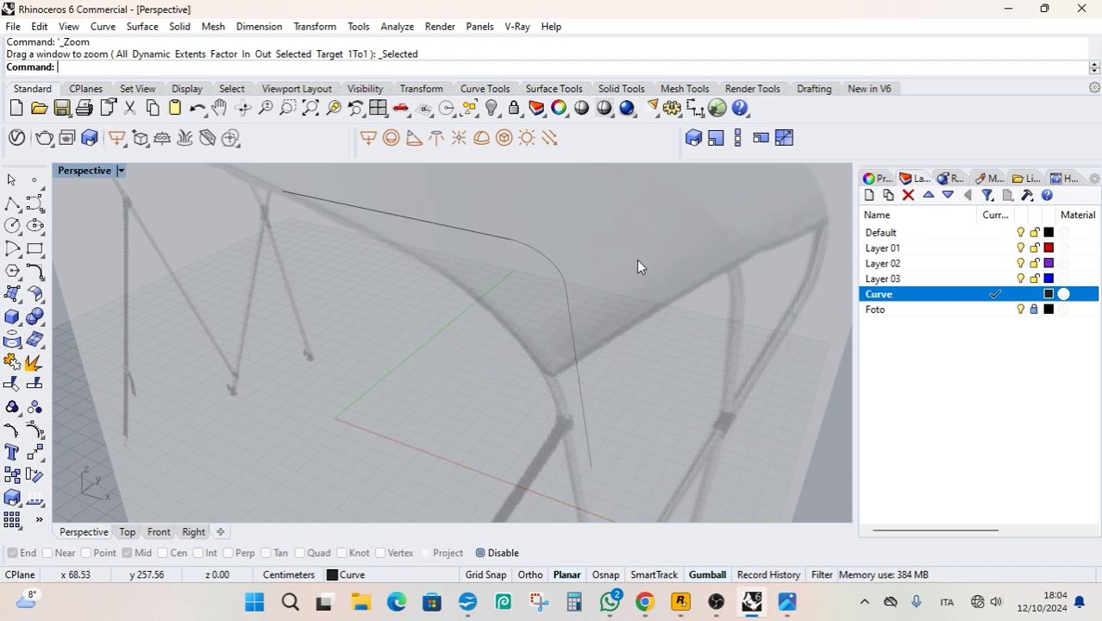
{"action": "scroll", "coordinate": [681, 280], "scroll_direction": "down", "scroll_amount": 4}
{"action": "right_click_drag", "start_coordinate": [723, 299], "coordinate": [491, 312]}
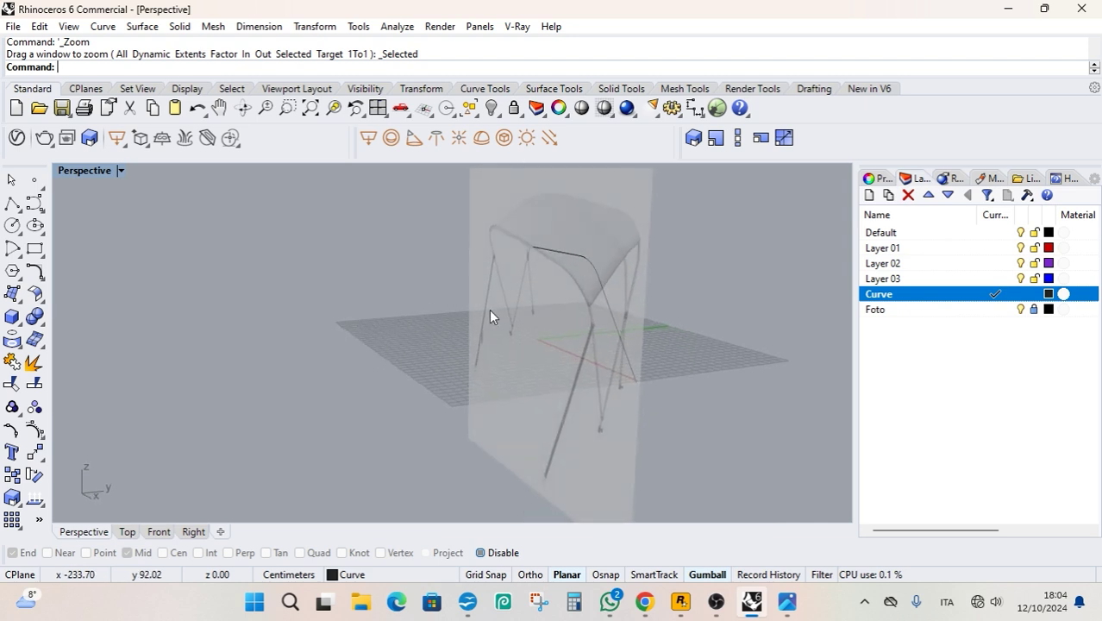
{"action": "left_click", "coordinate": [158, 531]}
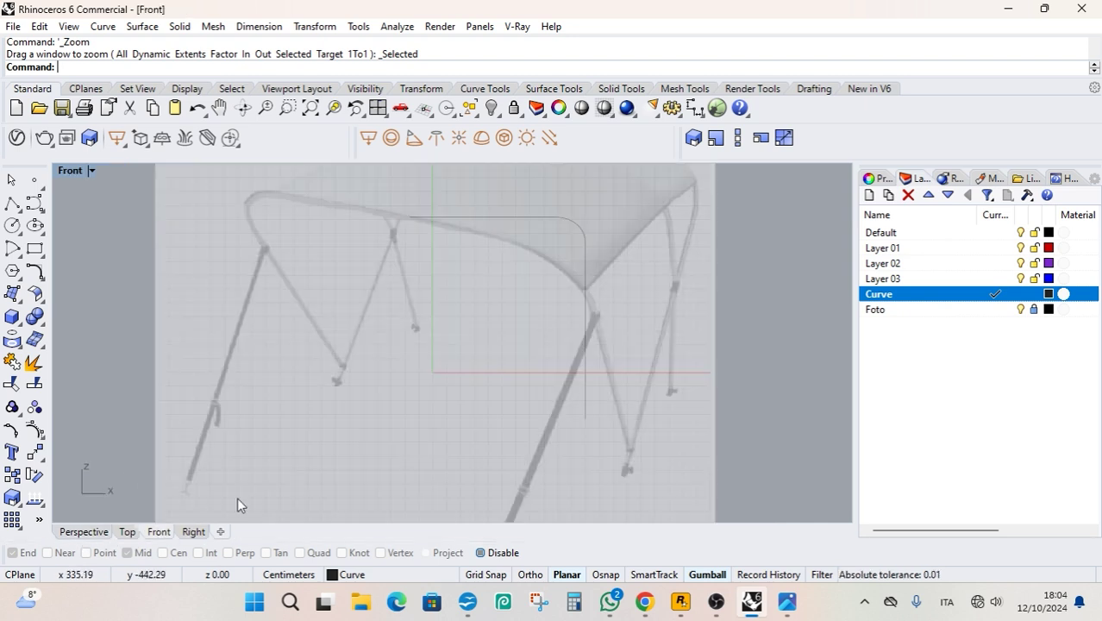
Start a Polyline in the Perspective view with object snapping on and only End snap active.
{"action": "scroll", "coordinate": [608, 276], "scroll_direction": "down", "scroll_amount": 1}
{"action": "scroll", "coordinate": [627, 279], "scroll_direction": "up", "scroll_amount": 1}
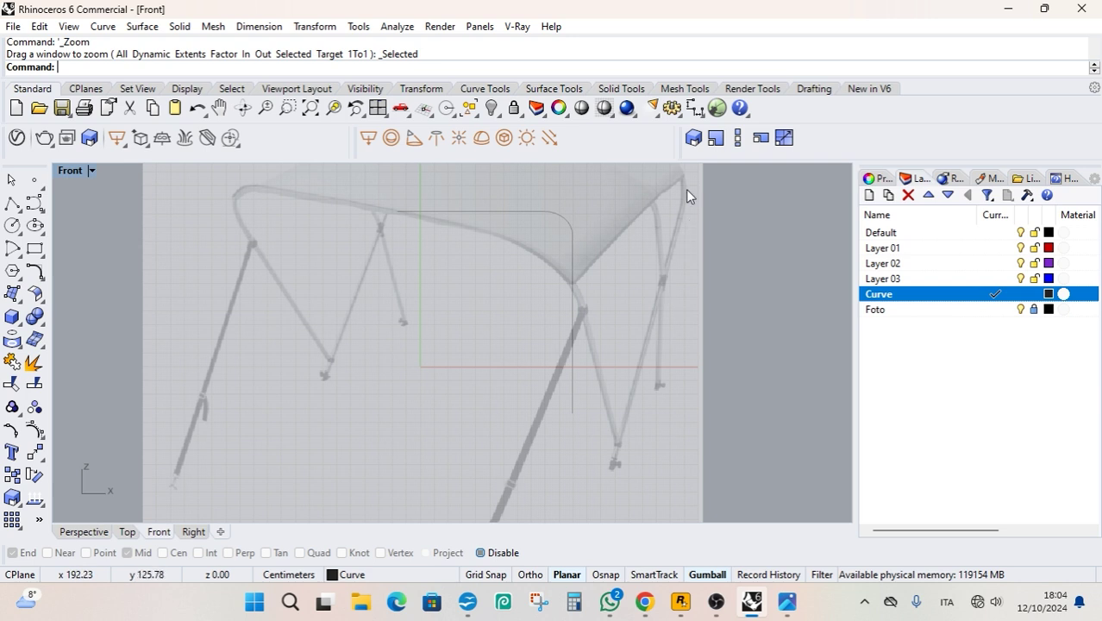
{"action": "left_click", "coordinate": [508, 211]}
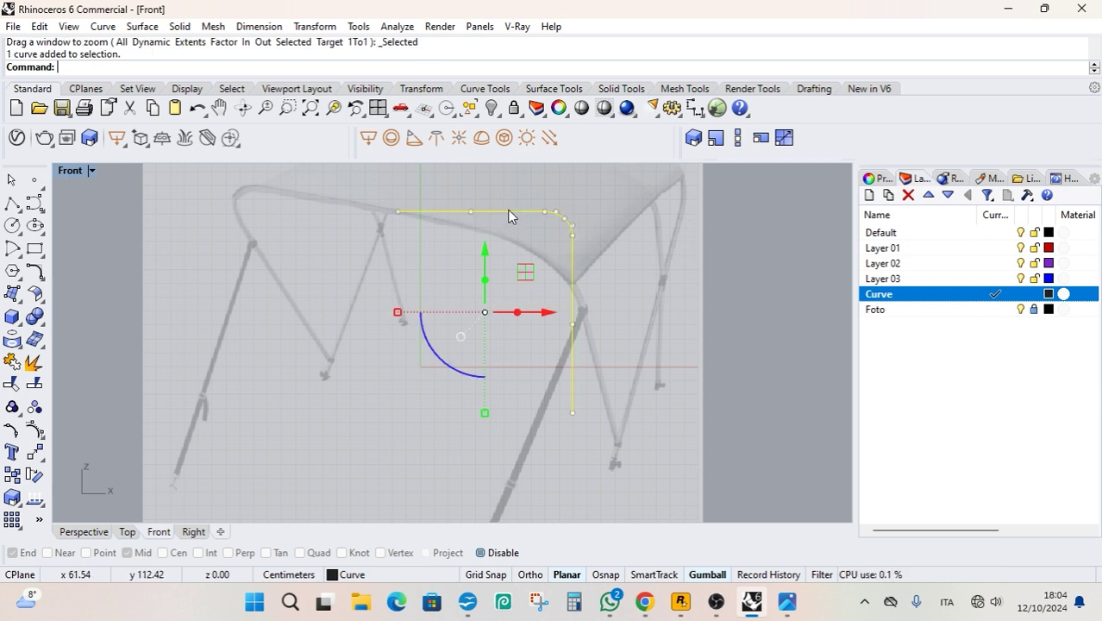
{"action": "left_click", "coordinate": [193, 532]}
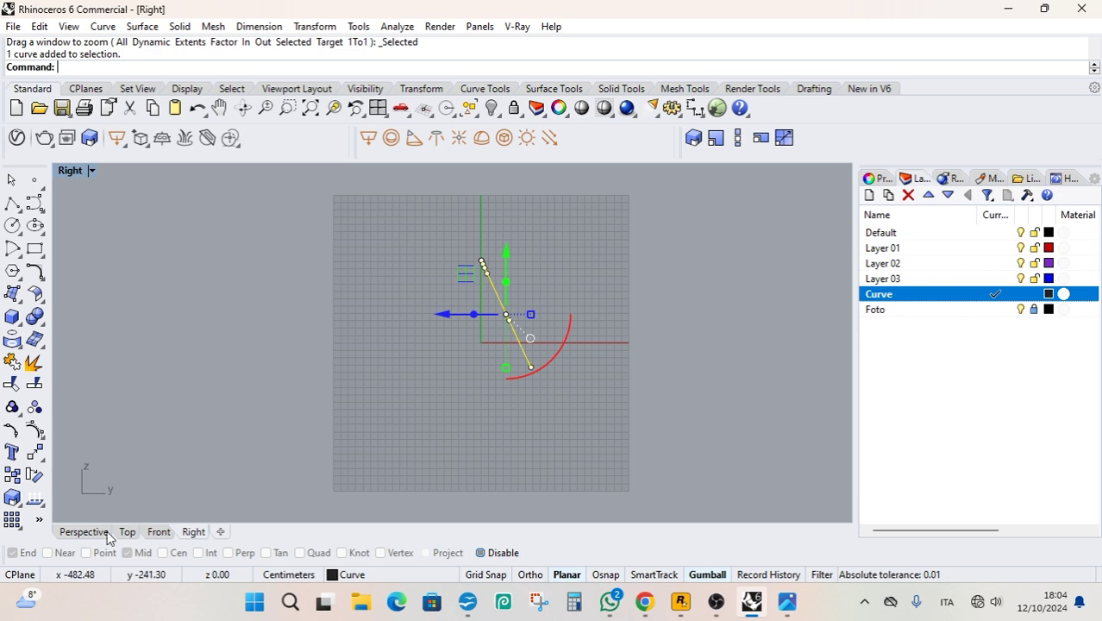
{"action": "left_click", "coordinate": [78, 532]}
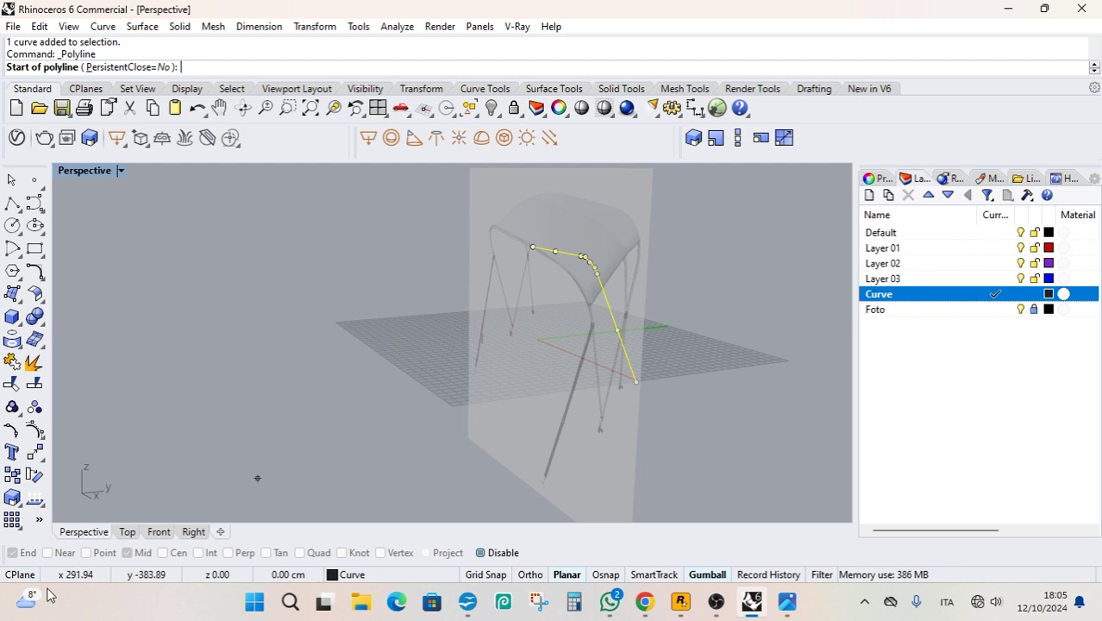
{"action": "left_click", "coordinate": [480, 553]}
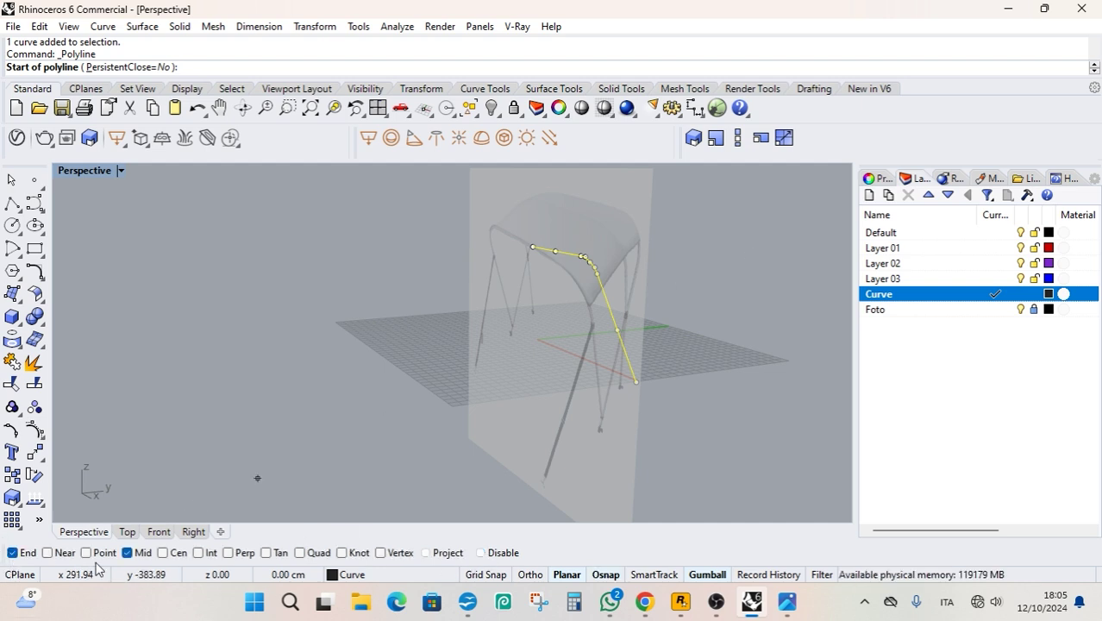
{"action": "left_click", "coordinate": [128, 553]}
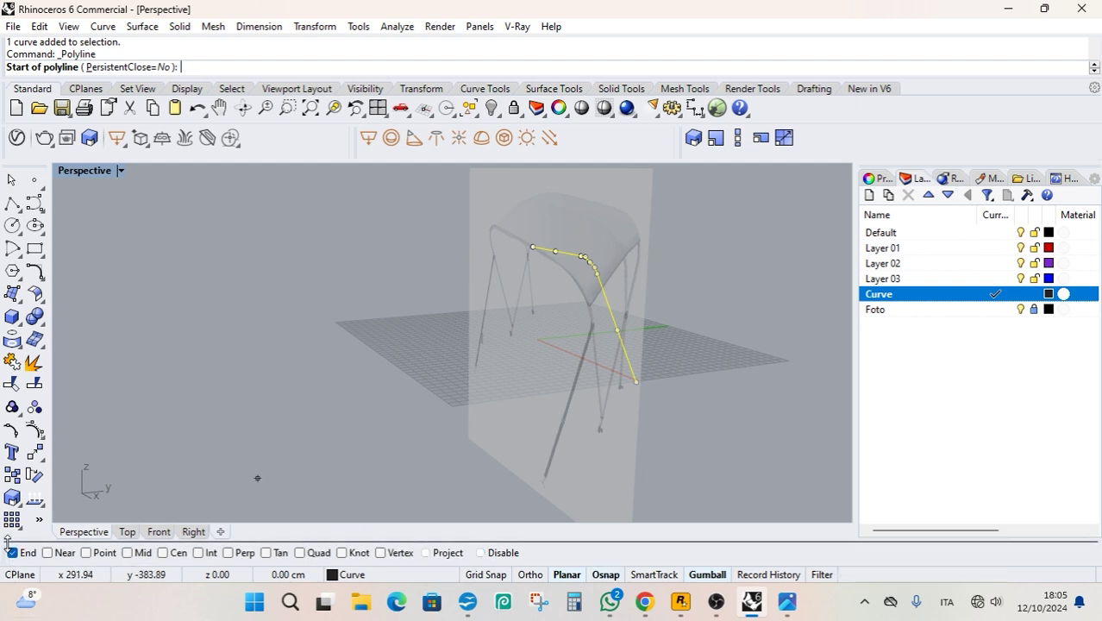
Draw a straight horizontal polyline about 347 cm long in the Right view, from the tilted curve's upper end toward positive Y.
{"action": "left_click", "coordinate": [533, 247]}
{"action": "left_click", "coordinate": [193, 531]}
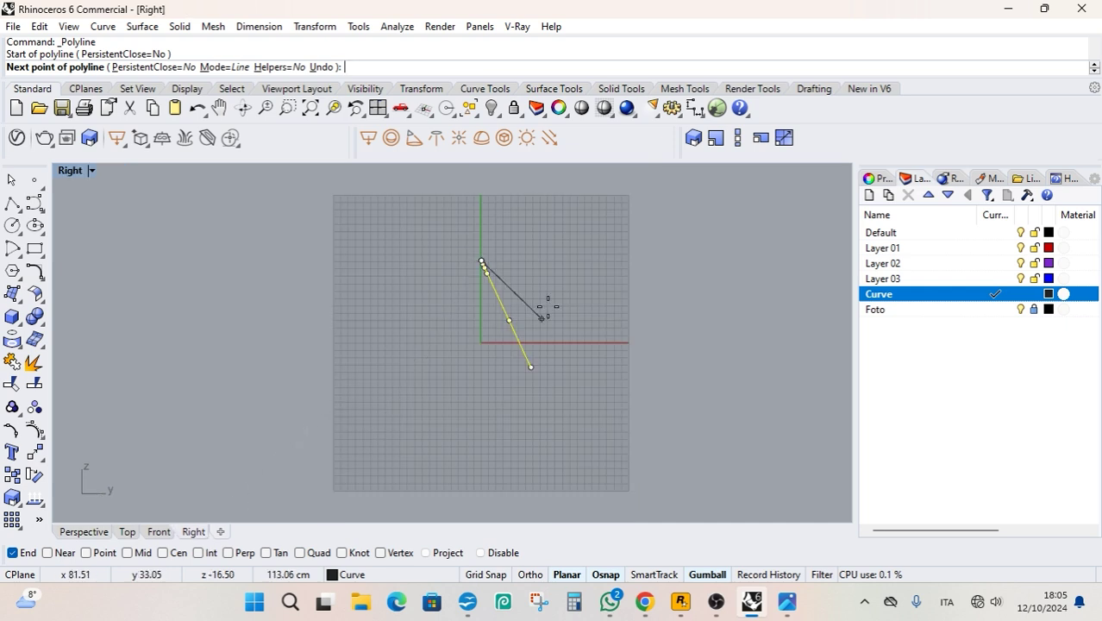
{"action": "key", "text": "F8"}
{"action": "left_click", "coordinate": [737, 261]}
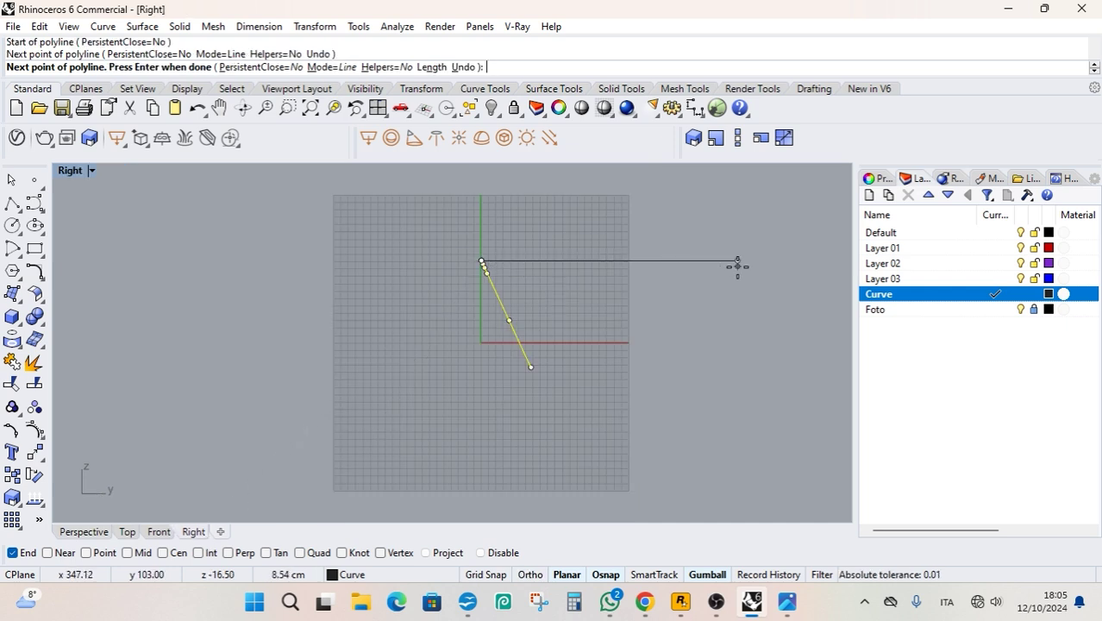
{"action": "key", "text": "Return"}
{"action": "key", "text": "Escape"}
{"action": "left_click", "coordinate": [584, 260]}
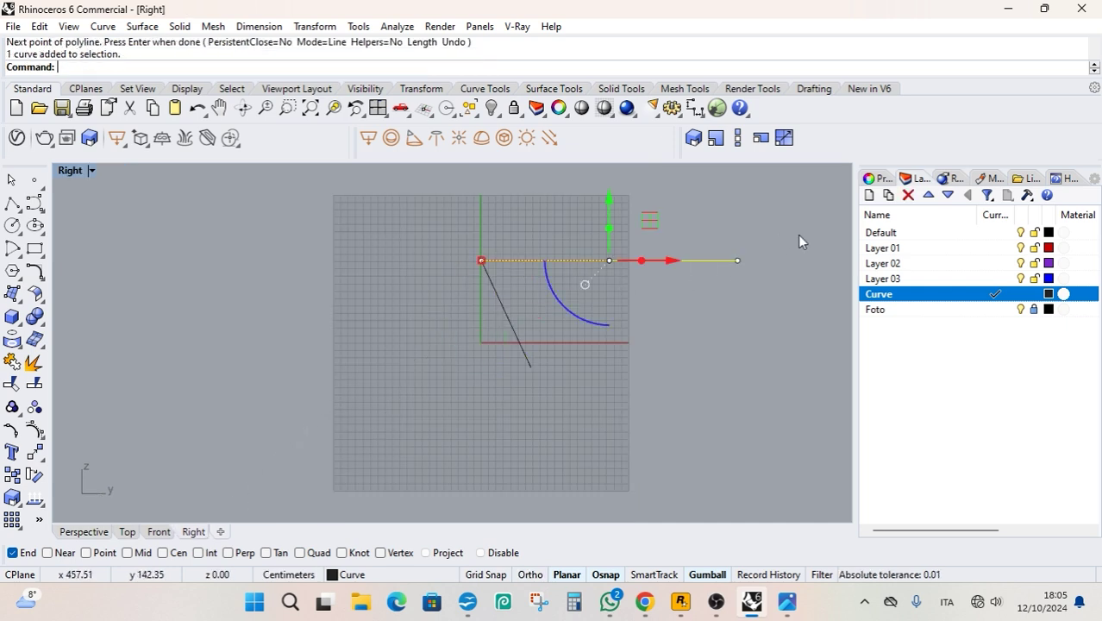
{"action": "key", "text": "Escape"}
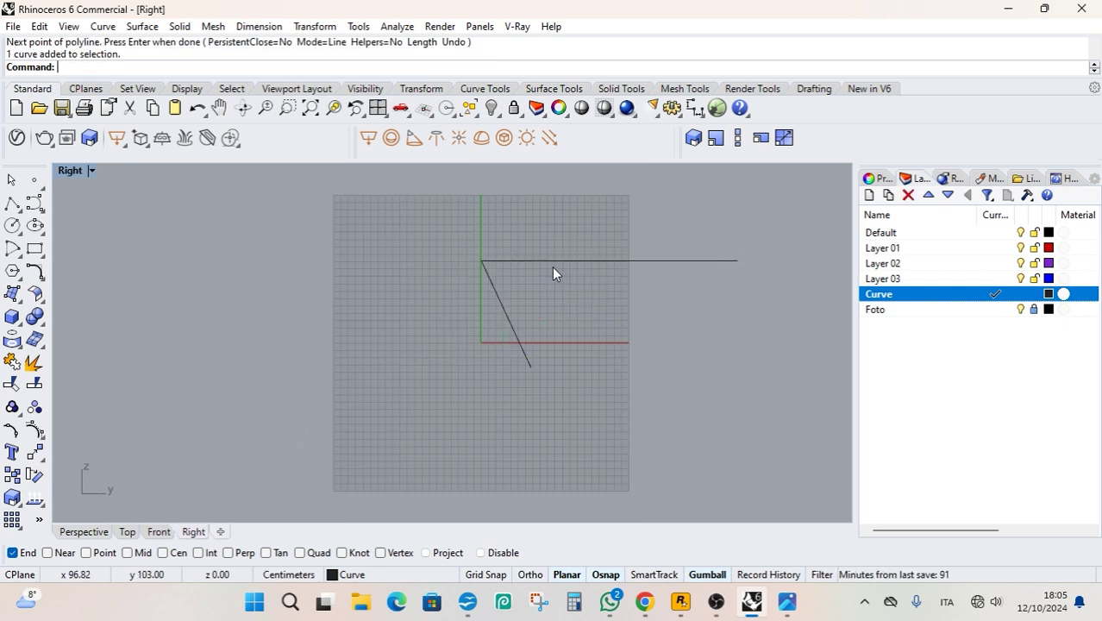
Duplicate the tilted curve and move the copy horizontally toward positive Y, its upper end just short of the horizontal line's middle.
{"action": "left_click", "coordinate": [91, 531]}
{"action": "right_click_drag", "start_coordinate": [677, 277], "coordinate": [651, 297]}
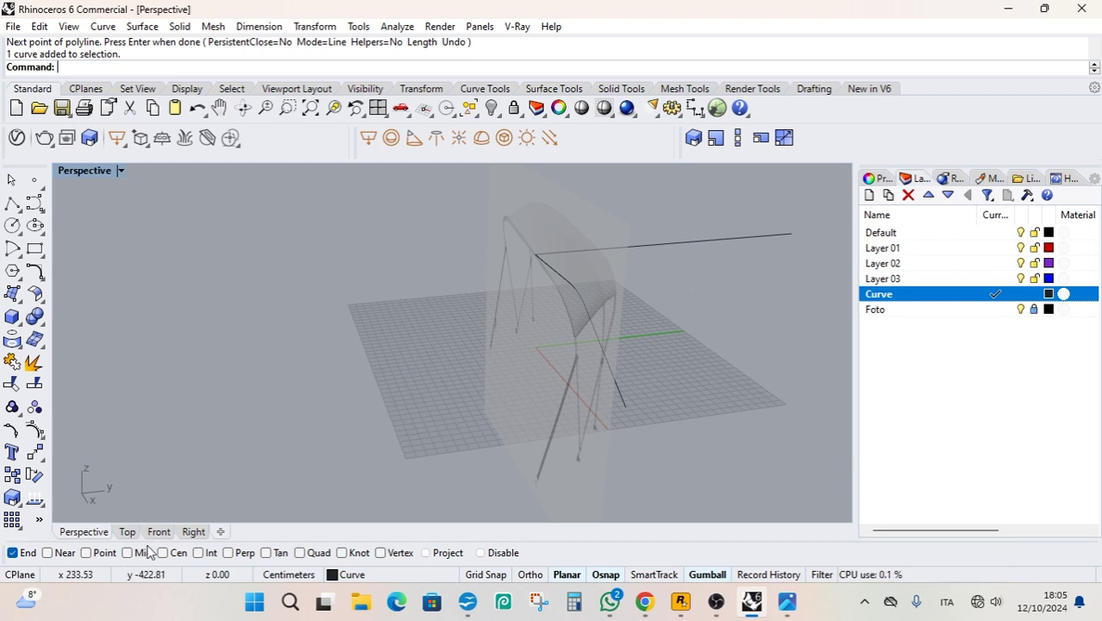
{"action": "key", "text": "ctrl+F2"}
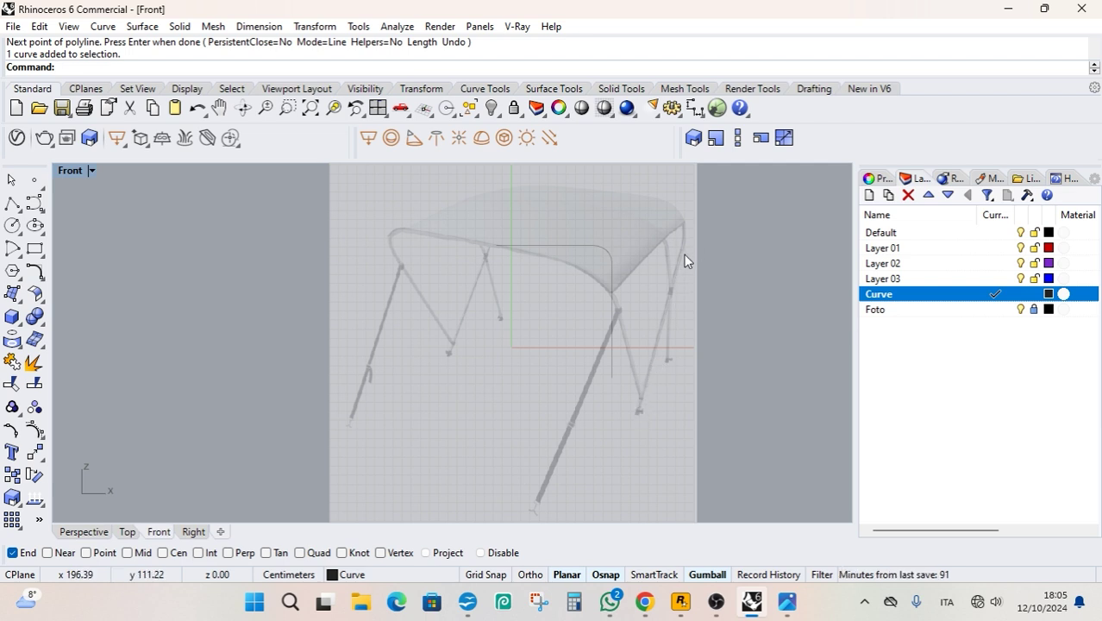
{"action": "left_click", "coordinate": [609, 263]}
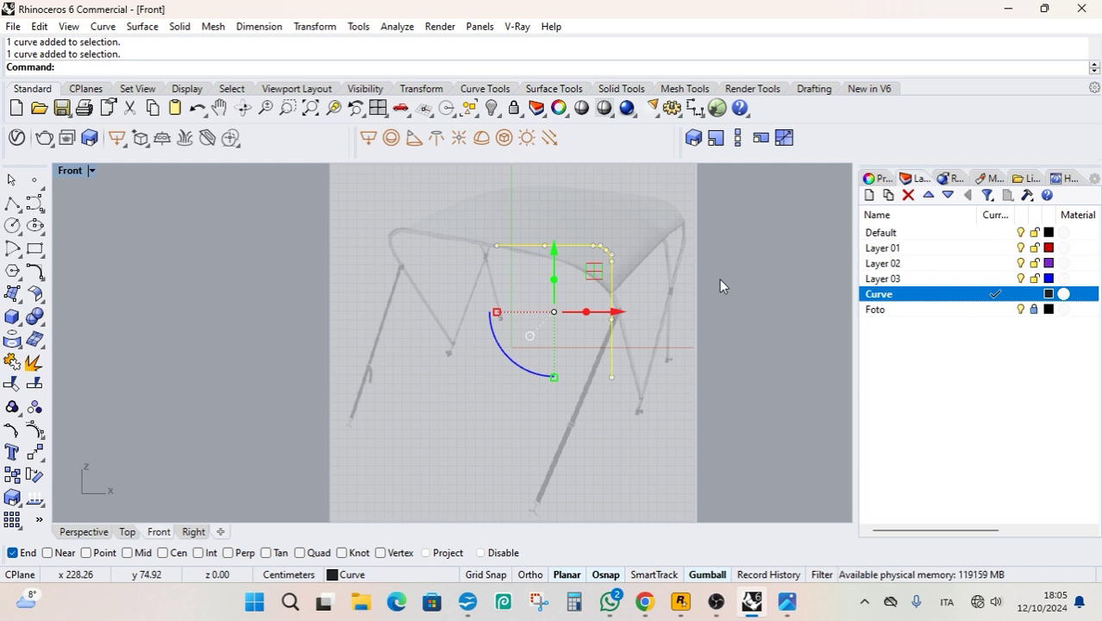
{"action": "left_click", "coordinate": [185, 534]}
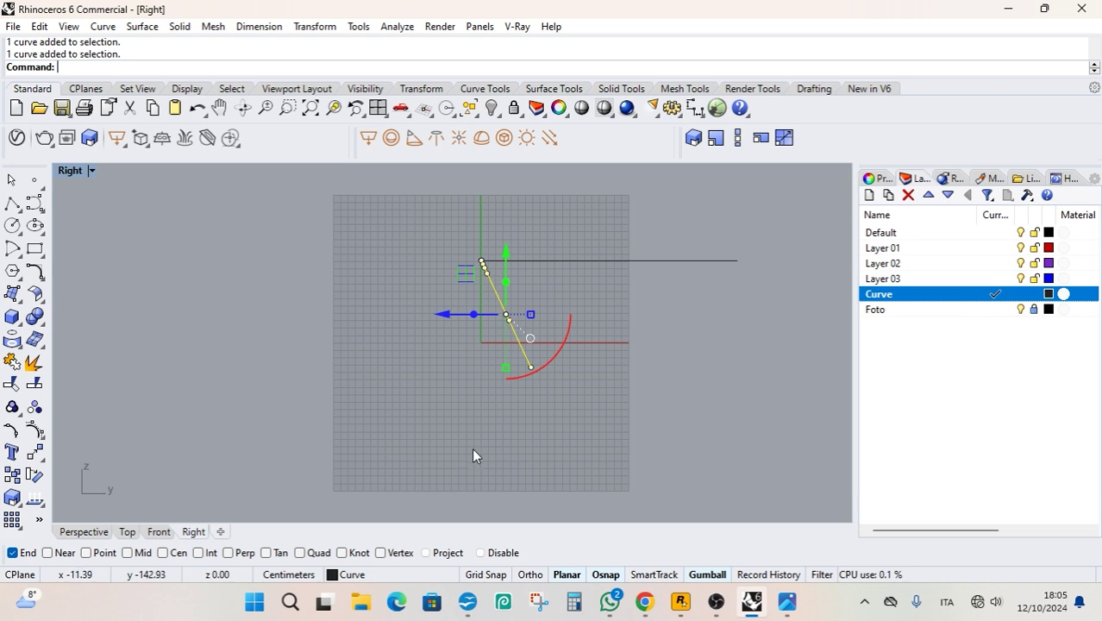
{"action": "key", "text": "ctrl+c"}
{"action": "key", "text": "ctrl+v"}
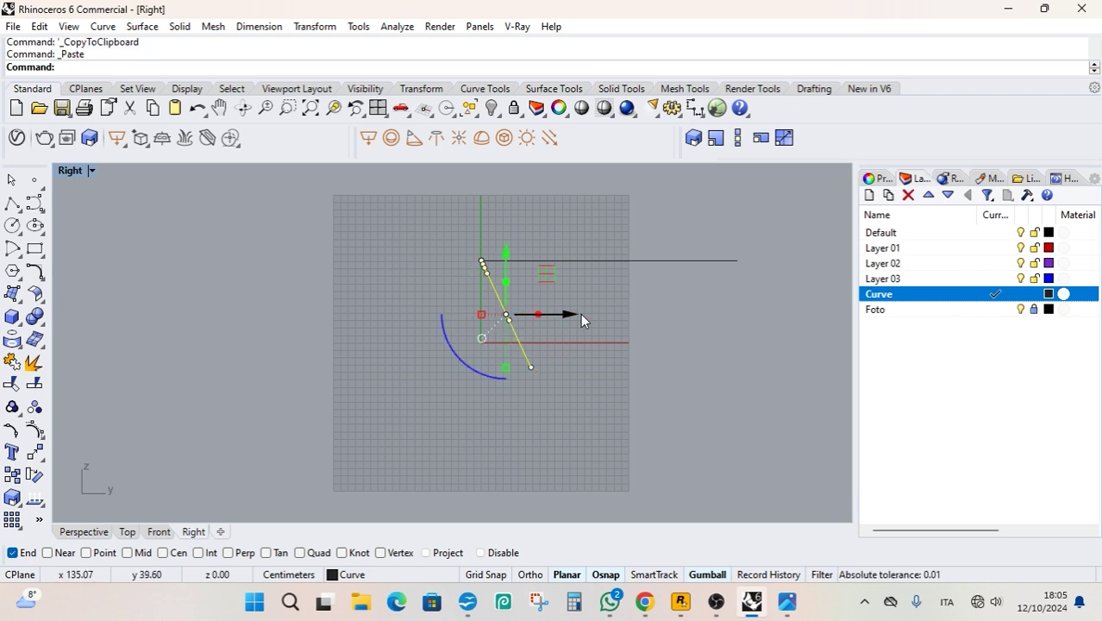
{"action": "left_click_drag", "start_coordinate": [580, 313], "coordinate": [678, 313]}
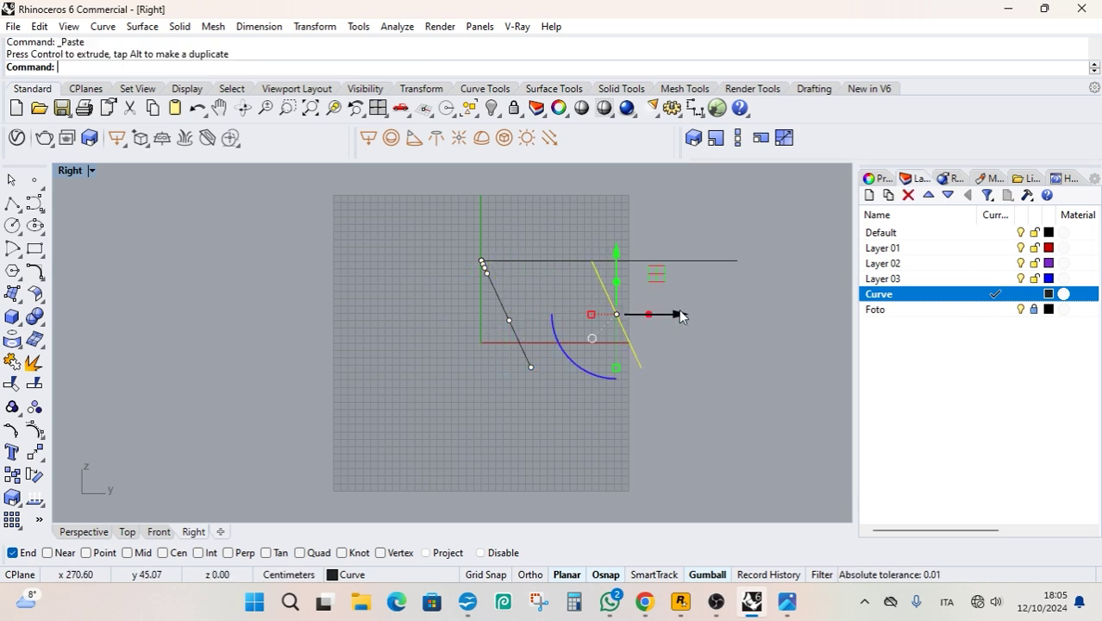
Rotate the copied curve about its upper end in the Right view, swinging its lower end toward negative Y across the original curve.
{"action": "left_click", "coordinate": [35, 476]}
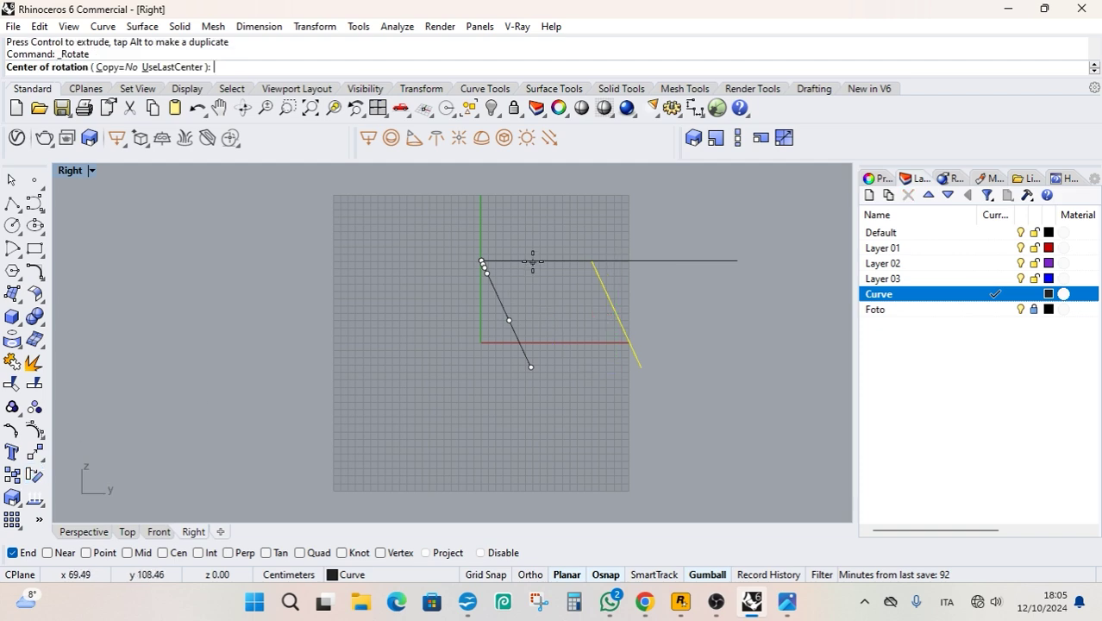
{"action": "left_click", "coordinate": [591, 260]}
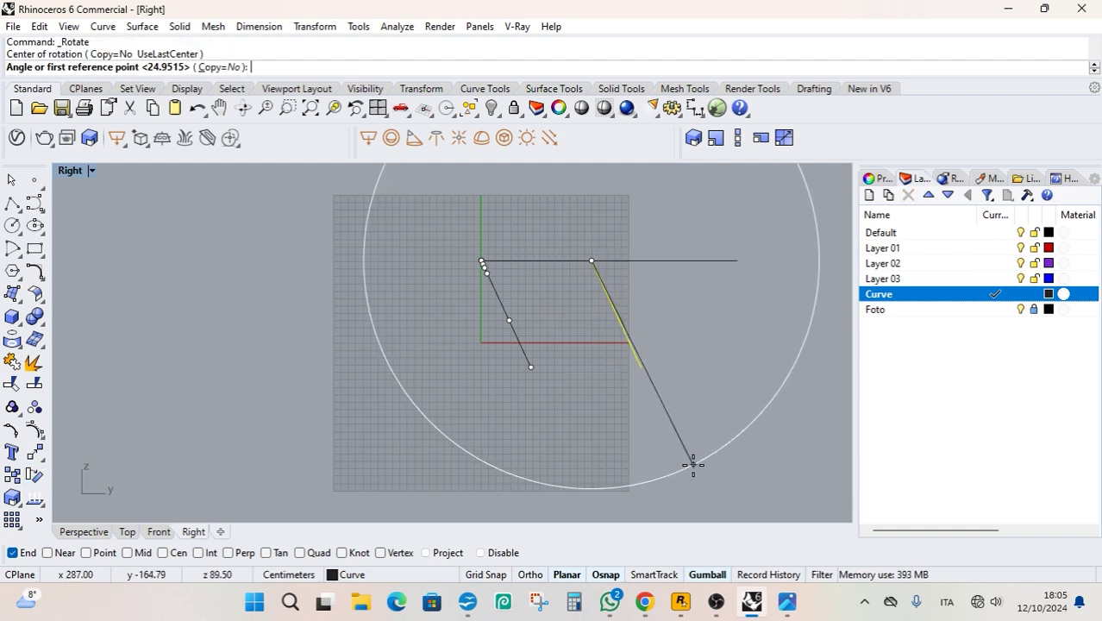
{"action": "left_click", "coordinate": [687, 465]}
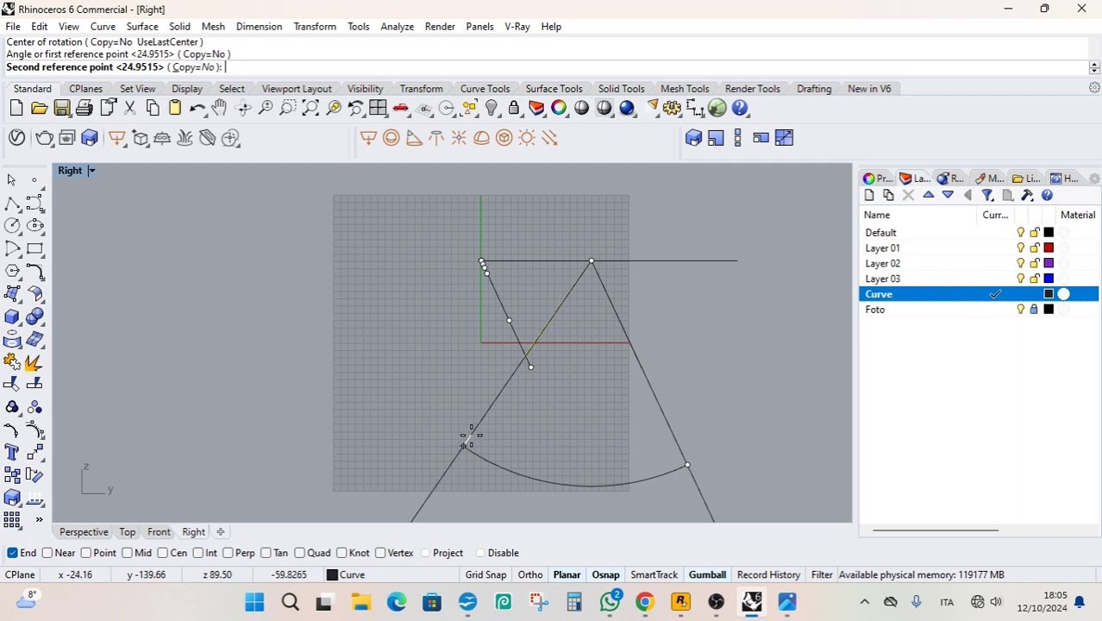
{"action": "left_click", "coordinate": [450, 417]}
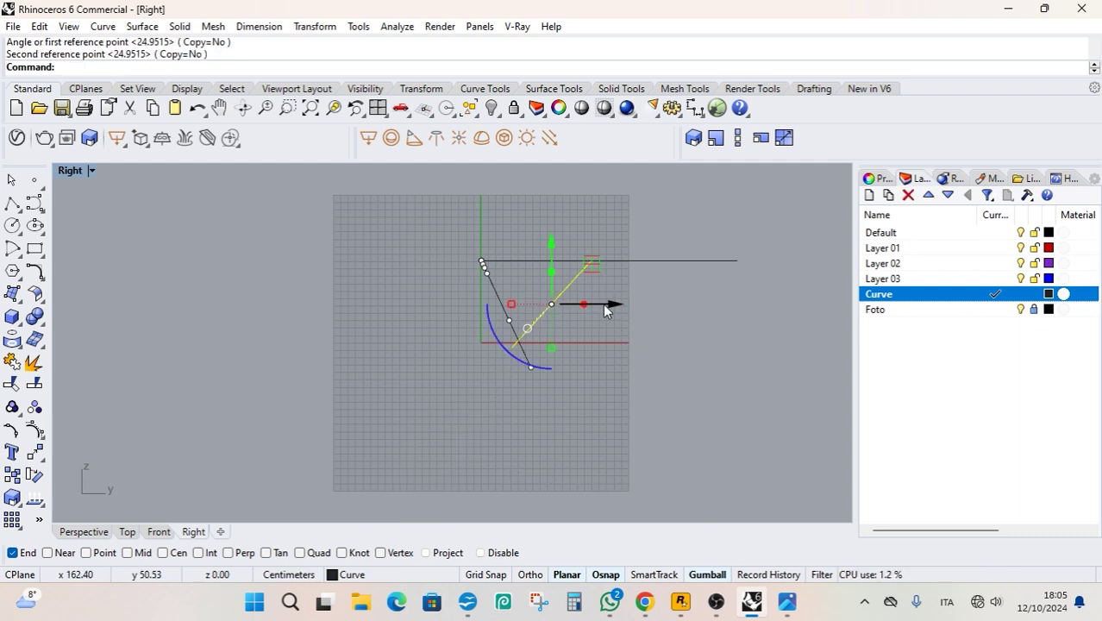
{"action": "scroll", "coordinate": [524, 334], "scroll_direction": "up", "scroll_amount": 6}
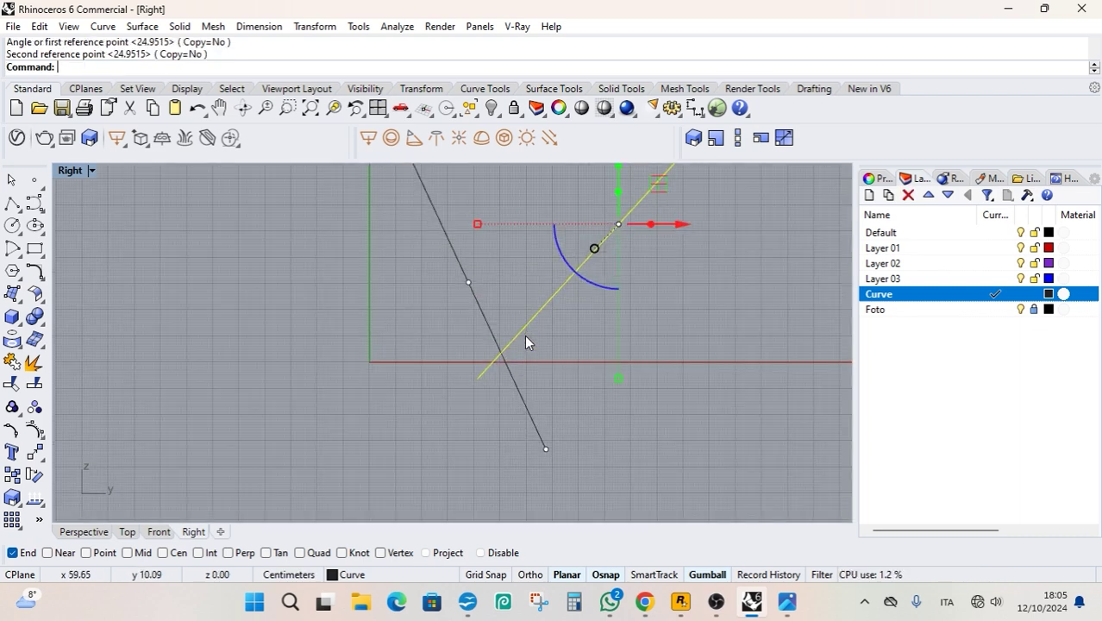
{"action": "scroll", "coordinate": [526, 341], "scroll_direction": "down", "scroll_amount": 4}
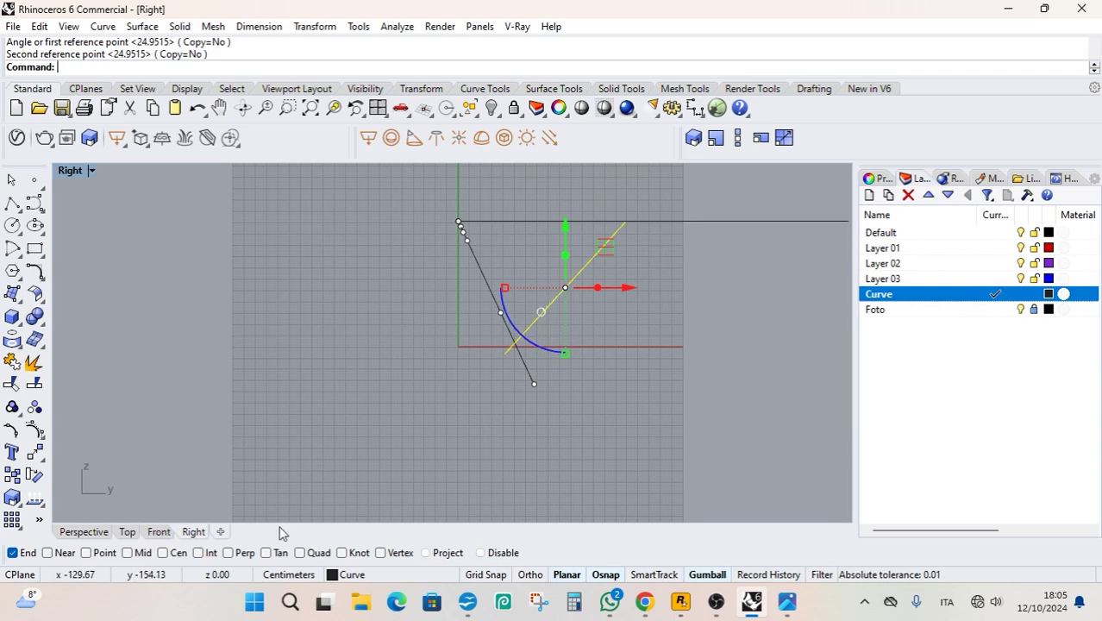
{"action": "left_click", "coordinate": [158, 532]}
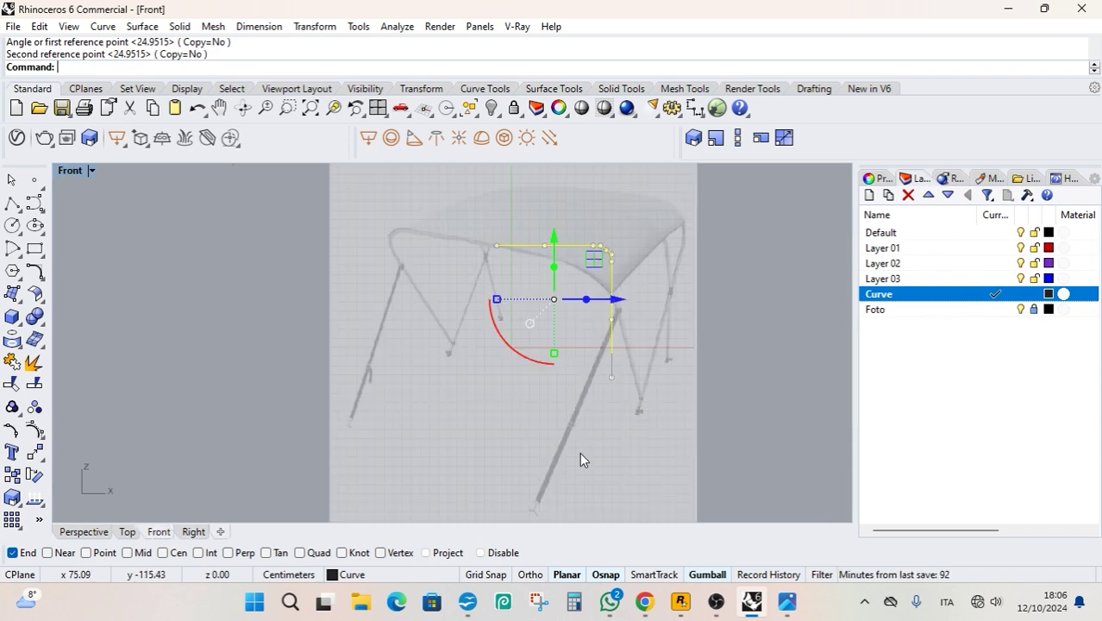
{"action": "left_click", "coordinate": [194, 532]}
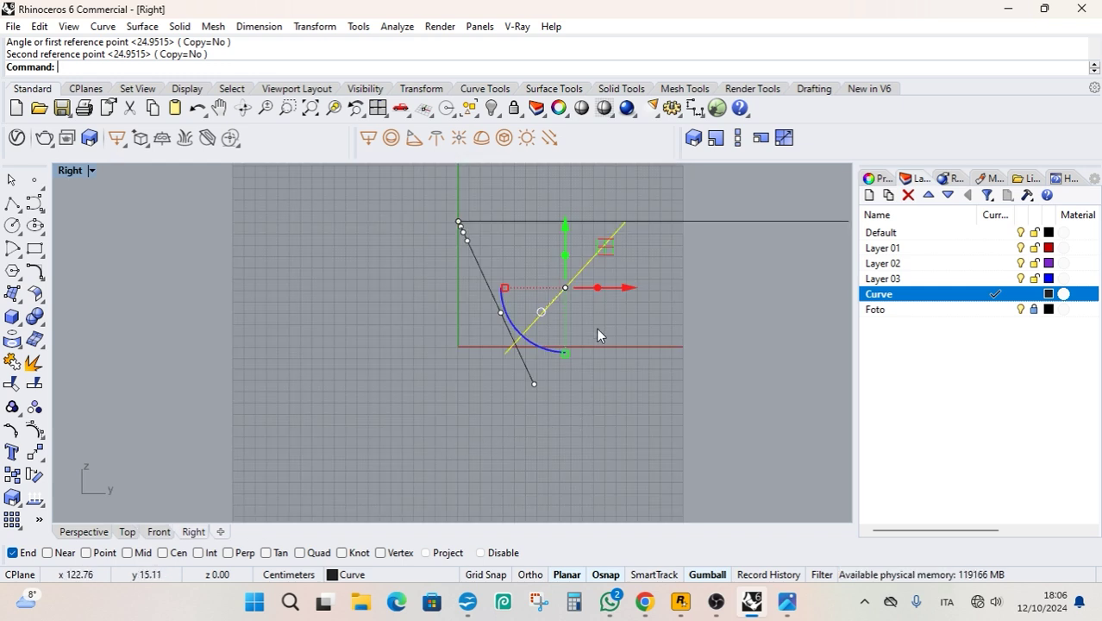
{"action": "key", "text": "Escape"}
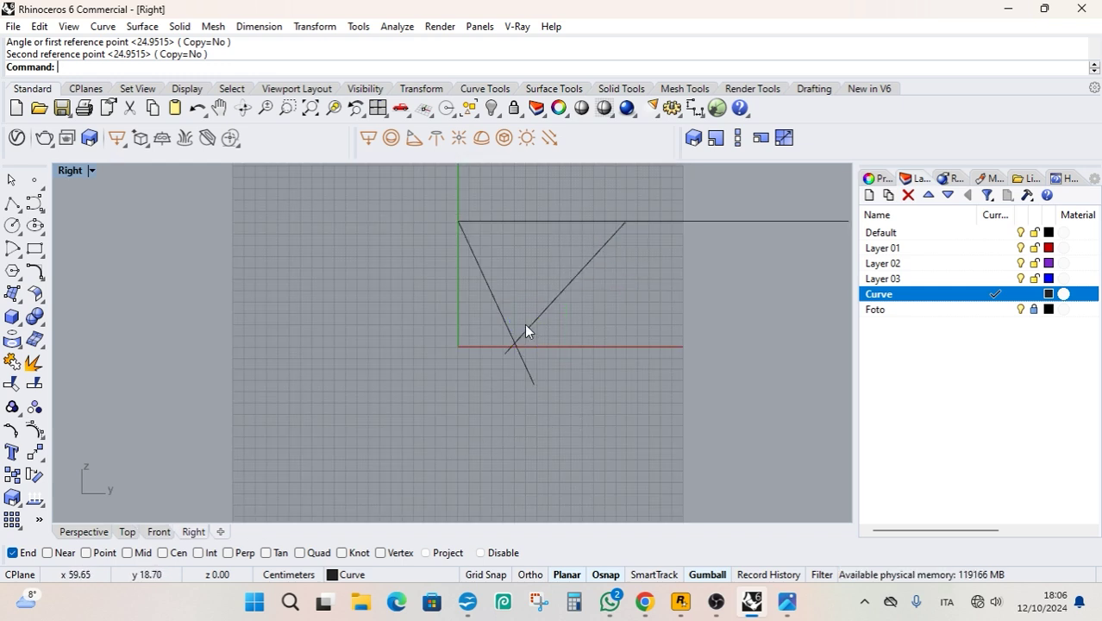
Float the Extend toolbar and extend the rotated copy's lower end by about 41 cm with the Natural type.
{"action": "left_click", "coordinate": [501, 356]}
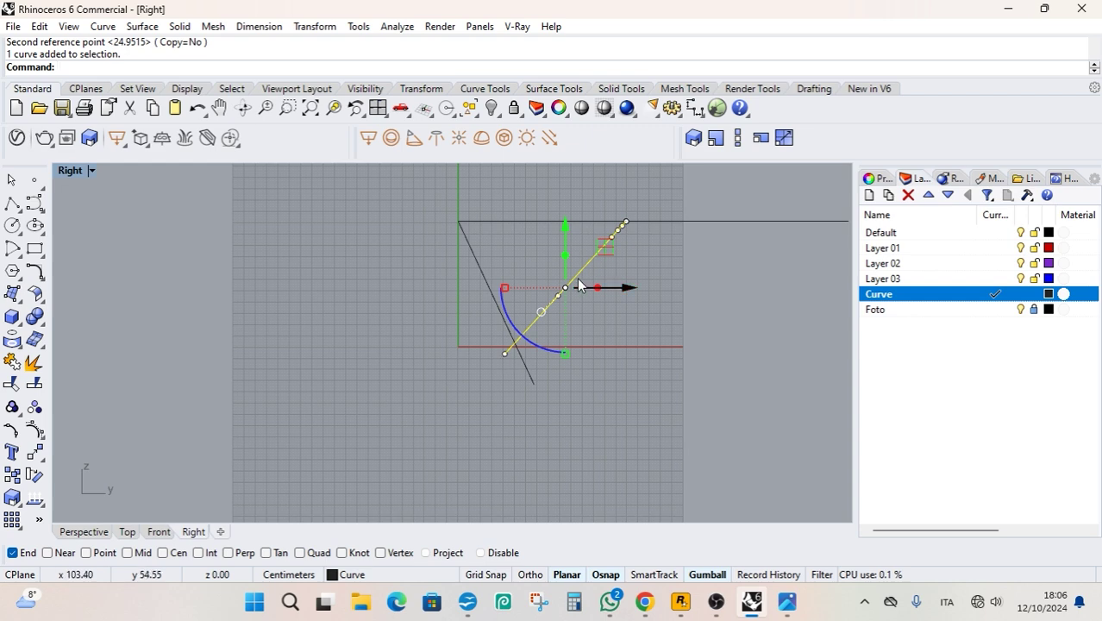
{"action": "left_click", "coordinate": [41, 279]}
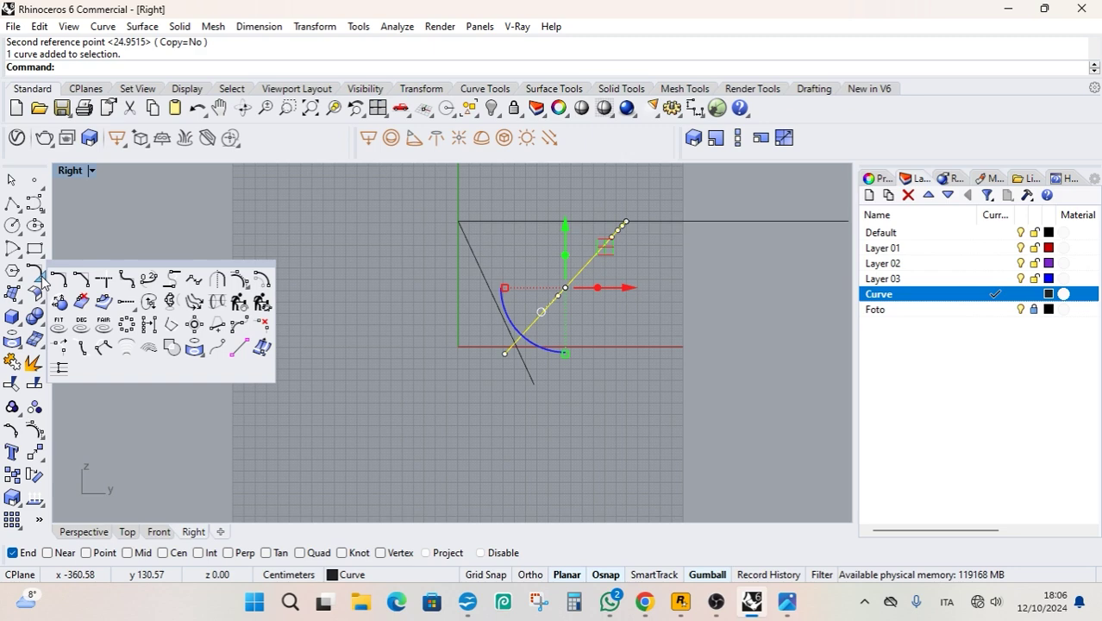
{"action": "left_click", "coordinate": [148, 301]}
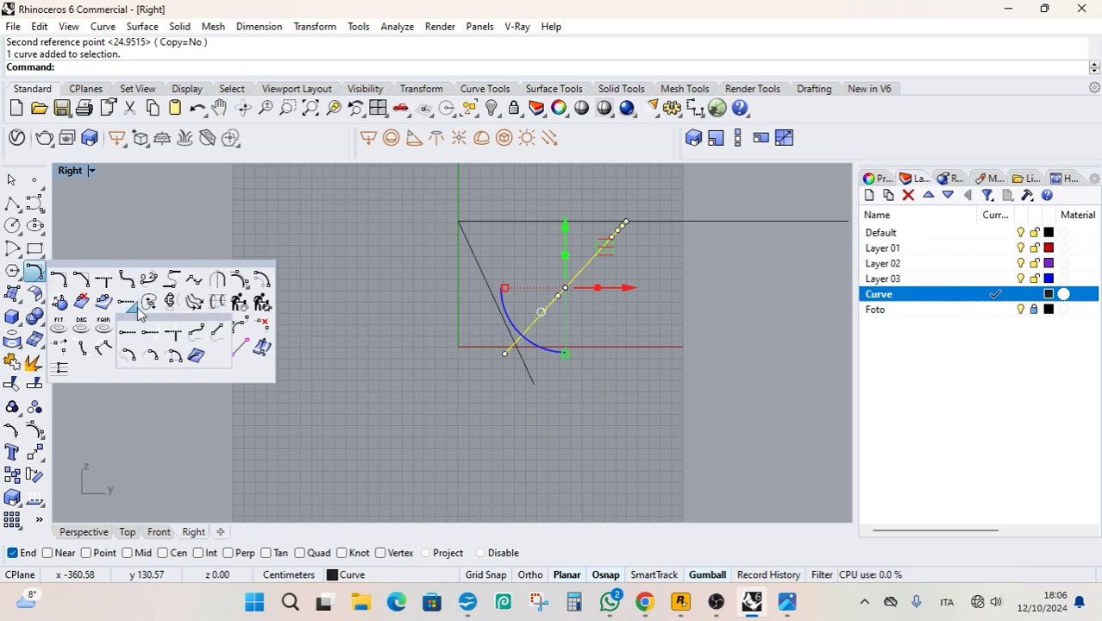
{"action": "left_click_drag", "start_coordinate": [142, 317], "coordinate": [312, 341]}
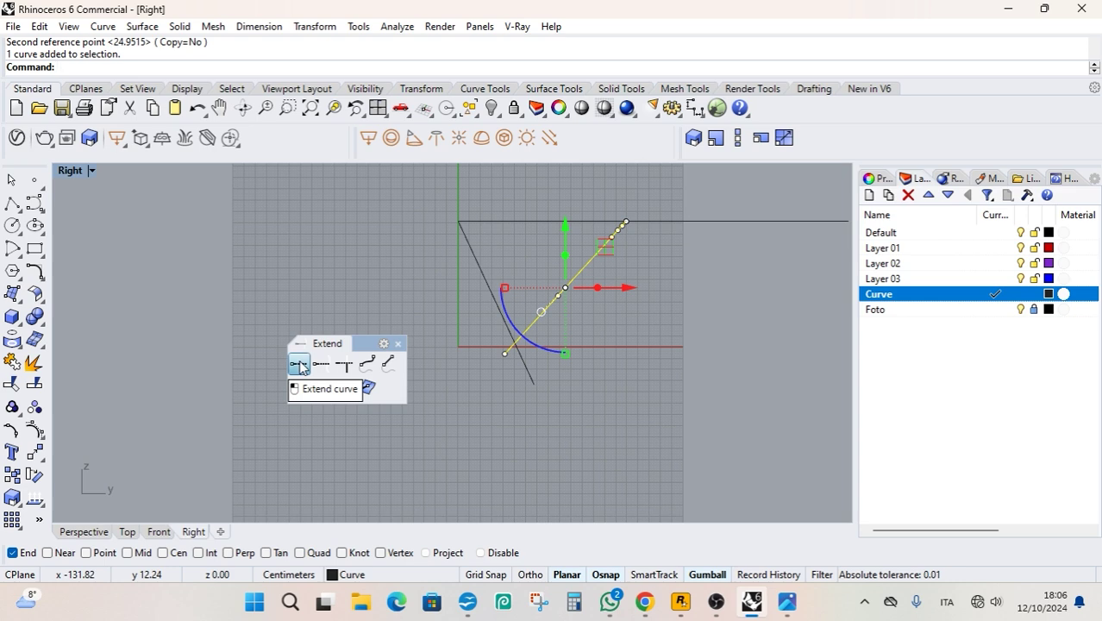
{"action": "left_click", "coordinate": [298, 366]}
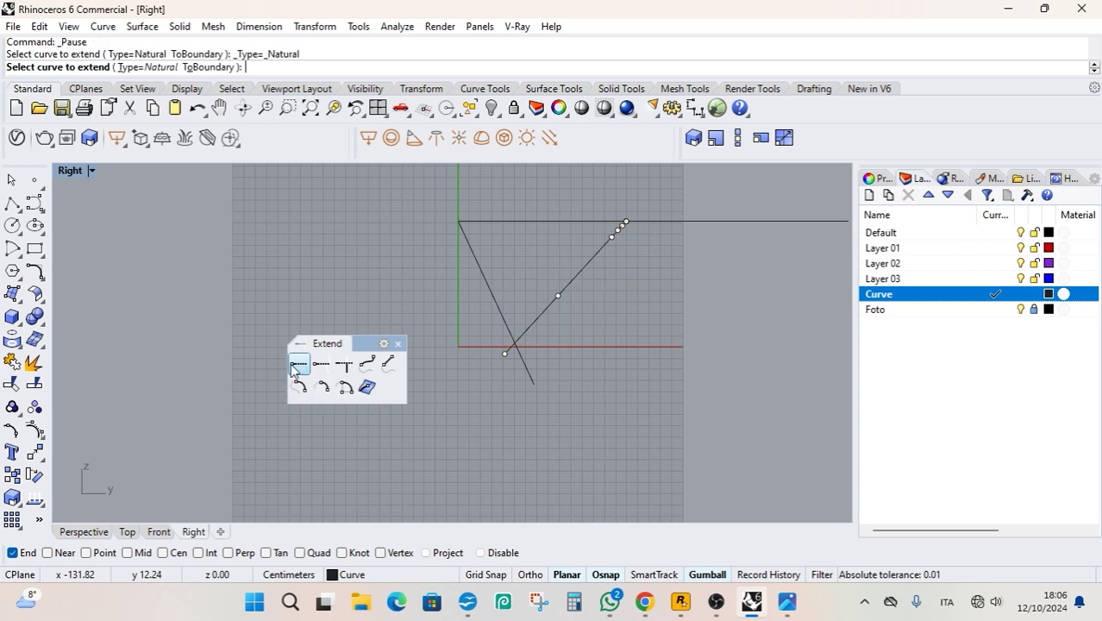
{"action": "left_click", "coordinate": [531, 322]}
{"action": "left_click", "coordinate": [532, 322]}
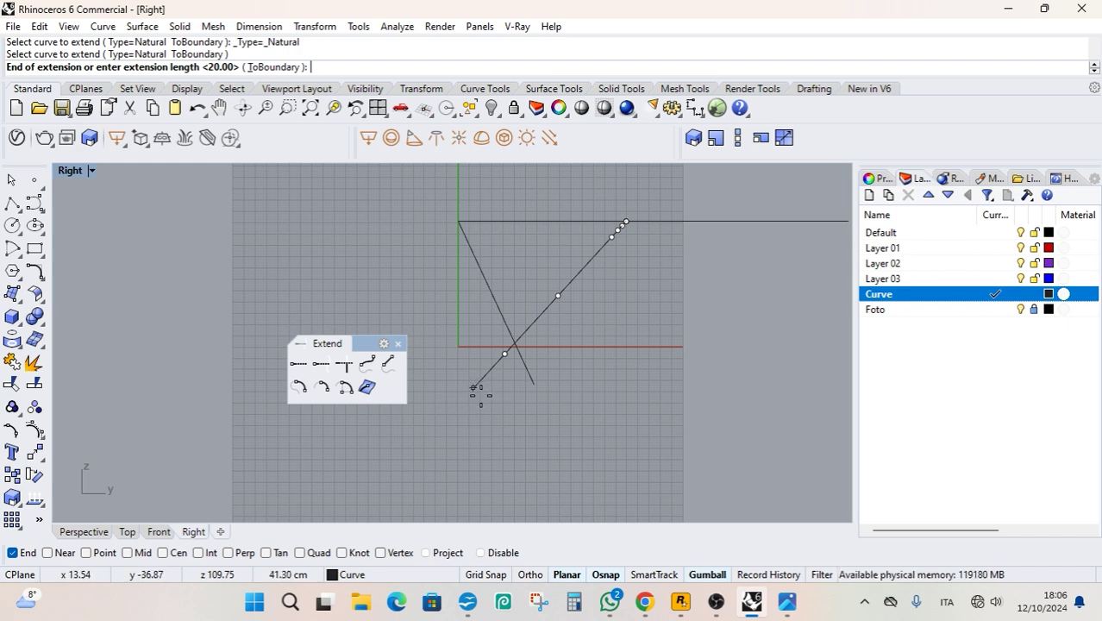
{"action": "left_click", "coordinate": [477, 396]}
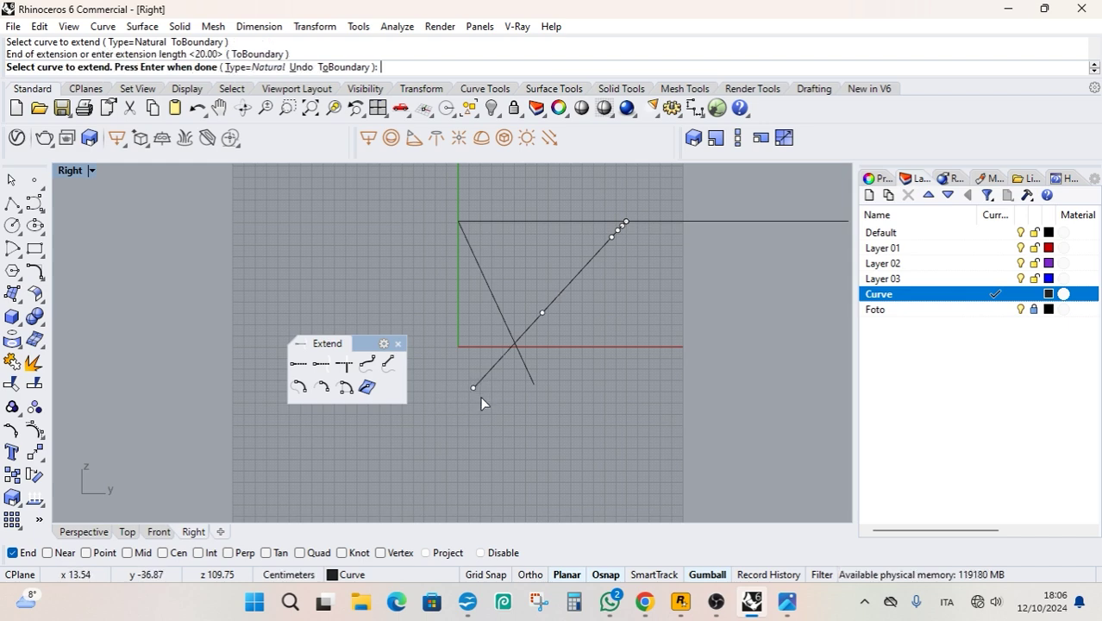
{"action": "left_click", "coordinate": [527, 371]}
{"action": "key", "text": "Return"}
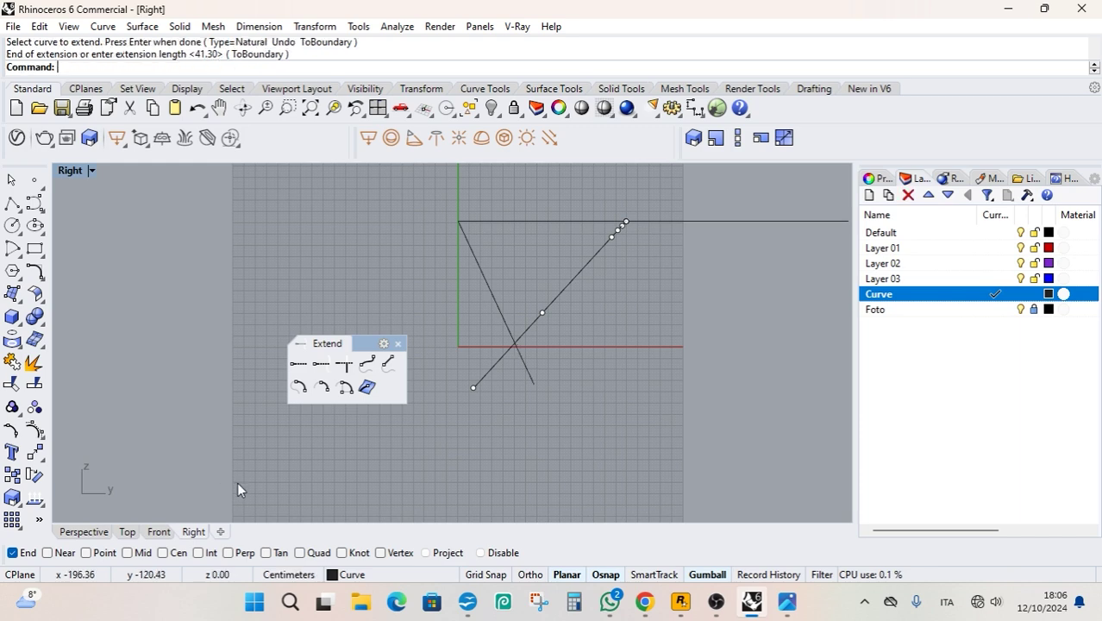
Examine the crossing frame curves against the reference picture's lower joints in the Perspective view.
{"action": "left_click", "coordinate": [83, 531]}
{"action": "right_click_drag", "start_coordinate": [636, 414], "coordinate": [586, 365]}
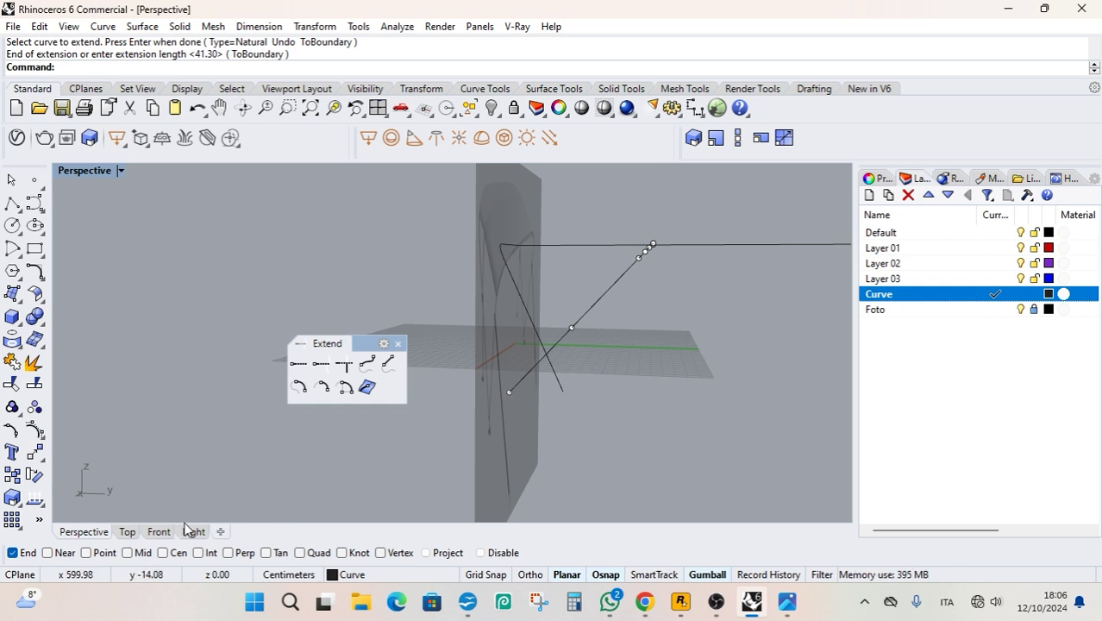
{"action": "right_click_drag", "start_coordinate": [517, 390], "coordinate": [631, 386]}
{"action": "scroll", "coordinate": [632, 387], "scroll_direction": "up", "scroll_amount": 5}
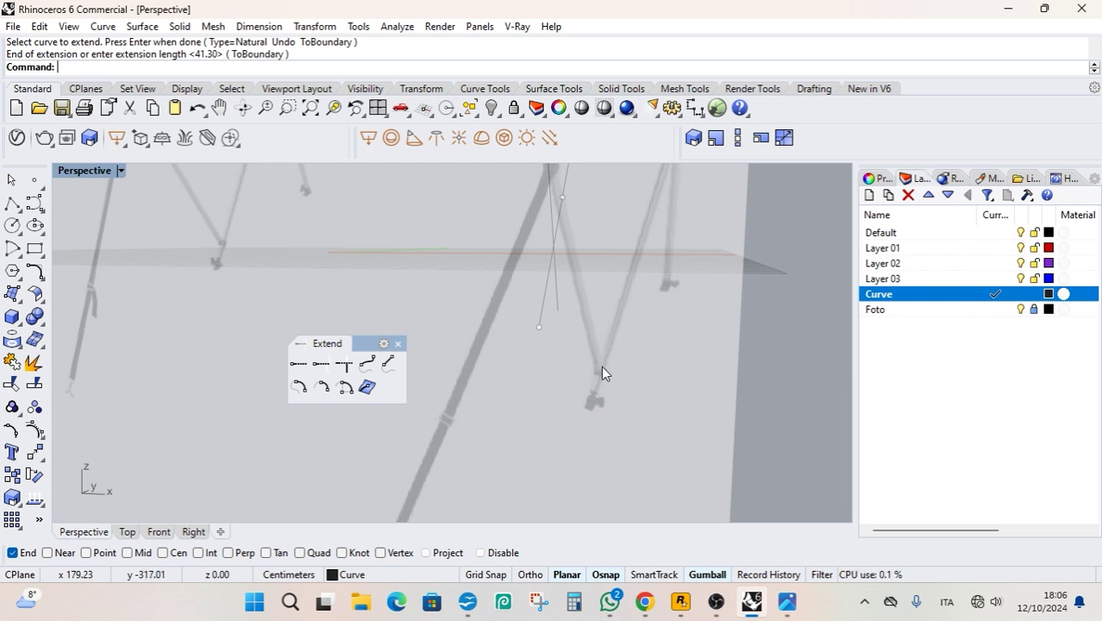
Trim the original tilted curve's lower end below its crossing with the rotated curve, working in the Right view.
{"action": "left_click", "coordinate": [191, 533]}
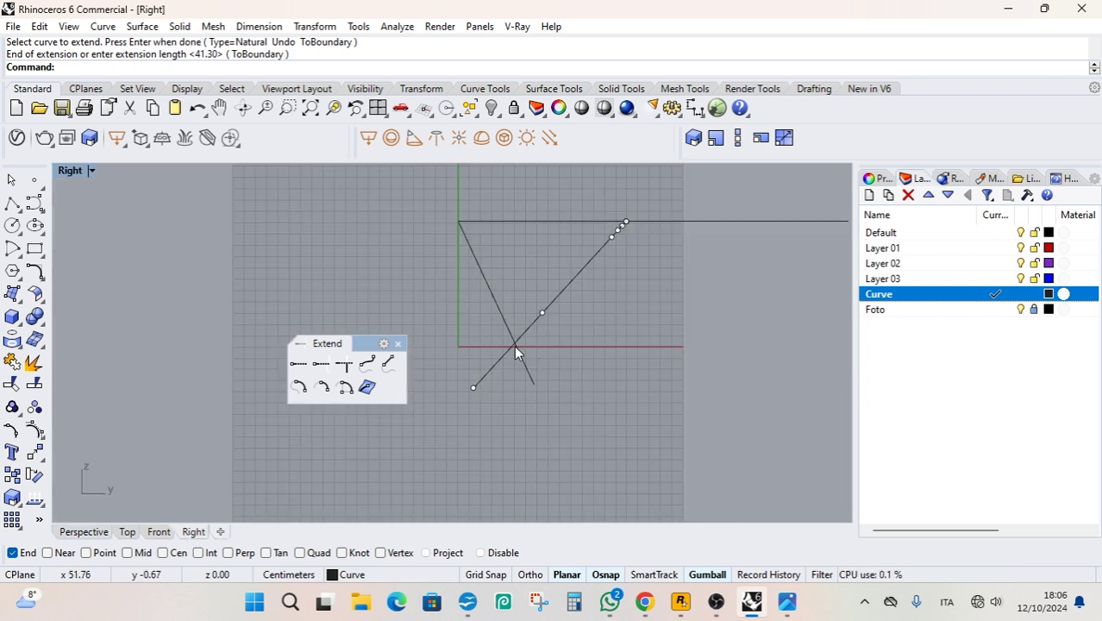
{"action": "scroll", "coordinate": [526, 353], "scroll_direction": "up", "scroll_amount": 2}
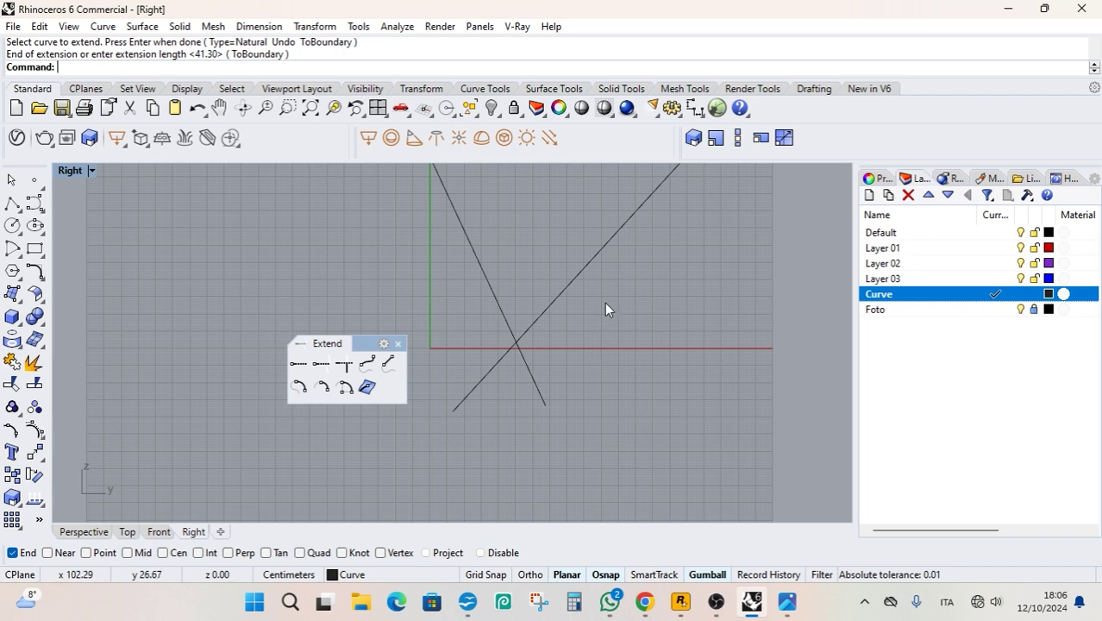
{"action": "left_click_drag", "start_coordinate": [608, 308], "coordinate": [455, 426]}
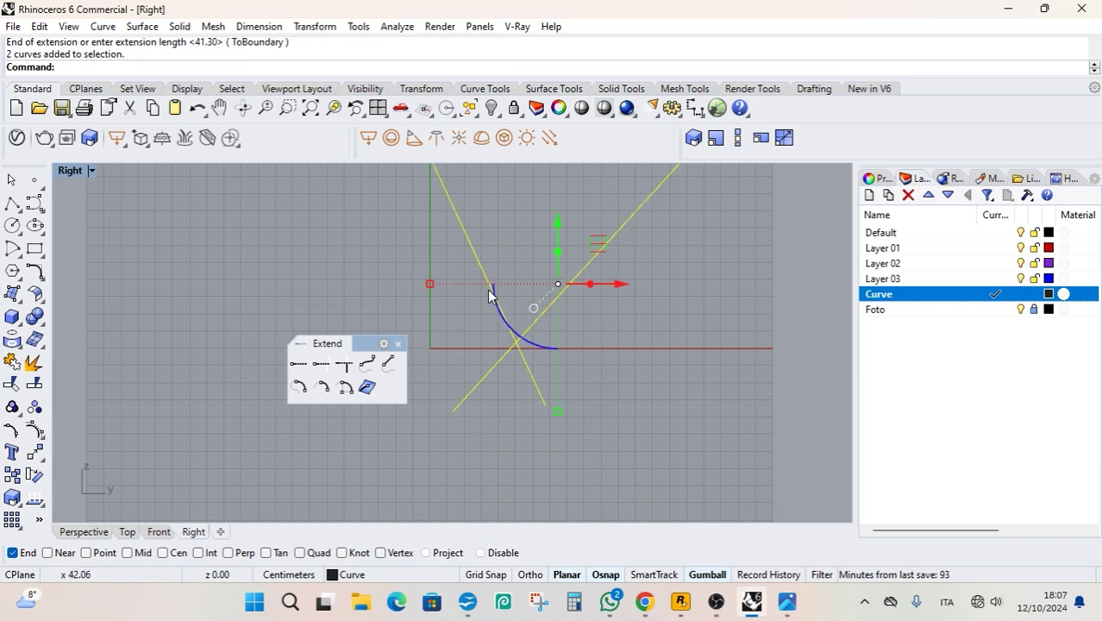
{"action": "left_click", "coordinate": [11, 383]}
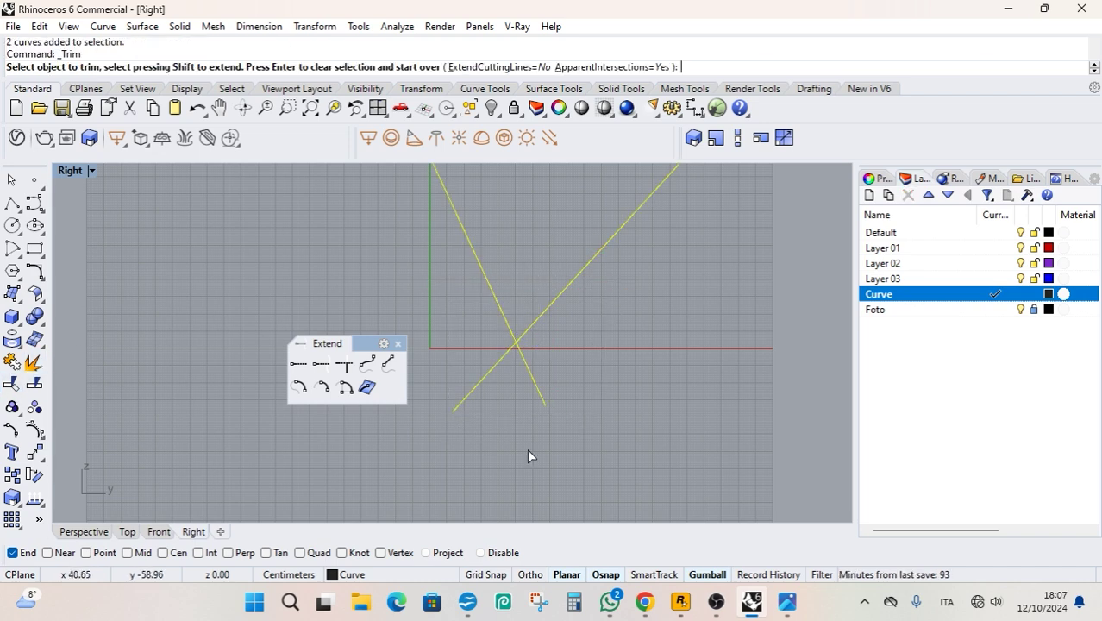
{"action": "left_click", "coordinate": [539, 398]}
{"action": "key", "text": "Return"}
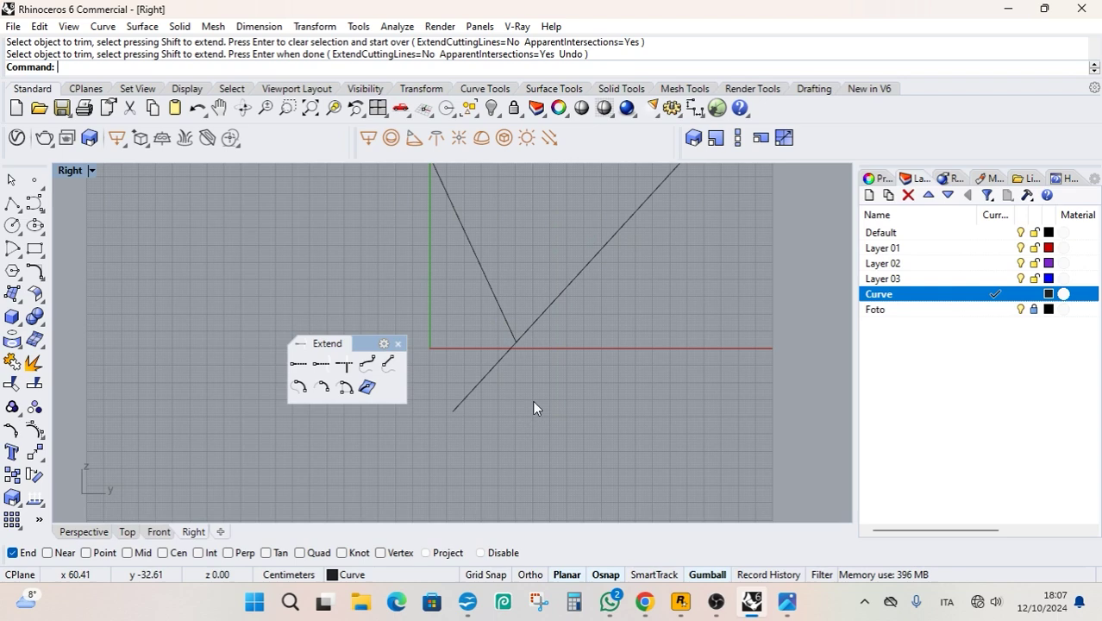
{"action": "left_click", "coordinate": [80, 530]}
{"action": "right_click_drag", "start_coordinate": [583, 353], "coordinate": [628, 320]}
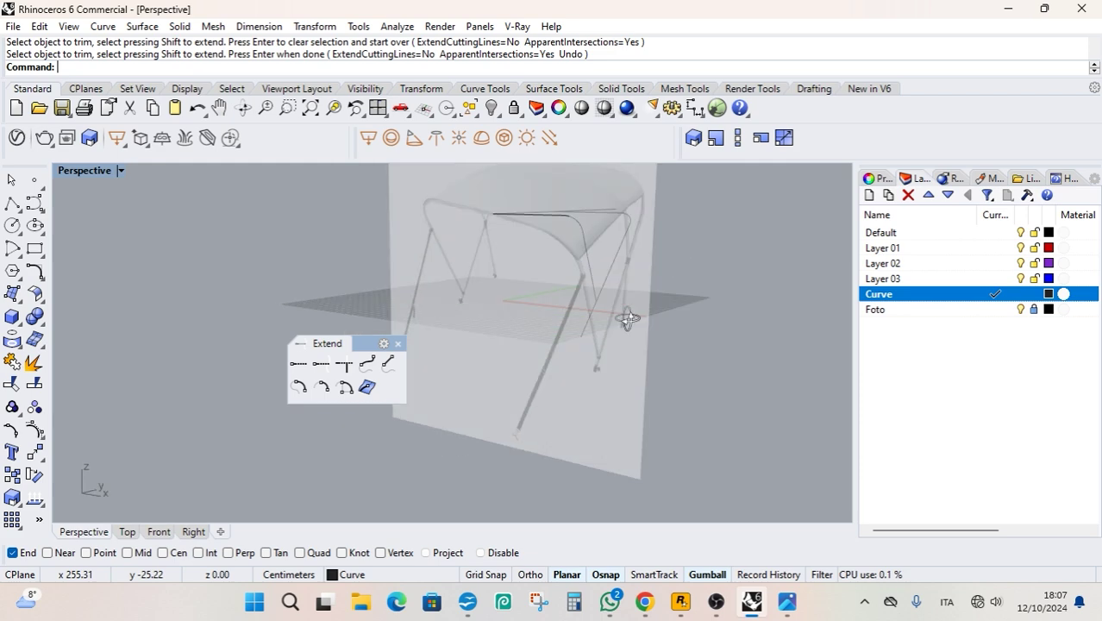
Save the model as Bimini in the BIMINI folder inside CORSI.
{"action": "left_click", "coordinate": [13, 26]}
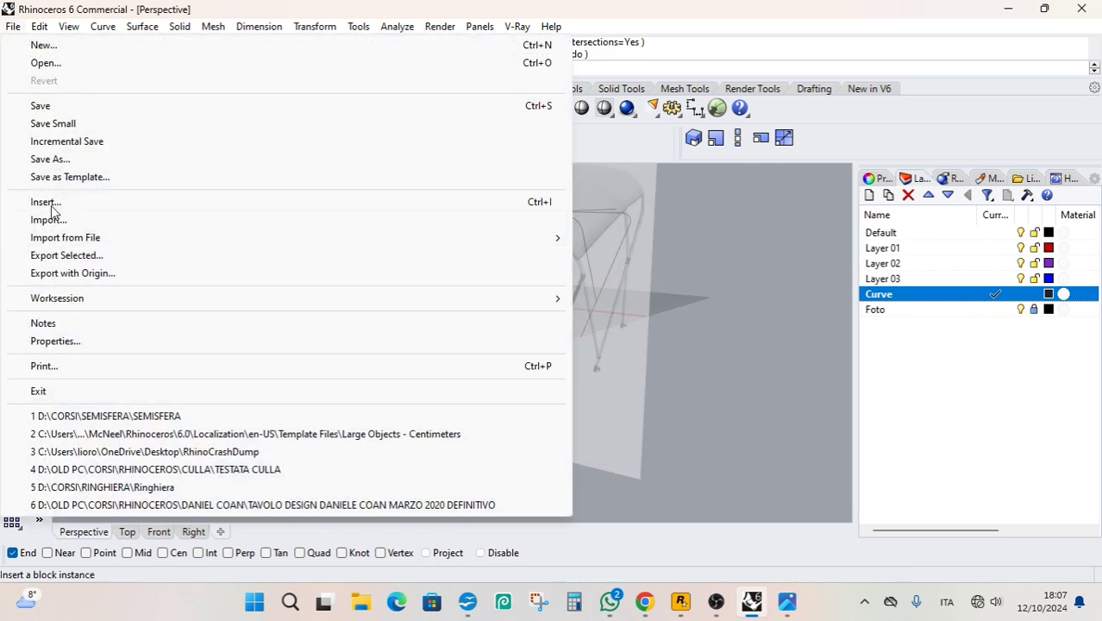
{"action": "left_click", "coordinate": [50, 159]}
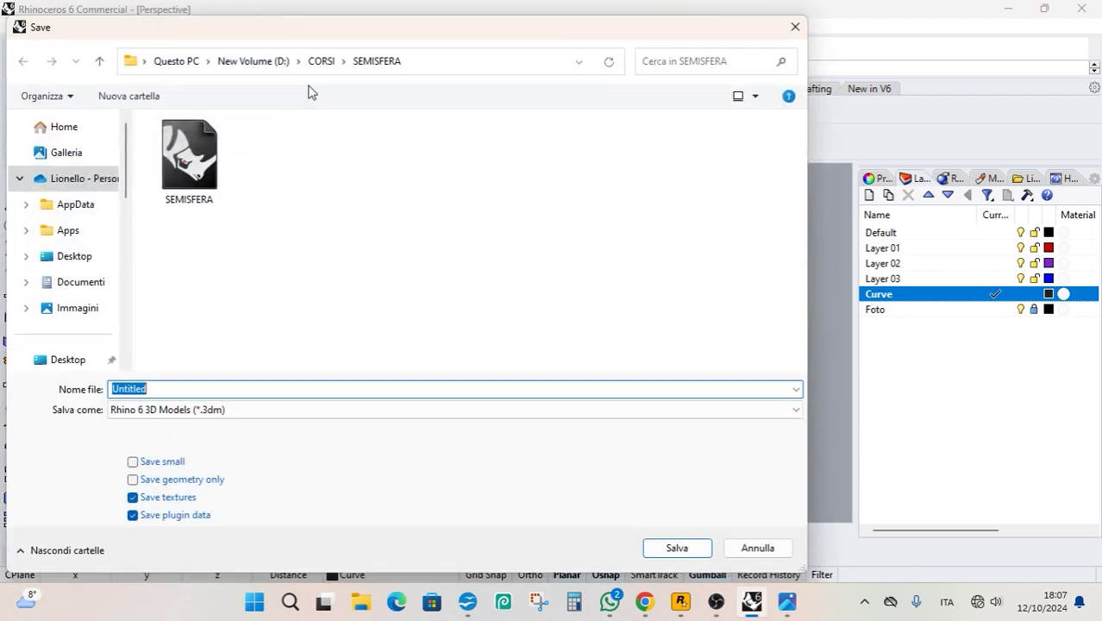
{"action": "left_click", "coordinate": [322, 61]}
{"action": "double_click", "coordinate": [172, 142]}
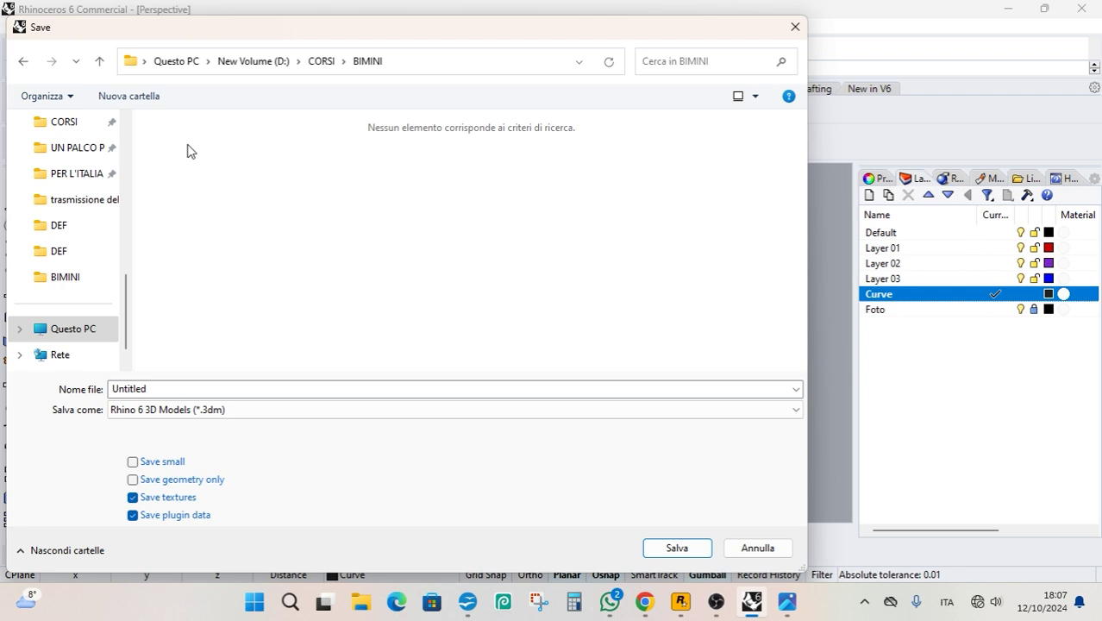
{"action": "double_click", "coordinate": [130, 388]}
{"action": "type", "text": "B"}
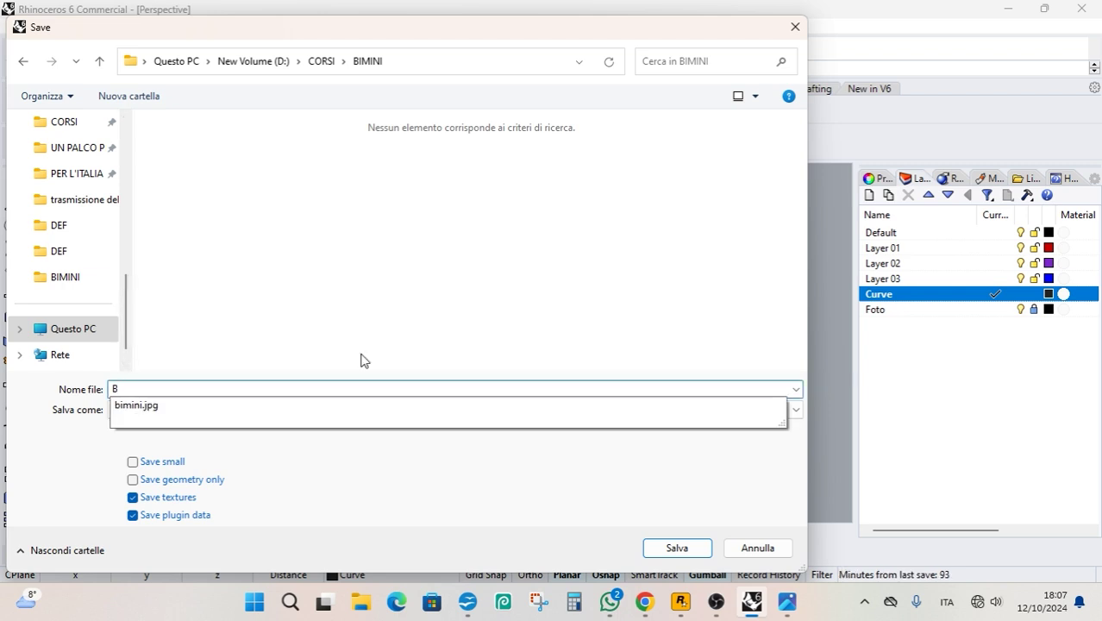
{"action": "type", "text": "imini"}
{"action": "left_click", "coordinate": [229, 343]}
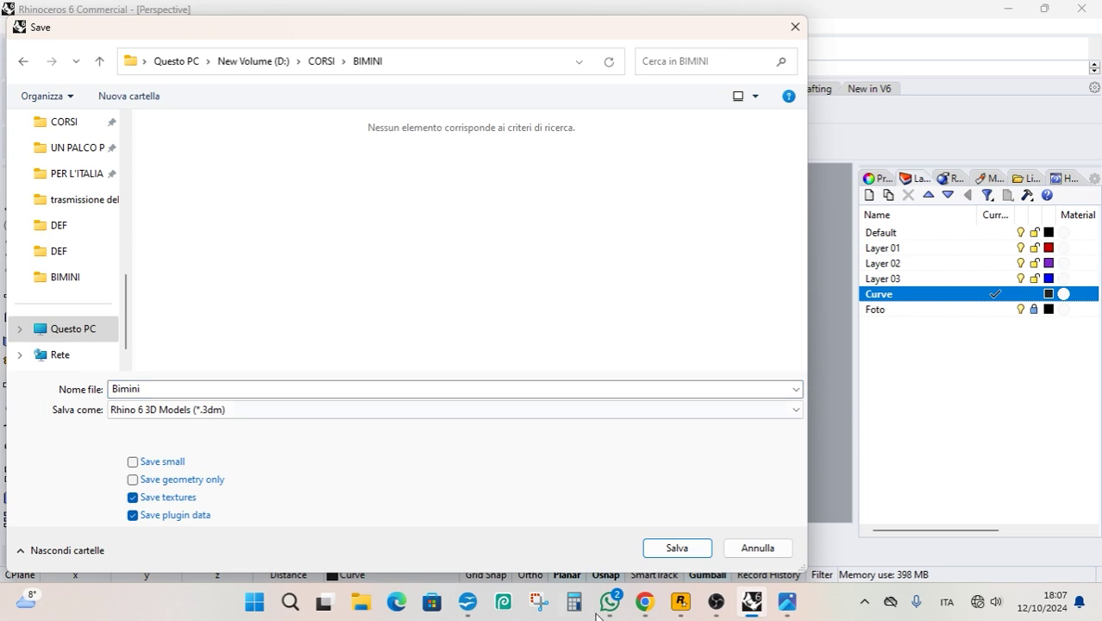
{"action": "left_click", "coordinate": [686, 545]}
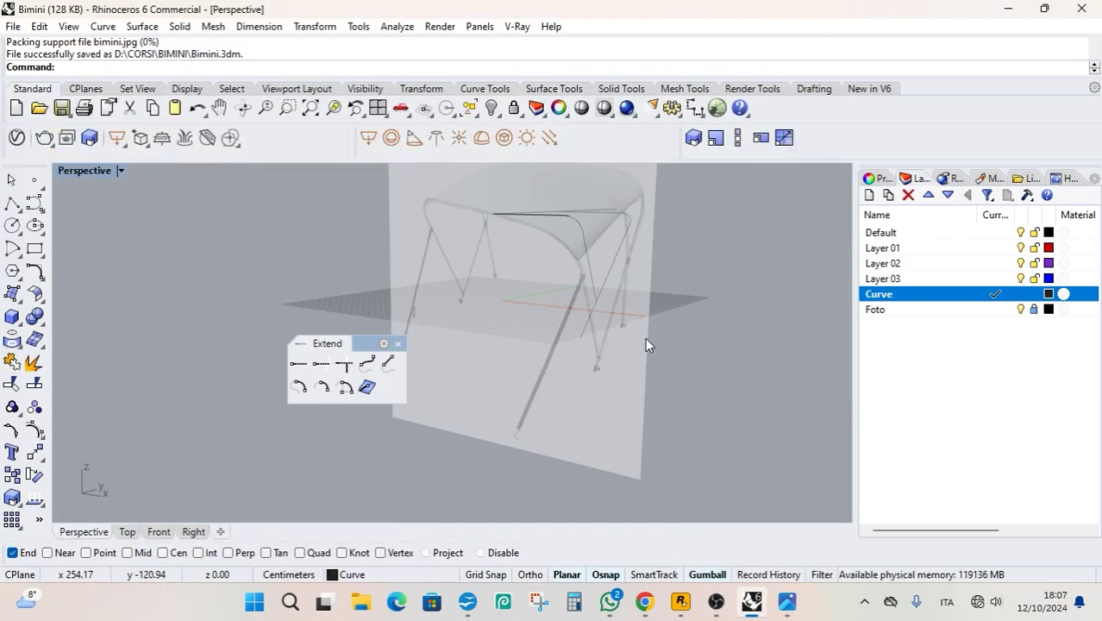
Copy the trimmed tilted curve and move the copy toward positive Y, about halfway between the upper ends of the two existing curves.
{"action": "right_click_drag", "start_coordinate": [648, 272], "coordinate": [546, 295]}
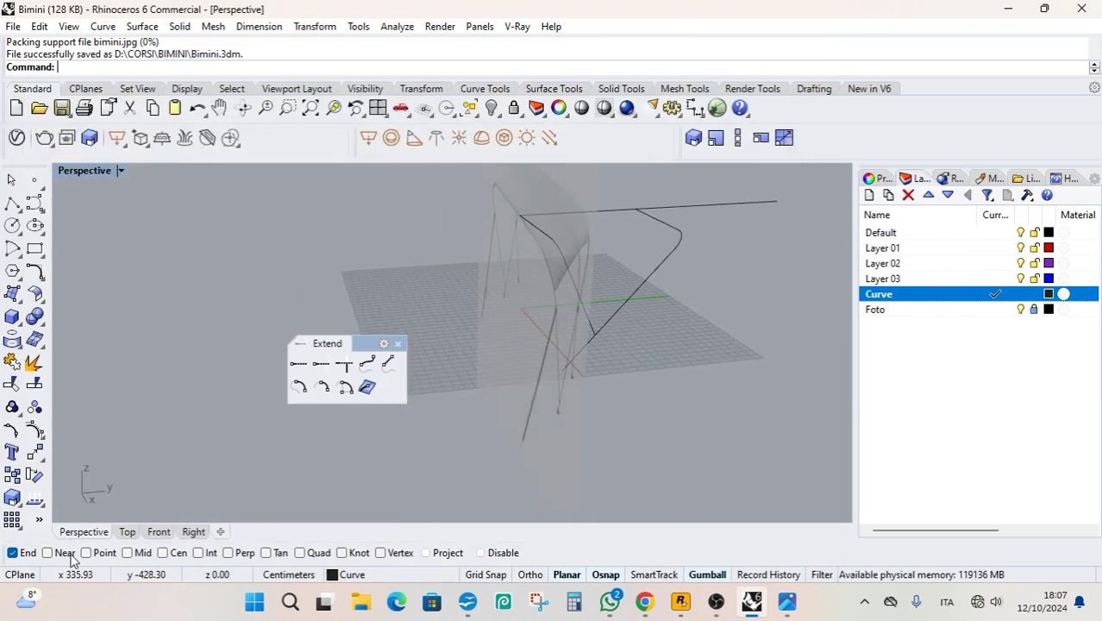
{"action": "left_click", "coordinate": [156, 534]}
{"action": "scroll", "coordinate": [674, 315], "scroll_direction": "up", "scroll_amount": 2}
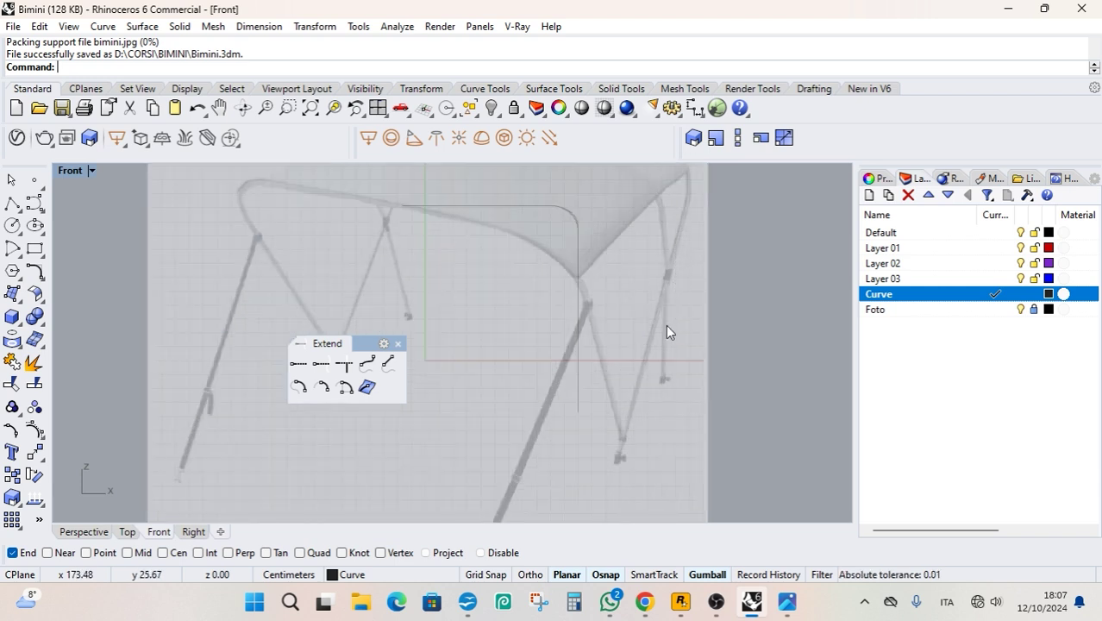
{"action": "scroll", "coordinate": [693, 265], "scroll_direction": "down", "scroll_amount": 2}
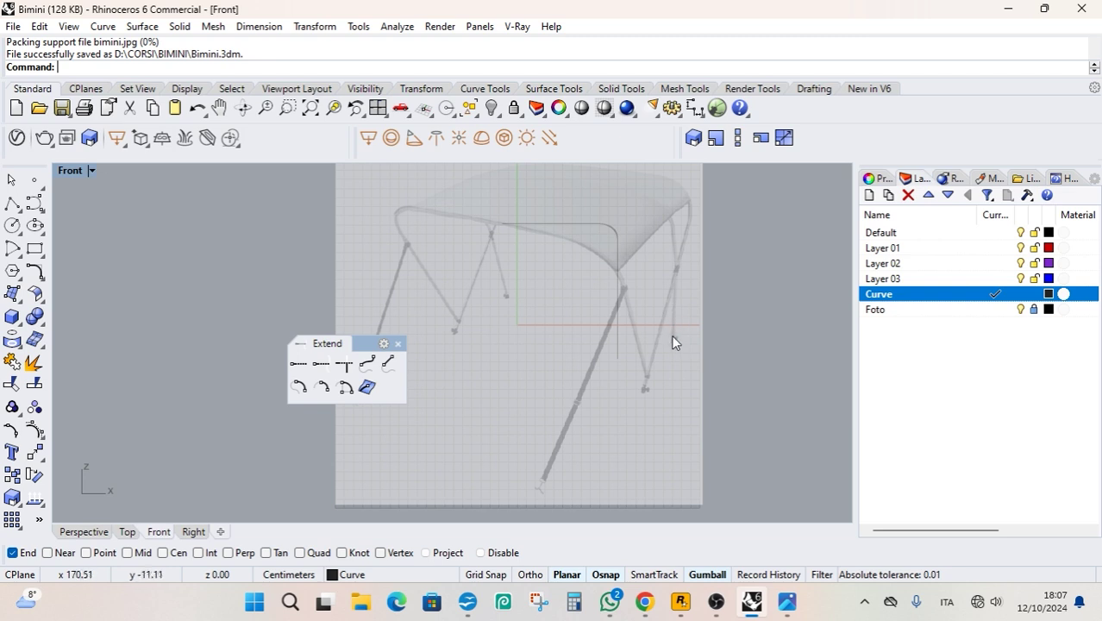
{"action": "left_click", "coordinate": [613, 235]}
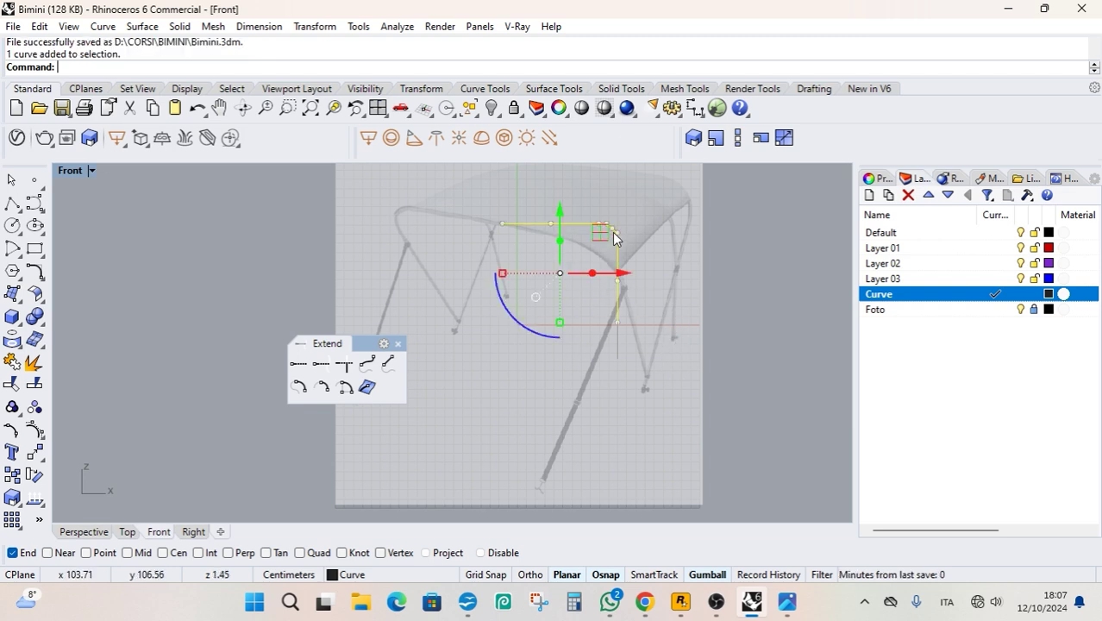
{"action": "left_click", "coordinate": [83, 532]}
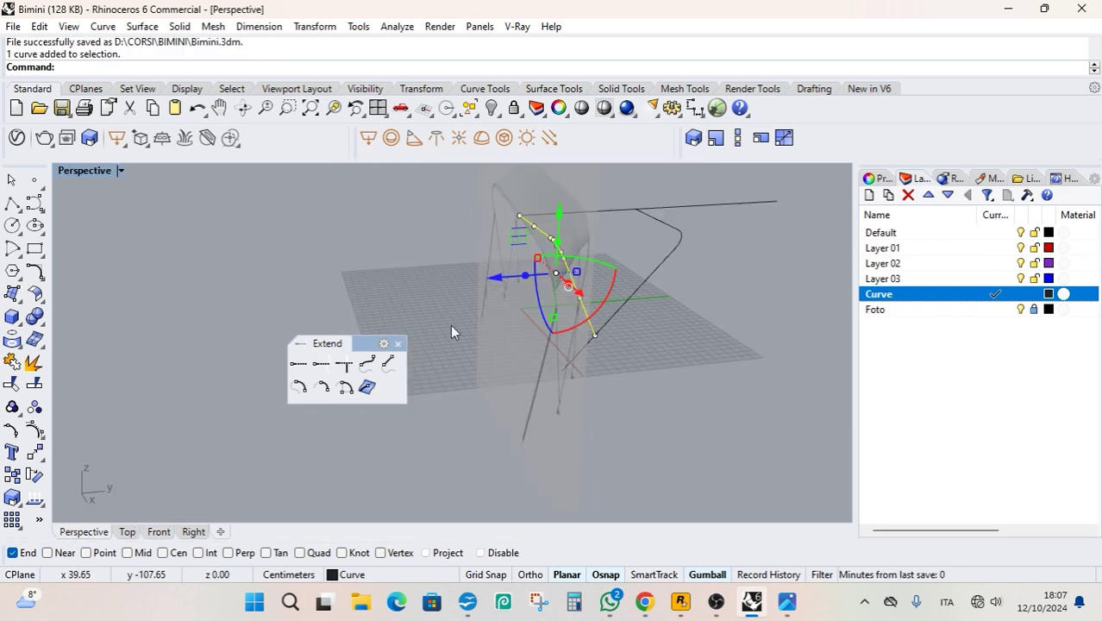
{"action": "left_click", "coordinate": [193, 532]}
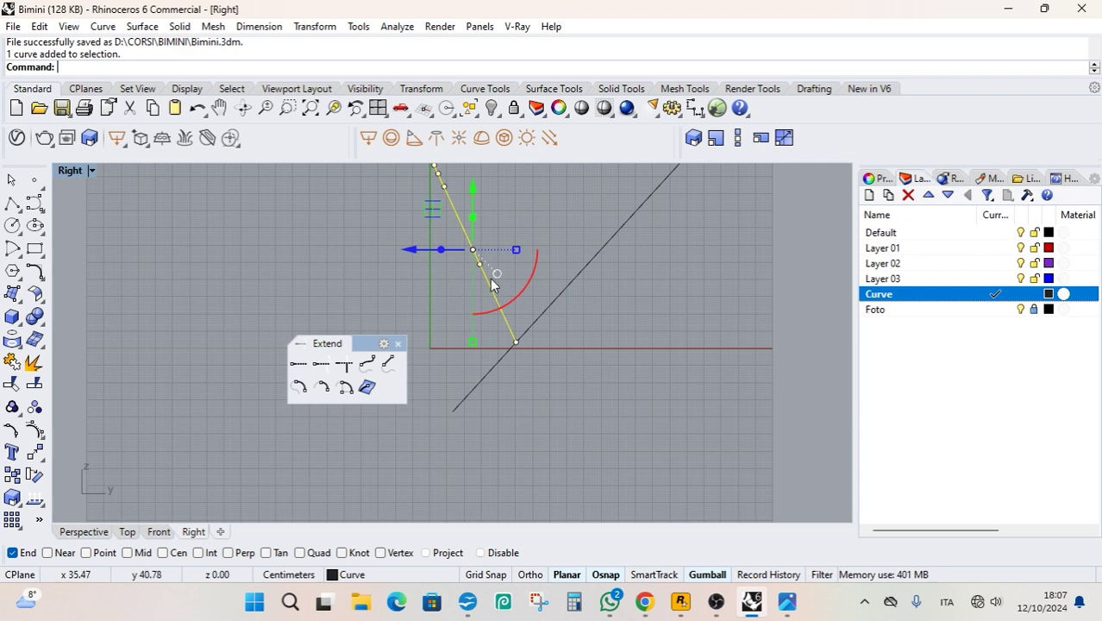
{"action": "scroll", "coordinate": [543, 263], "scroll_direction": "down", "scroll_amount": 5}
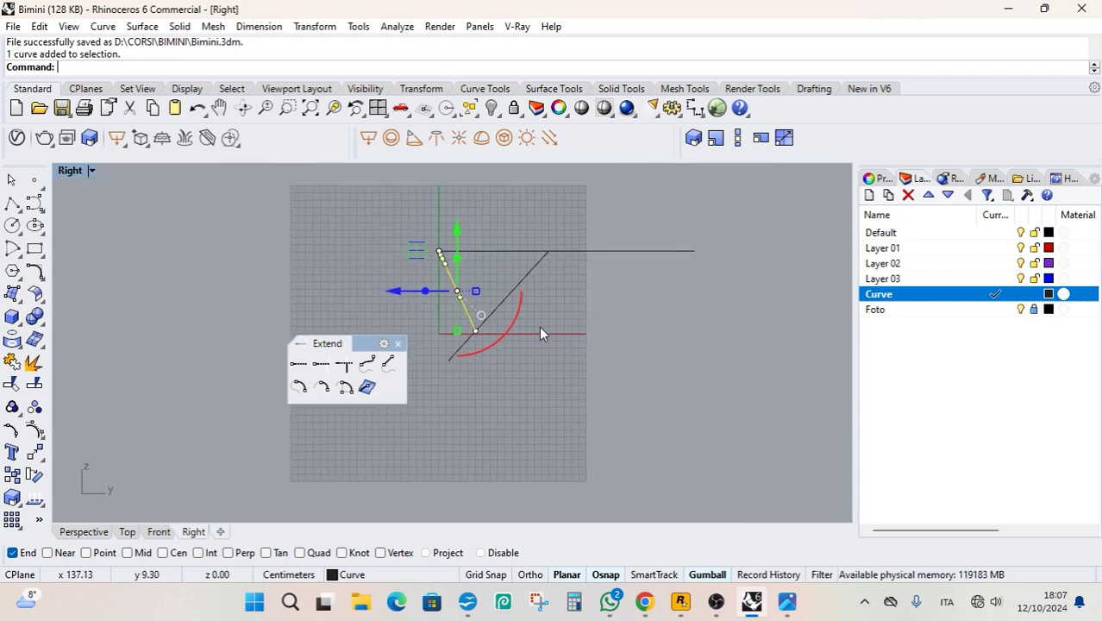
{"action": "key", "text": "ctrl+c"}
{"action": "key", "text": "ctrl+v"}
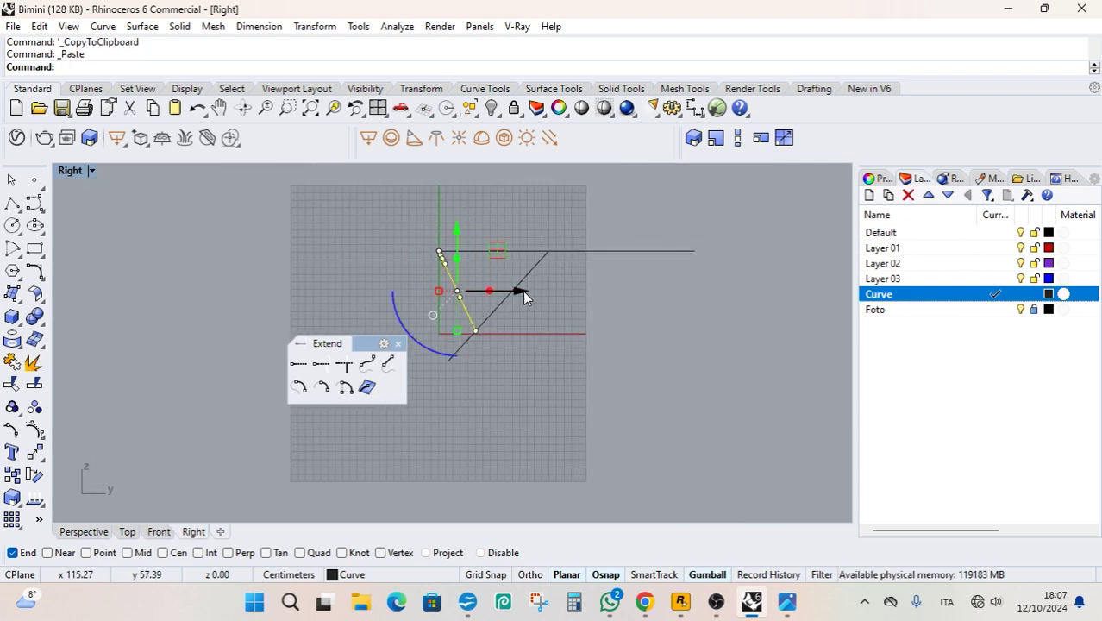
{"action": "left_click_drag", "start_coordinate": [523, 291], "coordinate": [578, 286]}
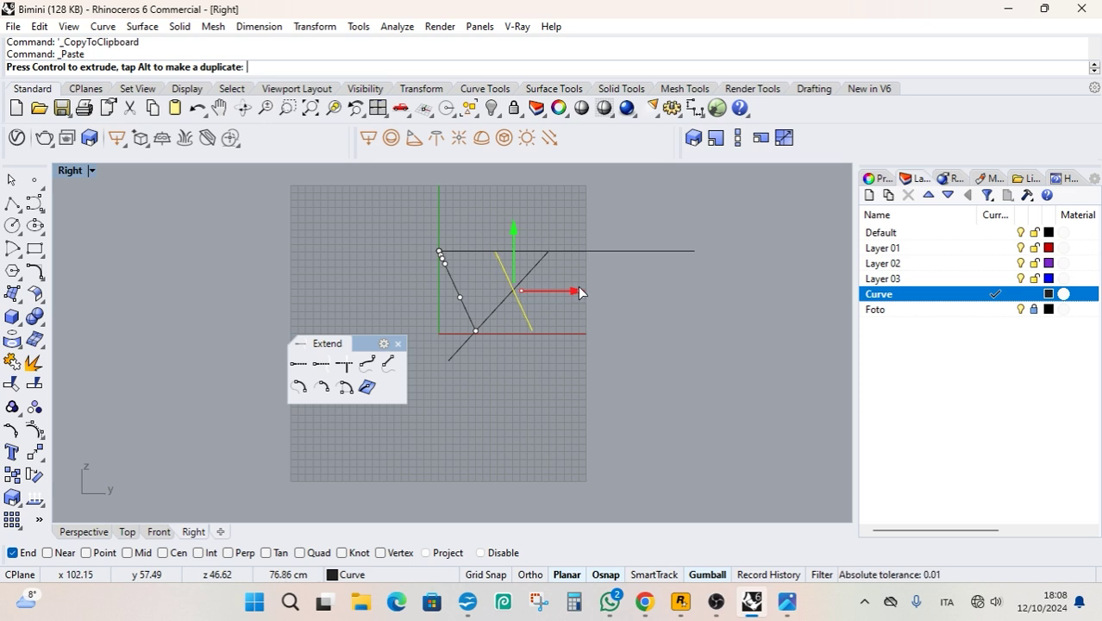
{"action": "left_click", "coordinate": [158, 531]}
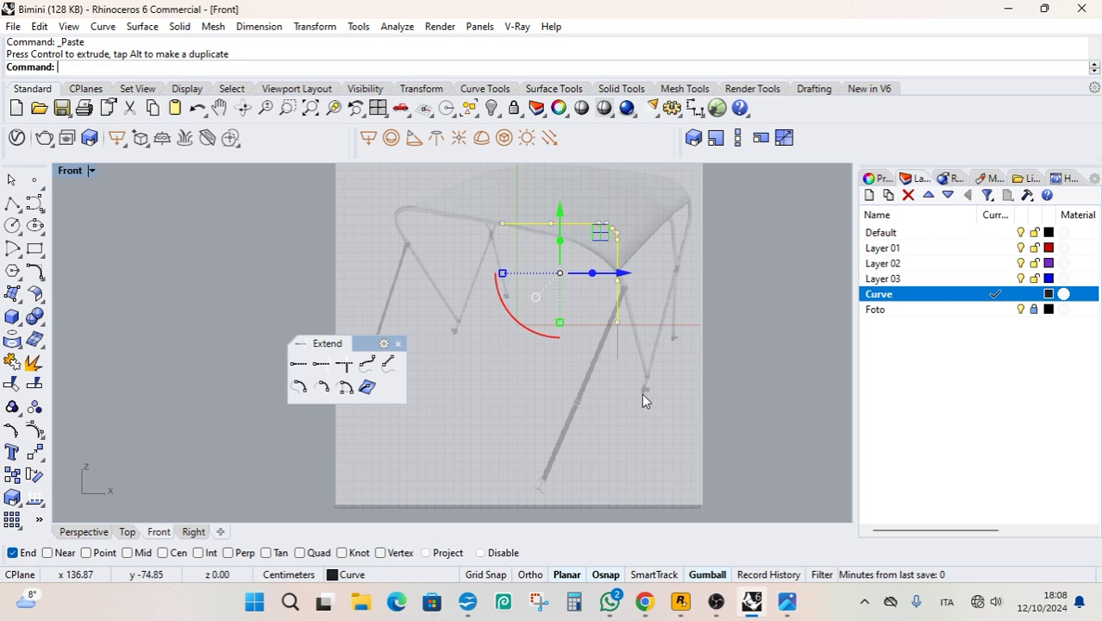
{"action": "left_click", "coordinate": [193, 531]}
{"action": "scroll", "coordinate": [520, 293], "scroll_direction": "up", "scroll_amount": 5}
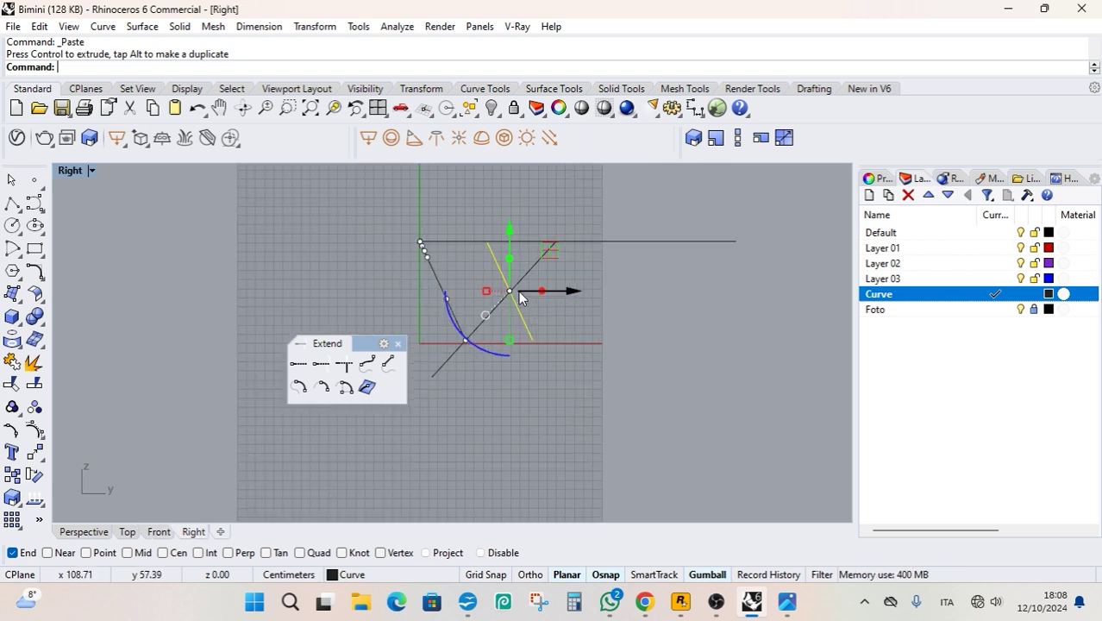
{"action": "key", "text": "Escape"}
Split the copied middle curve where it crosses the long diagonal curve, using the diagonal as the cutting object.
{"action": "scroll", "coordinate": [507, 298], "scroll_direction": "down", "scroll_amount": 1}
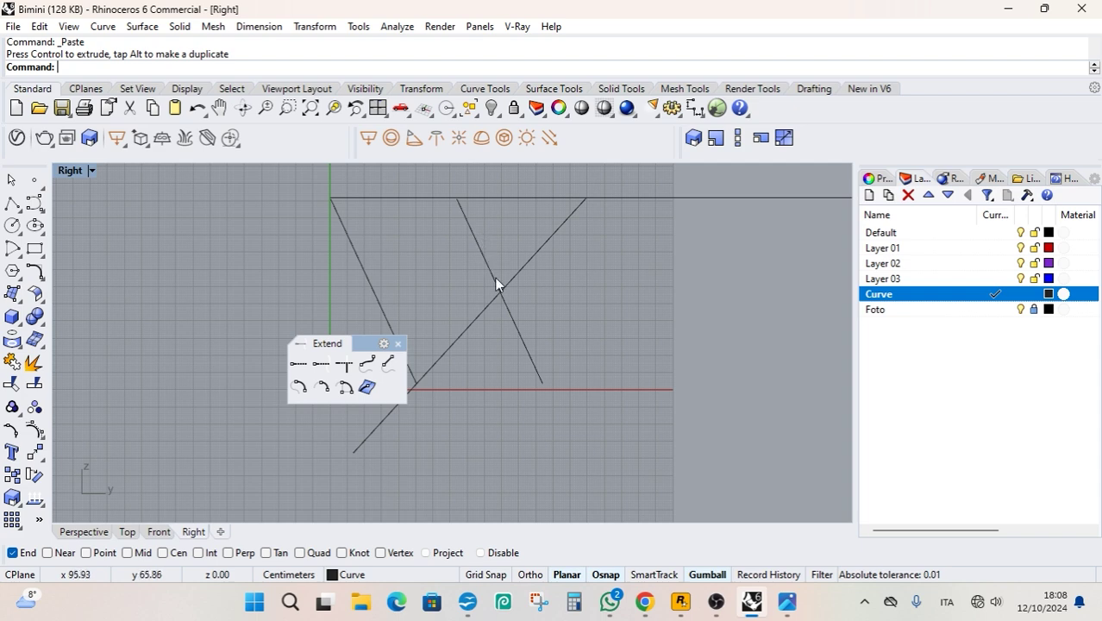
{"action": "left_click", "coordinate": [34, 383]}
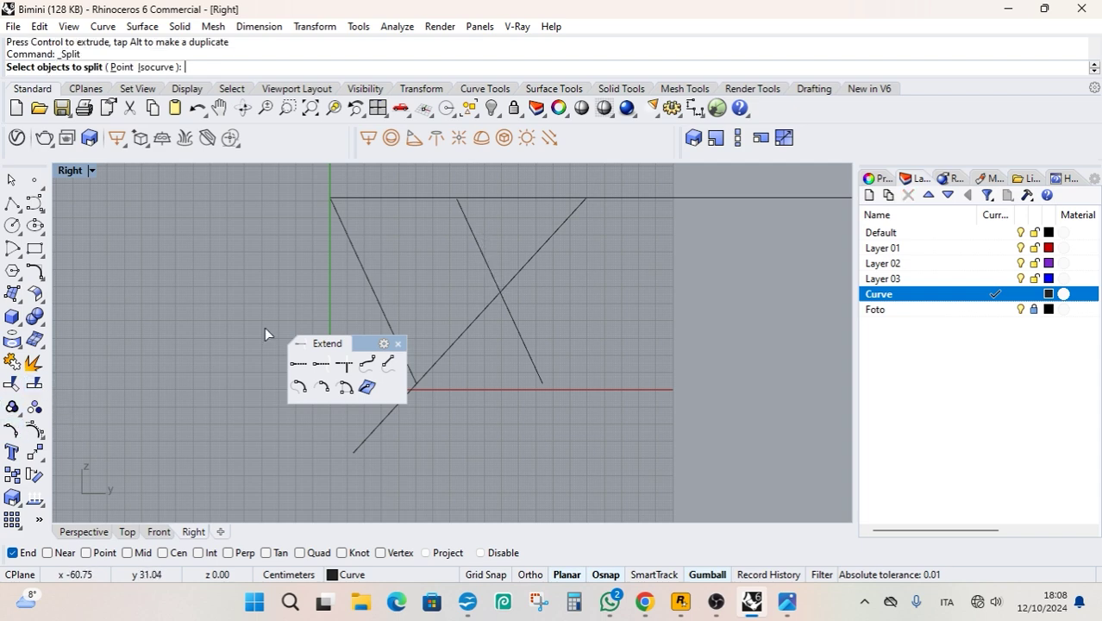
{"action": "left_click", "coordinate": [474, 231]}
{"action": "key", "text": "Return"}
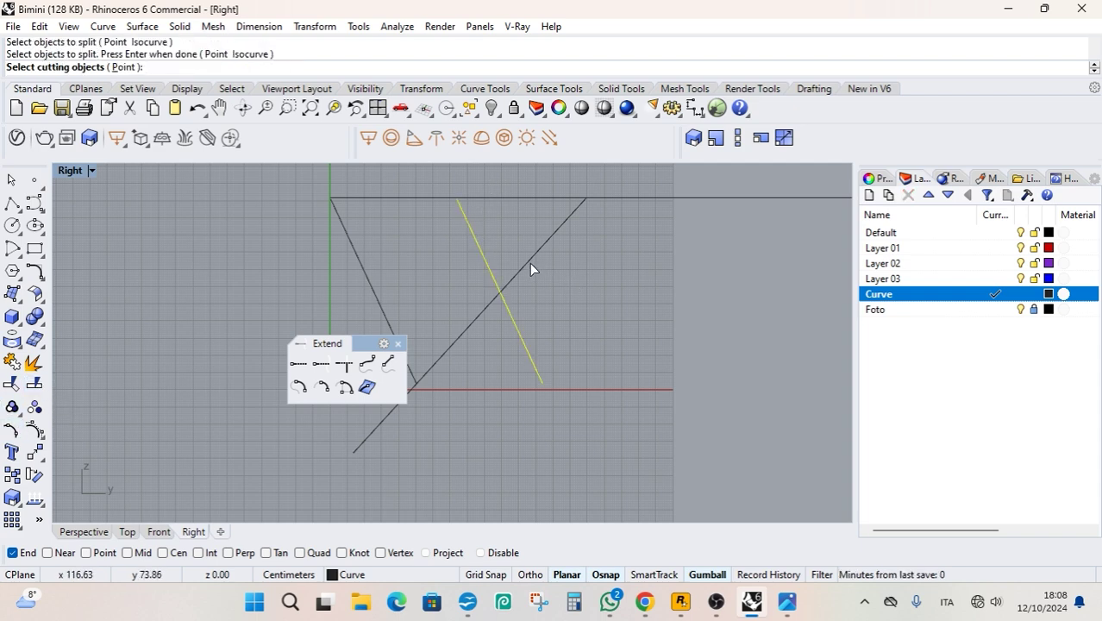
{"action": "left_click", "coordinate": [530, 263]}
{"action": "key", "text": "Return"}
Enable SmartTrack and move the lower segment's free end point down, level with the long diagonal curve's lower end.
{"action": "left_click", "coordinate": [516, 333]}
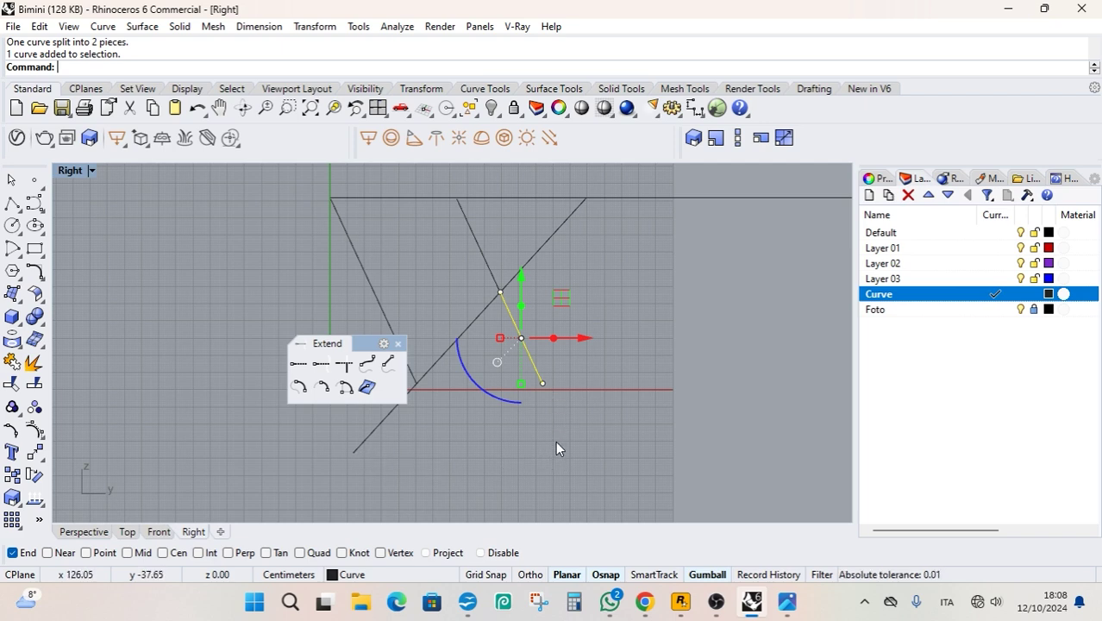
{"action": "left_click", "coordinate": [530, 412]}
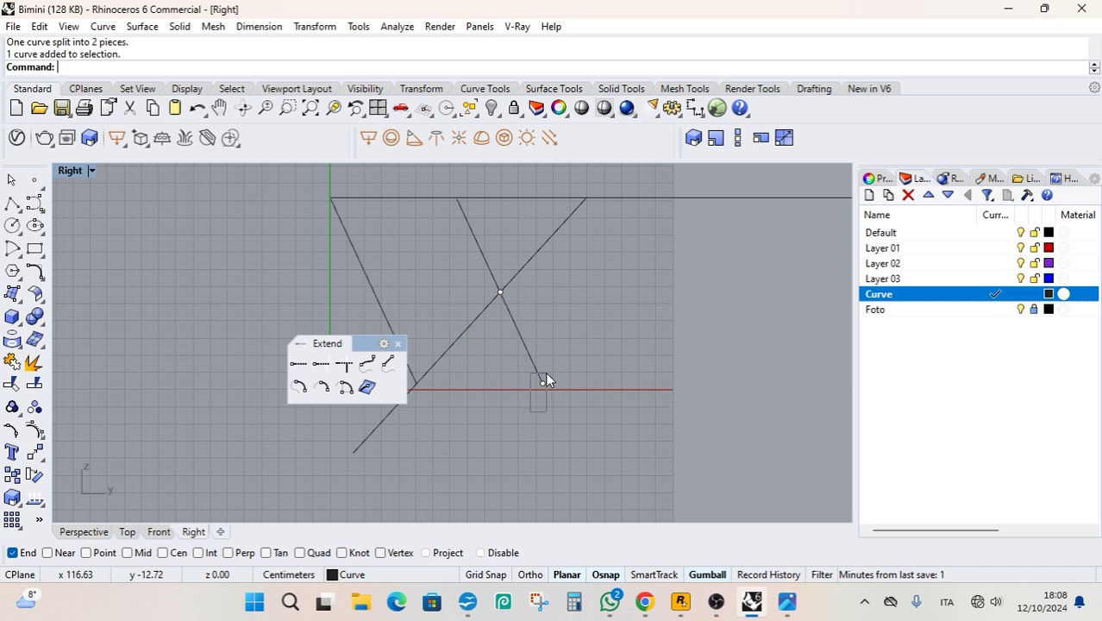
{"action": "left_click", "coordinate": [542, 383]}
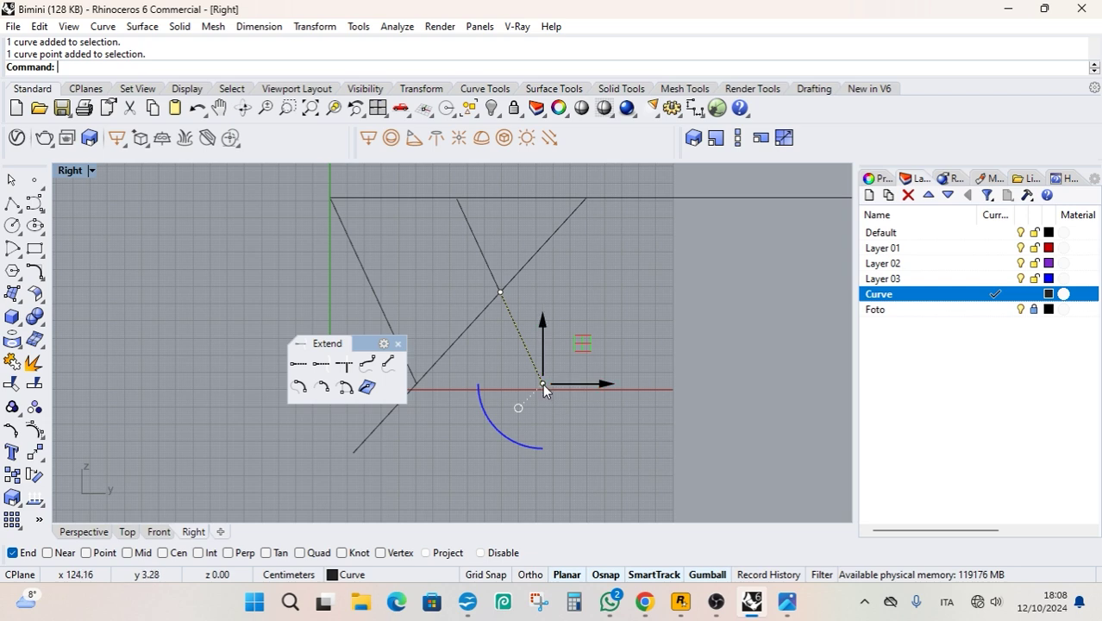
{"action": "left_click_drag", "start_coordinate": [544, 388], "coordinate": [545, 452]}
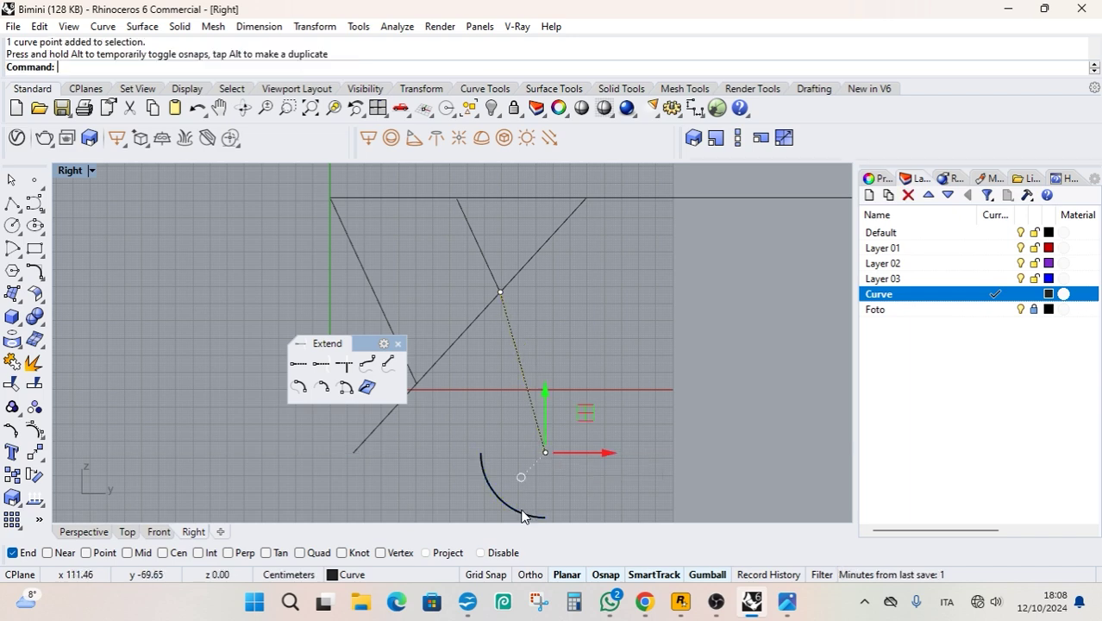
{"action": "key", "text": "Escape"}
Close the floating Extend toolbar and join the middle curve's upper and lower segments into one curve.
{"action": "left_click", "coordinate": [98, 532]}
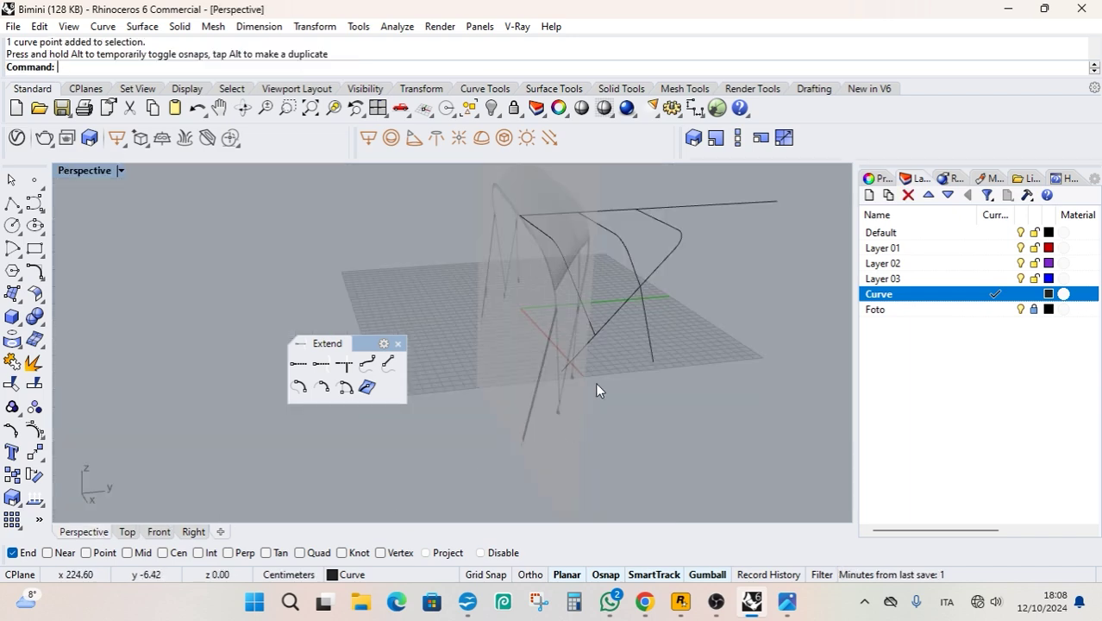
{"action": "right_click_drag", "start_coordinate": [595, 382], "coordinate": [557, 391]}
{"action": "scroll", "coordinate": [602, 308], "scroll_direction": "up", "scroll_amount": 3}
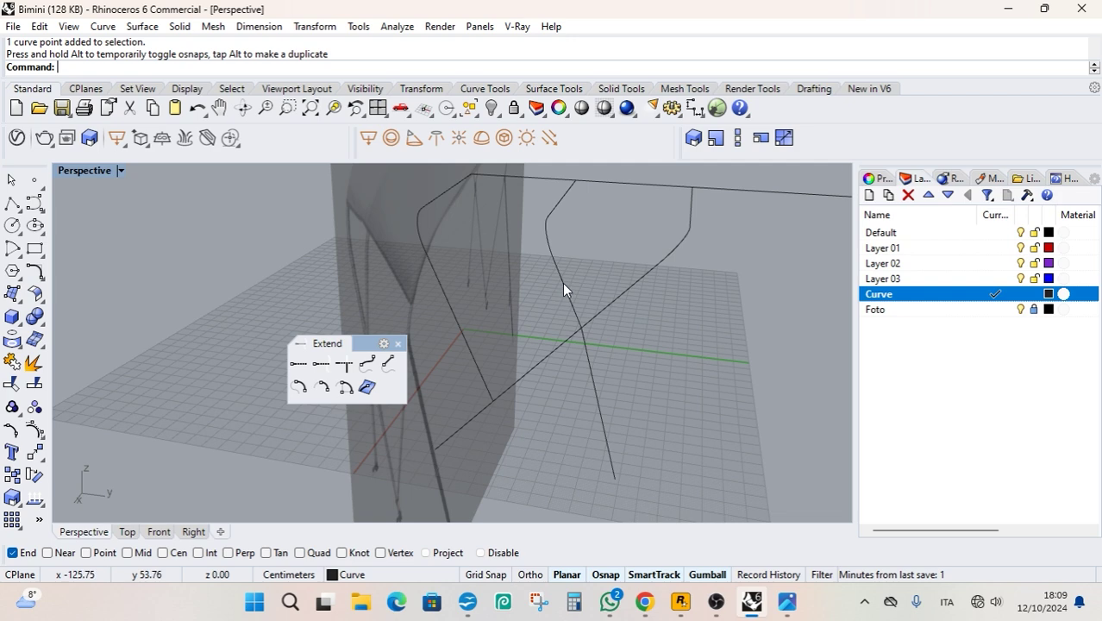
{"action": "left_click", "coordinate": [398, 343]}
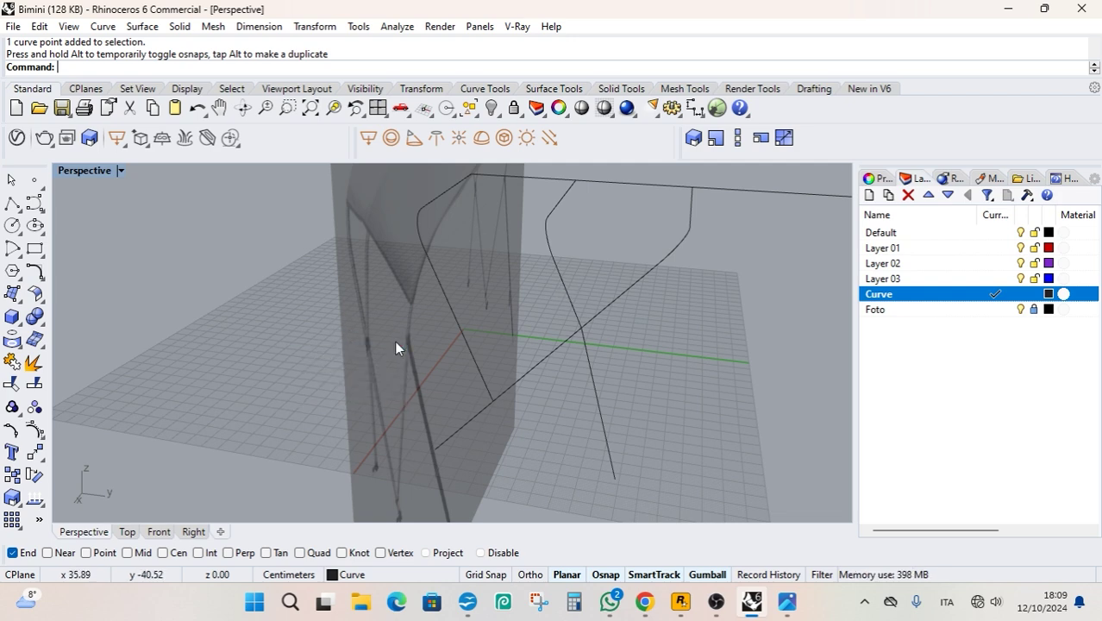
{"action": "left_click", "coordinate": [12, 385]}
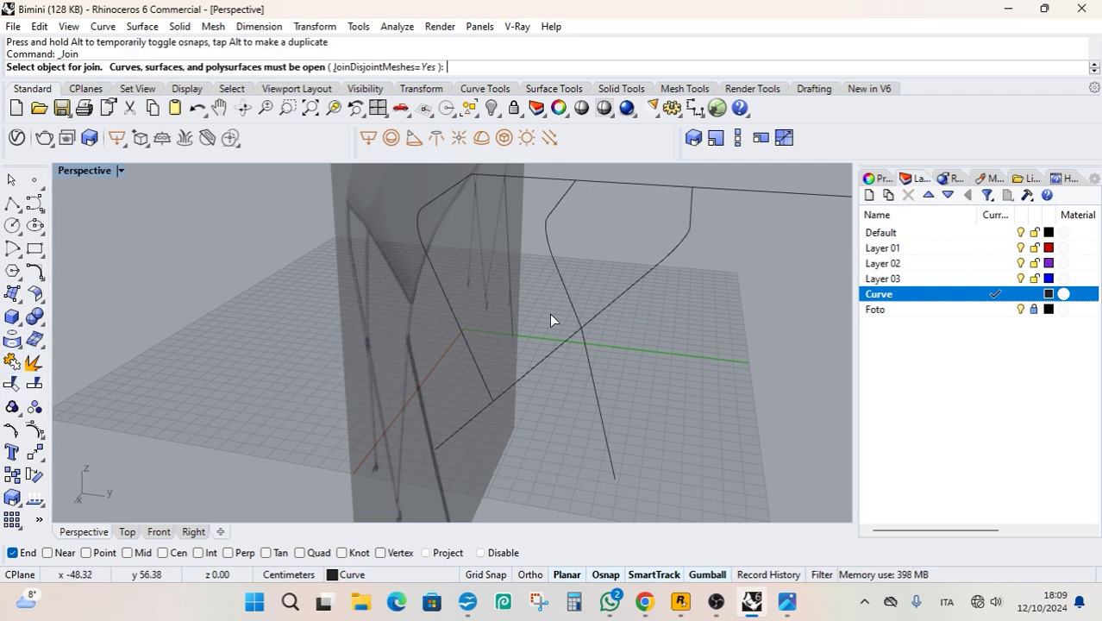
{"action": "left_click", "coordinate": [560, 289]}
{"action": "left_click", "coordinate": [584, 353]}
{"action": "key", "text": "Return"}
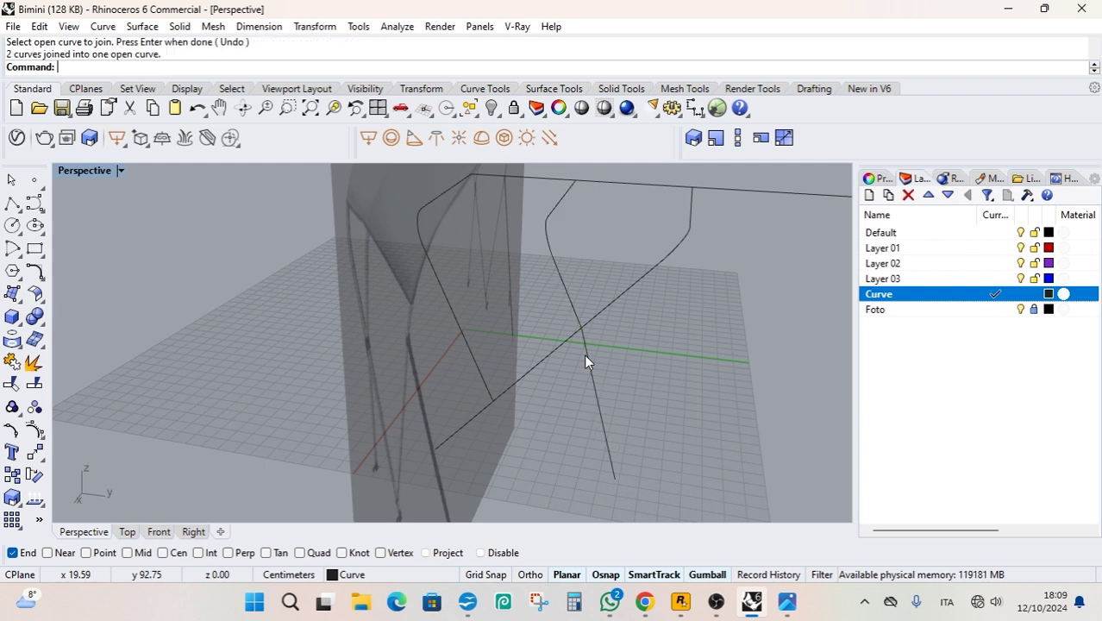
Check the joined middle curve and hide the Foto layer holding the reference picture.
{"action": "left_click", "coordinate": [585, 360]}
{"action": "left_click", "coordinate": [683, 393]}
{"action": "scroll", "coordinate": [603, 270], "scroll_direction": "down", "scroll_amount": 5}
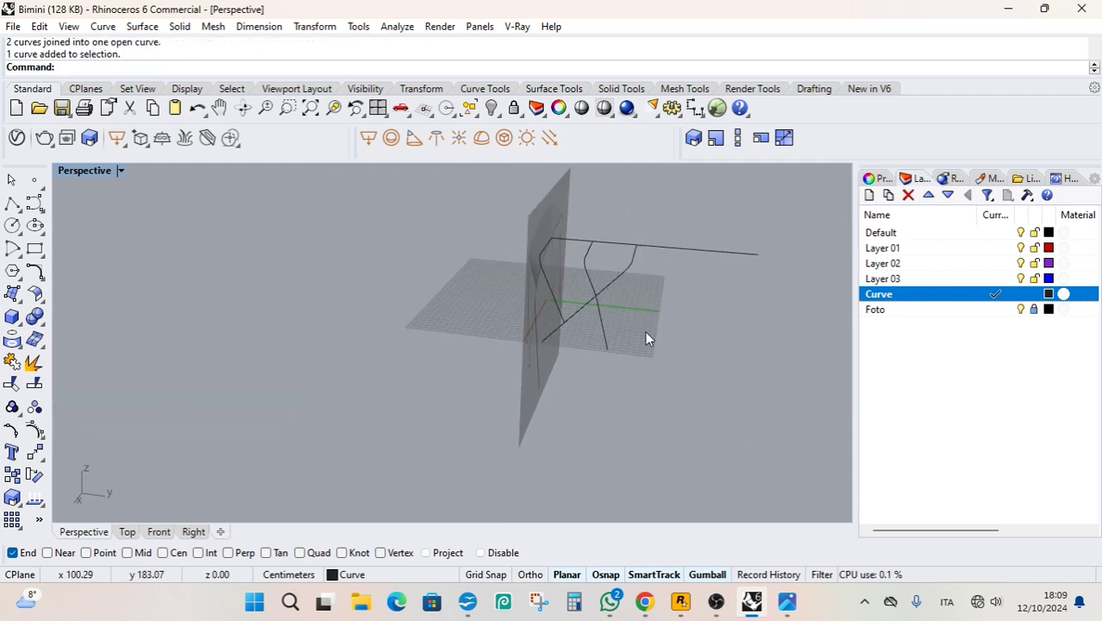
{"action": "right_click_drag", "start_coordinate": [645, 331], "coordinate": [704, 327]}
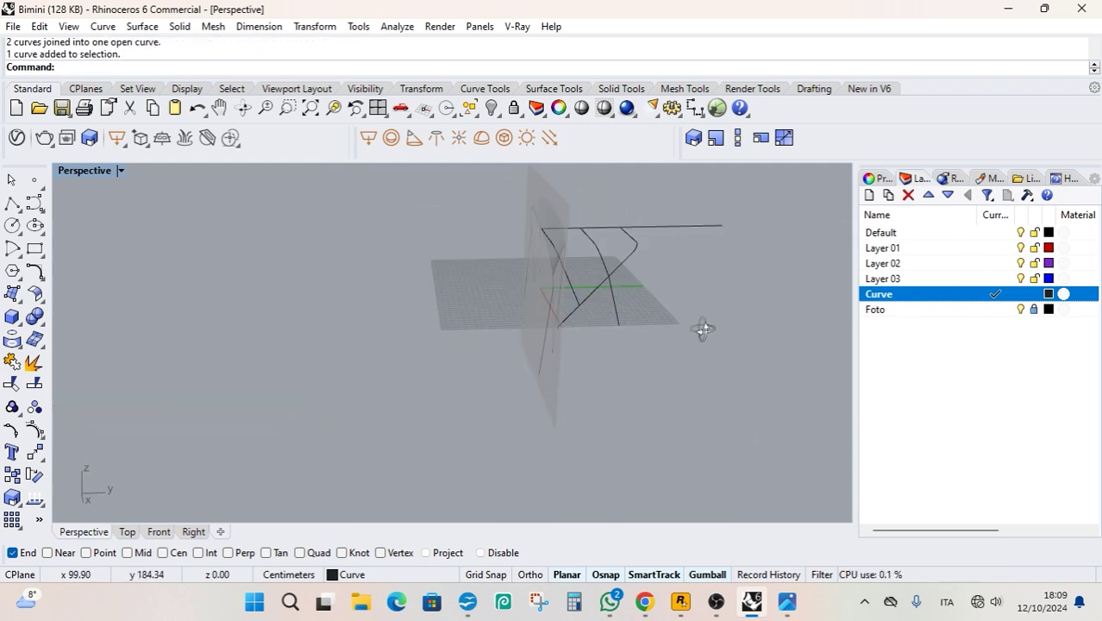
{"action": "left_click", "coordinate": [1021, 309]}
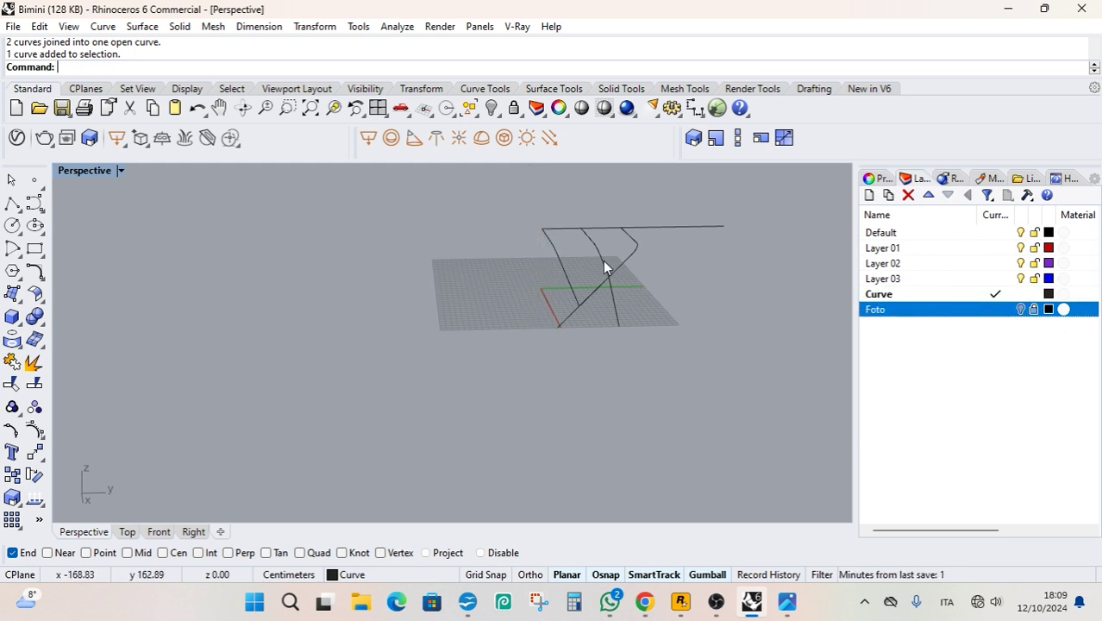
Mirror the three rounded frame curves in the Front view about a vertical plane through their upper free end.
{"action": "scroll", "coordinate": [603, 260], "scroll_direction": "up", "scroll_amount": 4}
{"action": "right_click_drag", "start_coordinate": [589, 307], "coordinate": [721, 347]}
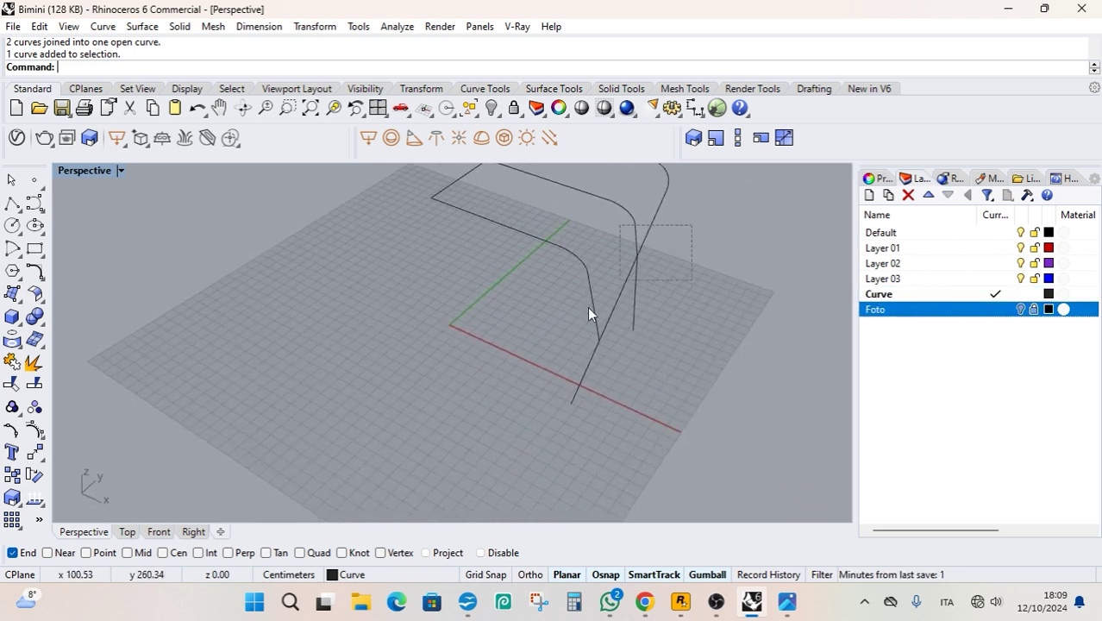
{"action": "left_click_drag", "start_coordinate": [587, 306], "coordinate": [513, 362]}
{"action": "left_click", "coordinate": [160, 532]}
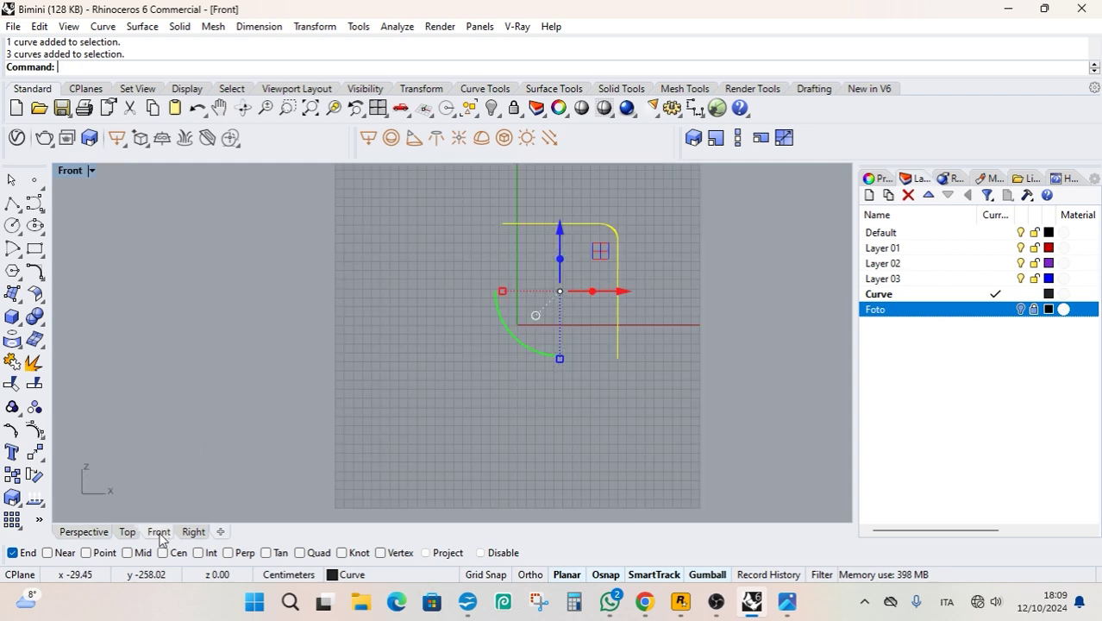
{"action": "left_click", "coordinate": [41, 457]}
{"action": "left_click", "coordinate": [171, 462]}
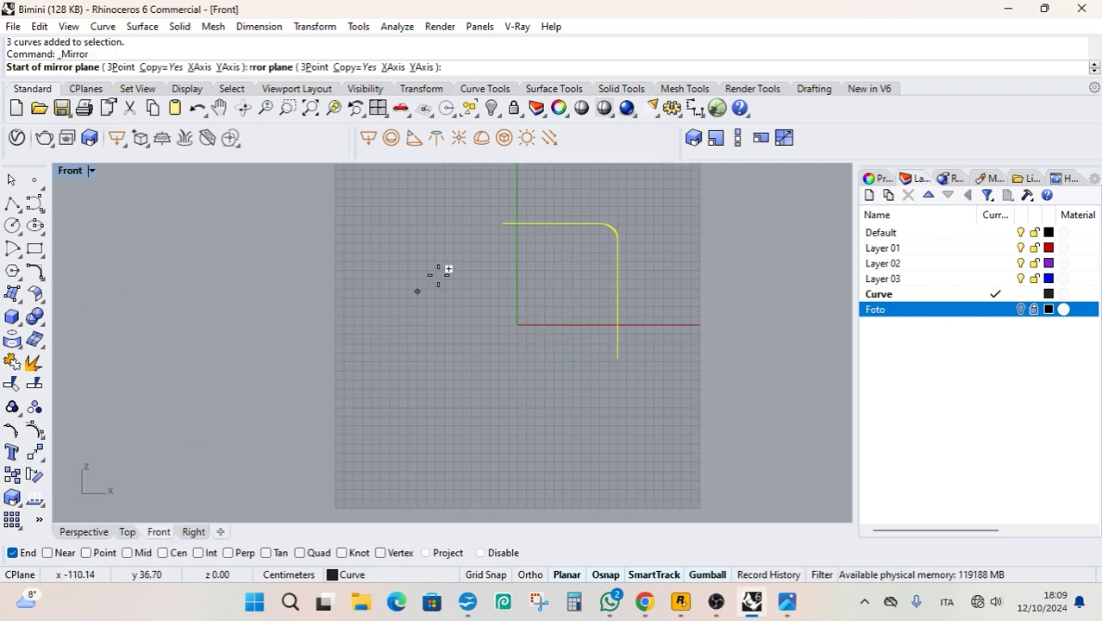
{"action": "left_click", "coordinate": [502, 224]}
{"action": "left_click", "coordinate": [470, 374]}
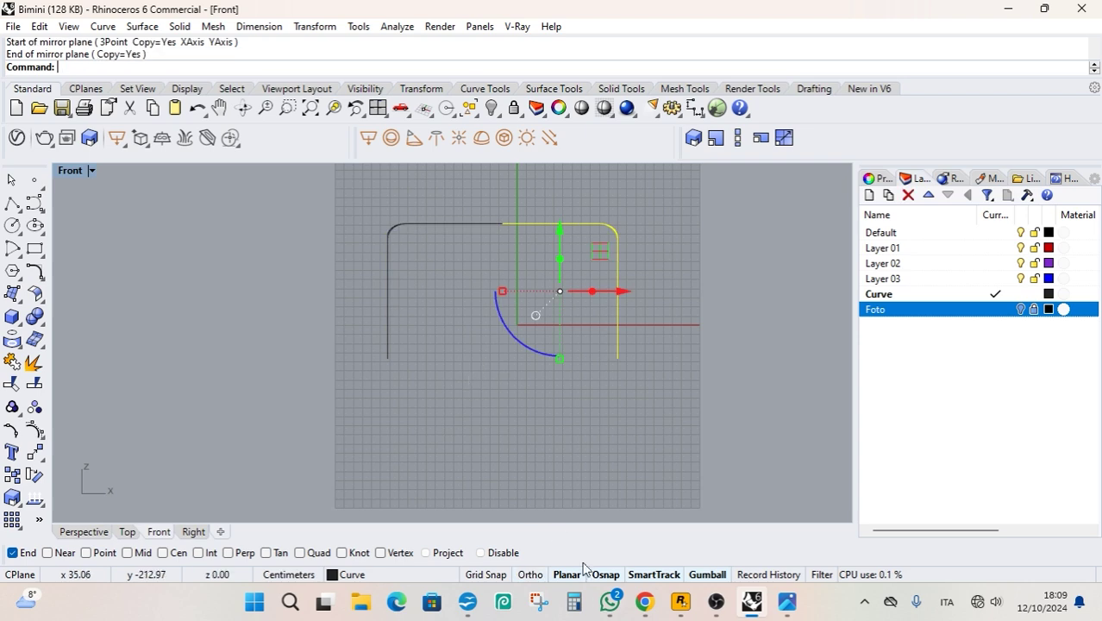
Inspect the mirrored frame in Perspective and undo the last mirror.
{"action": "left_click", "coordinate": [101, 532]}
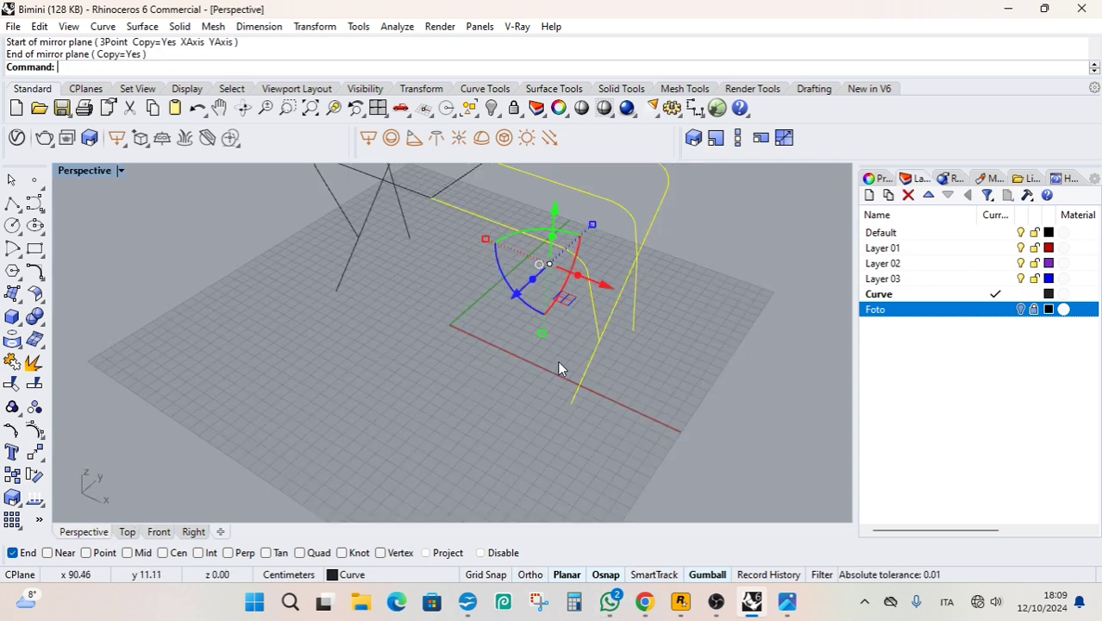
{"action": "left_click", "coordinate": [447, 302]}
{"action": "scroll", "coordinate": [503, 319], "scroll_direction": "down", "scroll_amount": 4}
{"action": "right_click_drag", "start_coordinate": [502, 319], "coordinate": [586, 284]}
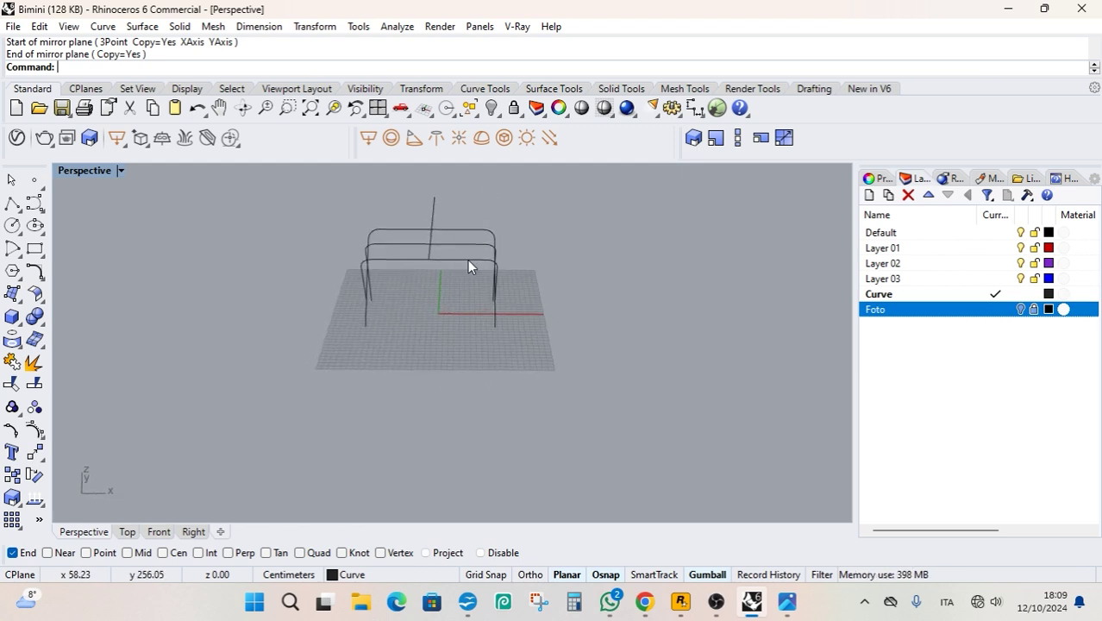
{"action": "key", "text": "ctrl+z"}
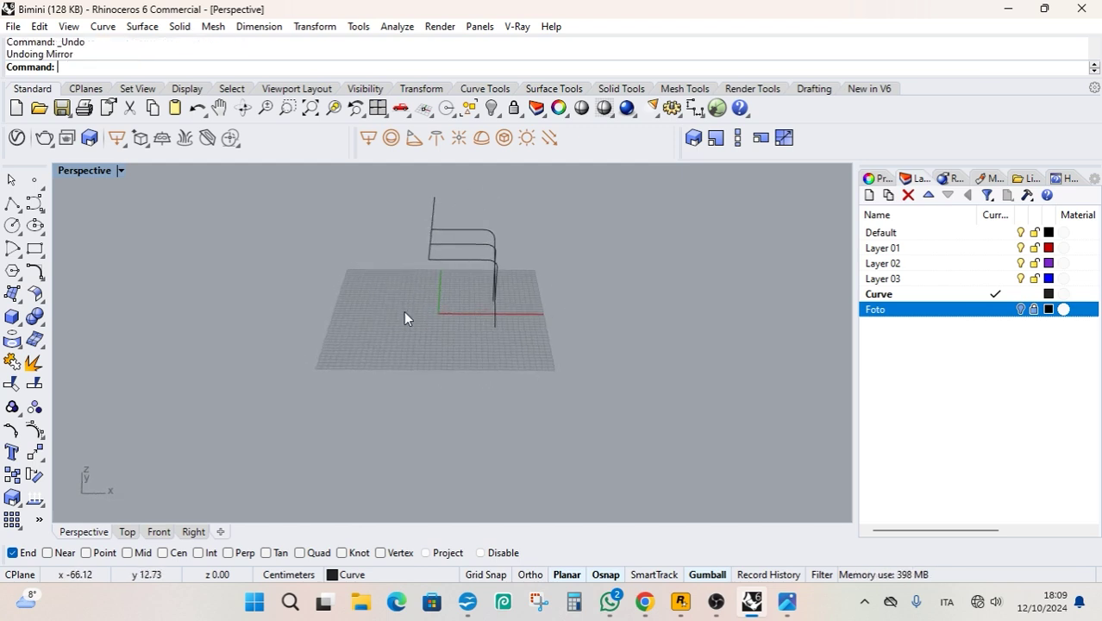
Move the straight lengthwise line in the Top view toward positive X, just past the Y axis, to narrow the frame.
{"action": "left_click", "coordinate": [433, 213]}
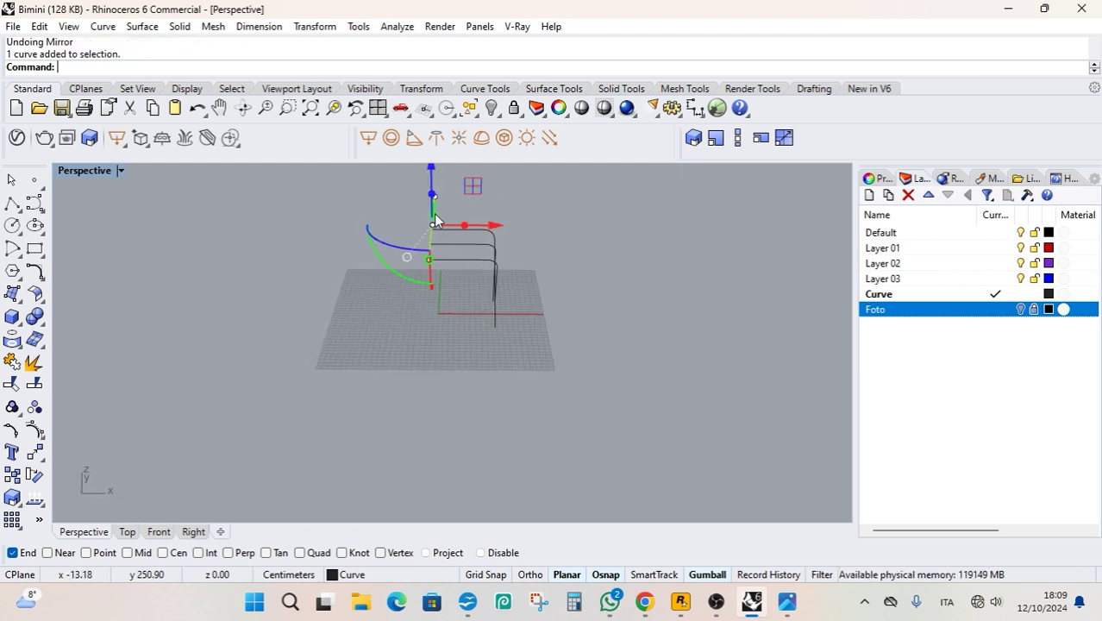
{"action": "left_click", "coordinate": [129, 532]}
{"action": "scroll", "coordinate": [397, 345], "scroll_direction": "down", "scroll_amount": 6}
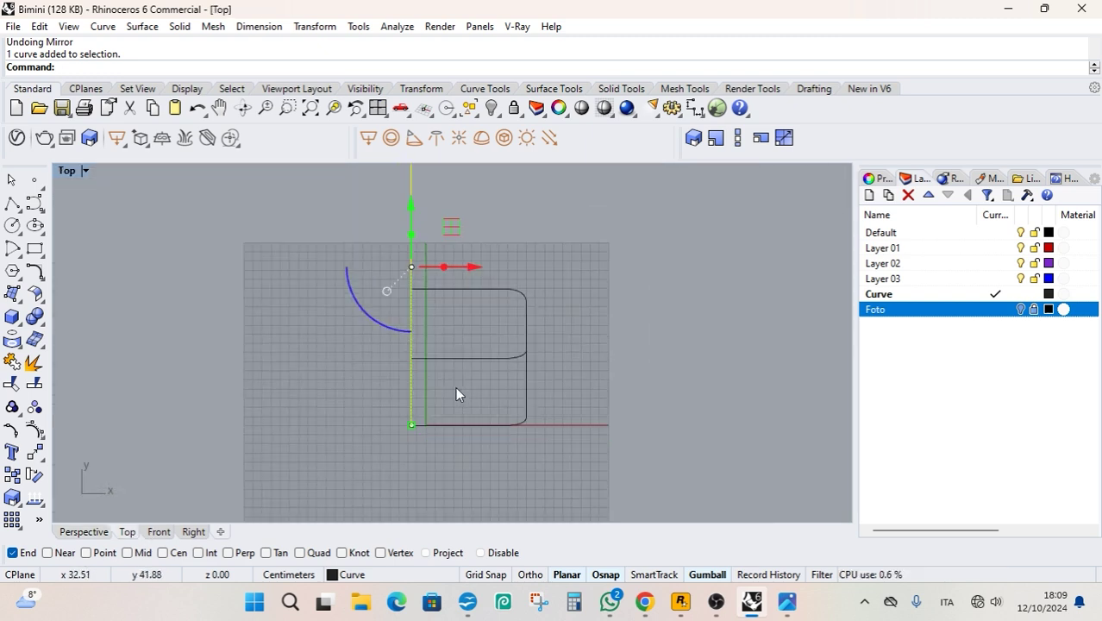
{"action": "left_click_drag", "start_coordinate": [474, 266], "coordinate": [511, 271]}
{"action": "key", "text": "Escape"}
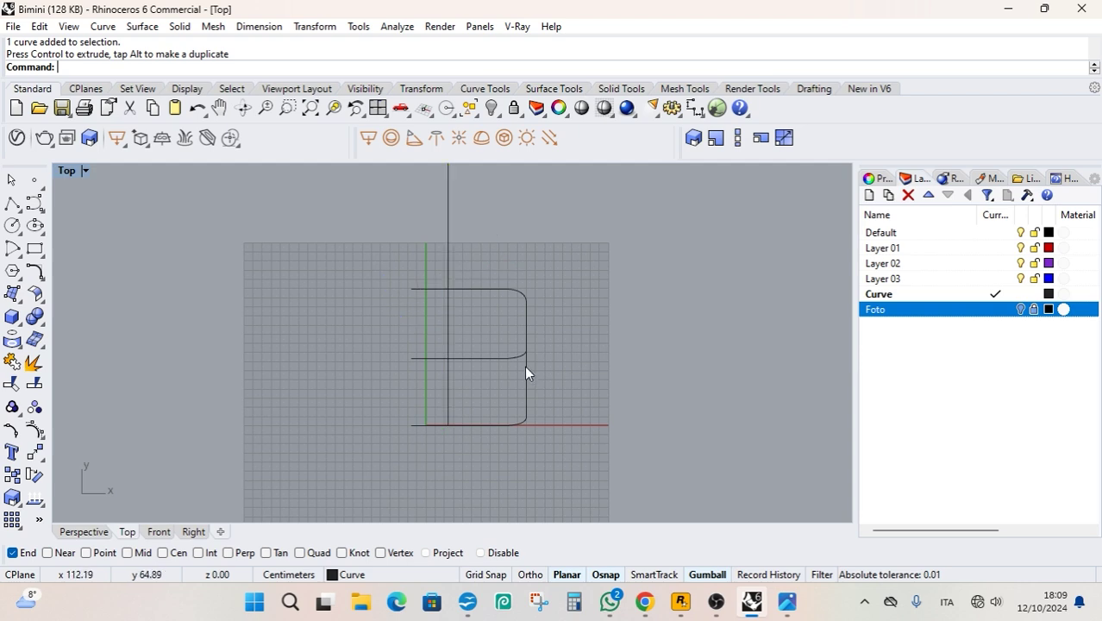
Trim off the three frame curves' ends that stick out past the straight line on its negative X side.
{"action": "left_click_drag", "start_coordinate": [360, 498], "coordinate": [360, 498]}
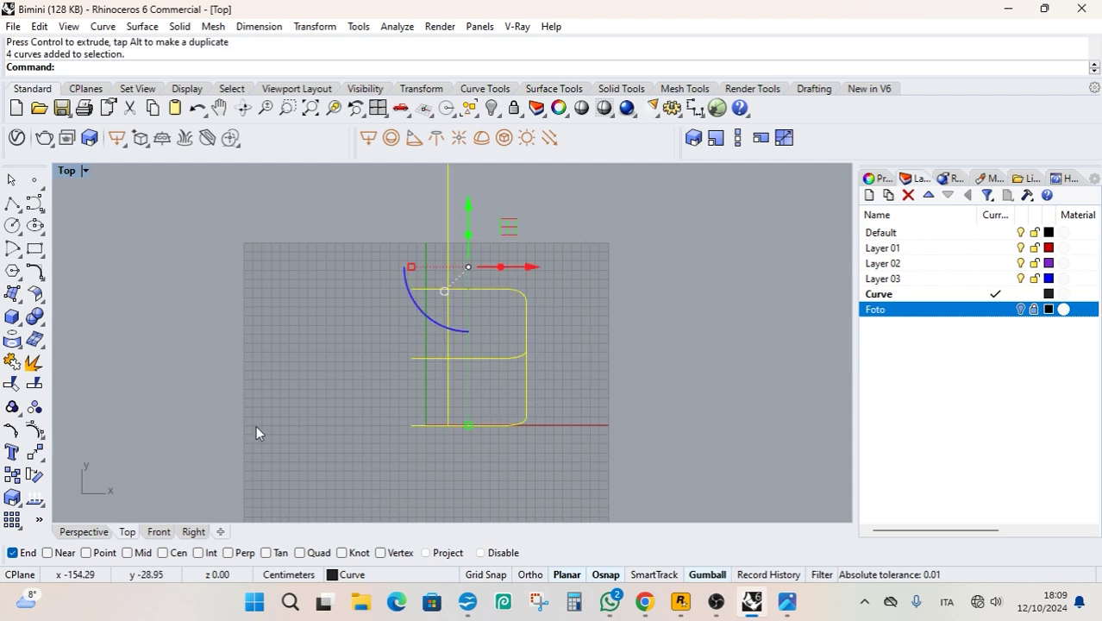
{"action": "left_click", "coordinate": [12, 383]}
{"action": "left_click_drag", "start_coordinate": [350, 436], "coordinate": [349, 438]}
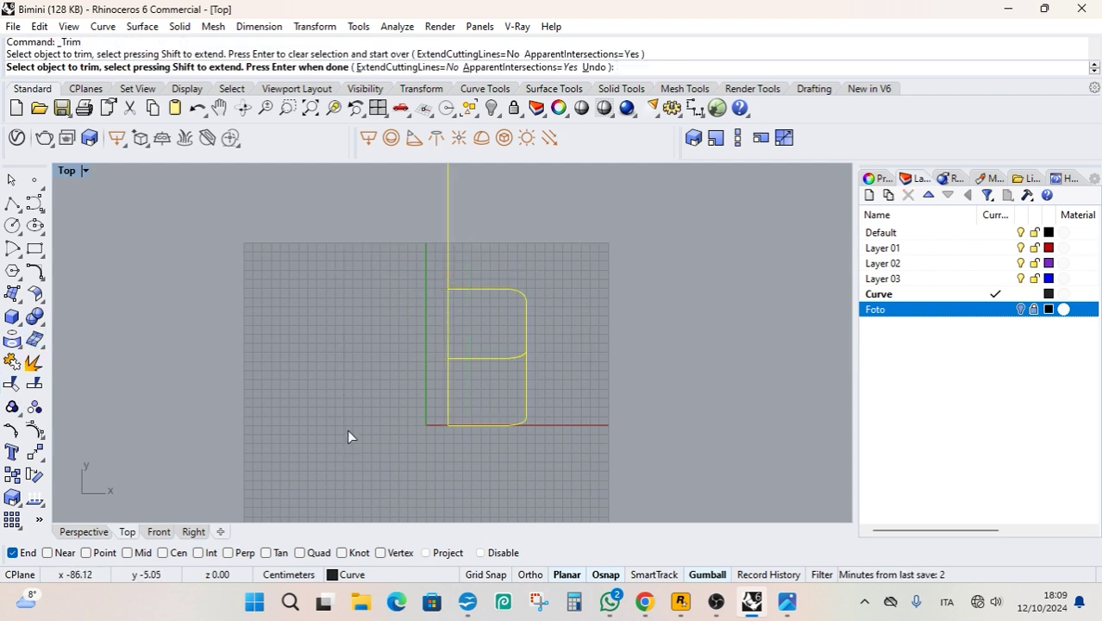
{"action": "key", "text": "Return"}
Mirror the three trimmed frame curves in the Front view about a vertical plane through their upper free end.
{"action": "left_click", "coordinate": [83, 531]}
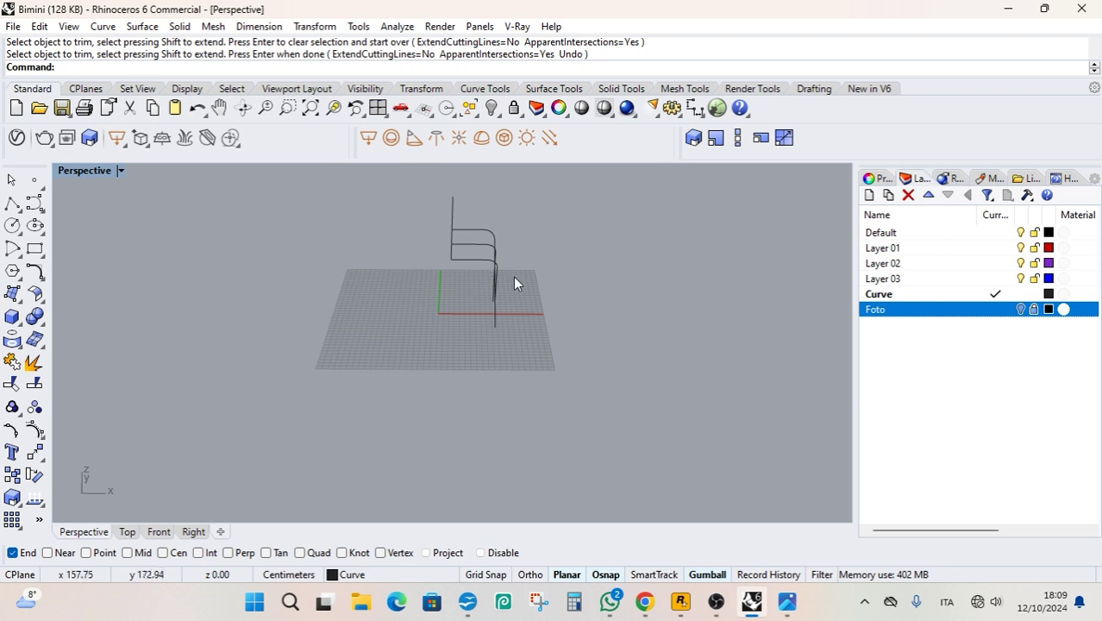
{"action": "right_click_drag", "start_coordinate": [513, 283], "coordinate": [460, 268]}
{"action": "key", "text": "ctrl+a"}
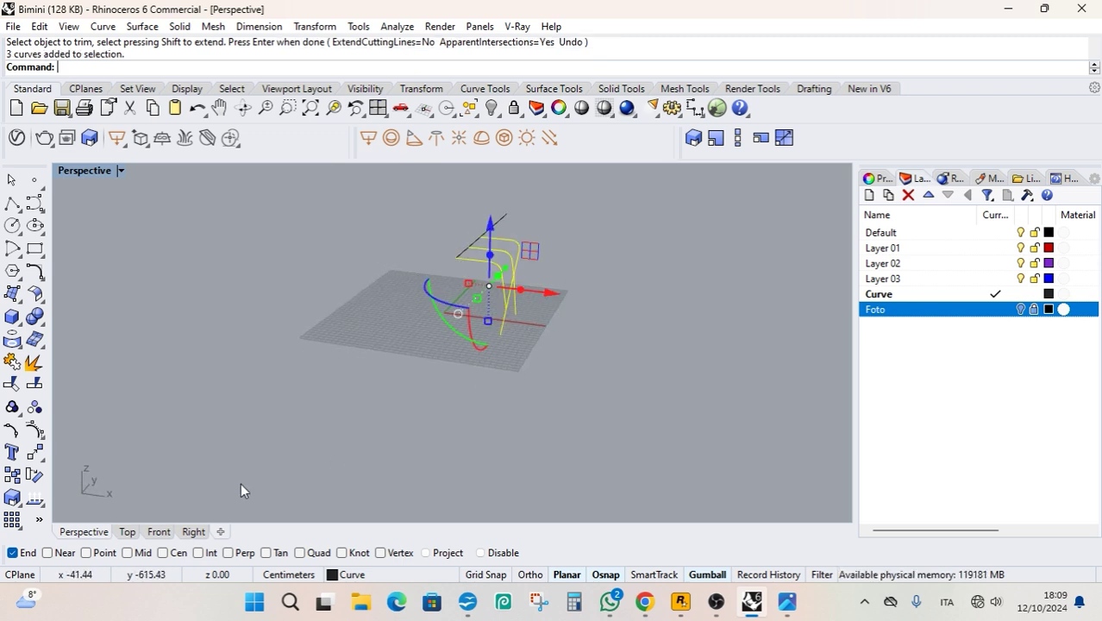
{"action": "left_click", "coordinate": [159, 531]}
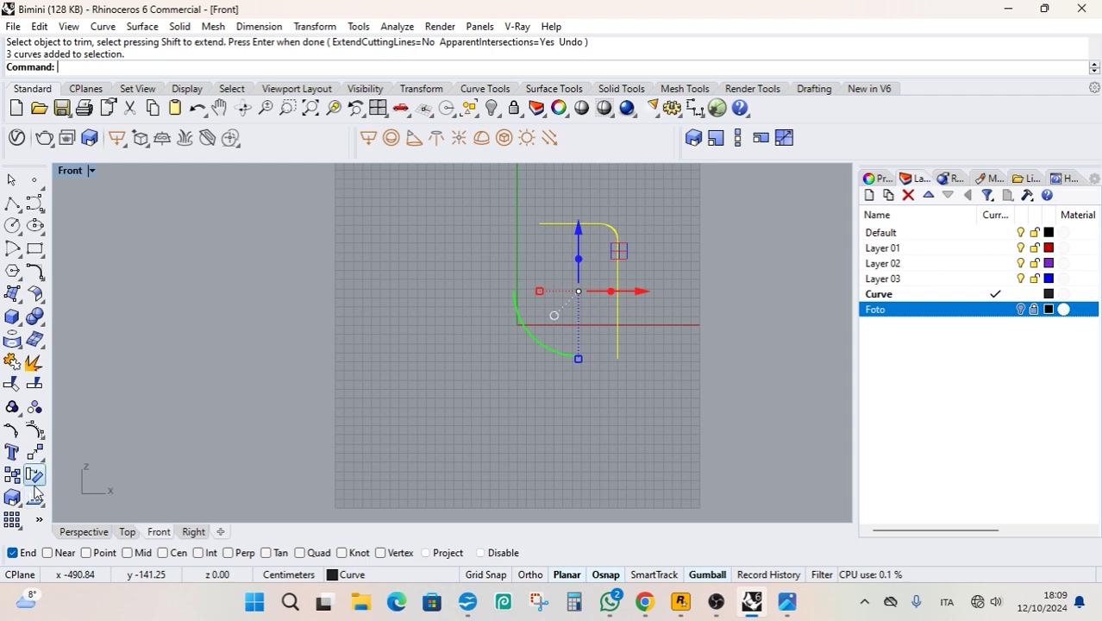
{"action": "left_click", "coordinate": [43, 460]}
{"action": "left_click", "coordinate": [167, 462]}
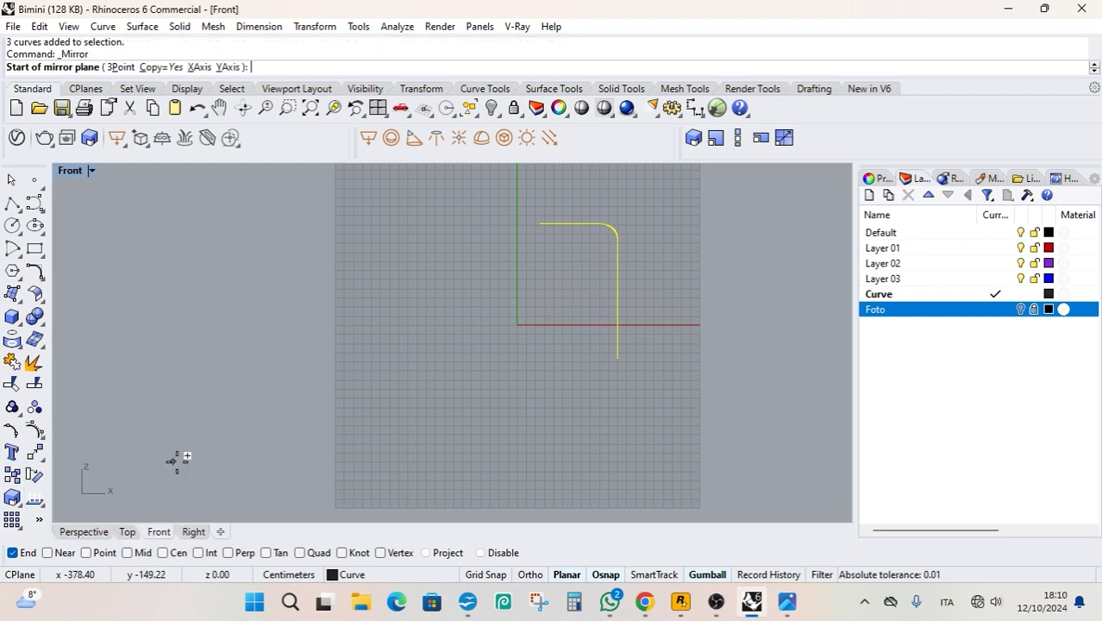
{"action": "left_click", "coordinate": [542, 224]}
{"action": "left_click", "coordinate": [545, 318]}
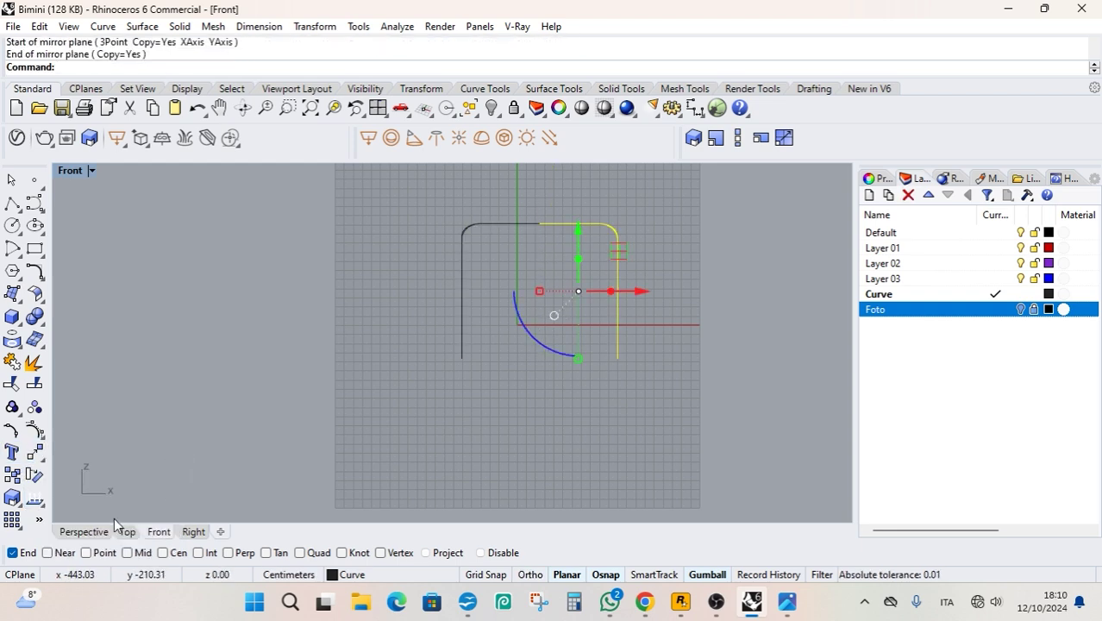
{"action": "left_click", "coordinate": [95, 531]}
{"action": "key", "text": "Escape"}
Inspect the three mirrored arches in Perspective and save the Bimini model.
{"action": "right_click_drag", "start_coordinate": [587, 371], "coordinate": [485, 245]}
{"action": "scroll", "coordinate": [482, 237], "scroll_direction": "up", "scroll_amount": 3}
{"action": "right_click_drag", "start_coordinate": [449, 293], "coordinate": [496, 259]}
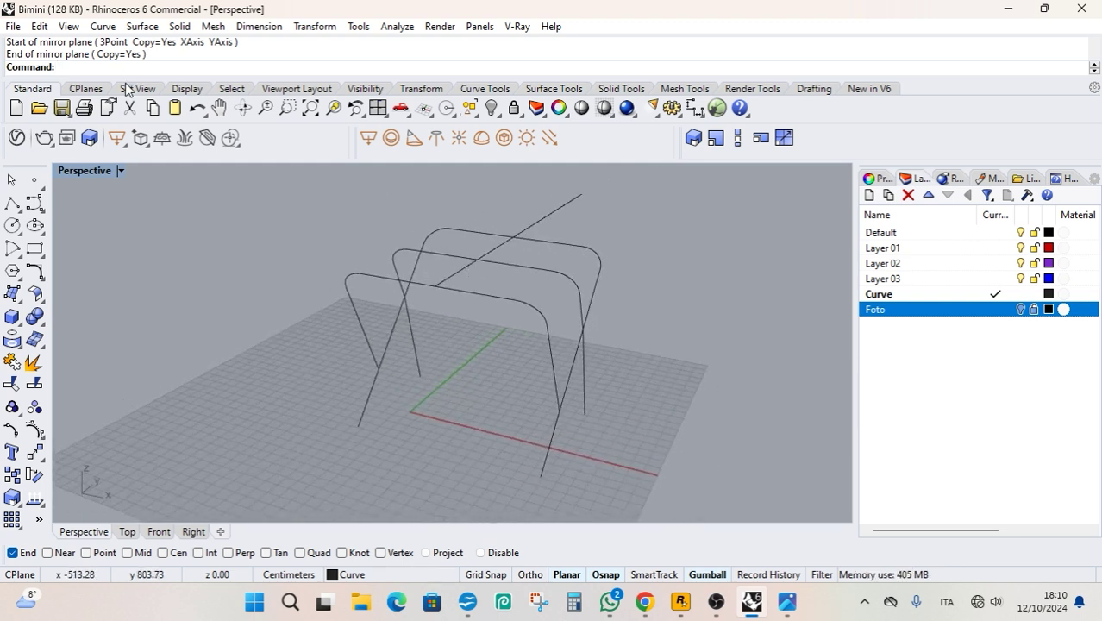
{"action": "left_click", "coordinate": [61, 108]}
Delete the straight lengthwise guide line crossing the tops of the three arches.
{"action": "right_click_drag", "start_coordinate": [507, 369], "coordinate": [472, 379]}
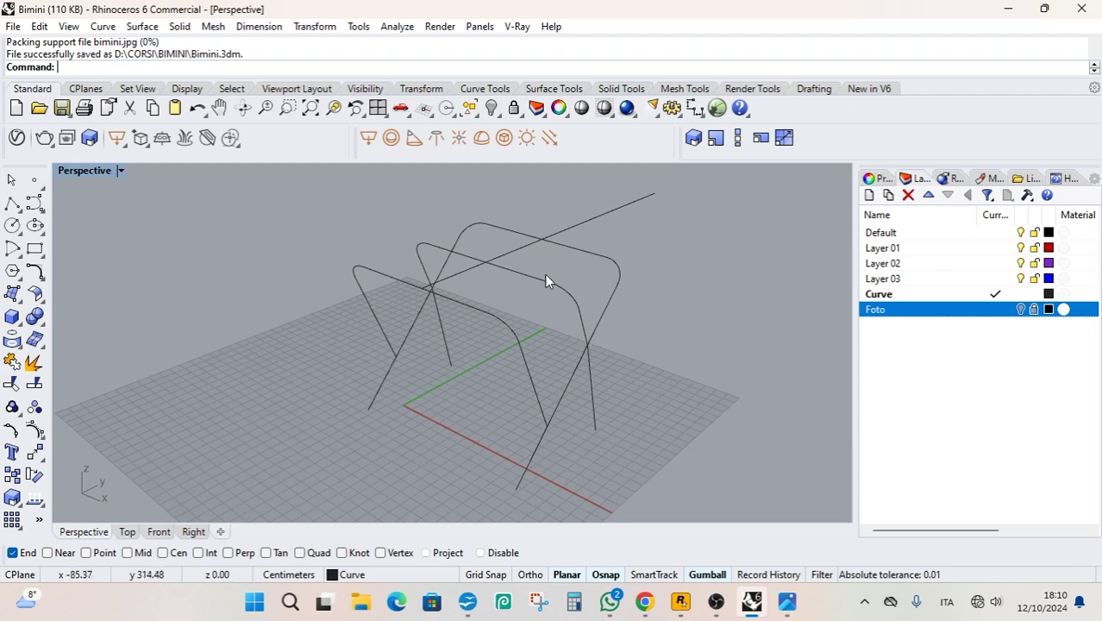
{"action": "left_click", "coordinate": [593, 219]}
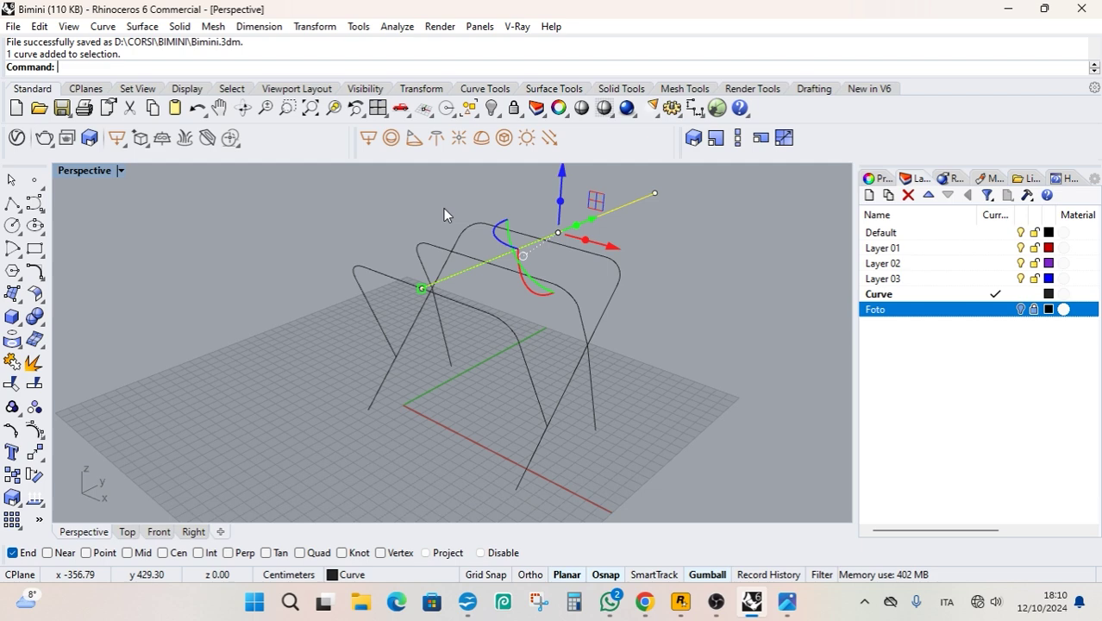
{"action": "key", "text": "Delete"}
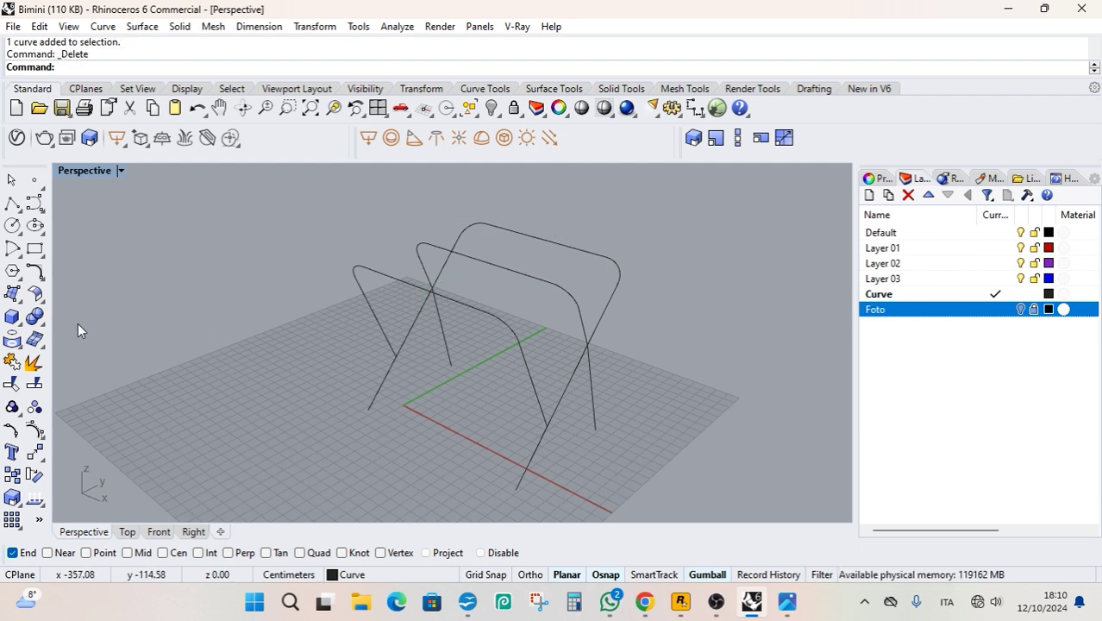
Join each of the three frame curves with its mirrored half, making three continuous arches.
{"action": "left_click", "coordinate": [33, 364]}
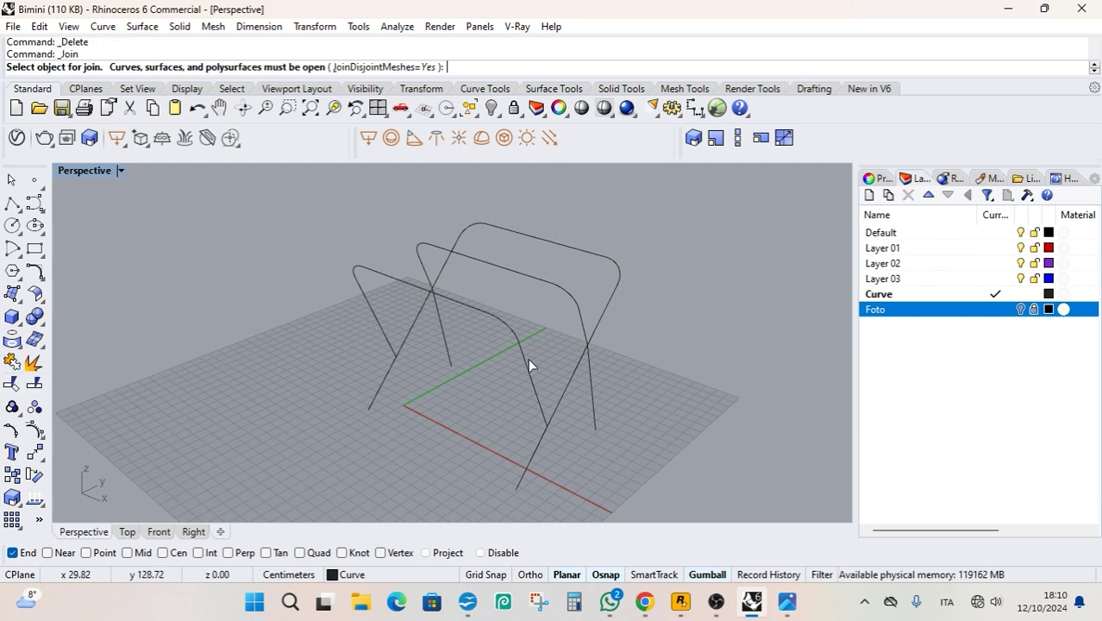
{"action": "left_click", "coordinate": [488, 318]}
{"action": "left_click", "coordinate": [413, 287]}
{"action": "key", "text": "Return"}
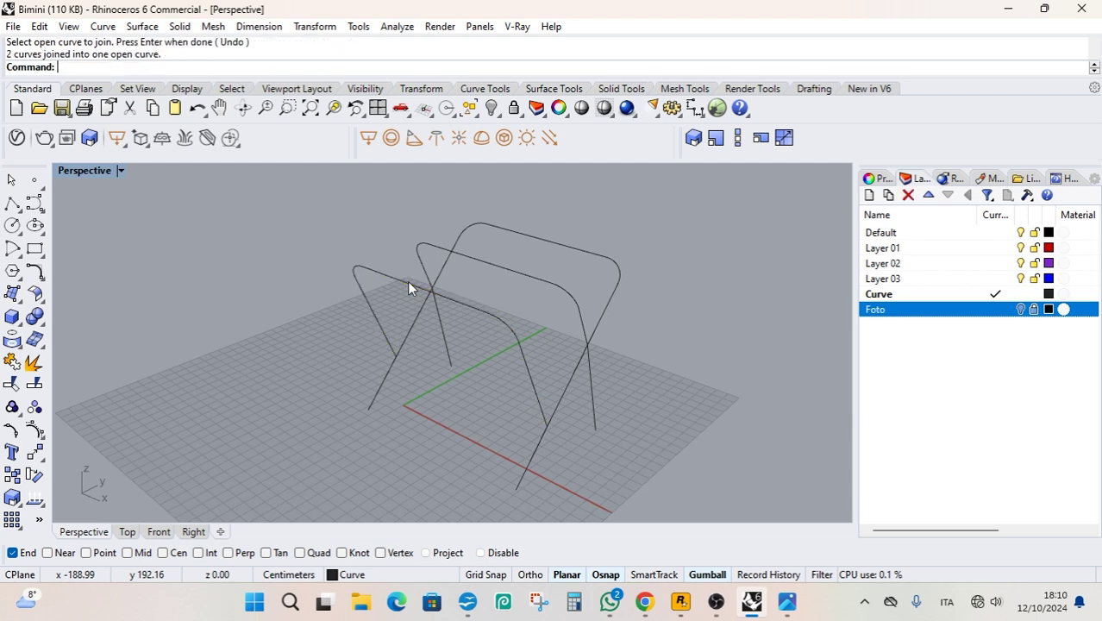
{"action": "key", "text": "Return"}
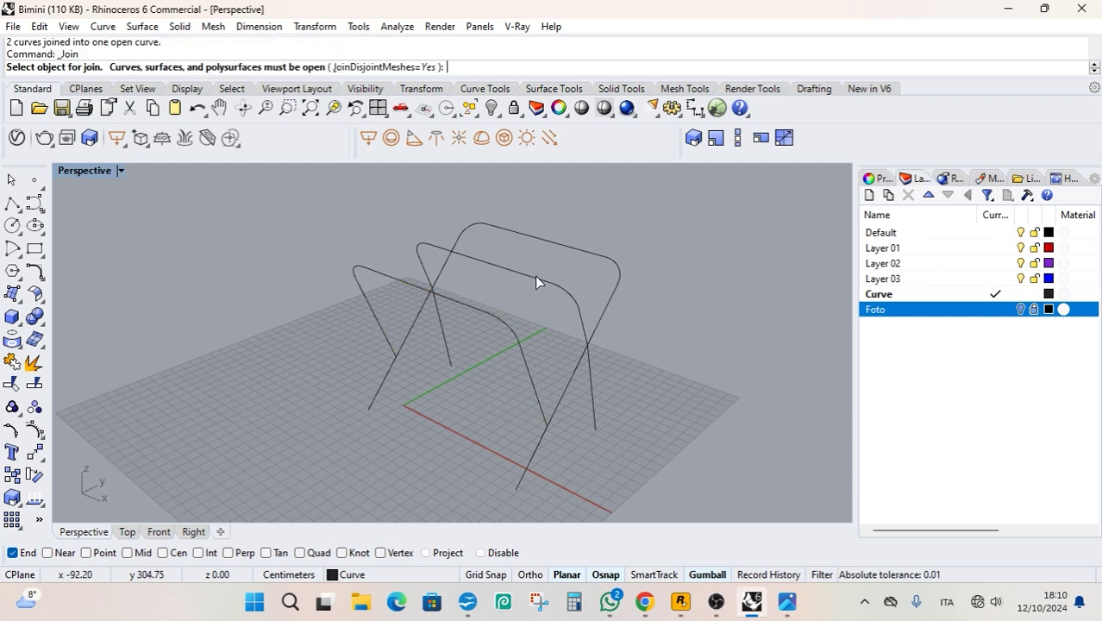
{"action": "left_click", "coordinate": [533, 280]}
{"action": "left_click", "coordinate": [479, 256]}
{"action": "key", "text": "Return"}
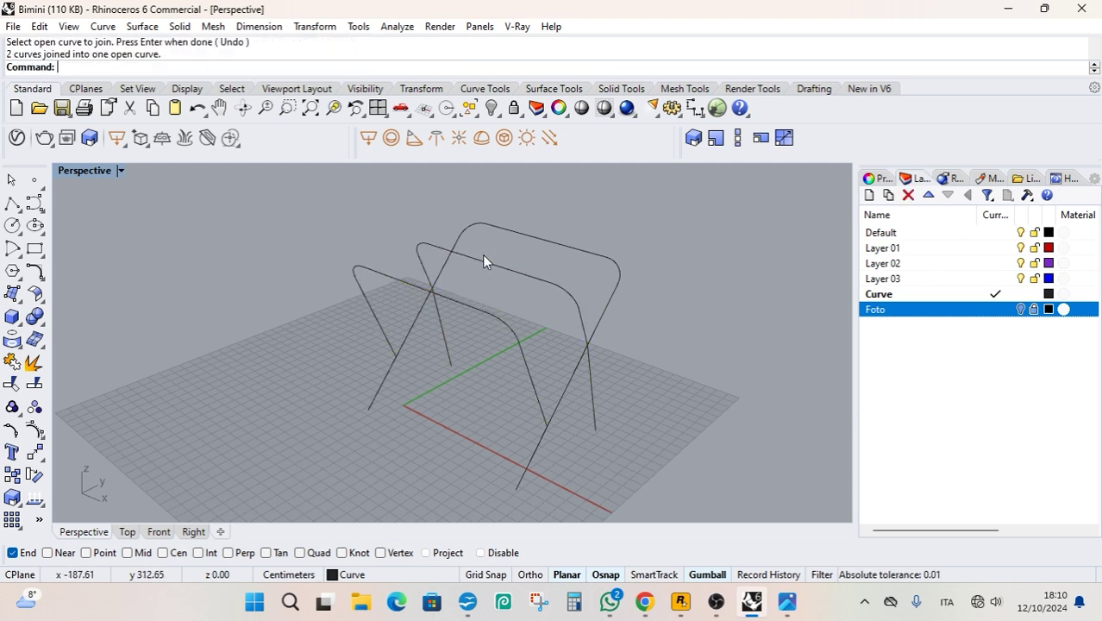
{"action": "key", "text": "Return"}
{"action": "left_click", "coordinate": [573, 253]}
{"action": "left_click", "coordinate": [508, 233]}
{"action": "key", "text": "Return"}
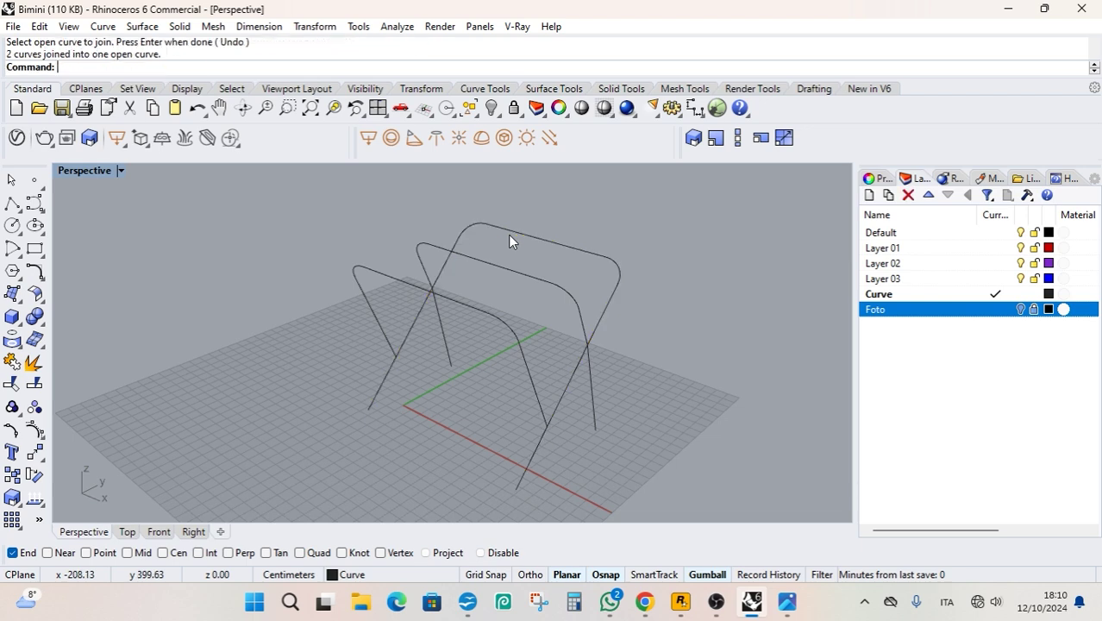
{"action": "right_click_drag", "start_coordinate": [508, 234], "coordinate": [690, 371]}
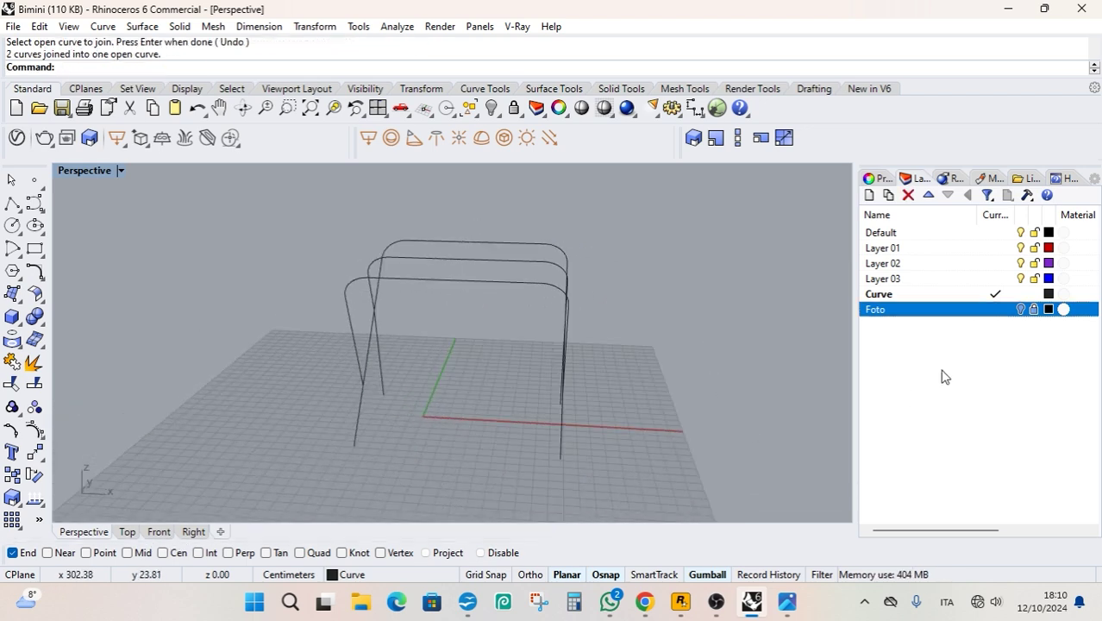
Switch to the photo viewer to study the bimini.jpg reference, and return to Rhinoceros to compare the frame curves.
{"action": "left_click", "coordinate": [786, 601]}
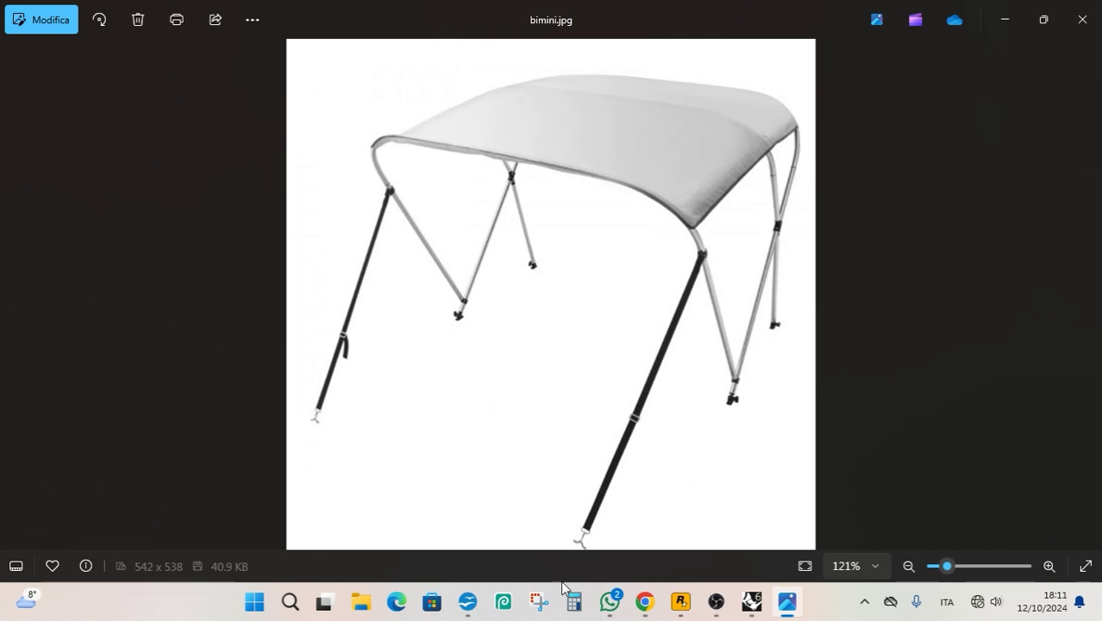
{"action": "left_click", "coordinate": [752, 601]}
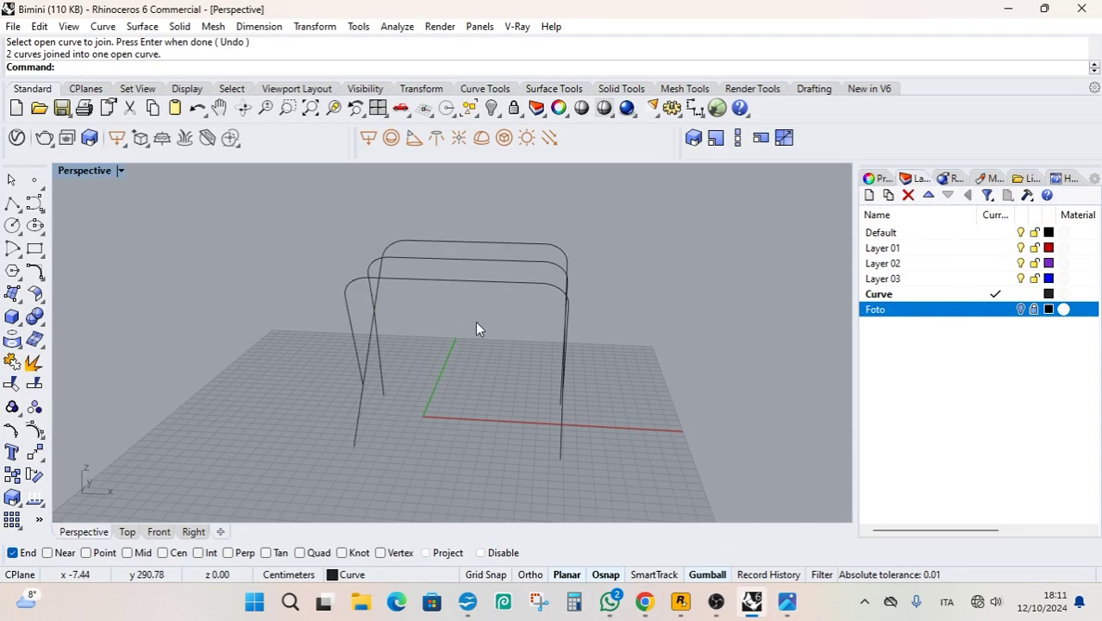
{"action": "right_click_drag", "start_coordinate": [475, 321], "coordinate": [522, 350]}
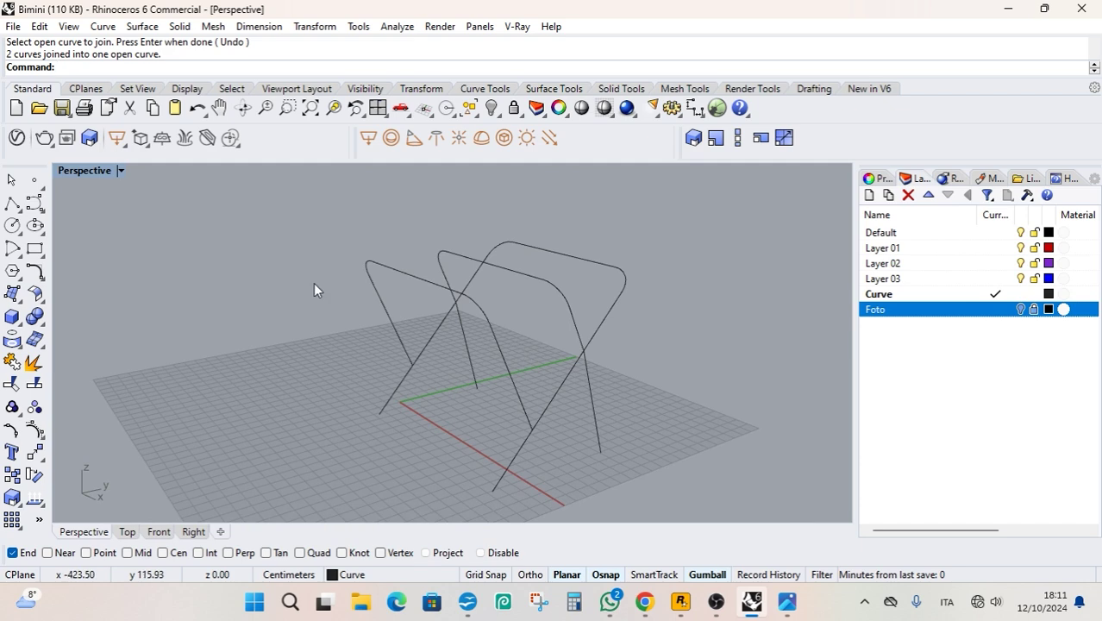
{"action": "left_click", "coordinate": [179, 27]}
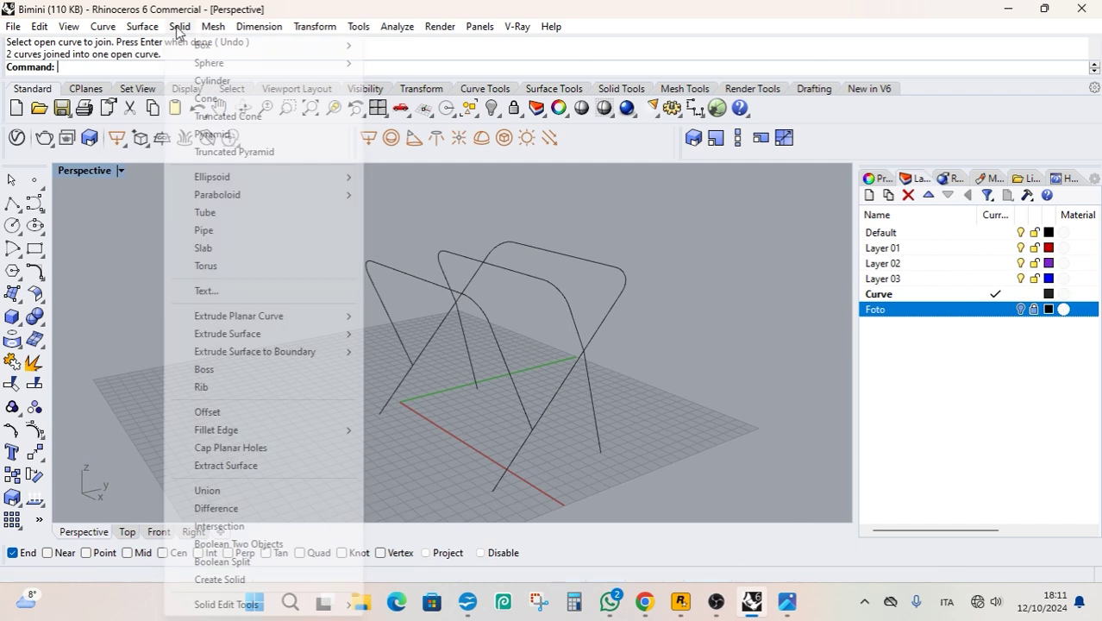
{"action": "left_click", "coordinate": [180, 29]}
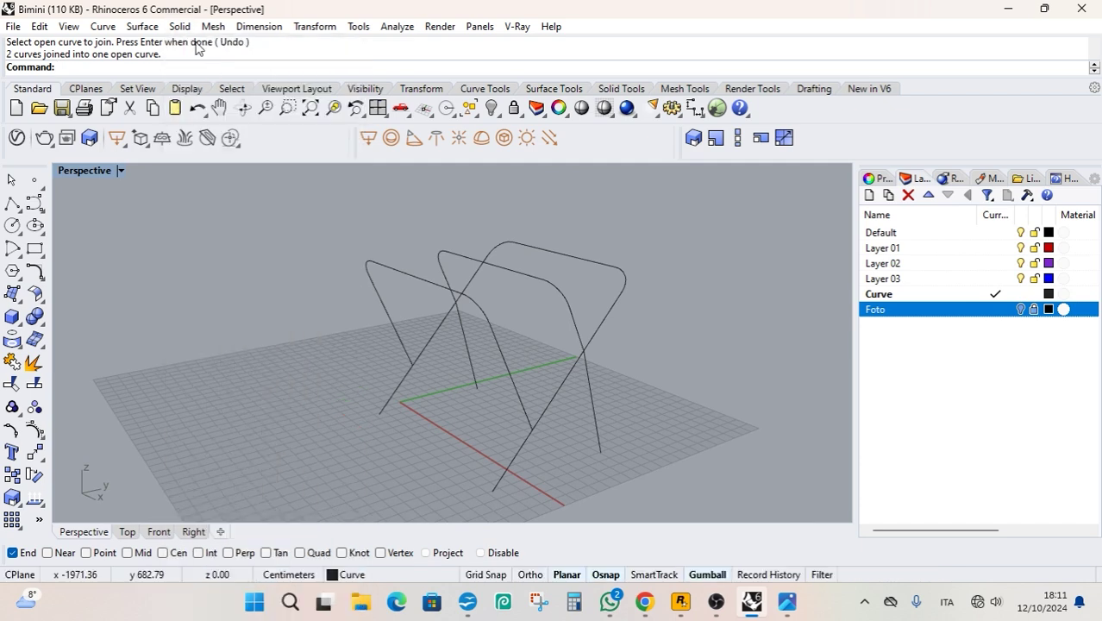
Create pipes with a 1 cm radius and flat caps around all three arch curves at once using the Multiple option.
{"action": "left_click", "coordinate": [191, 29]}
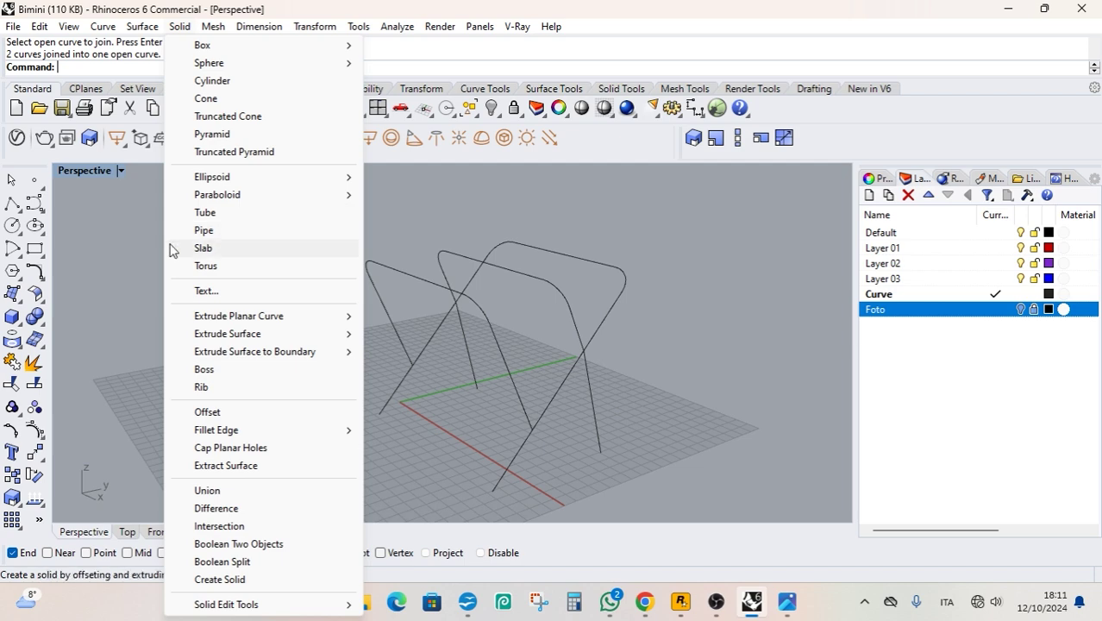
{"action": "key", "text": "Escape"}
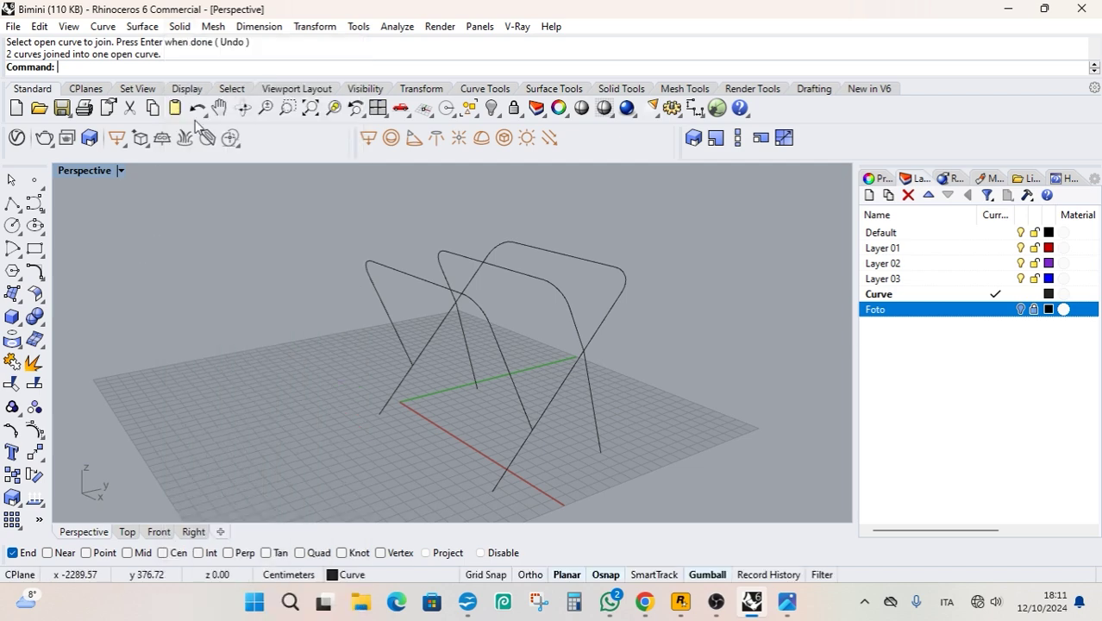
{"action": "left_click", "coordinate": [182, 27]}
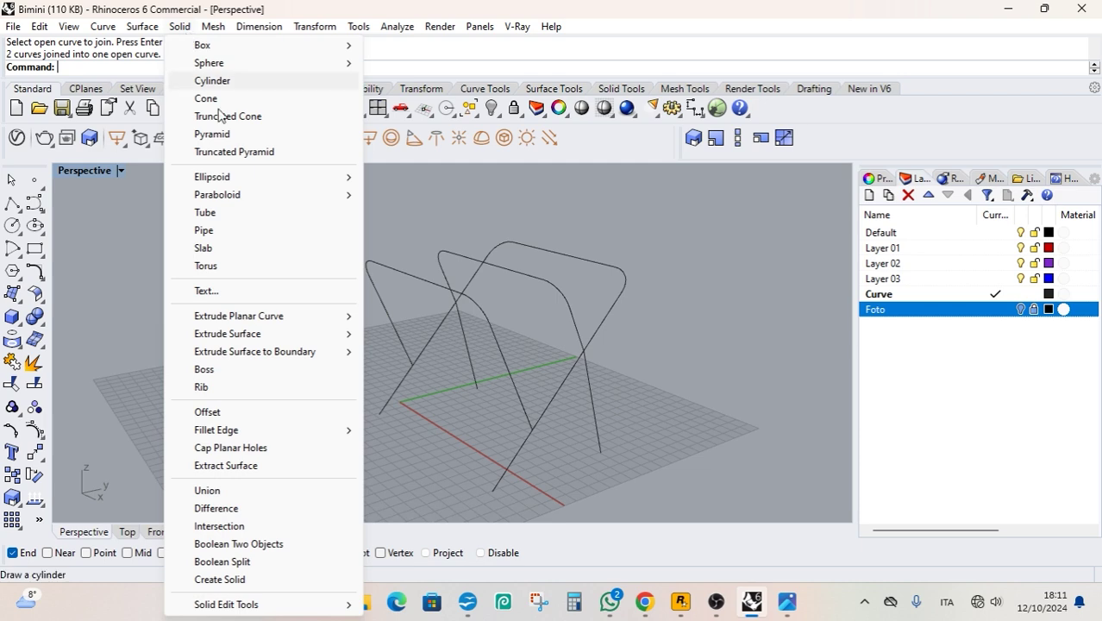
{"action": "left_click", "coordinate": [207, 231]}
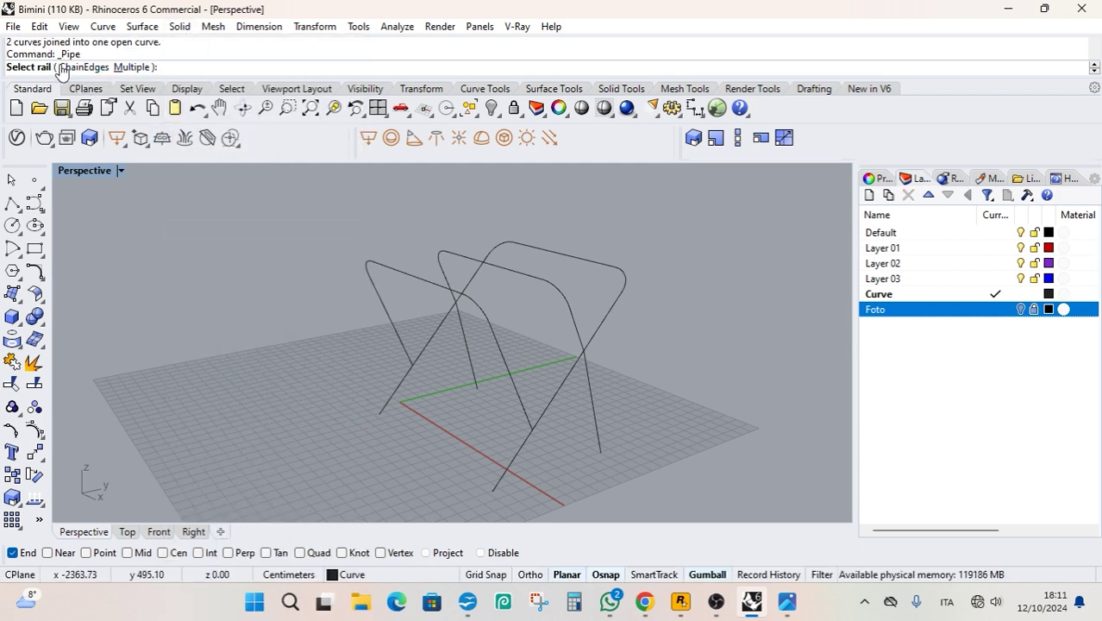
{"action": "left_click", "coordinate": [133, 68]}
{"action": "left_click_drag", "start_coordinate": [687, 218], "coordinate": [277, 476]}
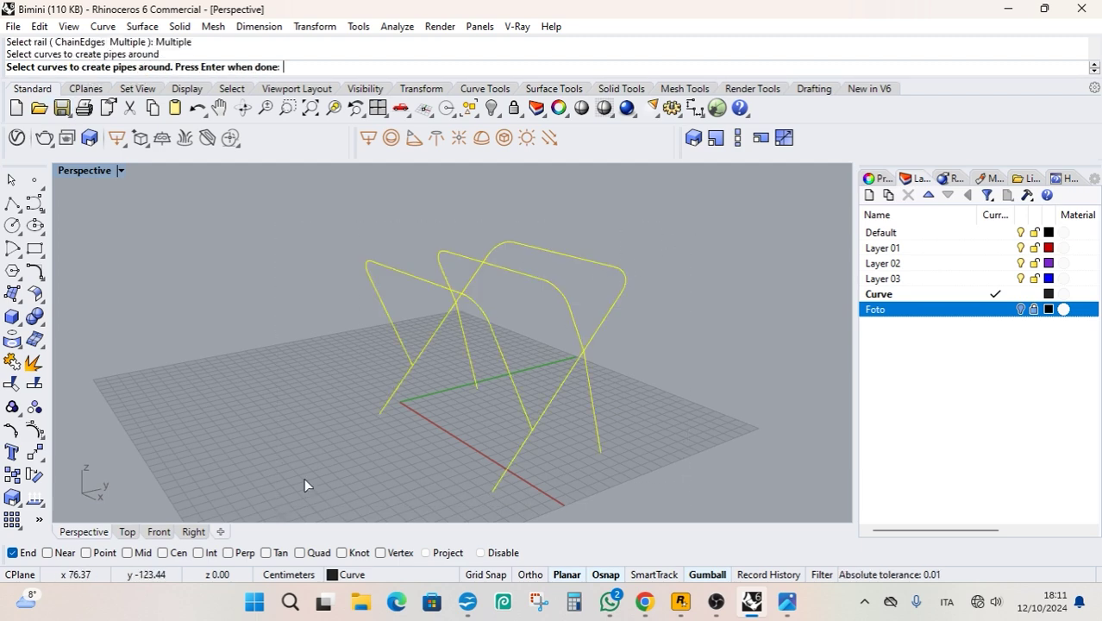
{"action": "key", "text": "Return"}
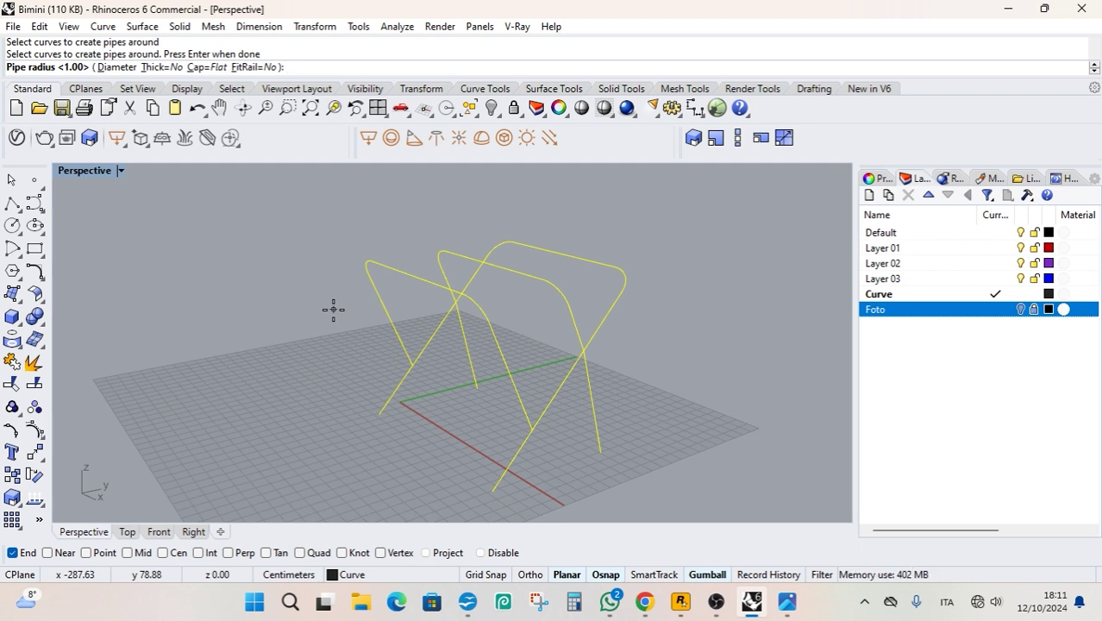
{"action": "key", "text": "Return"}
{"action": "scroll", "coordinate": [531, 389], "scroll_direction": "up", "scroll_amount": 5}
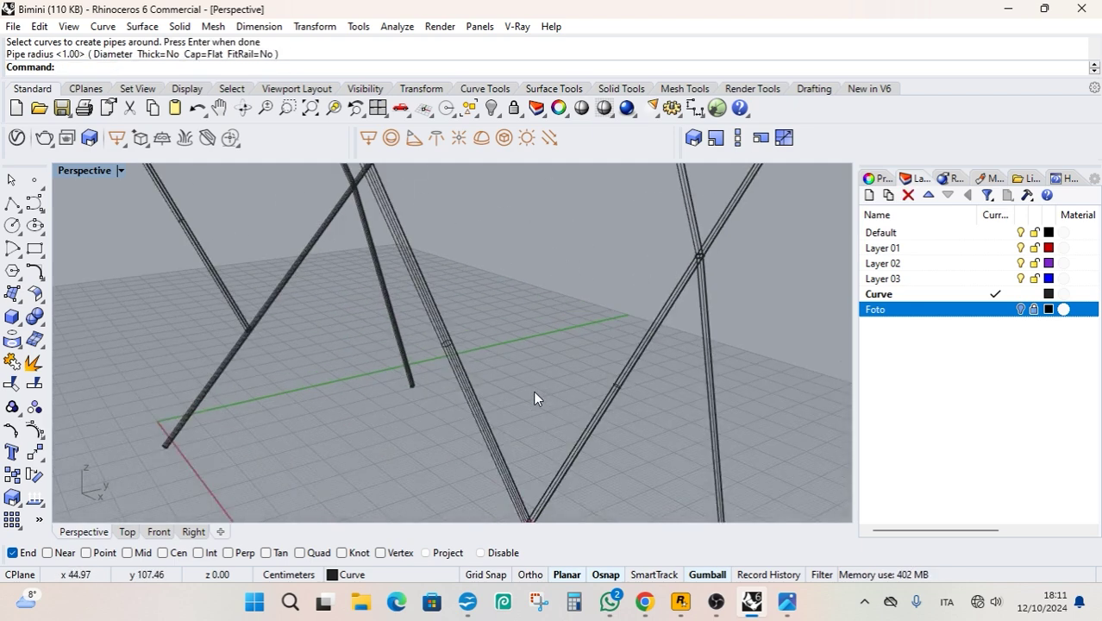
Set the Perspective viewport to Shaded display to check the pipes up close, and undo the pipes.
{"action": "left_click", "coordinate": [122, 171]}
{"action": "left_click", "coordinate": [175, 59]}
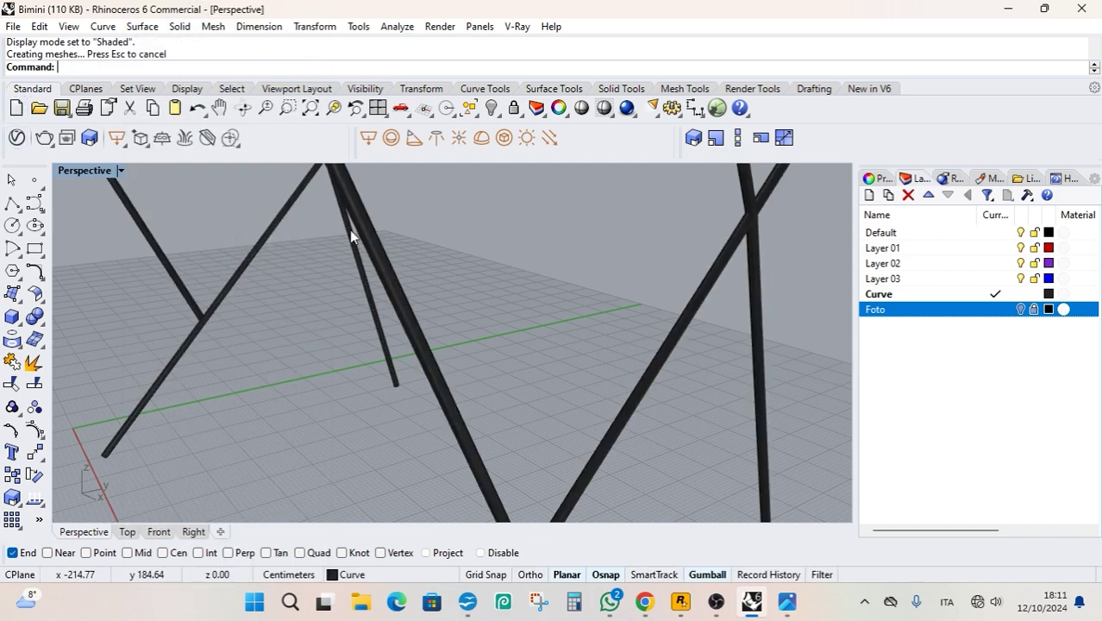
{"action": "scroll", "coordinate": [349, 229], "scroll_direction": "down", "scroll_amount": 3}
{"action": "scroll", "coordinate": [401, 320], "scroll_direction": "up", "scroll_amount": 5}
{"action": "scroll", "coordinate": [402, 378], "scroll_direction": "up", "scroll_amount": 3}
{"action": "scroll", "coordinate": [468, 210], "scroll_direction": "down", "scroll_amount": 3}
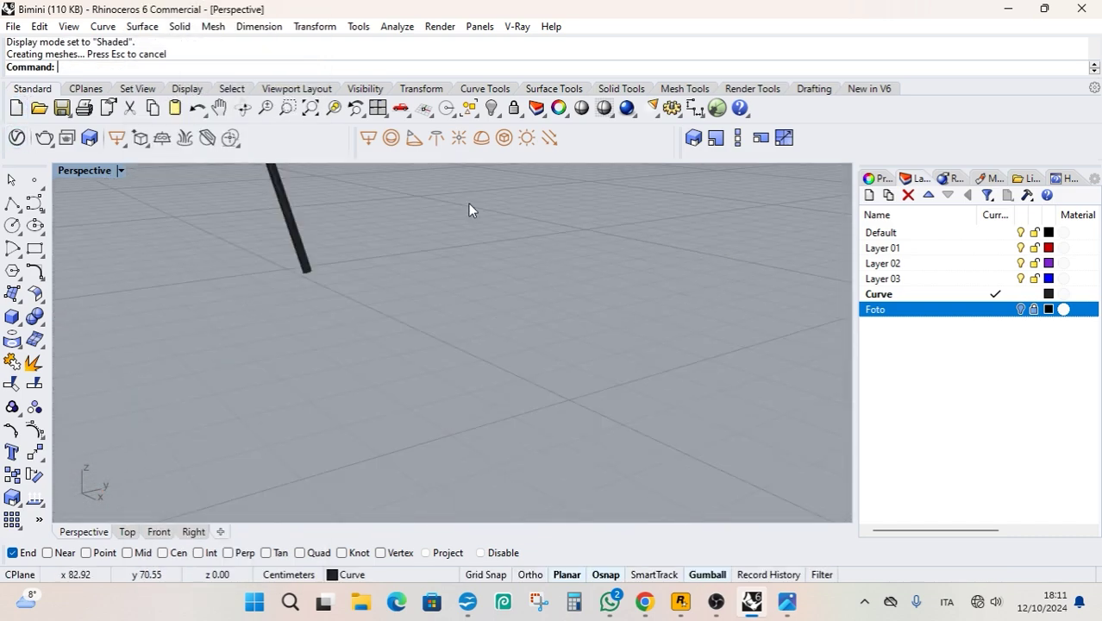
{"action": "scroll", "coordinate": [470, 209], "scroll_direction": "up", "scroll_amount": 5}
{"action": "scroll", "coordinate": [419, 301], "scroll_direction": "down", "scroll_amount": 2}
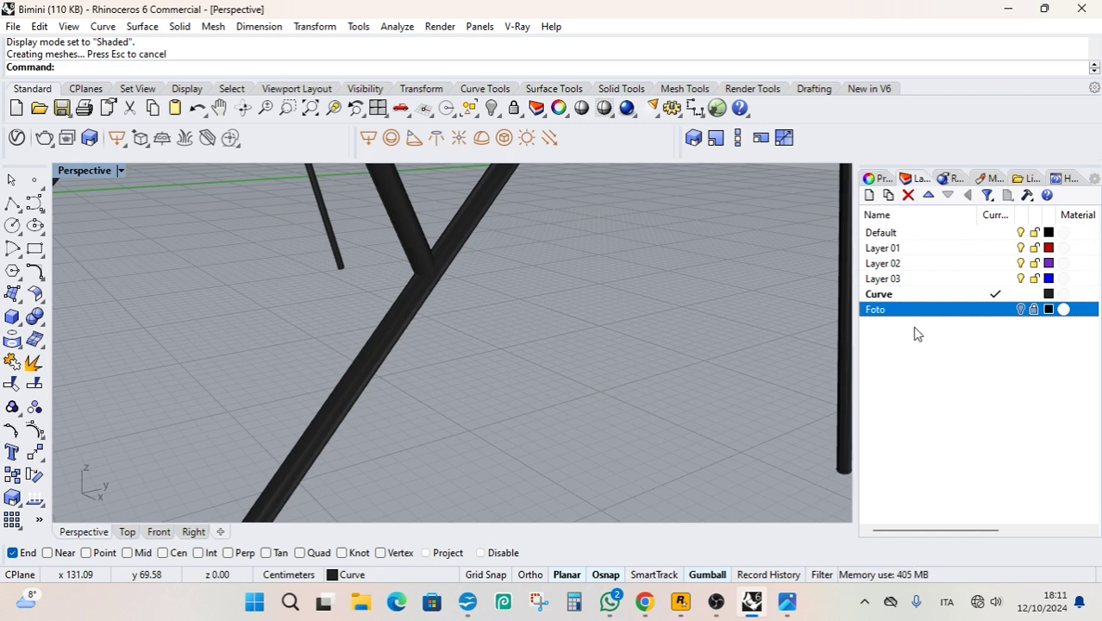
{"action": "key", "text": "ctrl+z"}
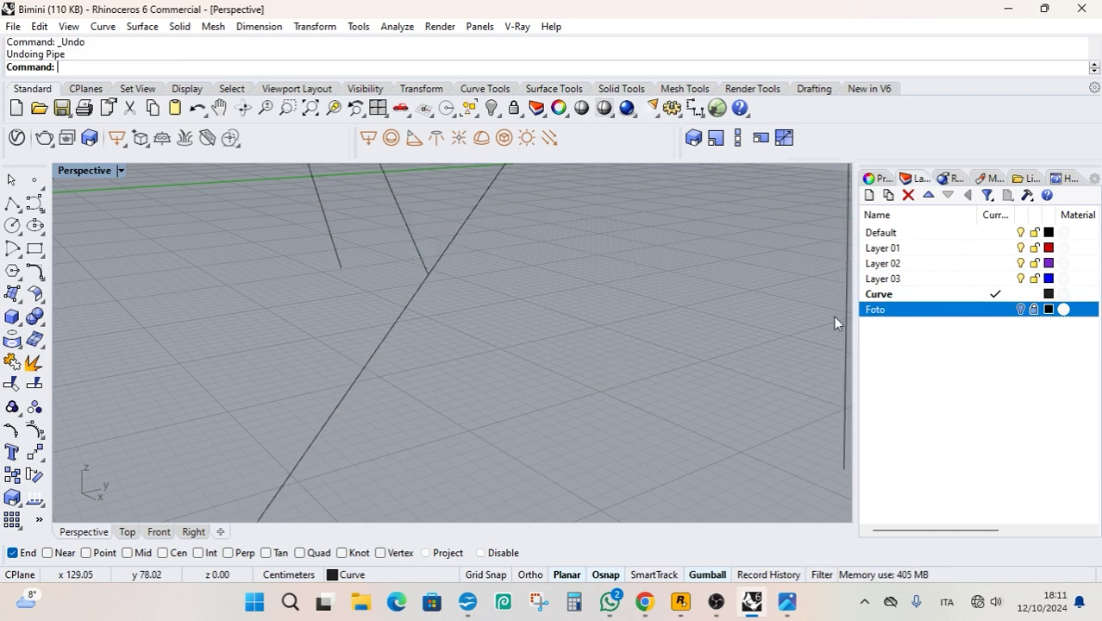
Make Layer 03 the current layer and rename it Intelaiatura.
{"action": "double_click", "coordinate": [936, 280]}
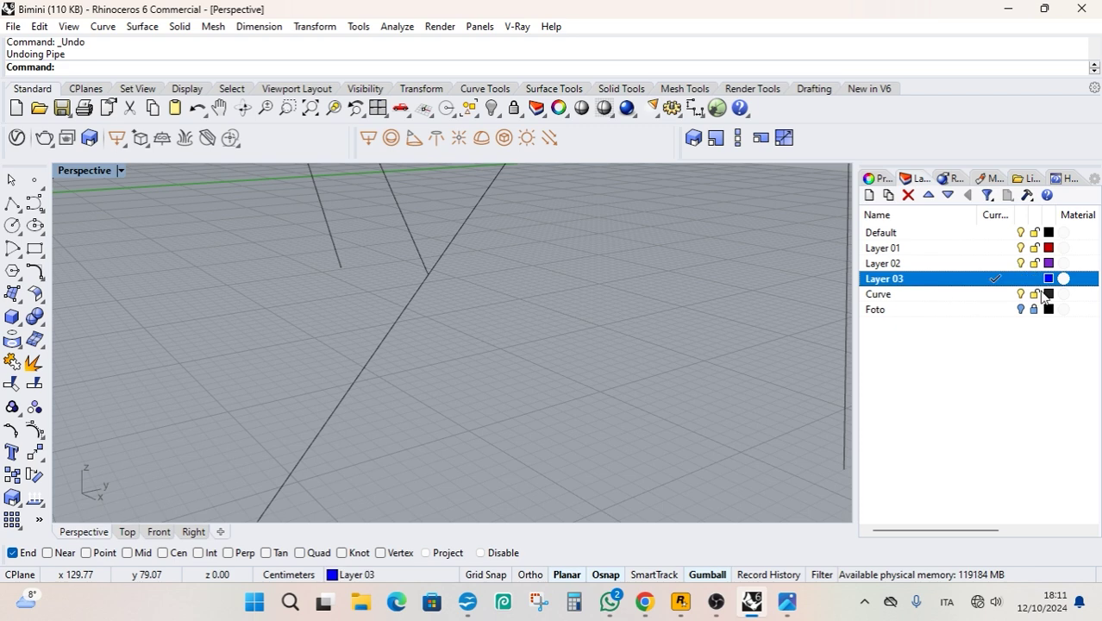
{"action": "left_click", "coordinate": [886, 280]}
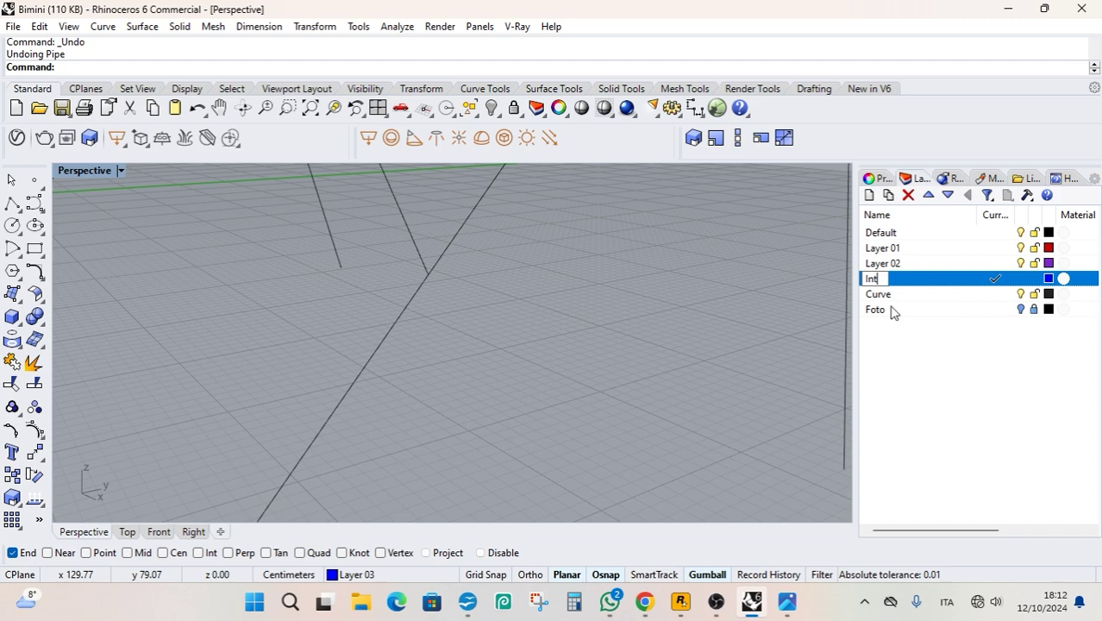
{"action": "type", "text": "Intelaiatura"}
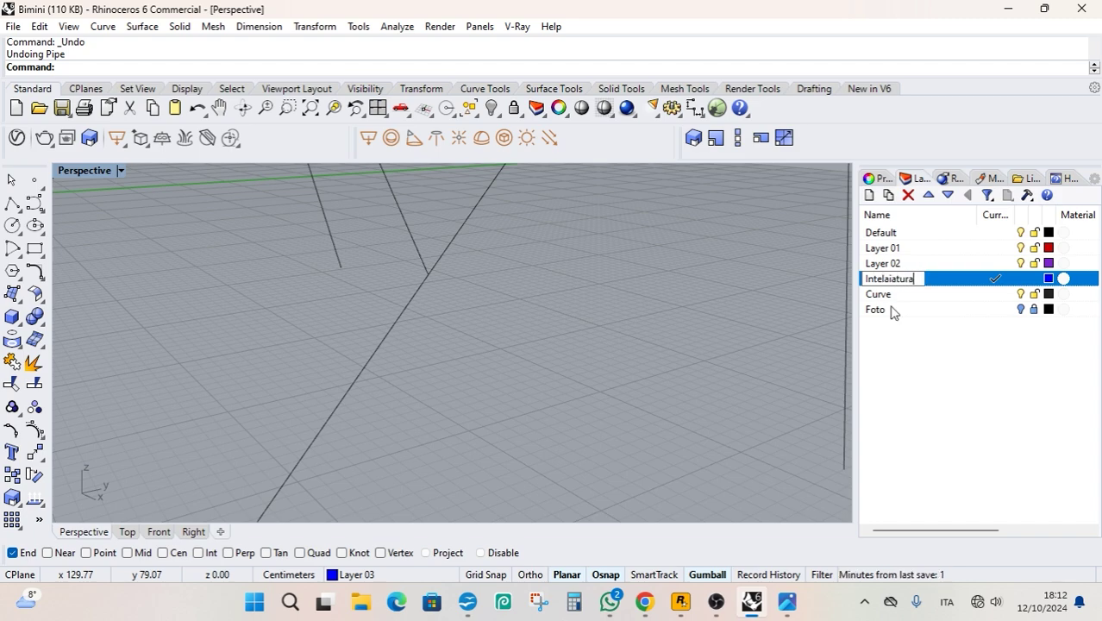
{"action": "key", "text": "Return"}
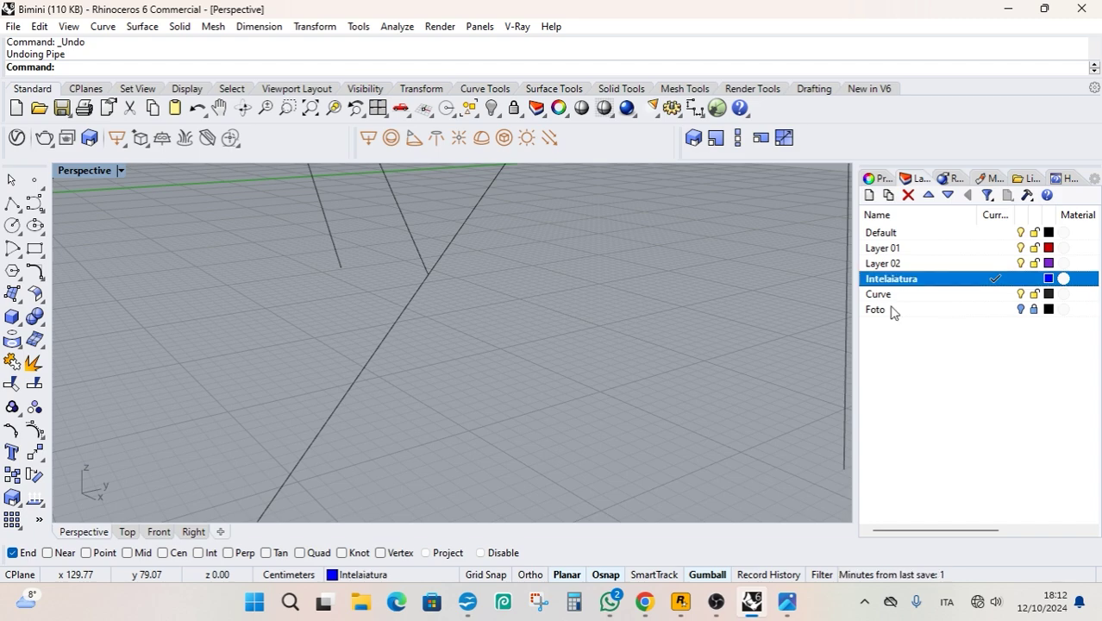
Set the Intelaiatura layer's color to Gray.
{"action": "left_click", "coordinate": [1048, 278]}
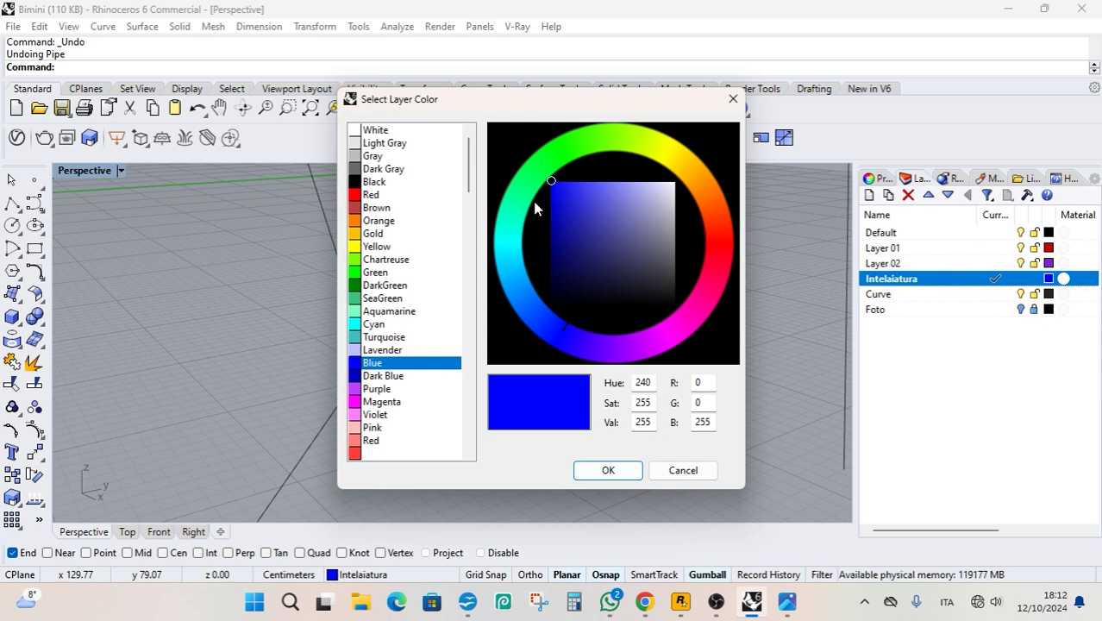
{"action": "left_click", "coordinate": [376, 157]}
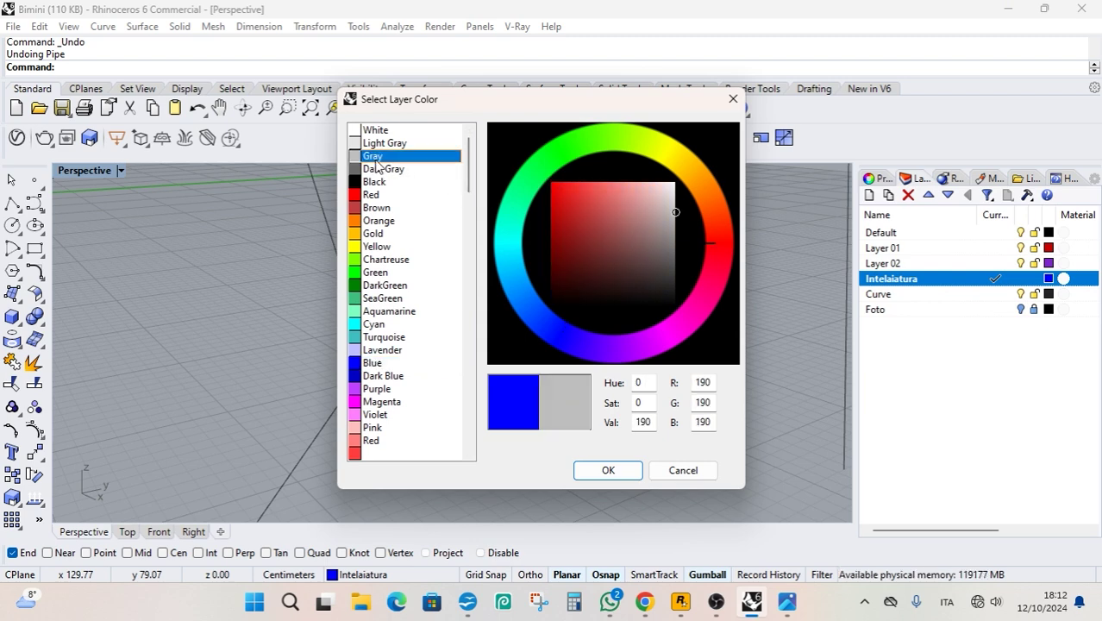
{"action": "left_click", "coordinate": [604, 470]}
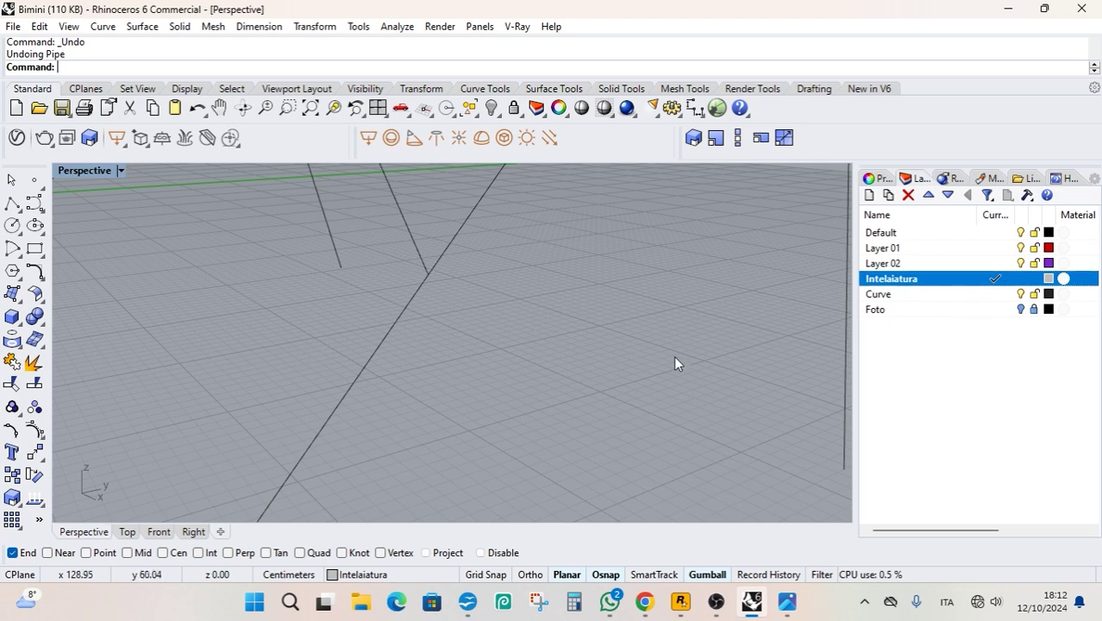
Try a pipe with 1 cm start and end radii around only the foremost arch curve, and undo it.
{"action": "scroll", "coordinate": [767, 334], "scroll_direction": "down", "scroll_amount": 5}
{"action": "right_click_drag", "start_coordinate": [703, 281], "coordinate": [621, 276]}
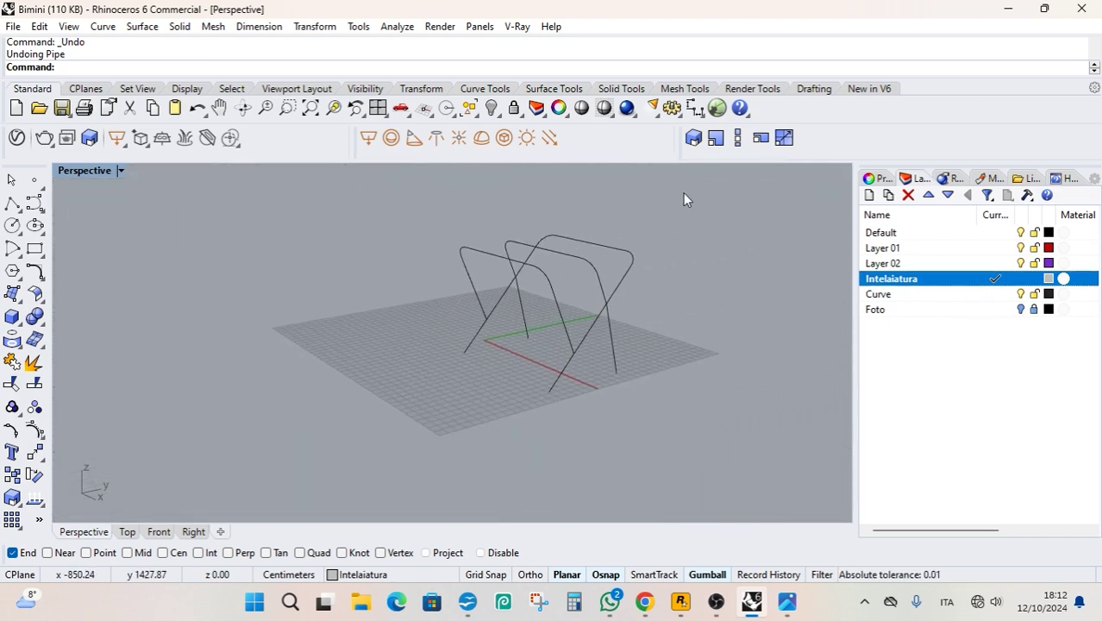
{"action": "left_click", "coordinate": [181, 26]}
{"action": "left_click", "coordinate": [203, 230]}
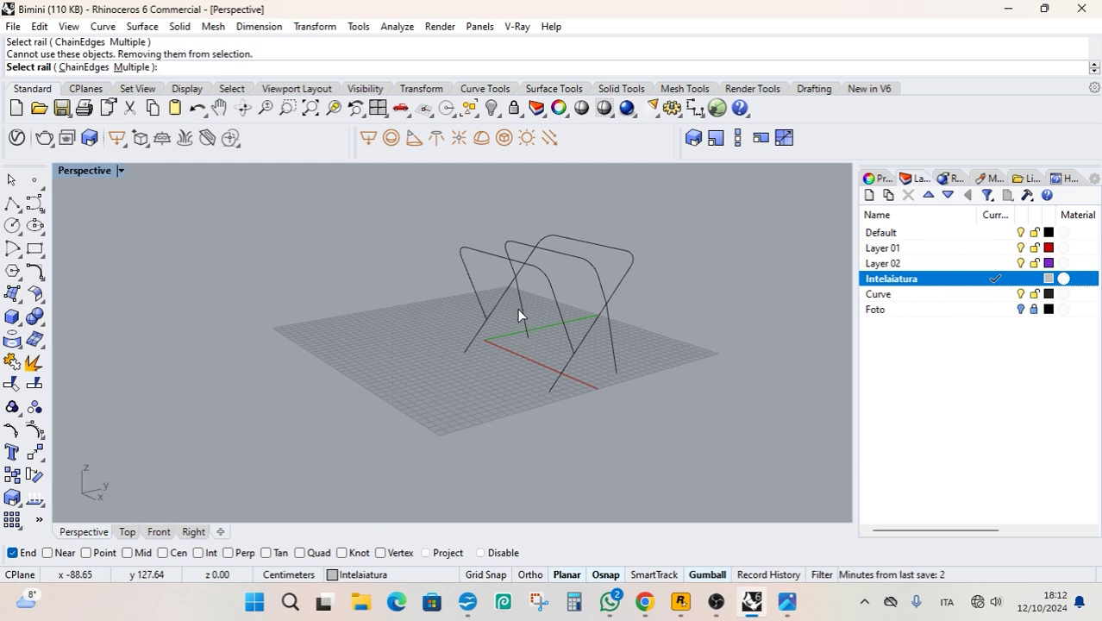
{"action": "left_click", "coordinate": [543, 281]}
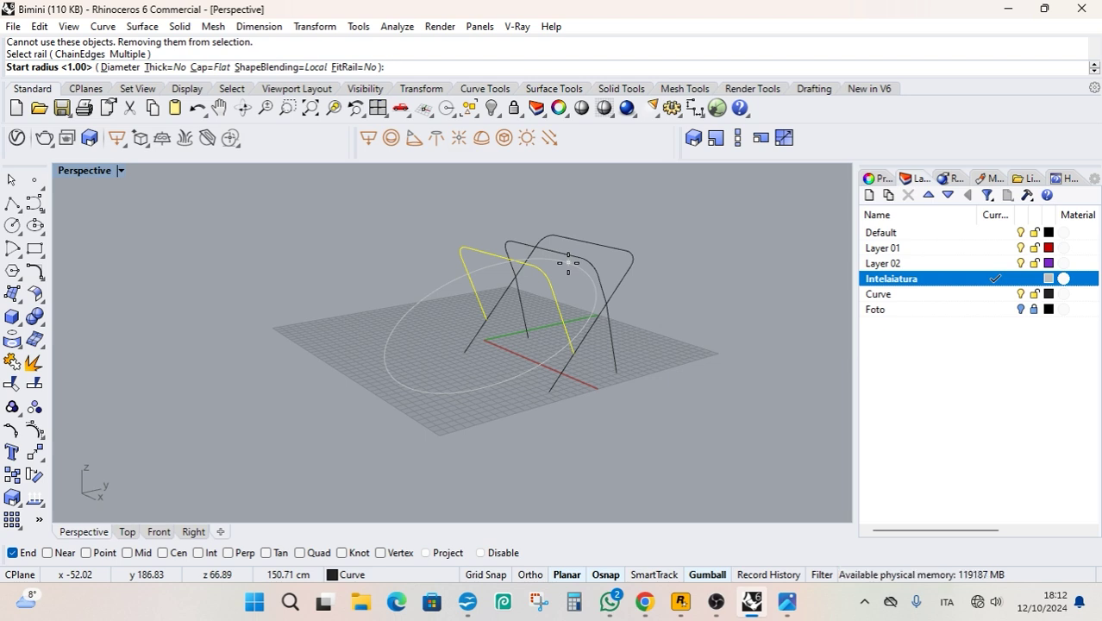
{"action": "left_click", "coordinate": [567, 263]}
{"action": "left_click", "coordinate": [567, 263]}
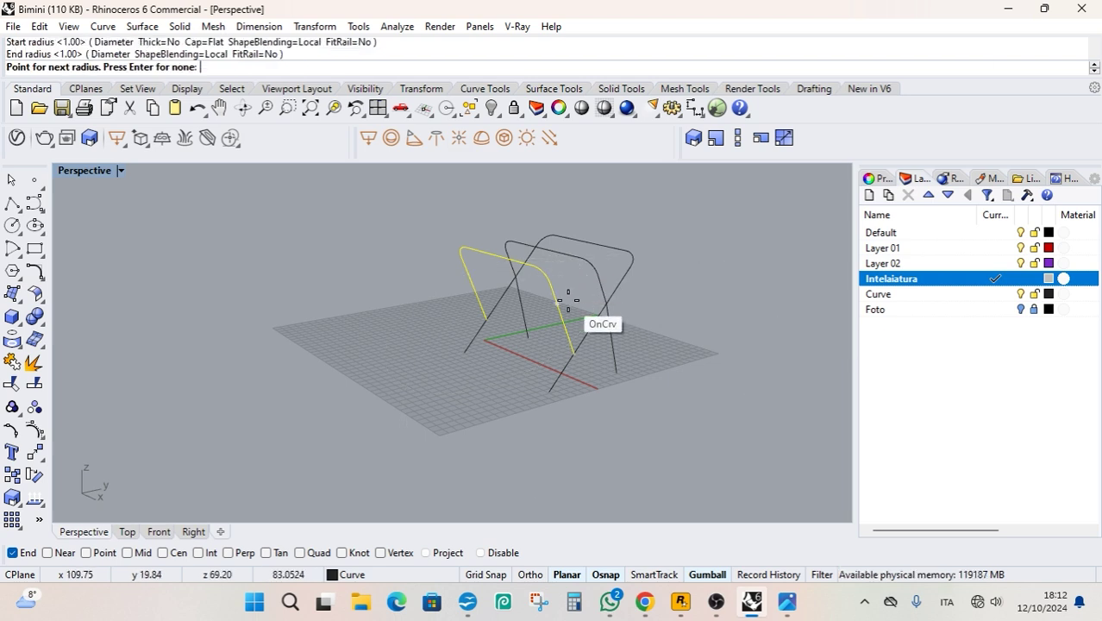
{"action": "key", "text": "Return"}
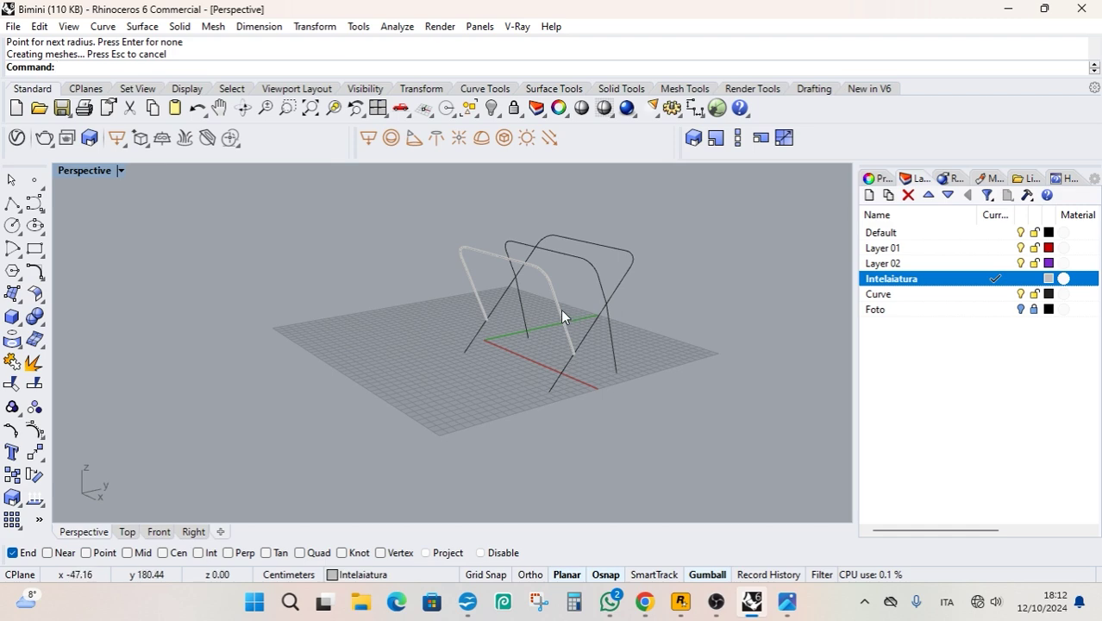
{"action": "scroll", "coordinate": [557, 293], "scroll_direction": "up", "scroll_amount": 5}
{"action": "right_click_drag", "start_coordinate": [552, 281], "coordinate": [614, 371]}
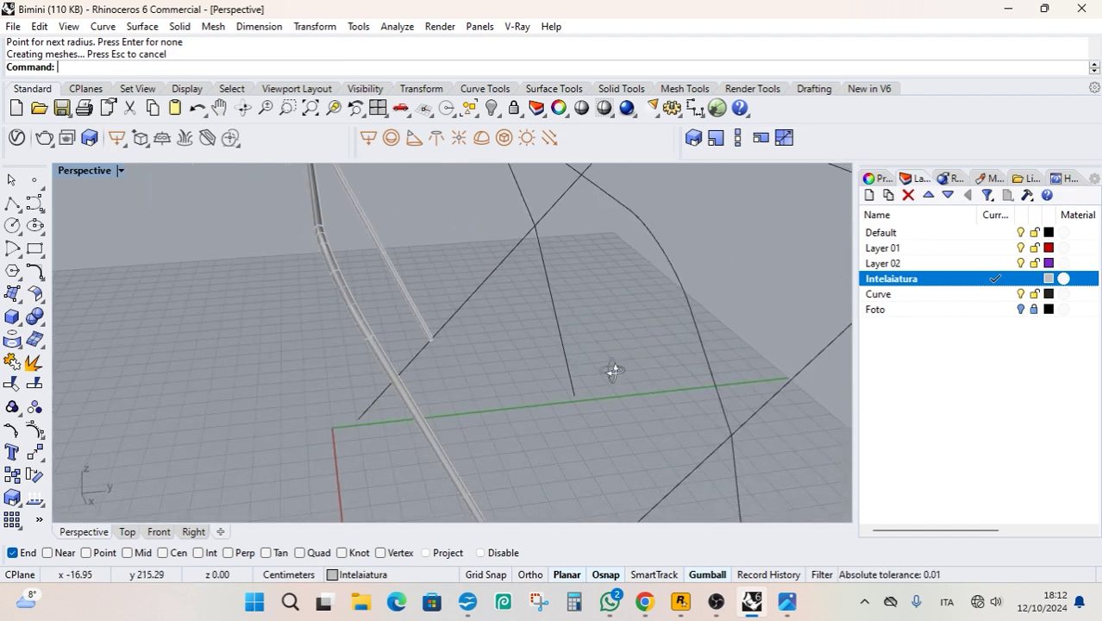
{"action": "key", "text": "ctrl+z"}
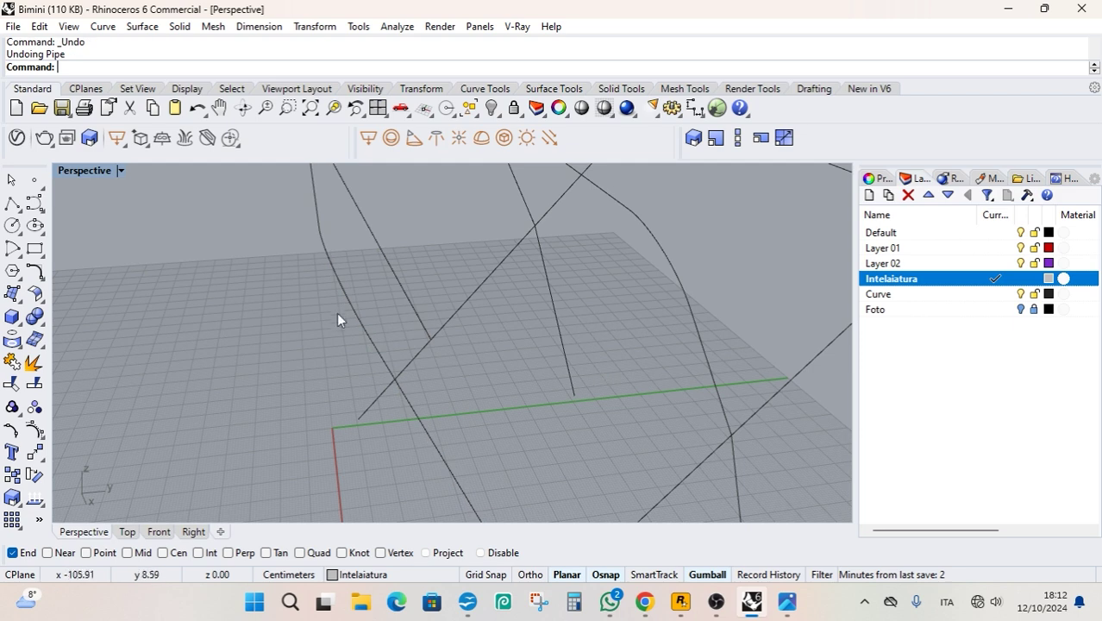
Try pipes with a 2 cm radius around all three arch curves, and undo them.
{"action": "scroll", "coordinate": [340, 287], "scroll_direction": "down", "scroll_amount": 4}
{"action": "right_click_drag", "start_coordinate": [383, 308], "coordinate": [476, 289]}
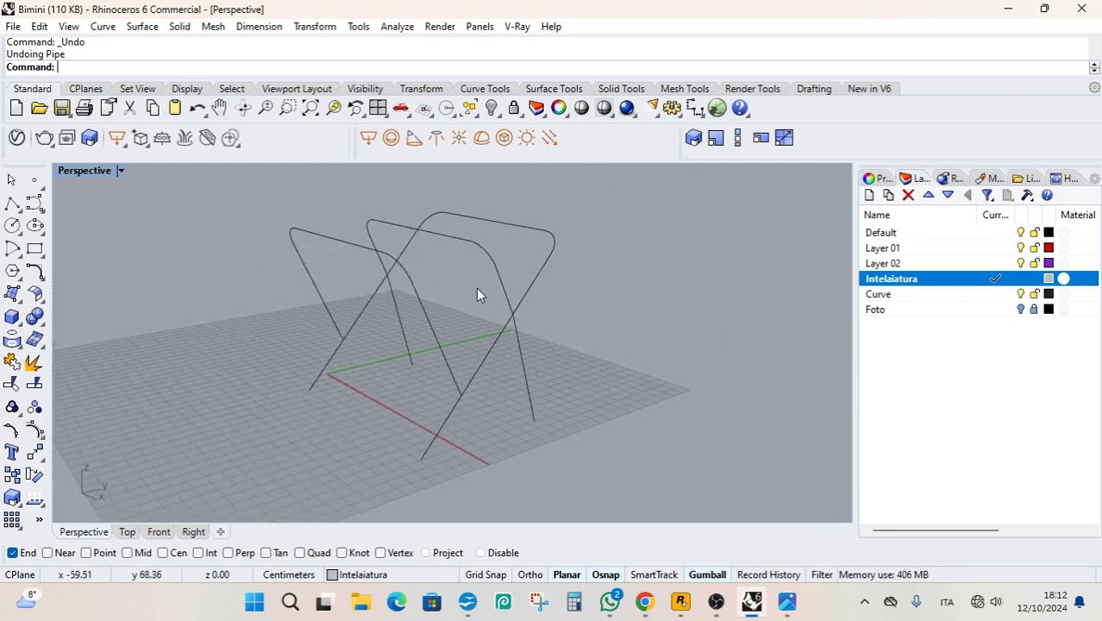
{"action": "left_click_drag", "start_coordinate": [211, 497], "coordinate": [211, 498]}
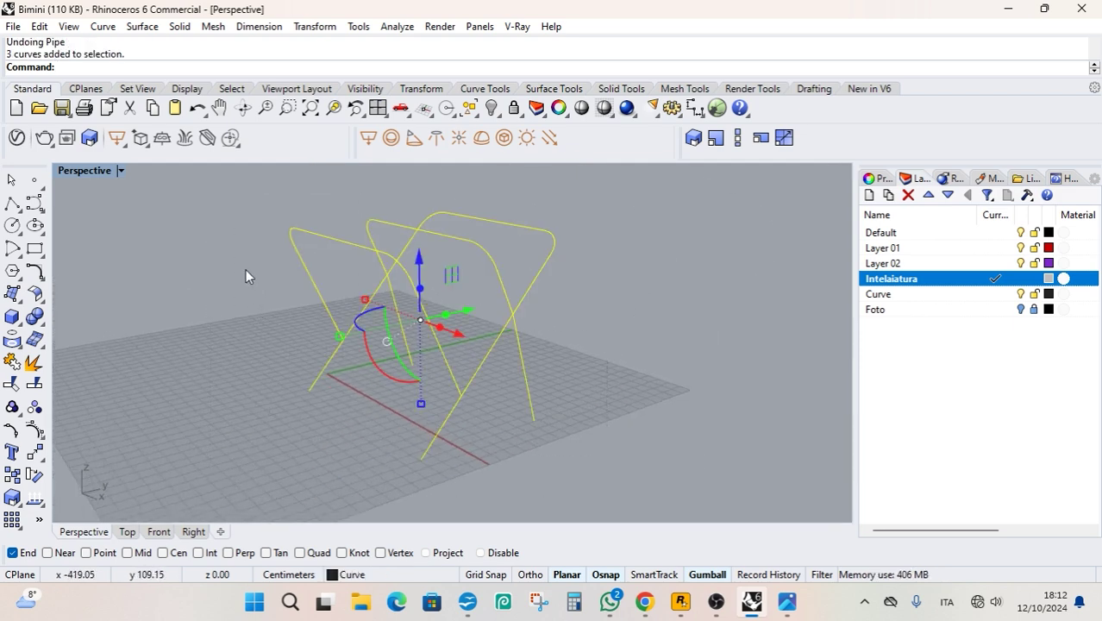
{"action": "right_click", "coordinate": [246, 270]}
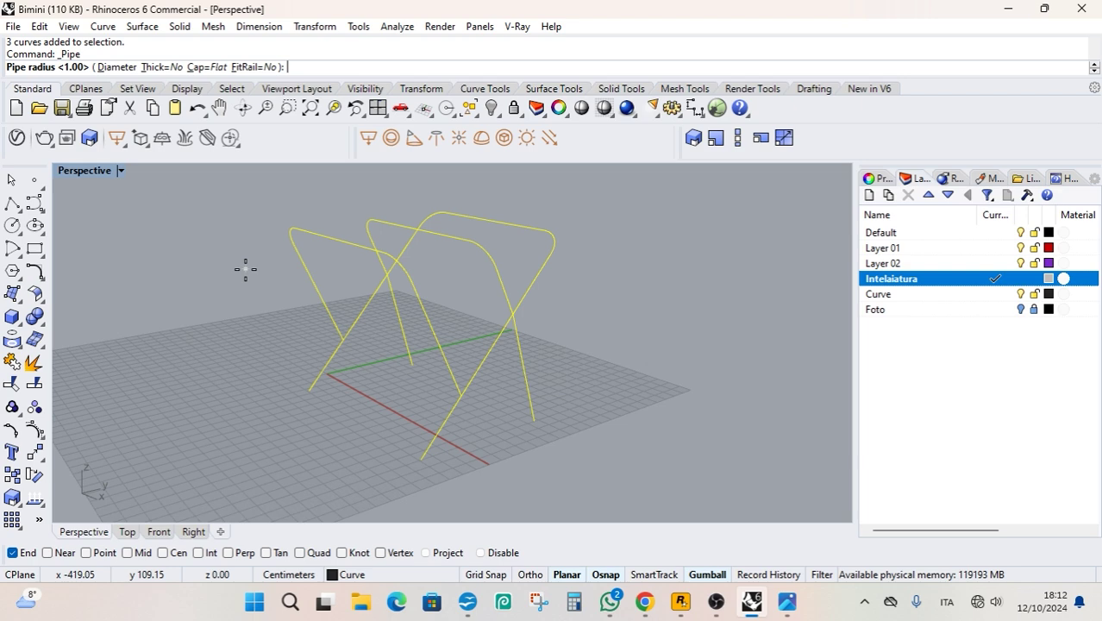
{"action": "key", "text": "Return"}
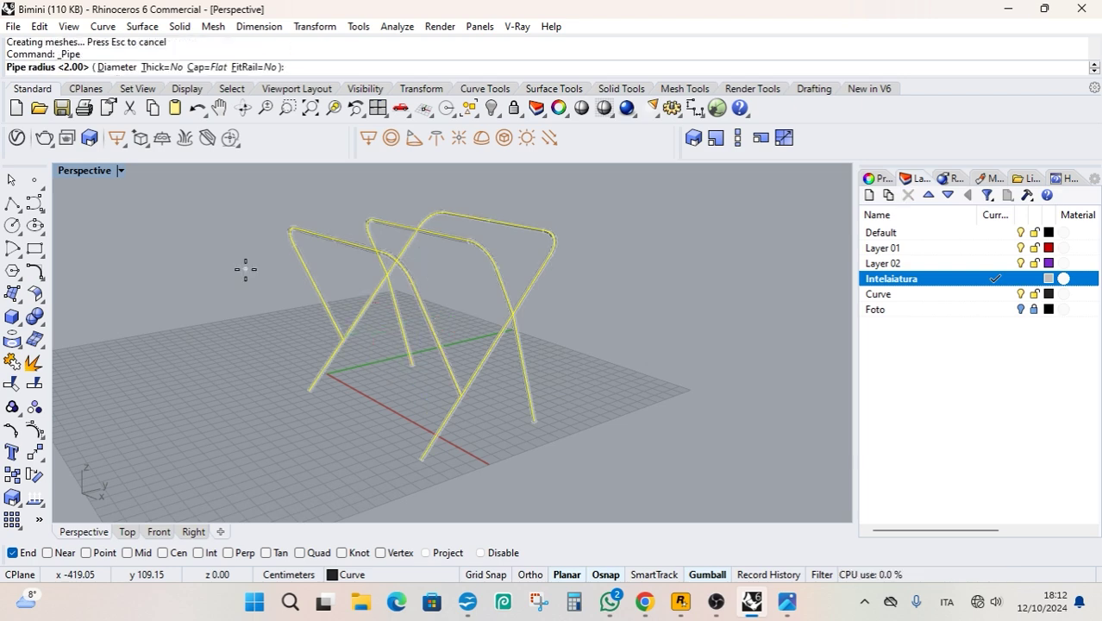
{"action": "key", "text": "Return"}
{"action": "scroll", "coordinate": [419, 281], "scroll_direction": "up", "scroll_amount": 3}
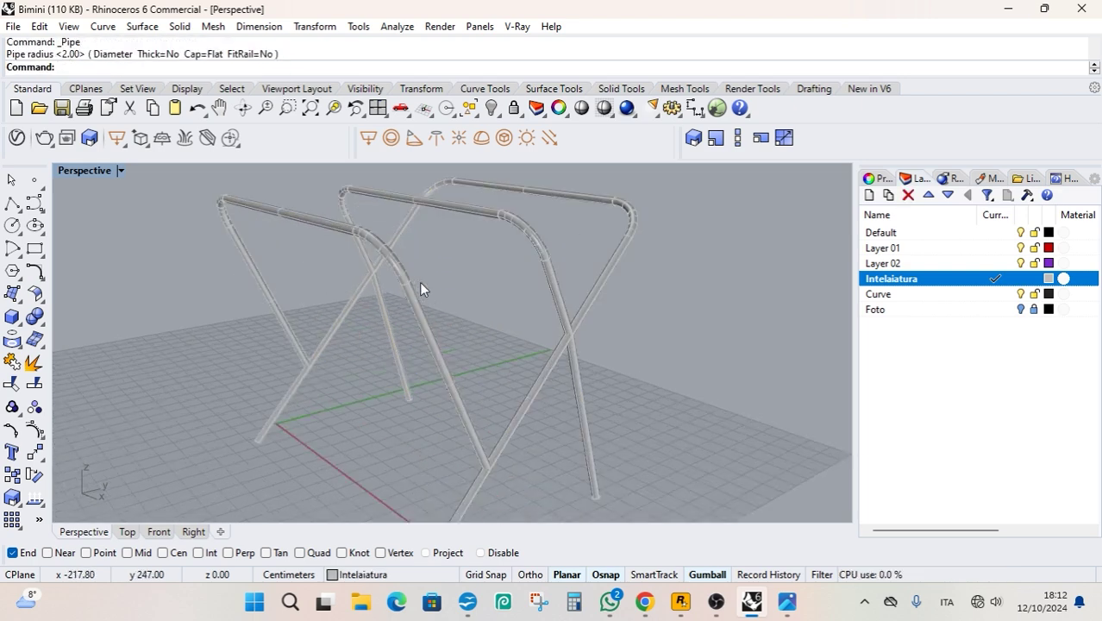
{"action": "left_click", "coordinate": [786, 602]}
{"action": "left_click", "coordinate": [786, 604]}
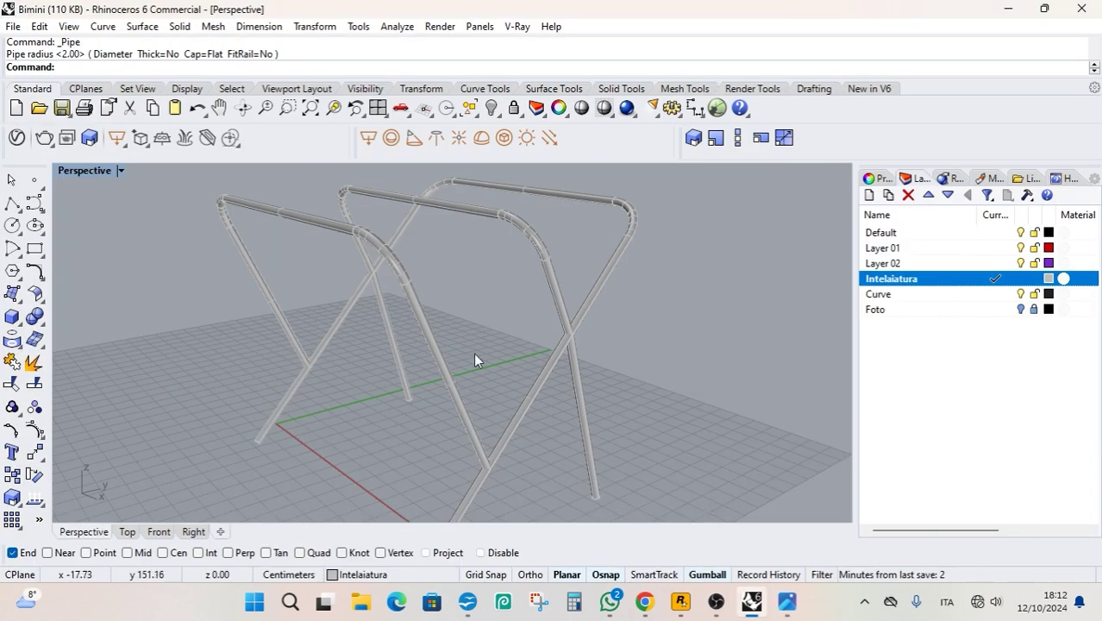
{"action": "key", "text": "ctrl+z"}
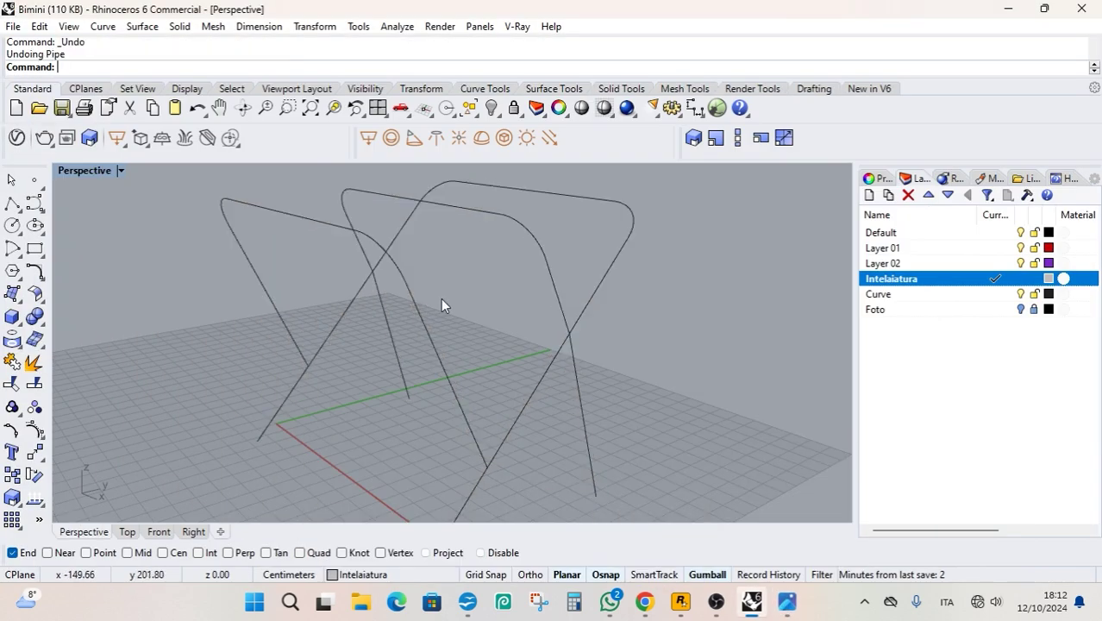
Create pipes with a 1.5 cm radius and flat caps around all three arch curves on the Intelaiatura layer.
{"action": "scroll", "coordinate": [442, 301], "scroll_direction": "down", "scroll_amount": 5}
{"action": "left_click_drag", "start_coordinate": [540, 253], "coordinate": [301, 417]}
{"action": "key", "text": "Return"}
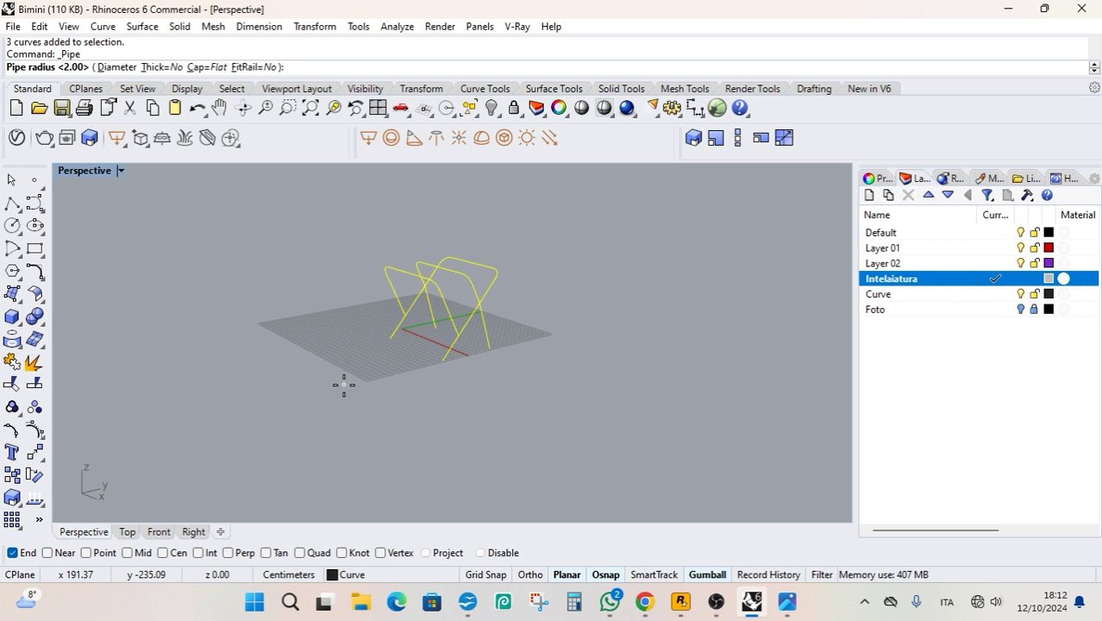
{"action": "type", "text": "1.5"}
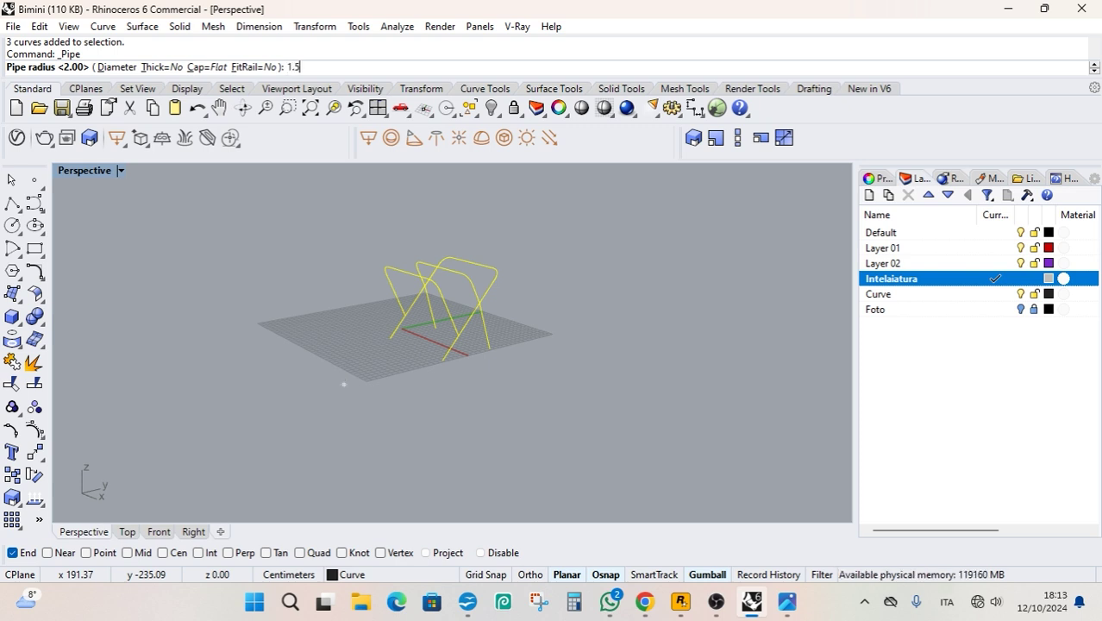
{"action": "key", "text": "Return"}
{"action": "key", "text": "Return"}
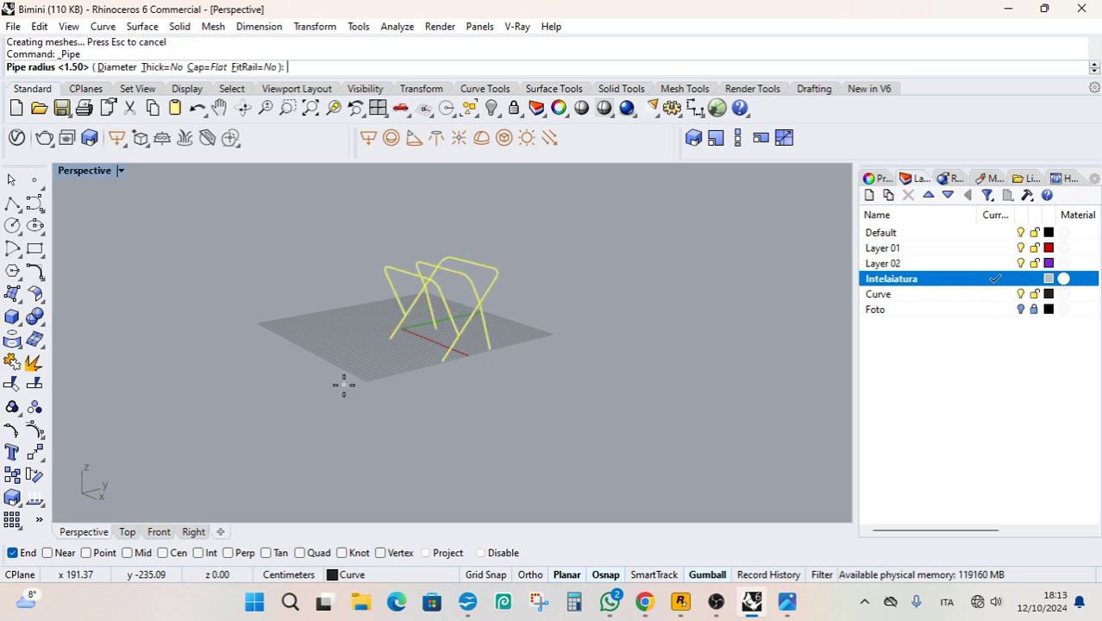
Confirm the 1.5 cm pipe radius for the three arches and save the Bimini file.
{"action": "key", "text": "Return"}
{"action": "scroll", "coordinate": [449, 293], "scroll_direction": "up", "scroll_amount": 5}
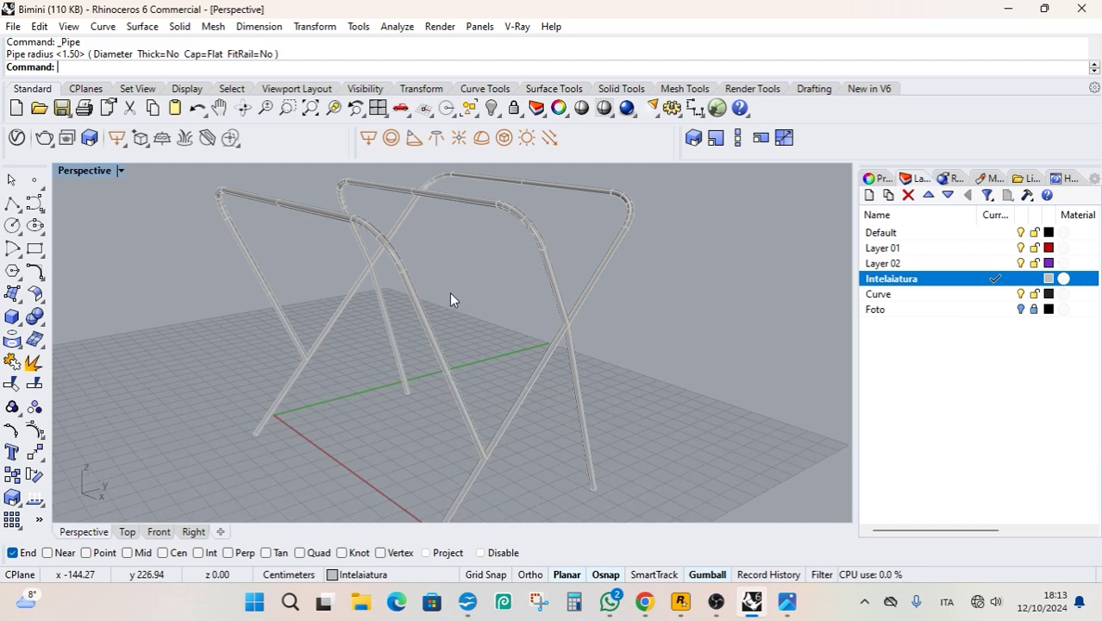
{"action": "scroll", "coordinate": [521, 325], "scroll_direction": "up", "scroll_amount": 2}
{"action": "right_click_drag", "start_coordinate": [521, 325], "coordinate": [216, 224]}
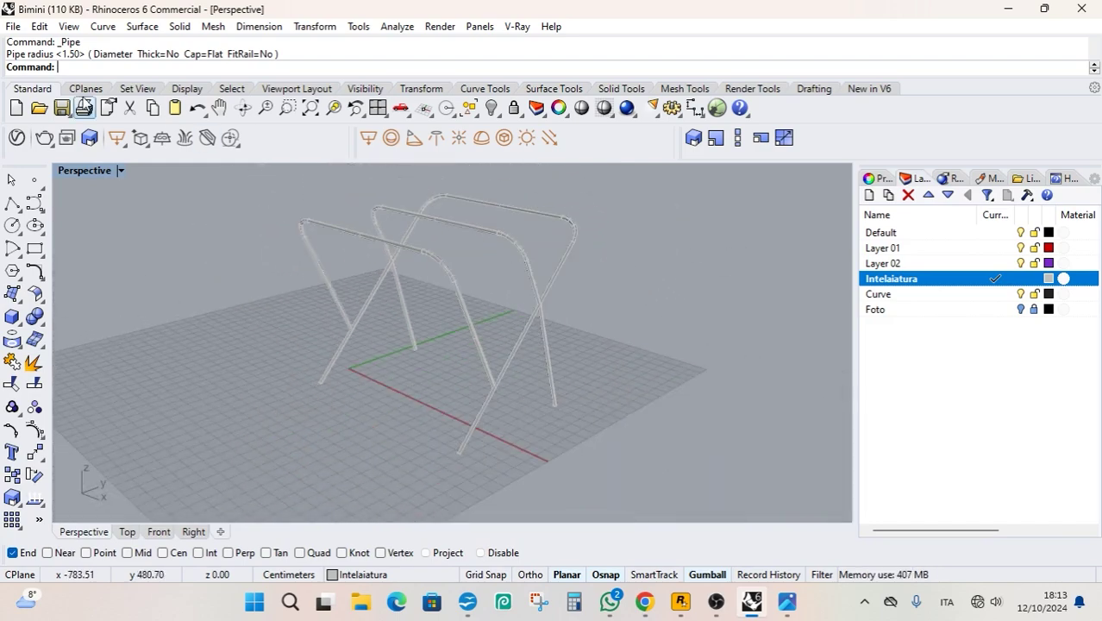
{"action": "left_click", "coordinate": [61, 107]}
Compare the lower leg joint between the front and diagonal arches in the side view with the bimini.jpg reference photo.
{"action": "left_click", "coordinate": [786, 602]}
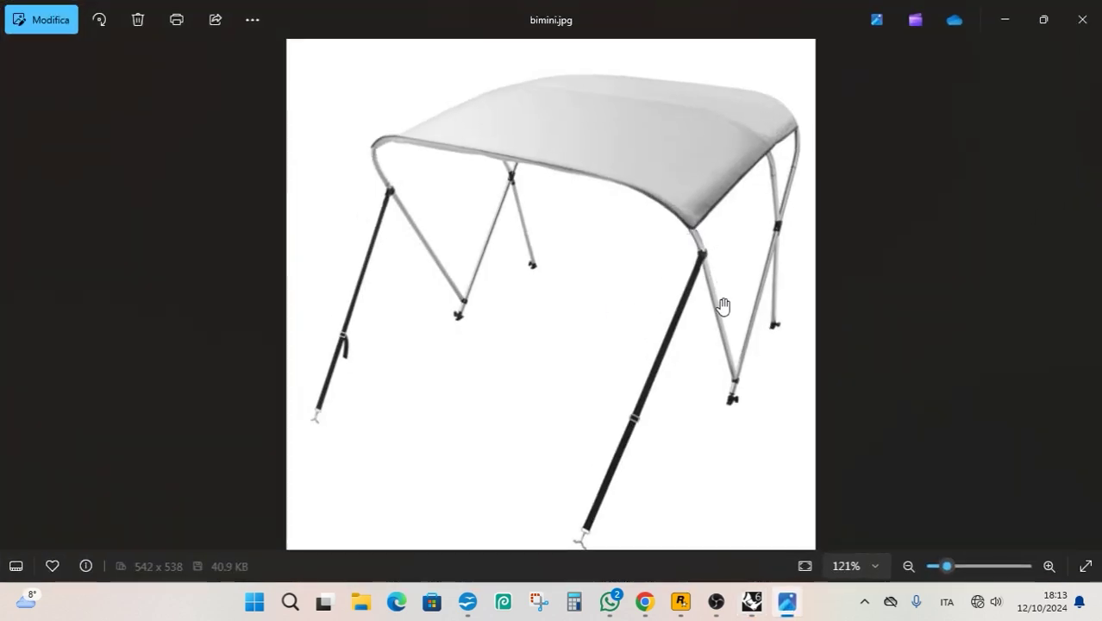
{"action": "scroll", "coordinate": [743, 388], "scroll_direction": "up", "scroll_amount": 2}
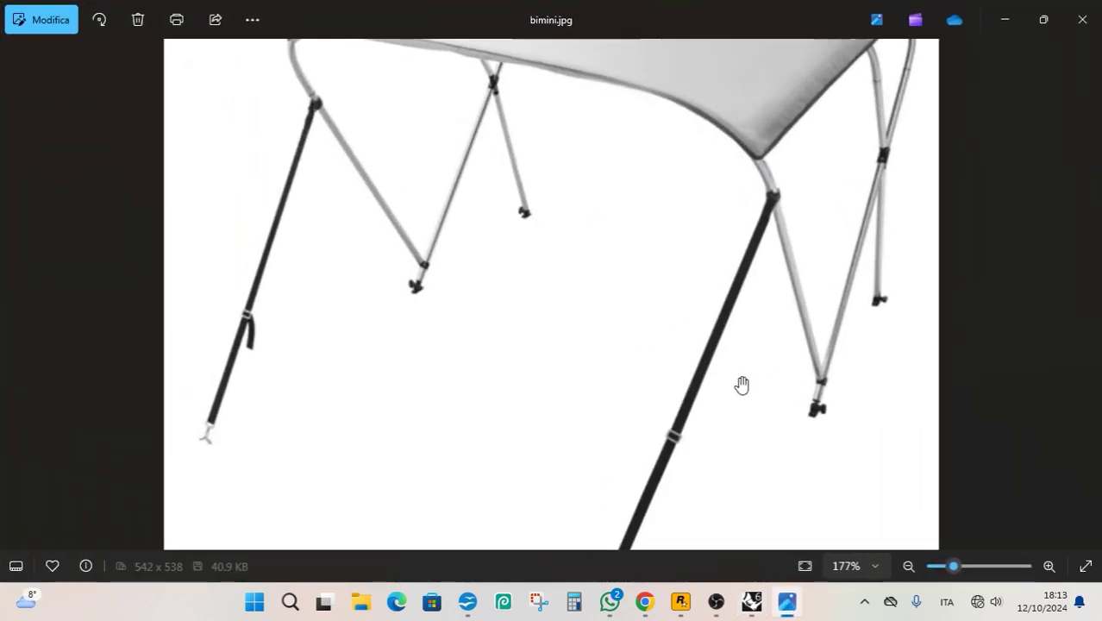
{"action": "scroll", "coordinate": [397, 236], "scroll_direction": "up", "scroll_amount": 5}
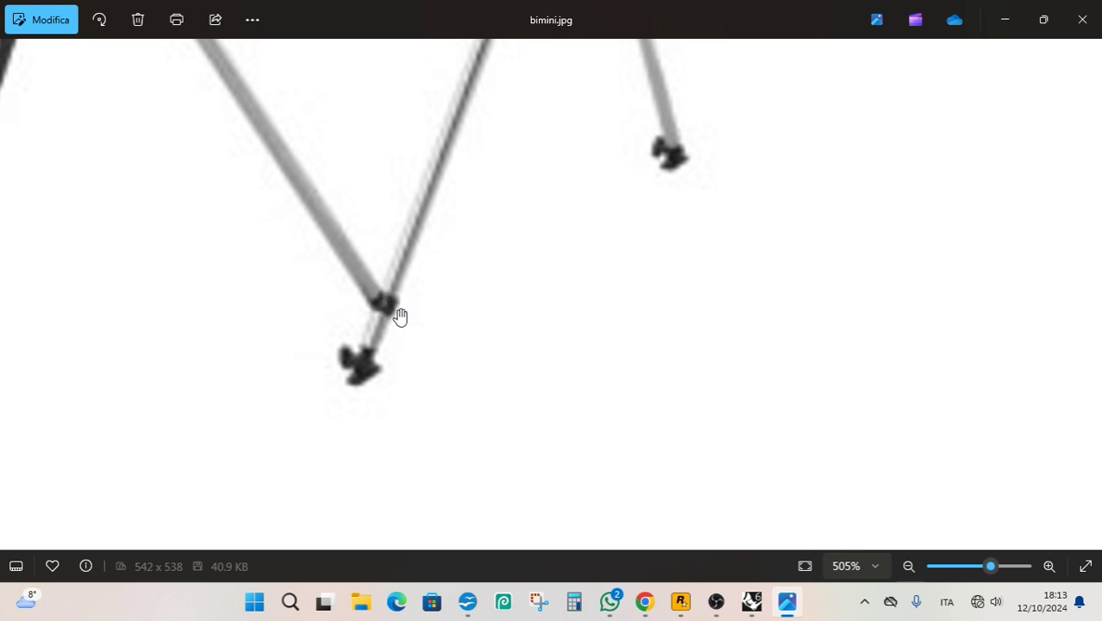
{"action": "scroll", "coordinate": [400, 317], "scroll_direction": "down", "scroll_amount": 4}
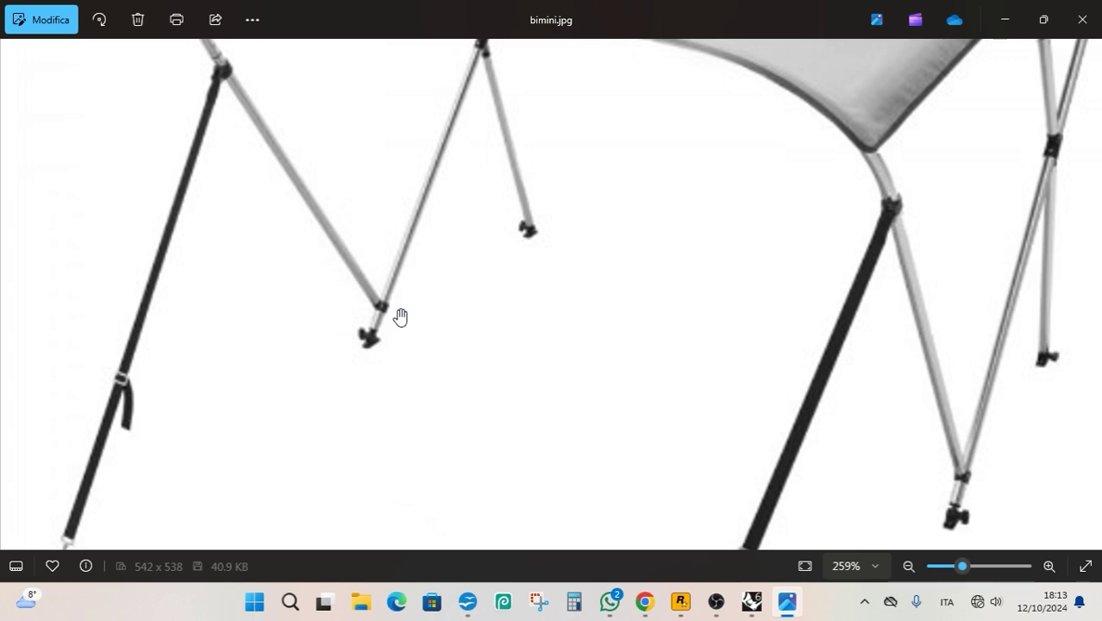
{"action": "scroll", "coordinate": [400, 317], "scroll_direction": "down", "scroll_amount": 1}
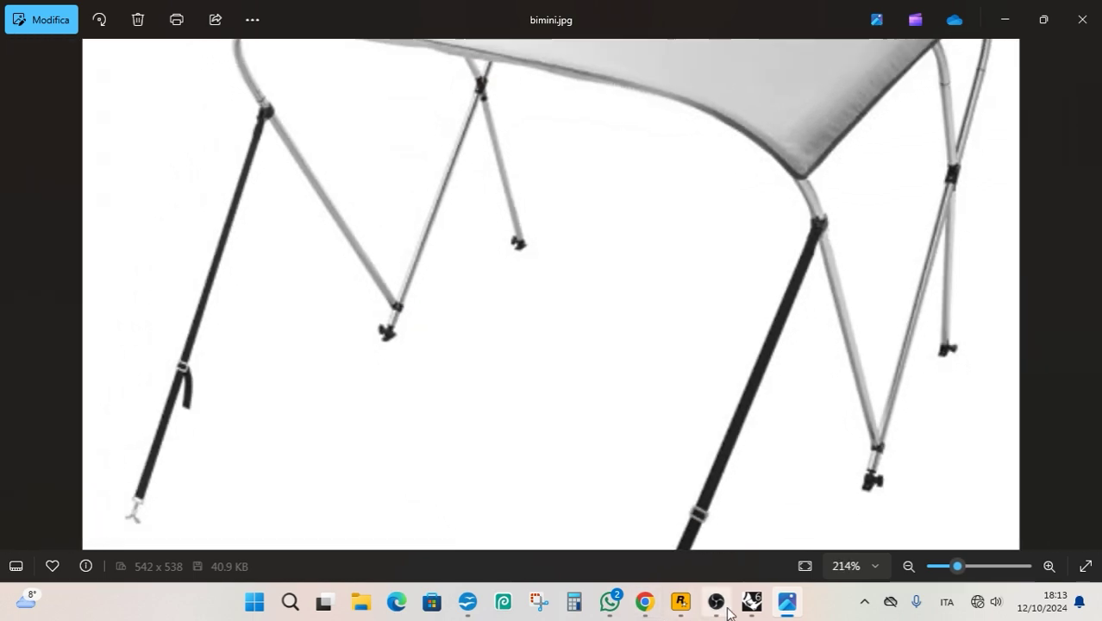
{"action": "left_click", "coordinate": [752, 601]}
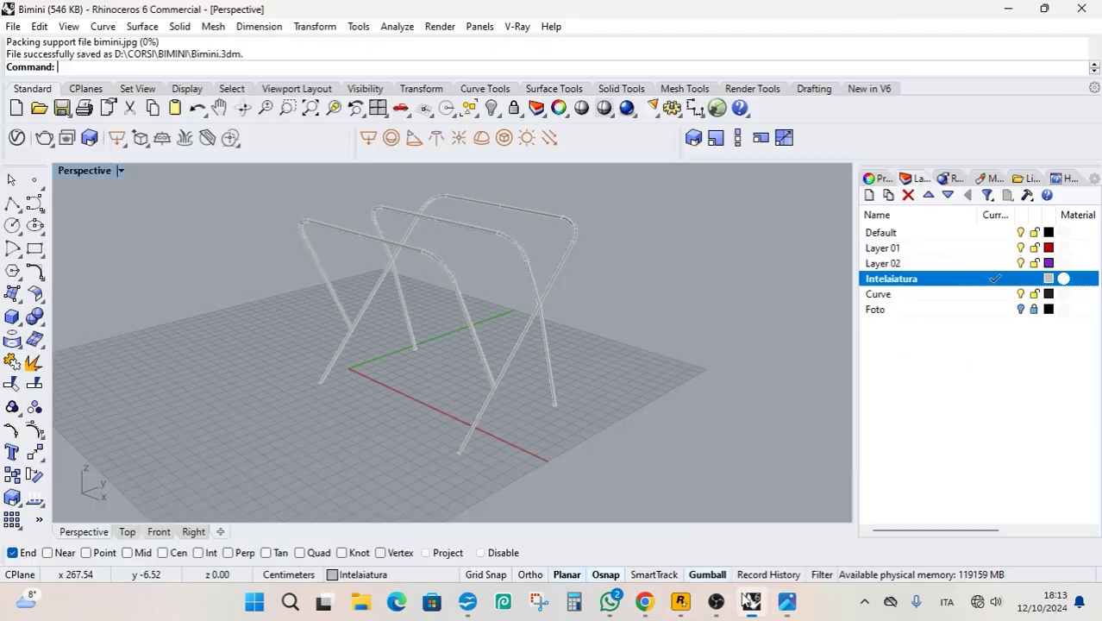
{"action": "left_click", "coordinate": [185, 532]}
{"action": "scroll", "coordinate": [417, 390], "scroll_direction": "up", "scroll_amount": 5}
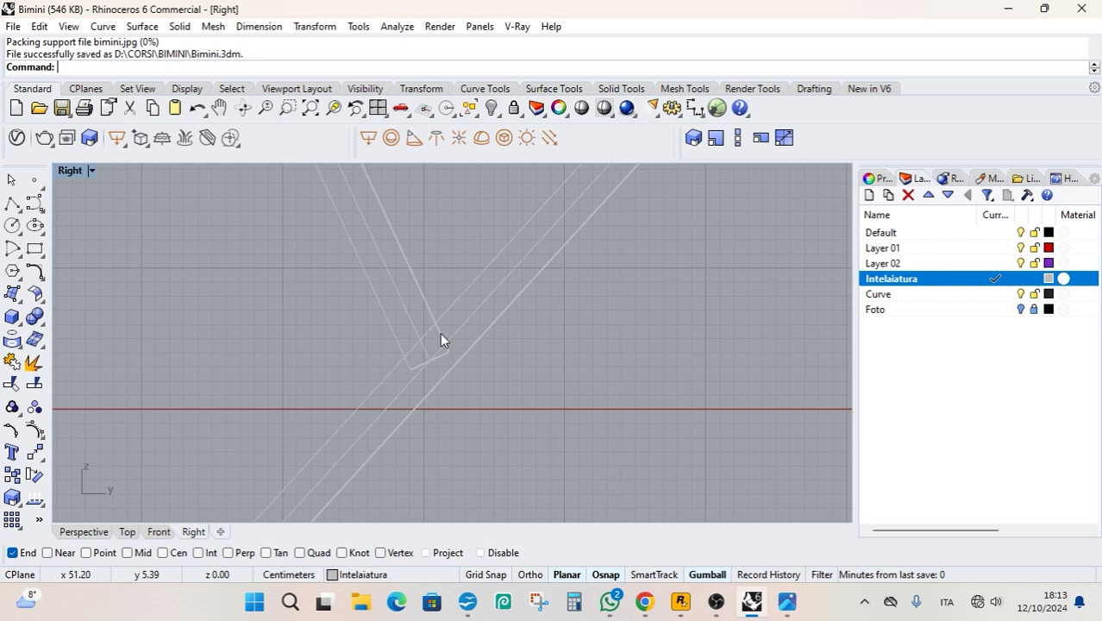
{"action": "left_click", "coordinate": [786, 601]}
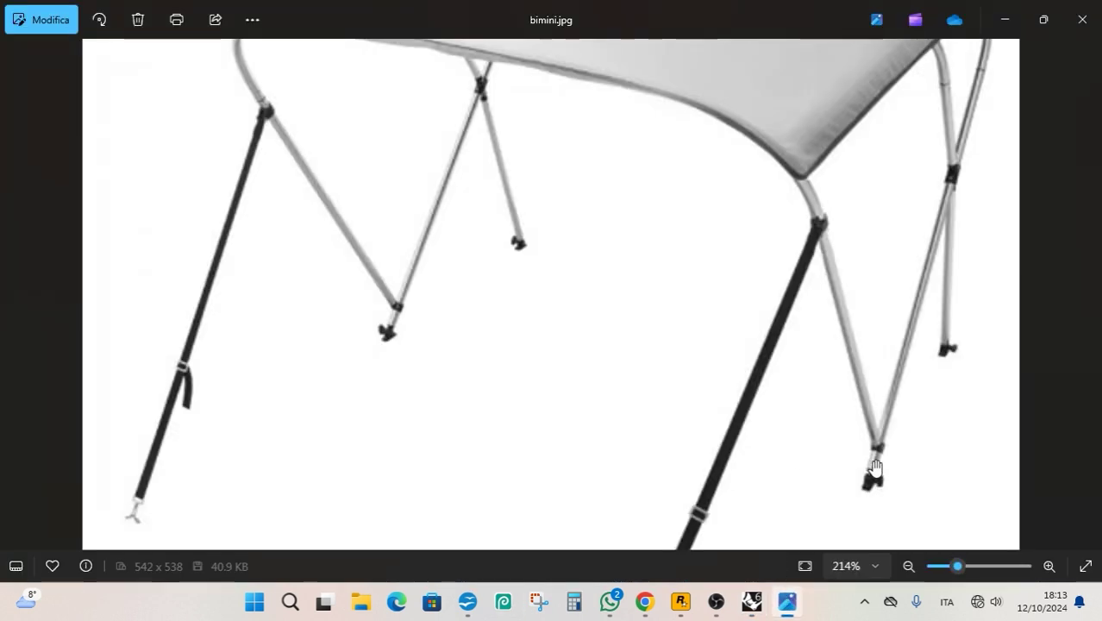
{"action": "left_click", "coordinate": [789, 602]}
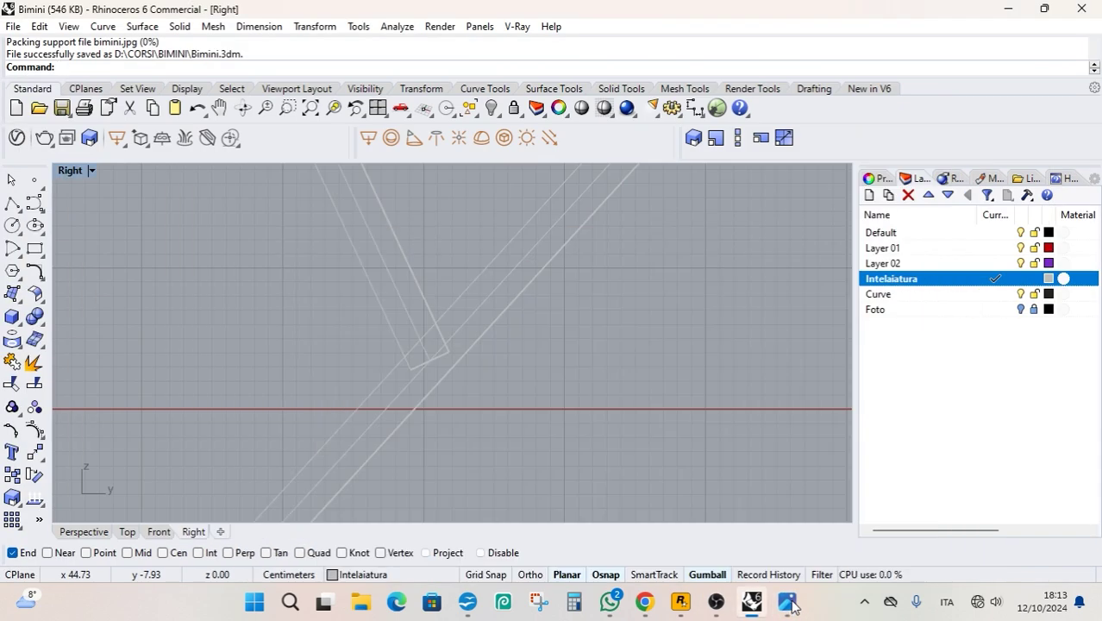
{"action": "scroll", "coordinate": [579, 383], "scroll_direction": "down", "scroll_amount": 4}
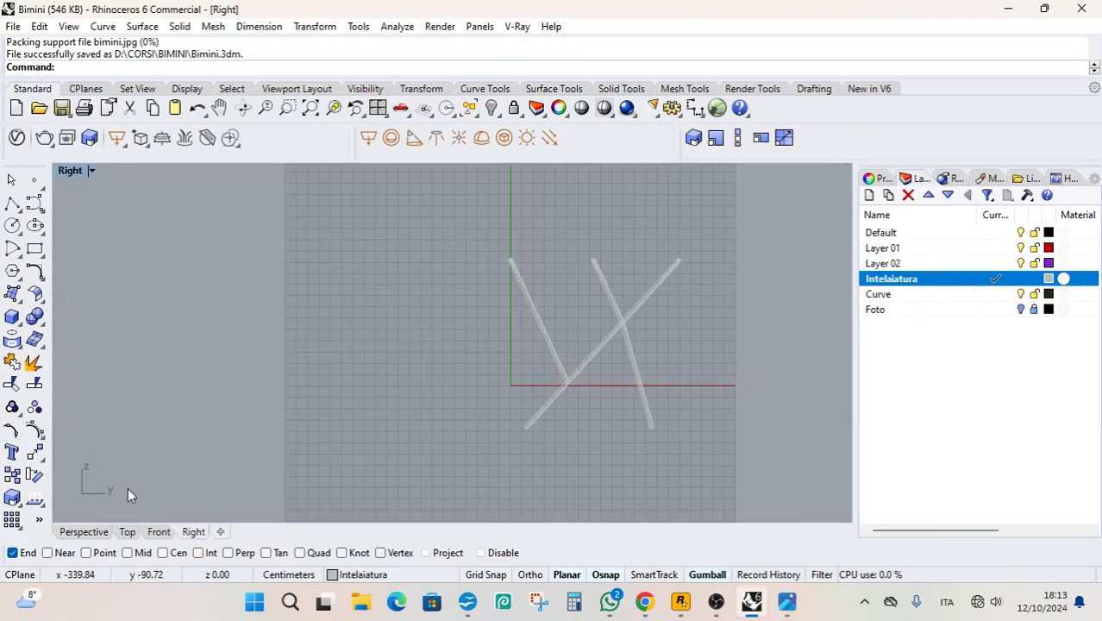
{"action": "left_click", "coordinate": [87, 531]}
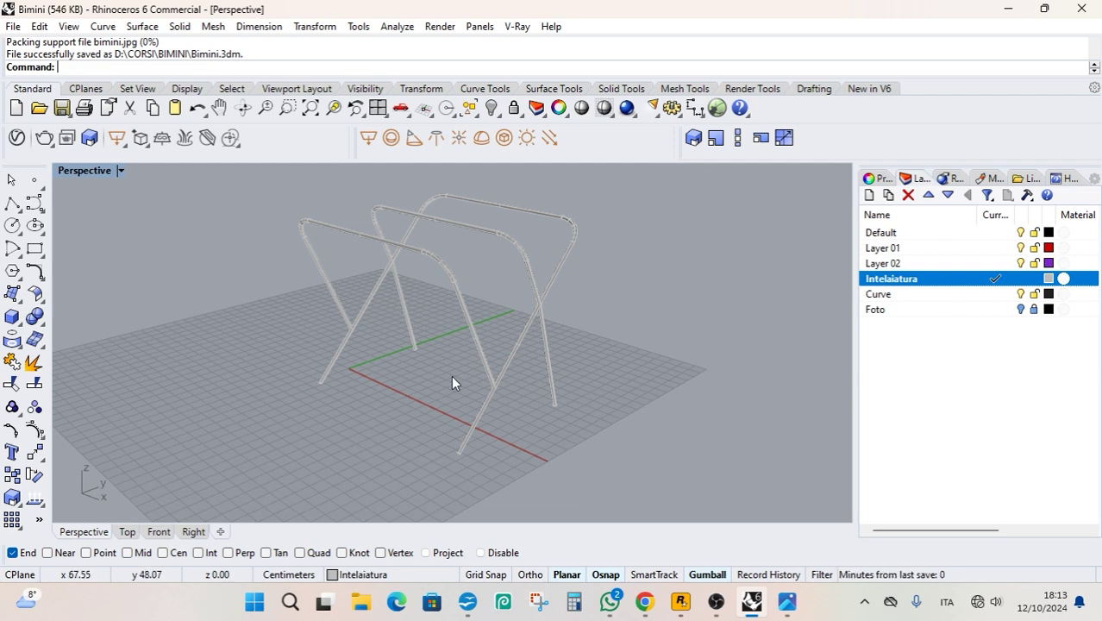
Undo the pipes around the arches and select the foremost arch curve in the side view.
{"action": "key", "text": "ctrl+z"}
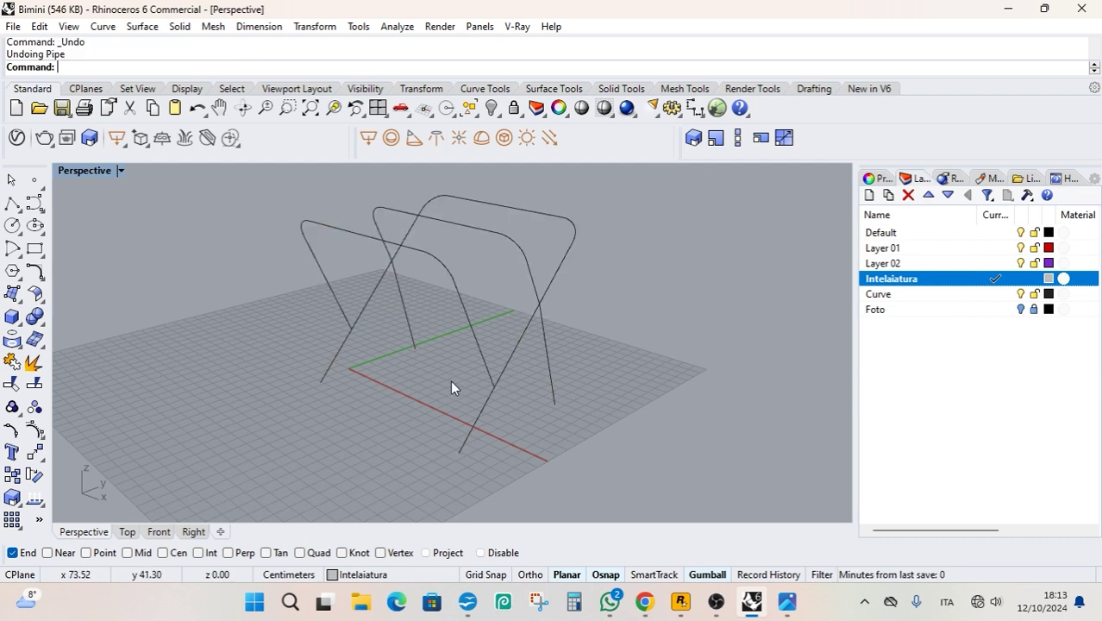
{"action": "left_click", "coordinate": [459, 297]}
{"action": "left_click", "coordinate": [193, 531]}
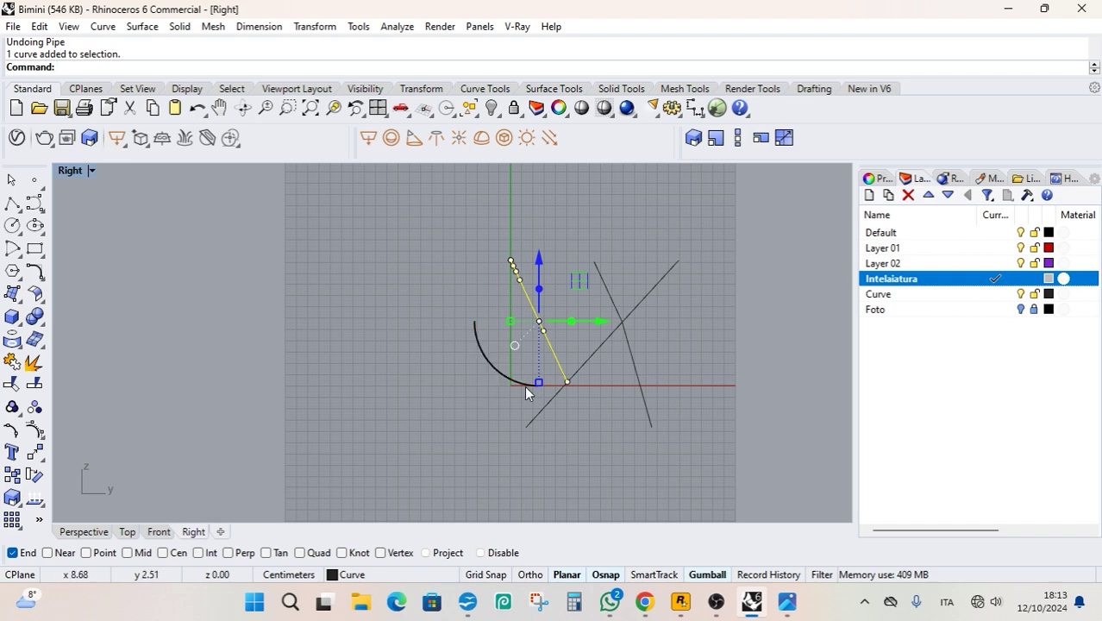
{"action": "scroll", "coordinate": [568, 382], "scroll_direction": "up", "scroll_amount": 5}
{"action": "scroll", "coordinate": [569, 406], "scroll_direction": "down", "scroll_amount": 5}
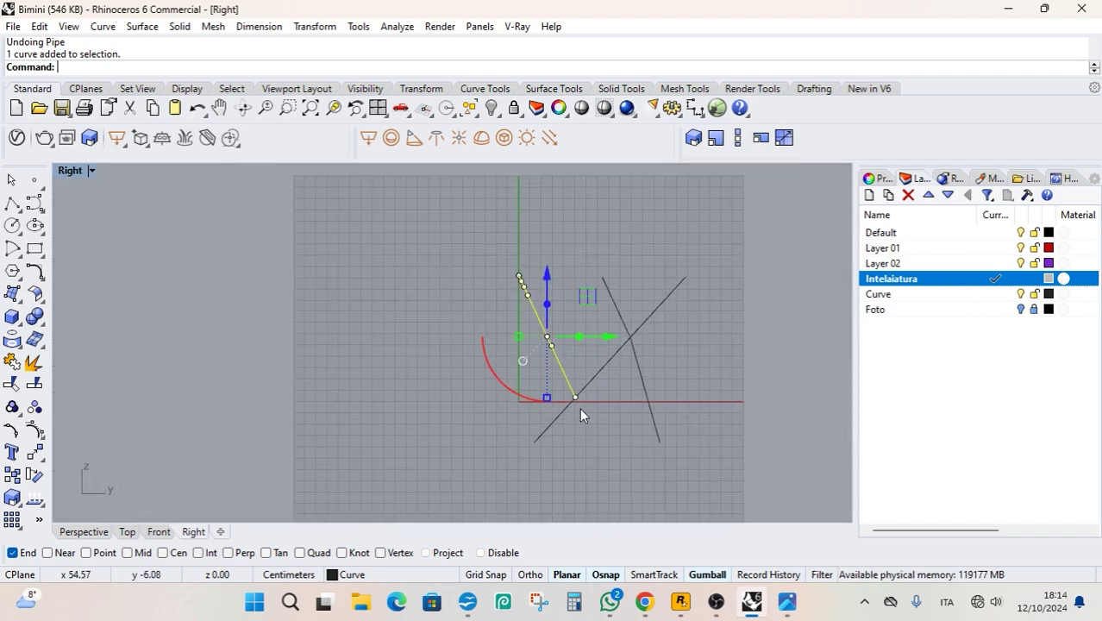
Rotate the foremost arch curve about 16° around its upper midpoint, swinging its lower end past the long diagonal arch.
{"action": "left_click", "coordinate": [41, 466]}
{"action": "left_click", "coordinate": [47, 473]}
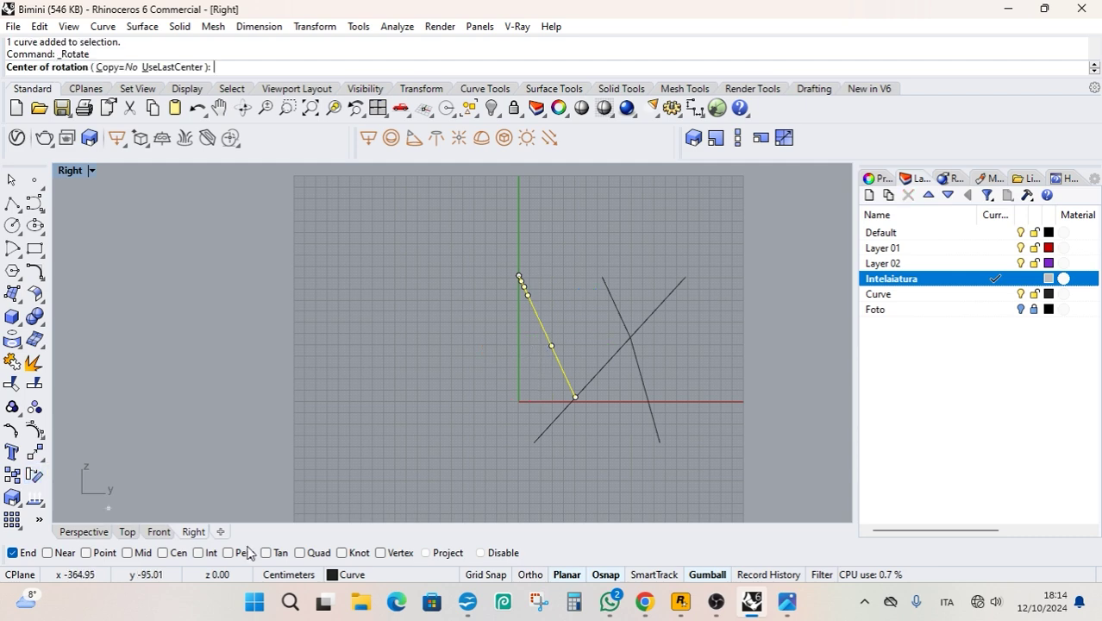
{"action": "left_click", "coordinate": [12, 553]}
{"action": "left_click", "coordinate": [129, 552]}
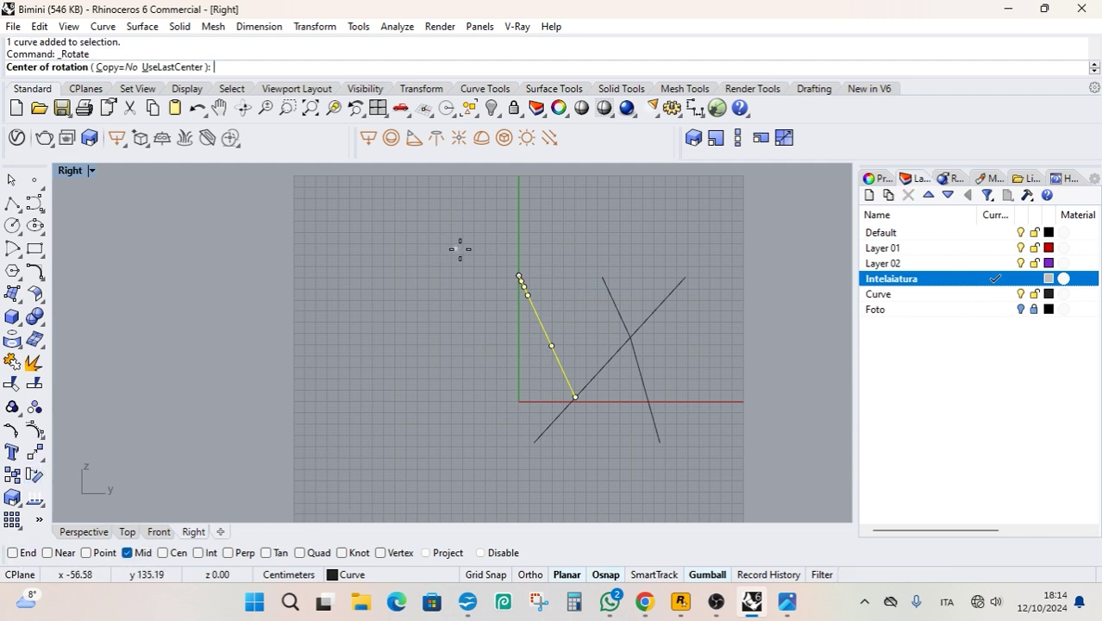
{"action": "left_click", "coordinate": [520, 274]}
{"action": "scroll", "coordinate": [556, 445], "scroll_direction": "up", "scroll_amount": 5}
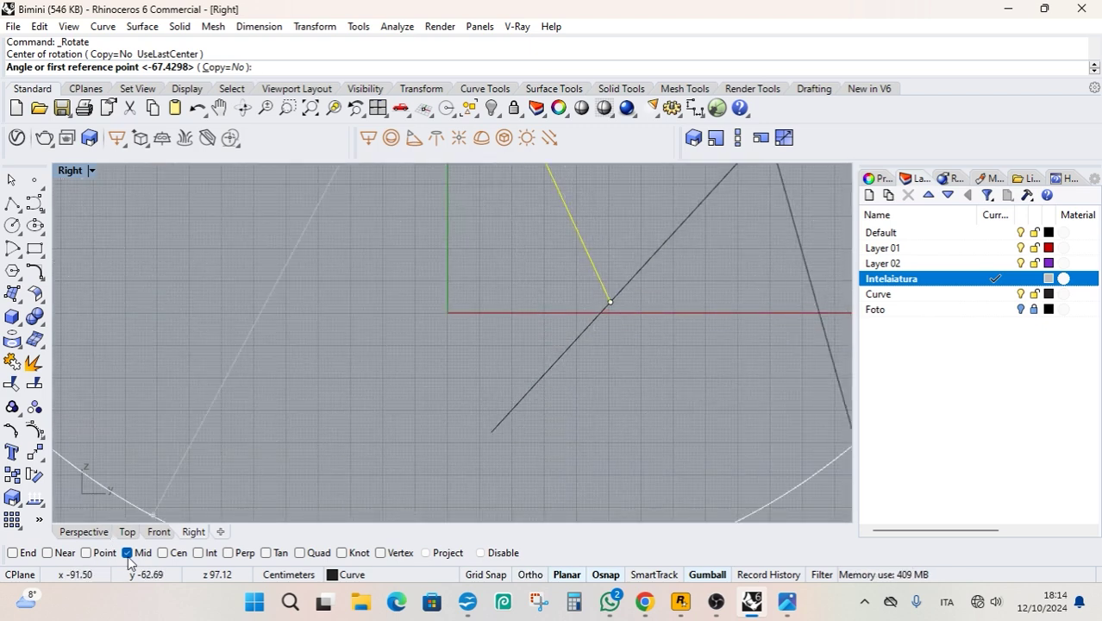
{"action": "left_click", "coordinate": [26, 554]}
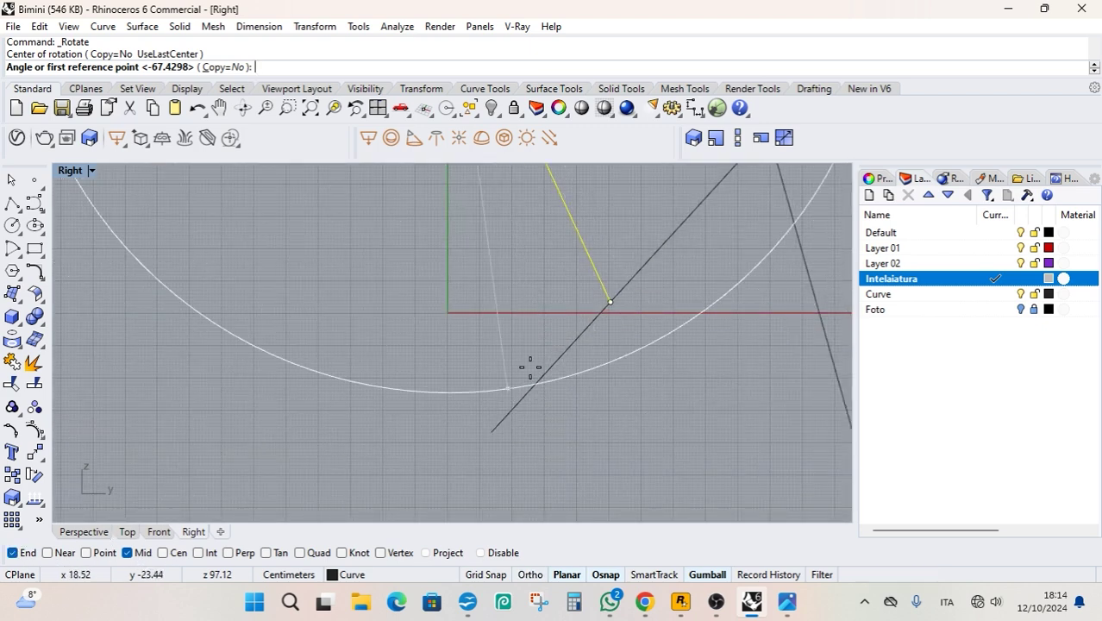
{"action": "left_click", "coordinate": [612, 302]}
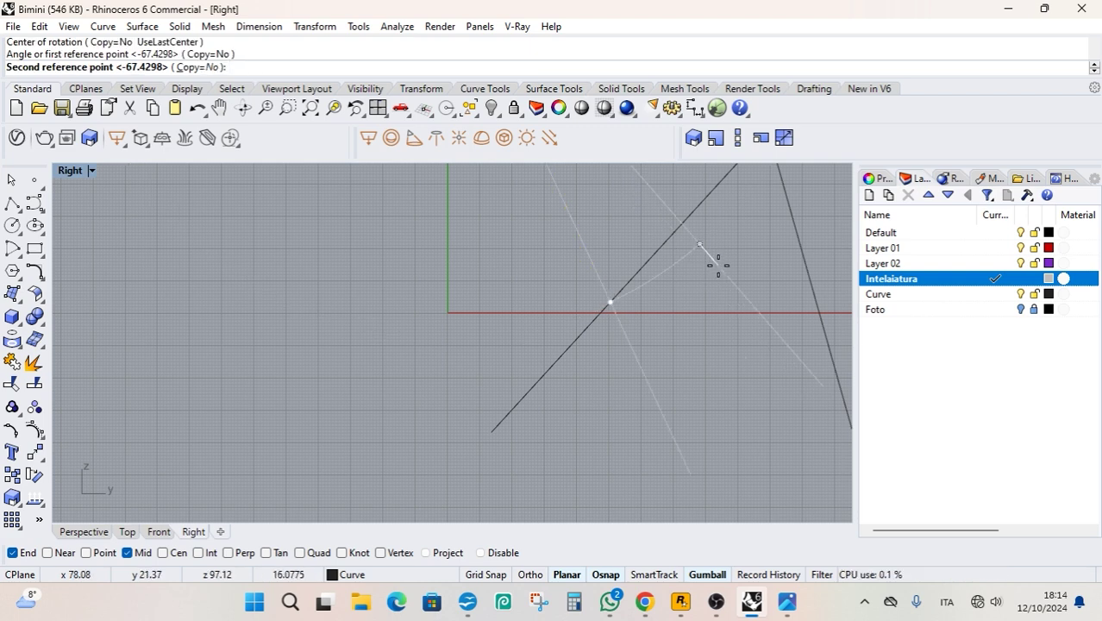
{"action": "left_click", "coordinate": [717, 265]}
{"action": "scroll", "coordinate": [689, 301], "scroll_direction": "down", "scroll_amount": 5}
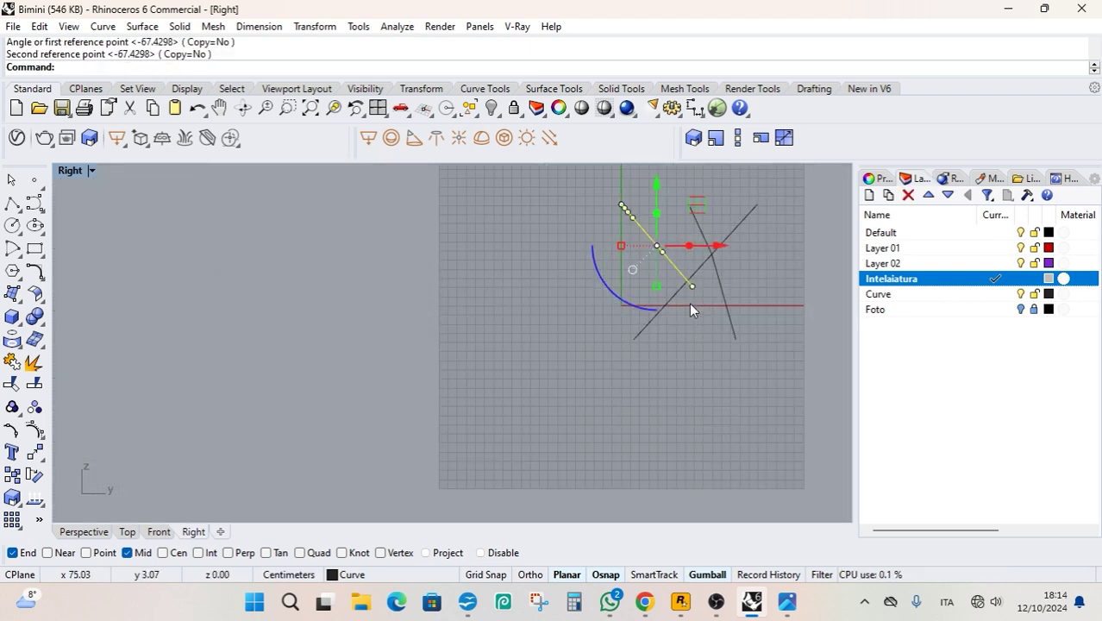
Check the rotated front arch in perspective against the frame shown in the bimini.jpg photo.
{"action": "left_click", "coordinate": [83, 531]}
{"action": "left_click", "coordinate": [605, 373]}
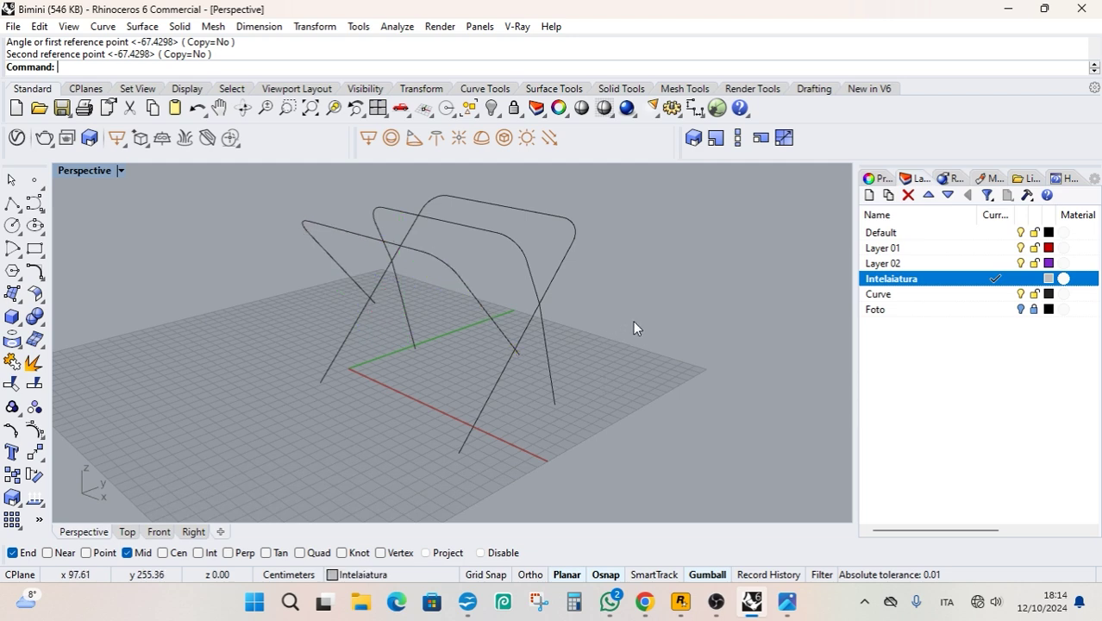
{"action": "right_click_drag", "start_coordinate": [635, 322], "coordinate": [544, 289]}
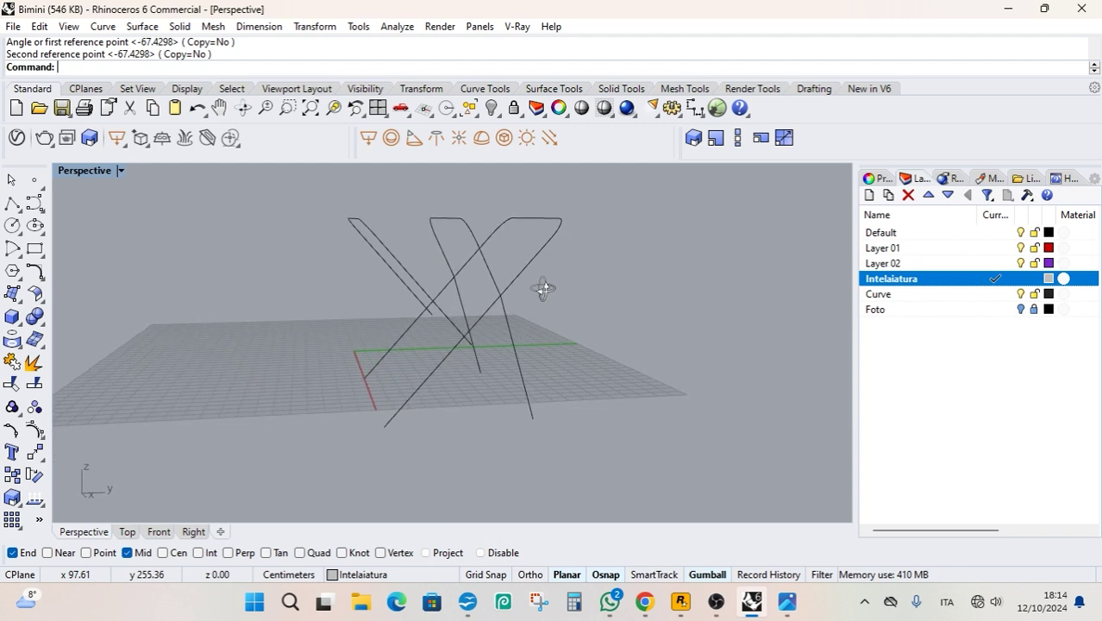
{"action": "left_click", "coordinate": [786, 601]}
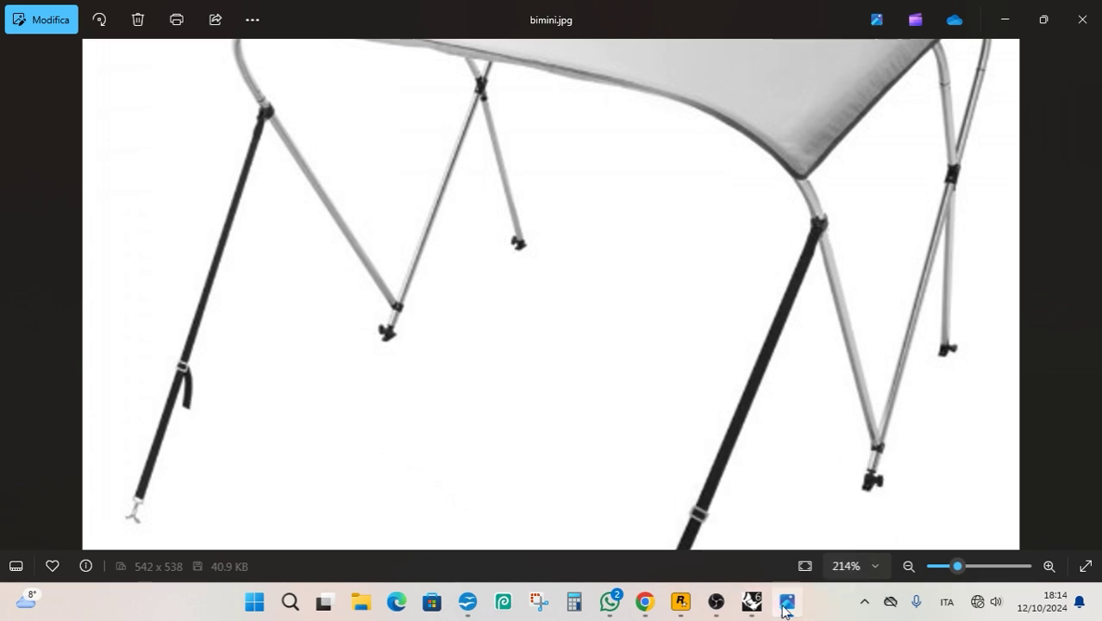
{"action": "left_click", "coordinate": [752, 601]}
Try moving the foremost arch curve horizontally away from the other two arches, and undo the move.
{"action": "left_click", "coordinate": [443, 310]}
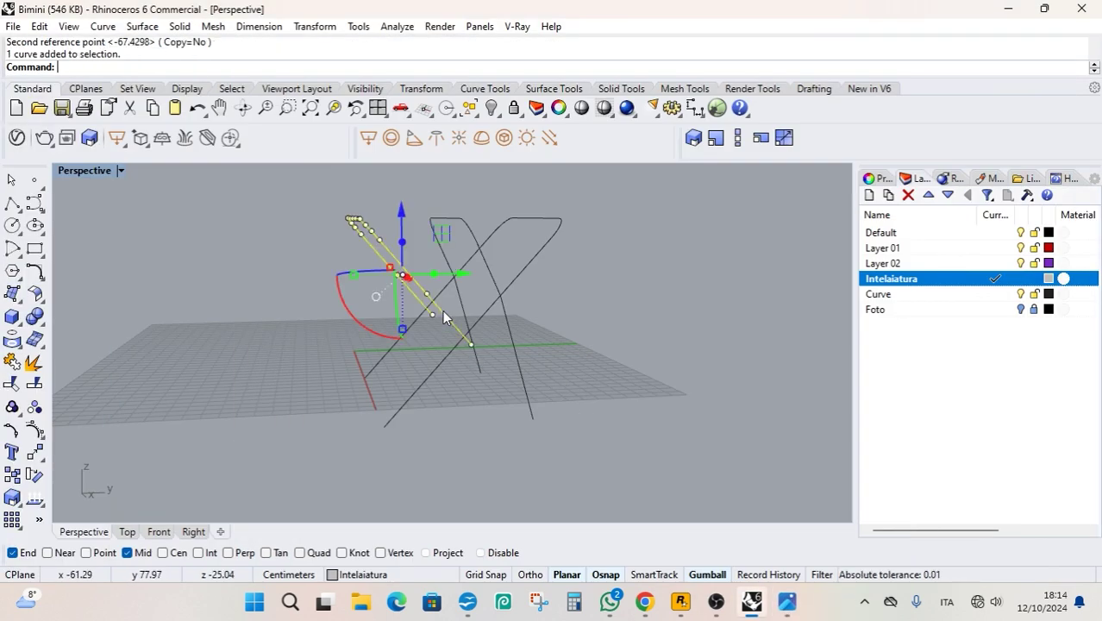
{"action": "left_click", "coordinate": [203, 533]}
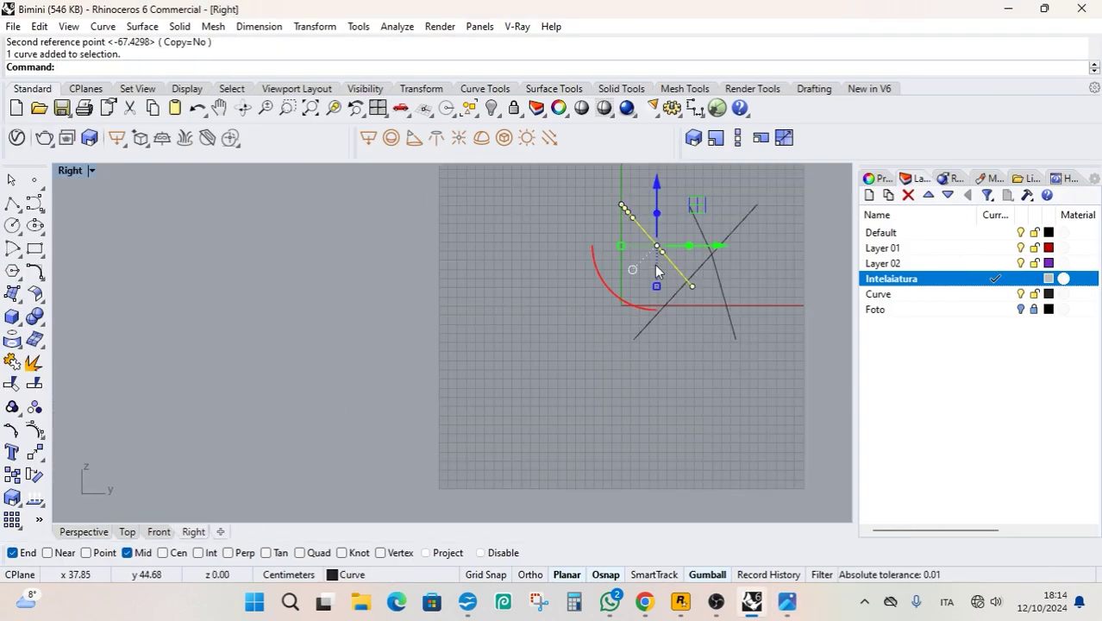
{"action": "scroll", "coordinate": [671, 284], "scroll_direction": "up", "scroll_amount": 1}
{"action": "left_click_drag", "start_coordinate": [678, 291], "coordinate": [618, 296]}
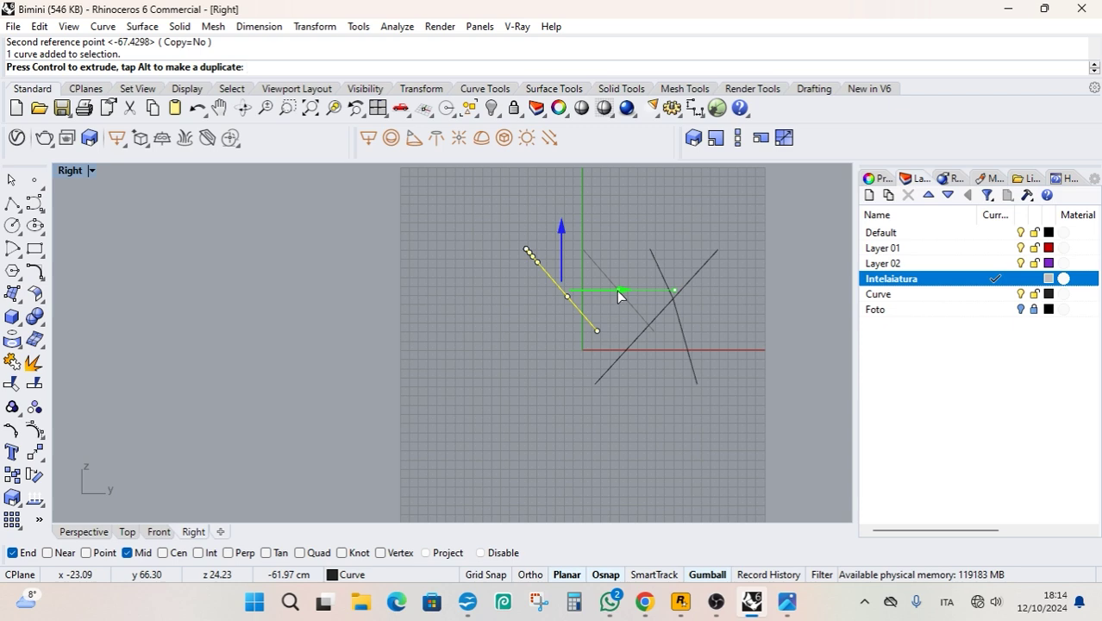
{"action": "left_click_drag", "start_coordinate": [616, 290], "coordinate": [608, 293]}
{"action": "left_click", "coordinate": [82, 532]}
{"action": "left_click", "coordinate": [592, 380]}
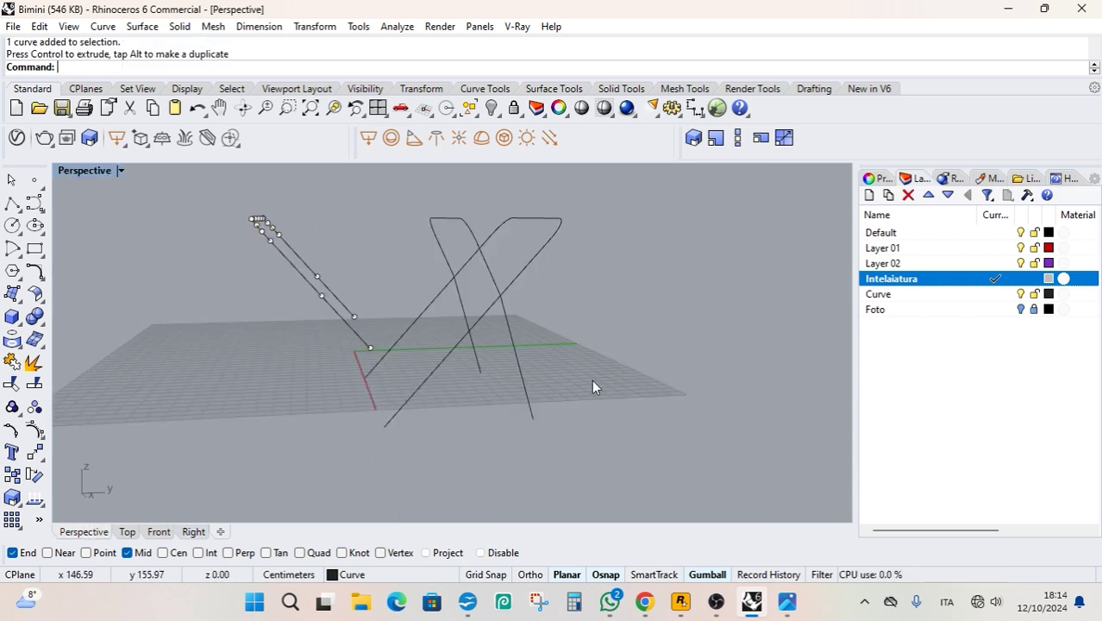
{"action": "right_click_drag", "start_coordinate": [592, 379], "coordinate": [470, 368]}
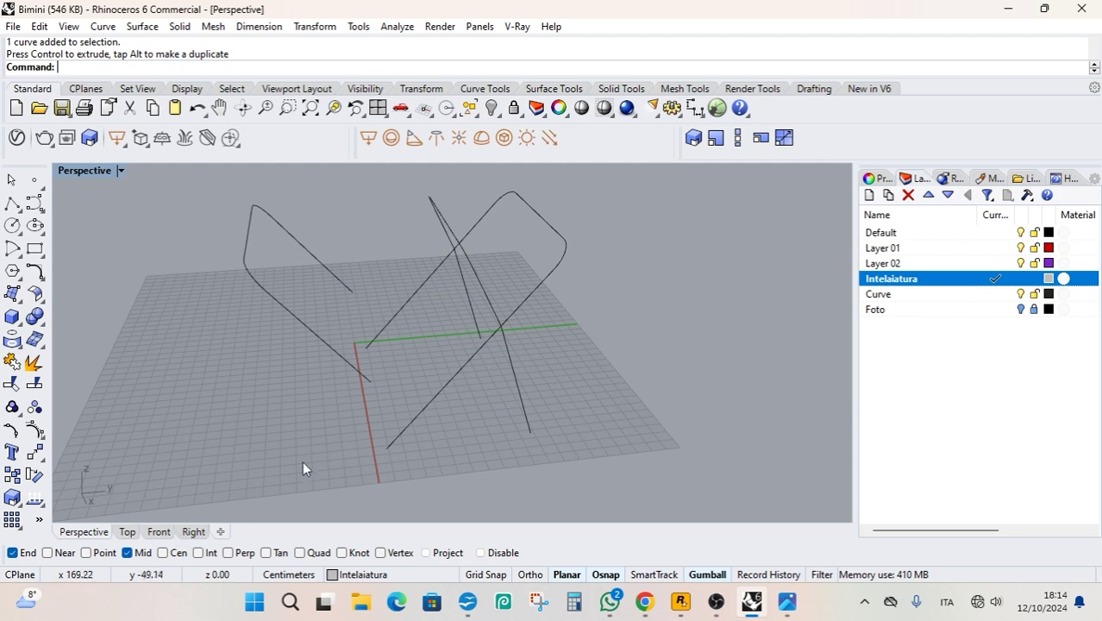
{"action": "key", "text": "ctrl+z"}
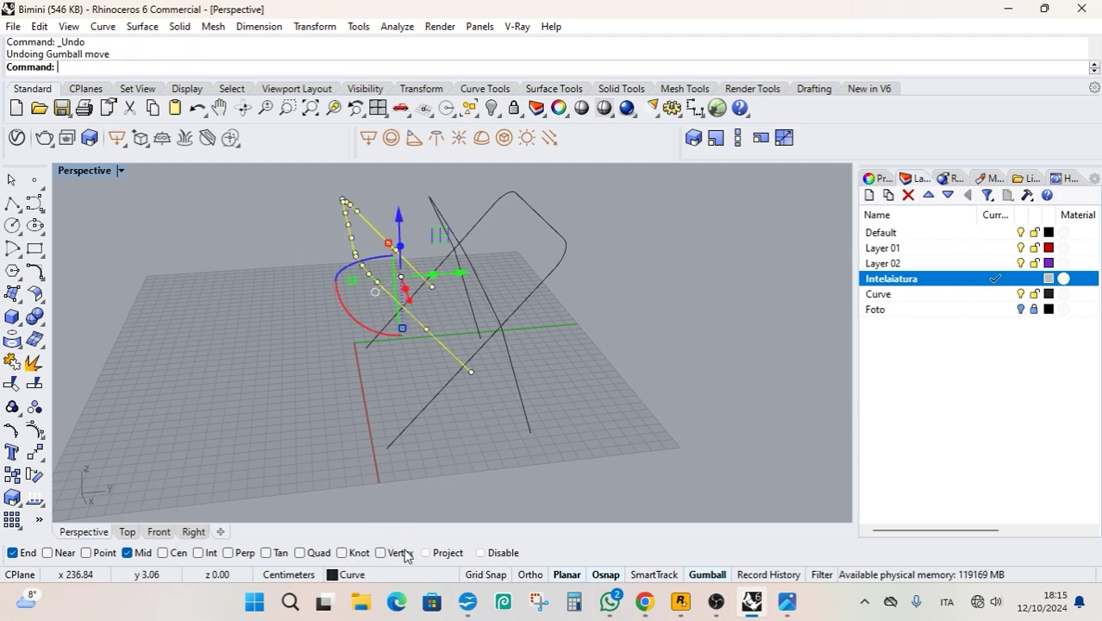
Draw a rectangle in the side view around the lower legs of the diagonal and rear arches, its upper edge just below the front arch's end.
{"action": "left_click", "coordinate": [194, 531]}
{"action": "left_click", "coordinate": [693, 377]}
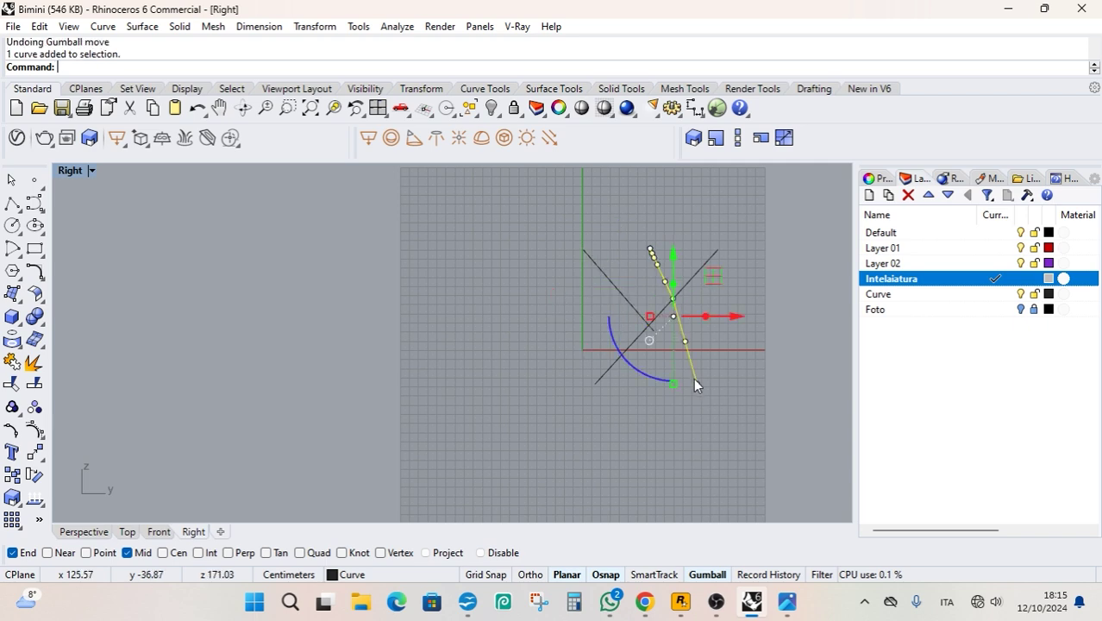
{"action": "left_click", "coordinate": [700, 356]}
{"action": "scroll", "coordinate": [687, 308], "scroll_direction": "up", "scroll_amount": 2}
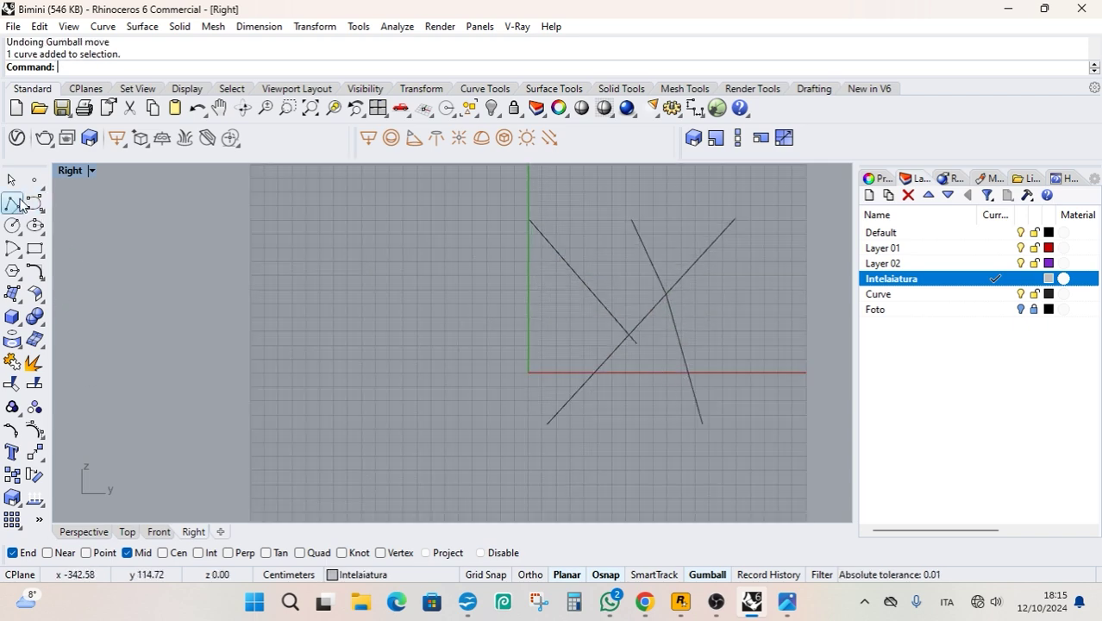
{"action": "left_click", "coordinate": [35, 249]}
{"action": "left_click", "coordinate": [477, 479]}
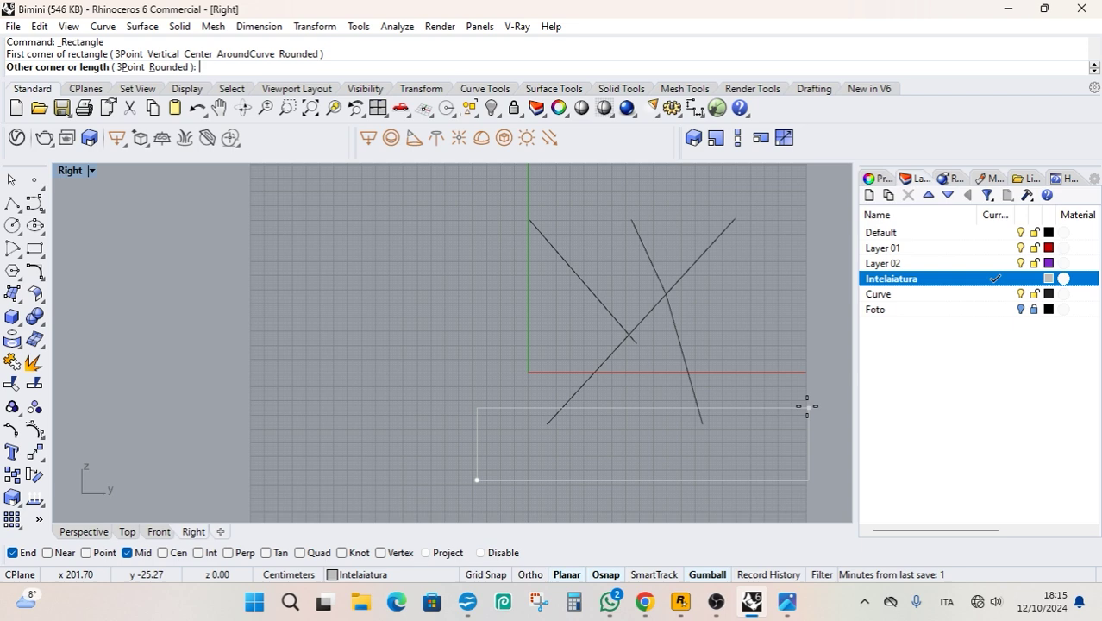
{"action": "left_click", "coordinate": [794, 351]}
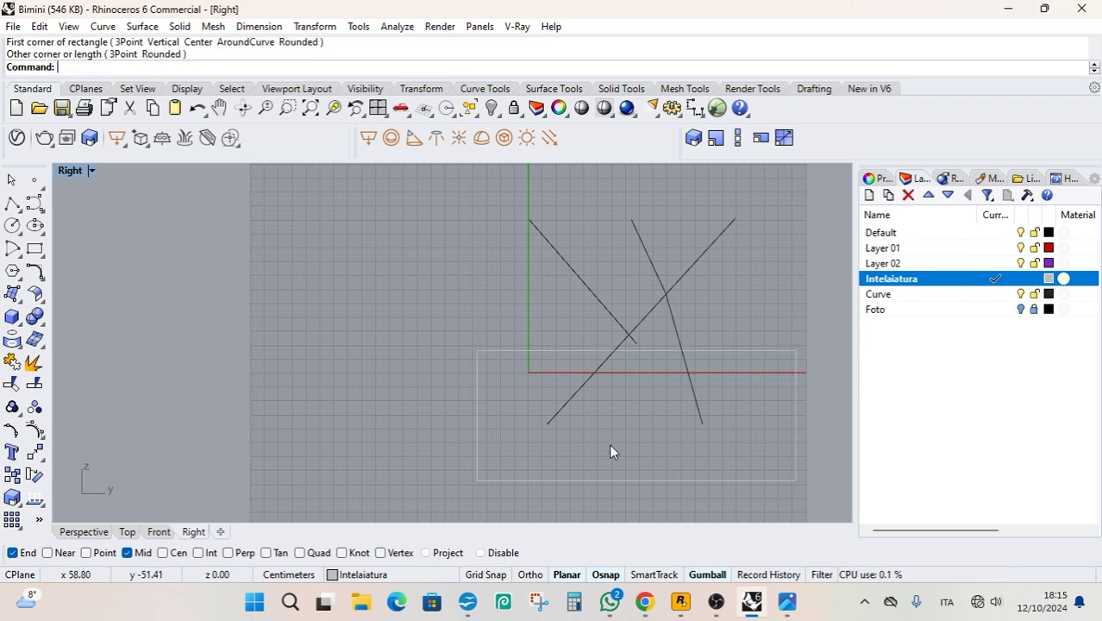
Trim the diagonal and rear arches' lower legs along the rectangle's upper edge in the side view, and delete the rectangle.
{"action": "left_click_drag", "start_coordinate": [765, 274], "coordinate": [407, 500]}
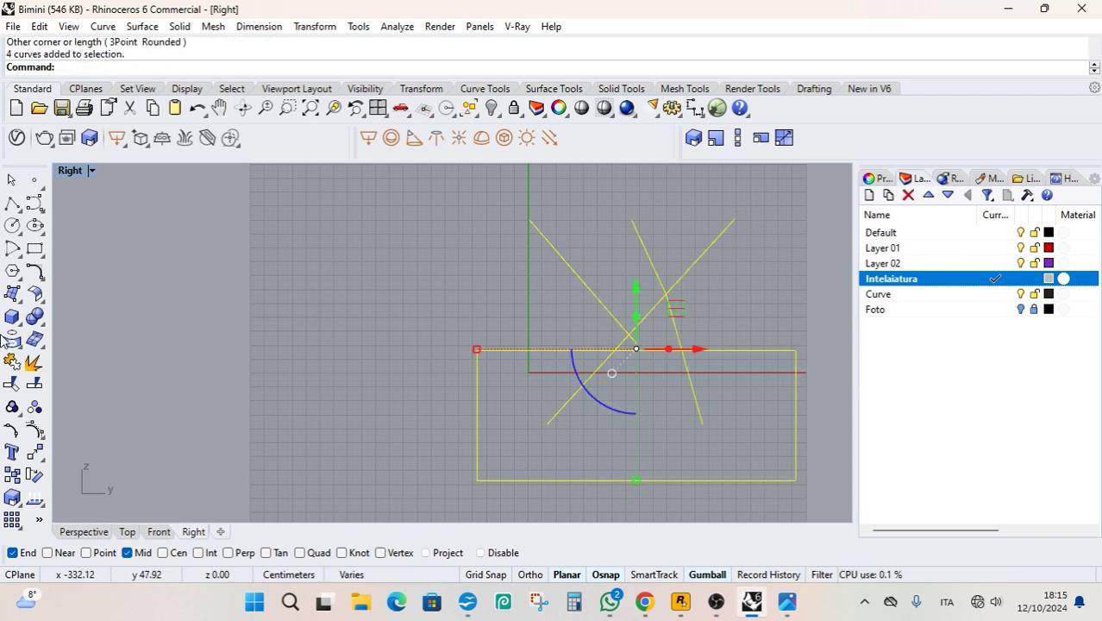
{"action": "left_click", "coordinate": [12, 384]}
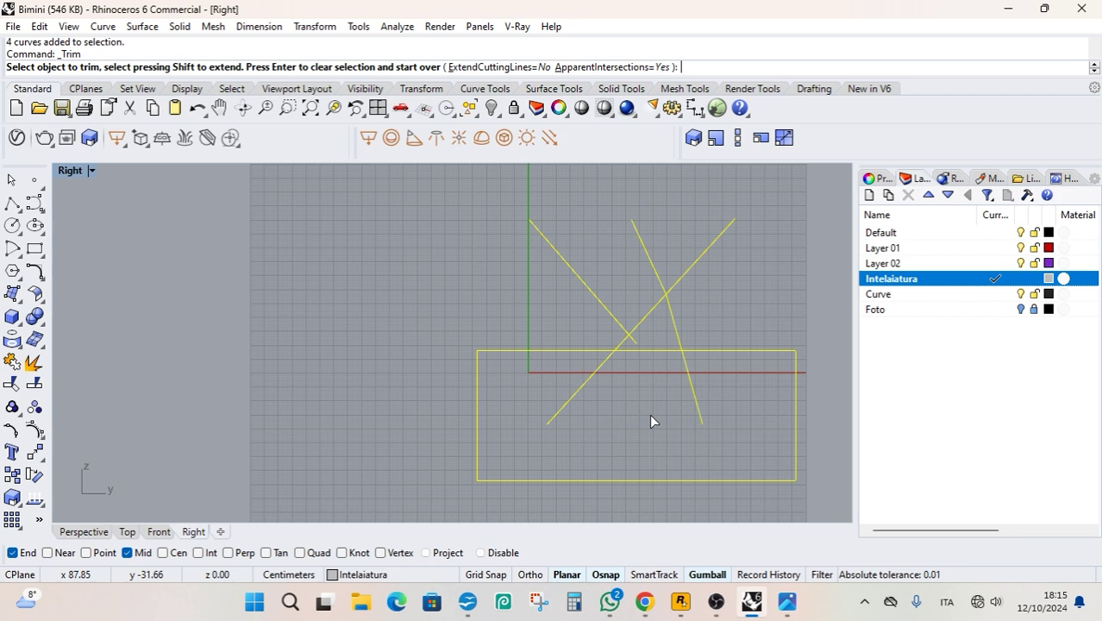
{"action": "left_click", "coordinate": [539, 427]}
{"action": "key", "text": "Return"}
{"action": "left_click", "coordinate": [766, 352]}
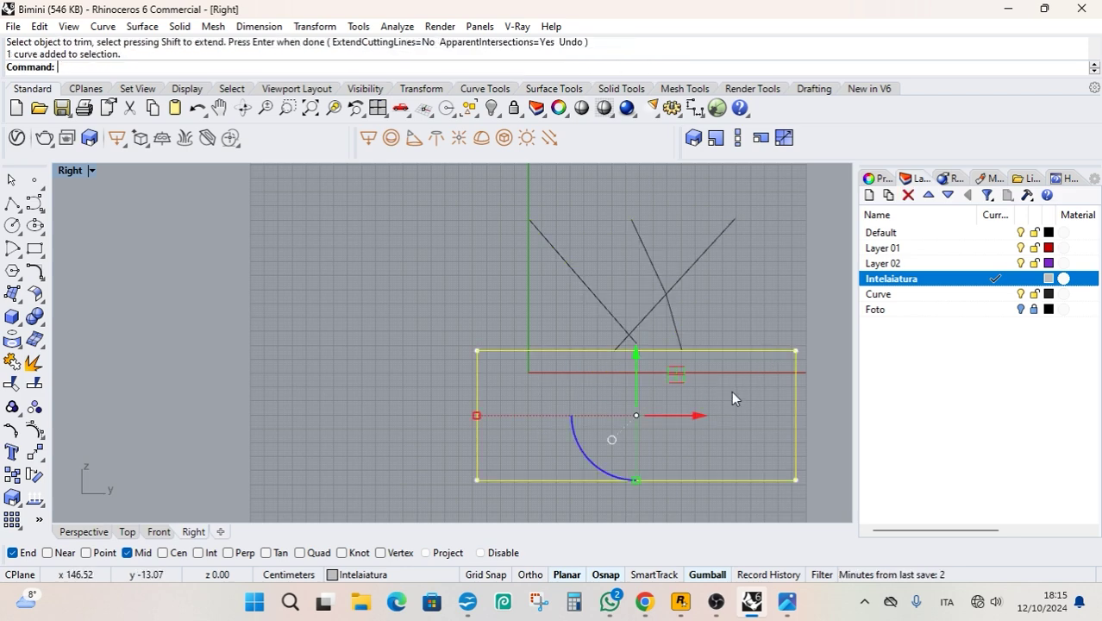
{"action": "key", "text": "Delete"}
{"action": "left_click", "coordinate": [79, 532]}
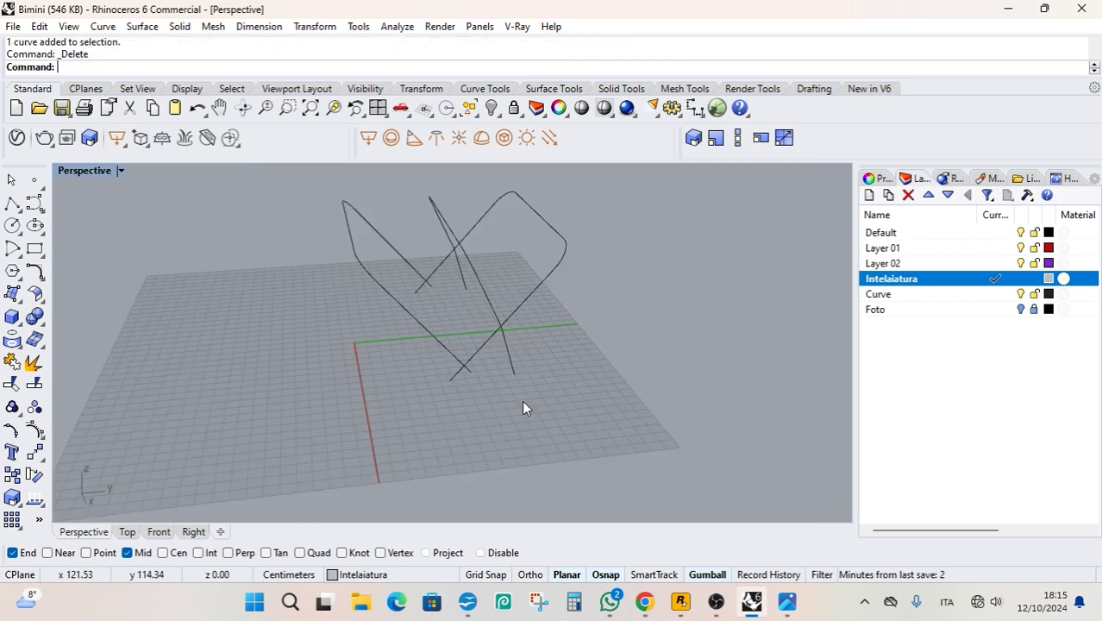
{"action": "right_click_drag", "start_coordinate": [522, 400], "coordinate": [537, 368]}
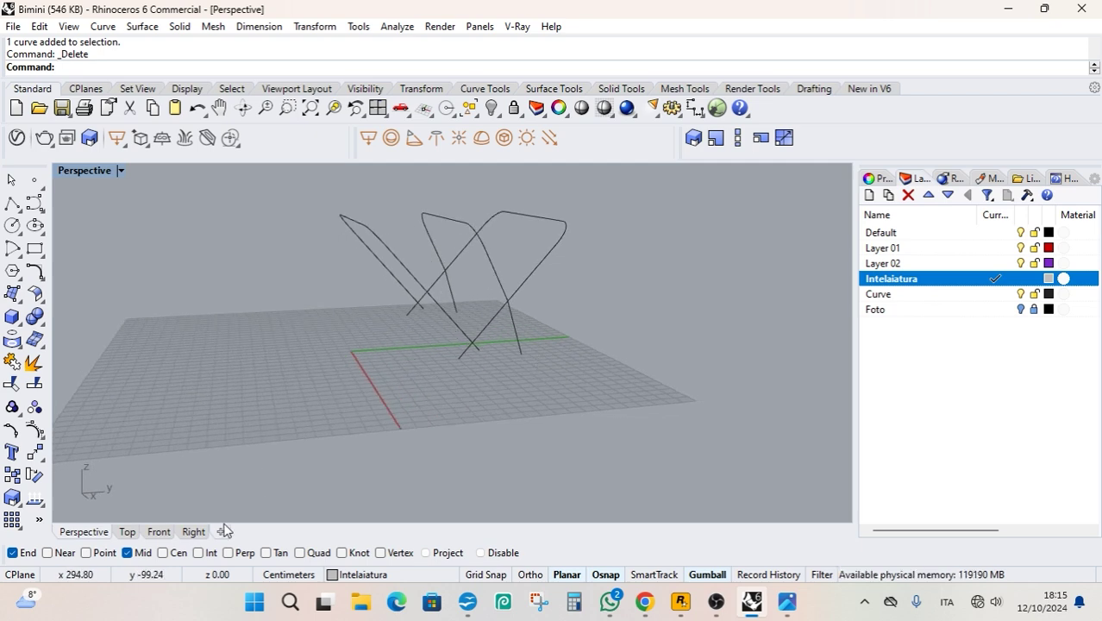
Trim off the front arch's lower end where it passes beyond the diagonal arch in the side view.
{"action": "left_click", "coordinate": [159, 532]}
{"action": "left_click", "coordinate": [190, 532]}
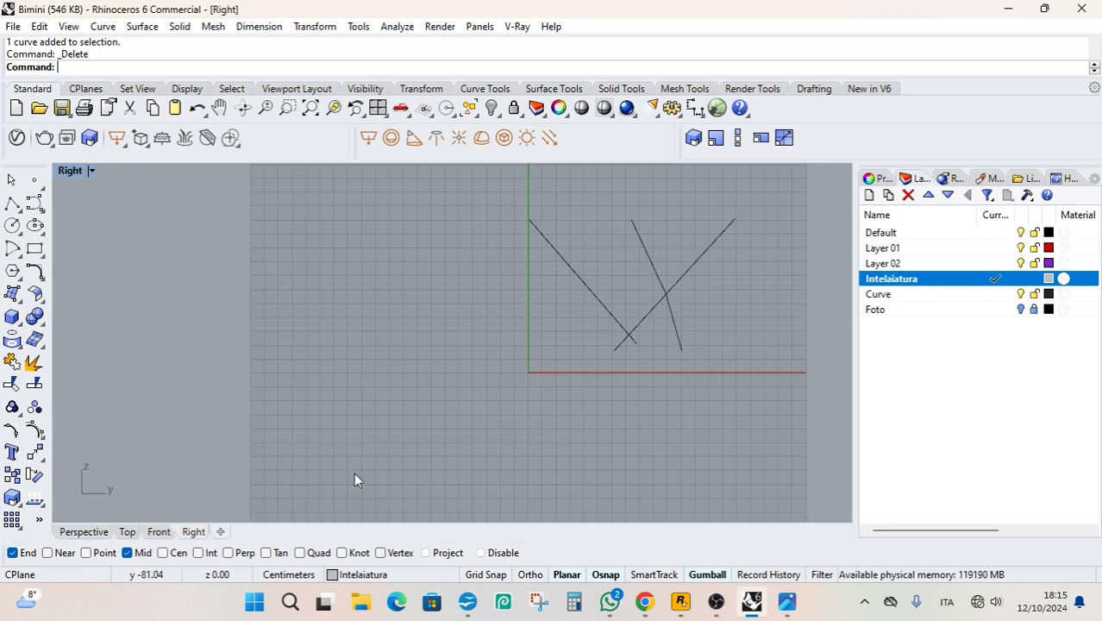
{"action": "left_click_drag", "start_coordinate": [660, 329], "coordinate": [421, 391]}
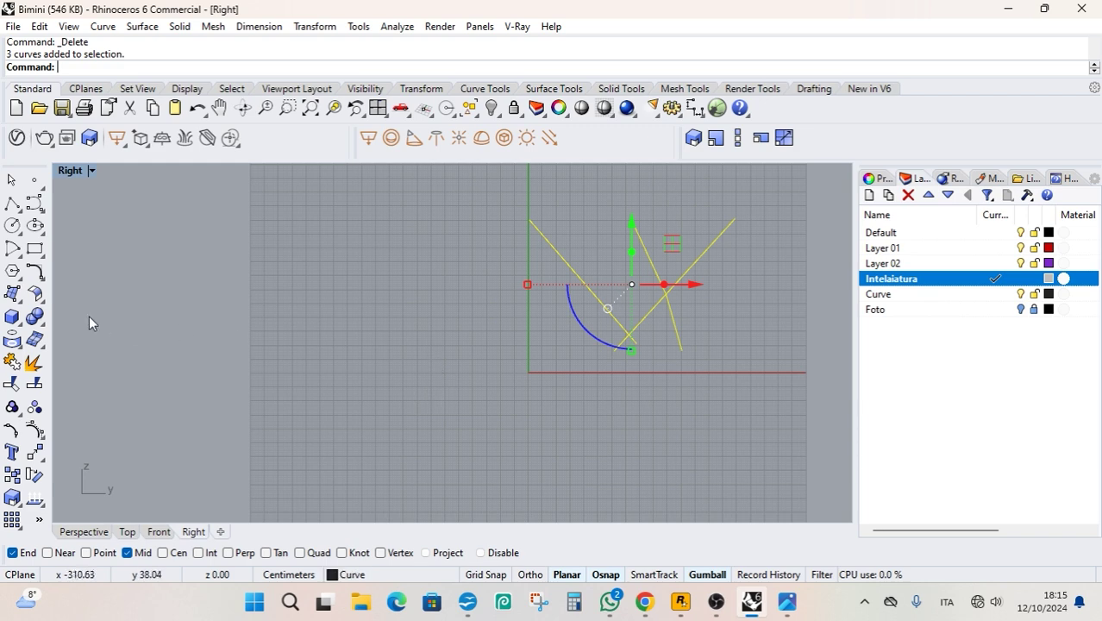
{"action": "left_click", "coordinate": [35, 385]}
{"action": "scroll", "coordinate": [608, 343], "scroll_direction": "up", "scroll_amount": 3}
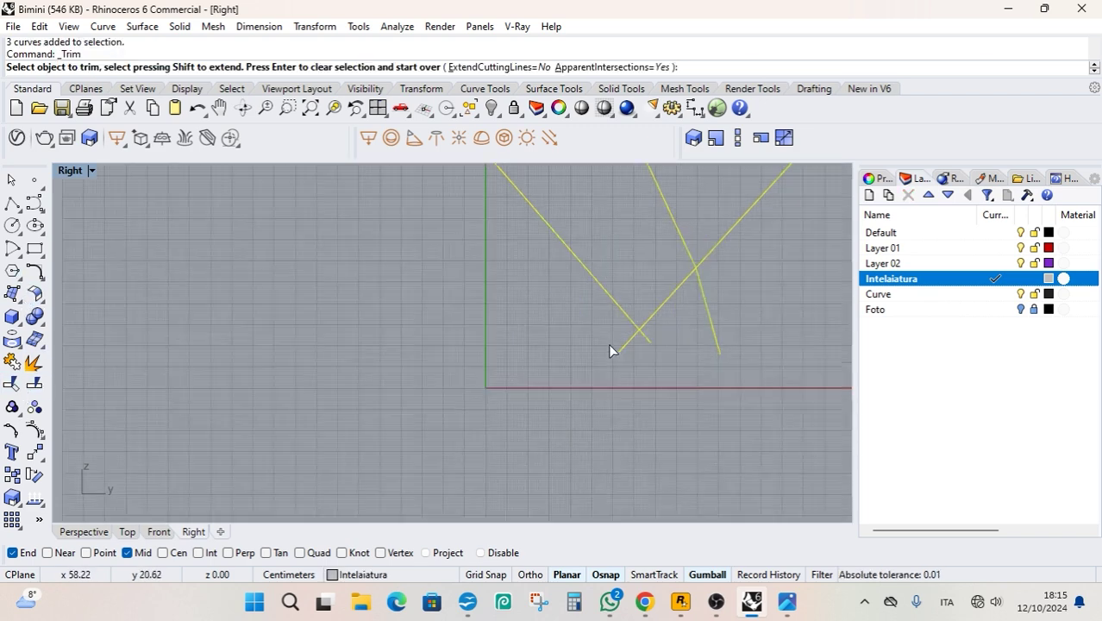
{"action": "left_click", "coordinate": [656, 352]}
{"action": "key", "text": "Return"}
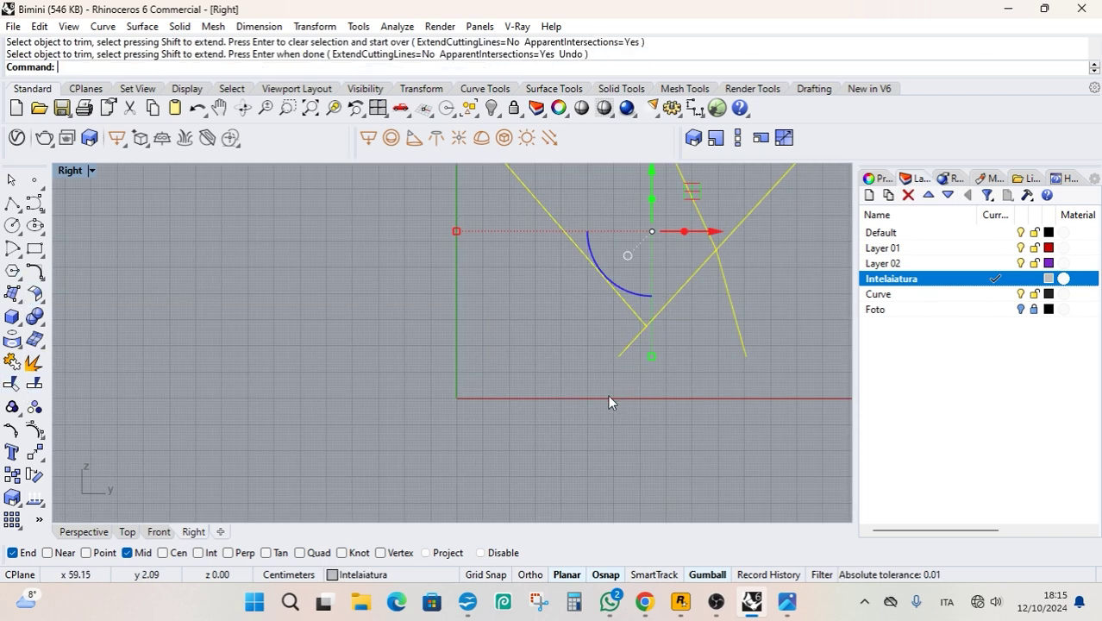
{"action": "key", "text": "Escape"}
Examine the three trimmed arch curves from several angles in the perspective view.
{"action": "left_click", "coordinate": [81, 532]}
{"action": "right_click_drag", "start_coordinate": [490, 416], "coordinate": [478, 363]}
{"action": "scroll", "coordinate": [502, 319], "scroll_direction": "up", "scroll_amount": 2}
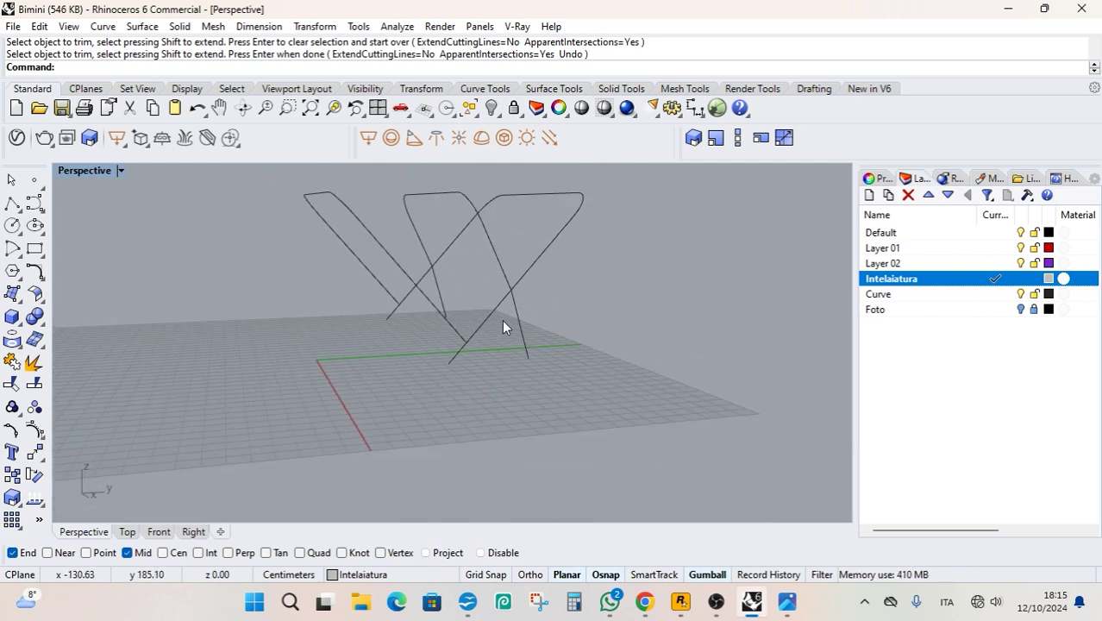
{"action": "right_click_drag", "start_coordinate": [502, 319], "coordinate": [503, 351]}
{"action": "scroll", "coordinate": [503, 351], "scroll_direction": "down", "scroll_amount": 1}
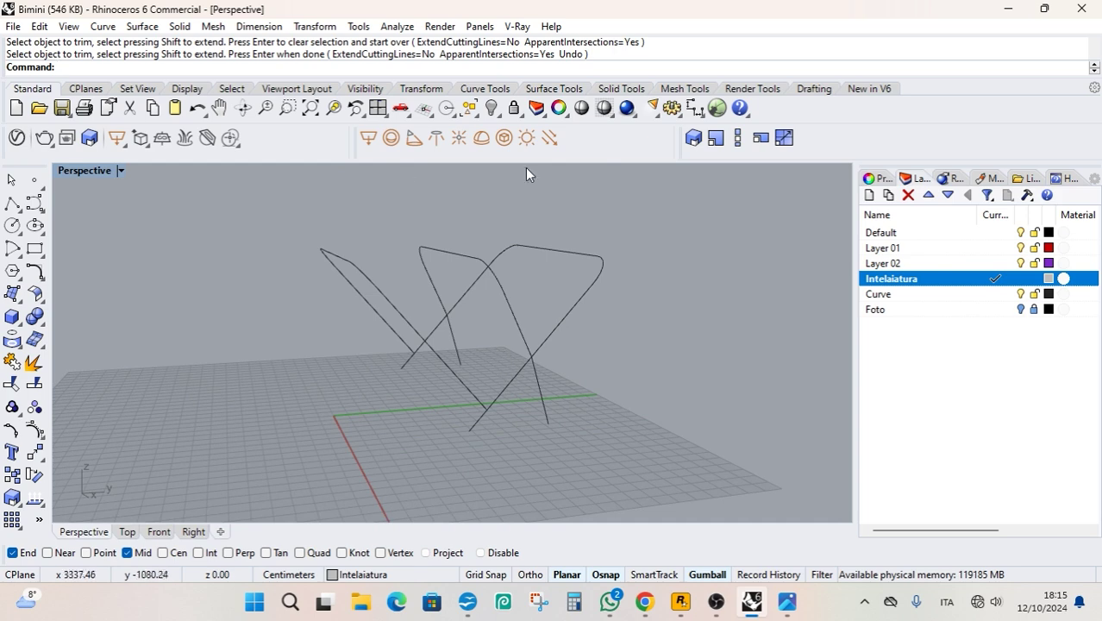
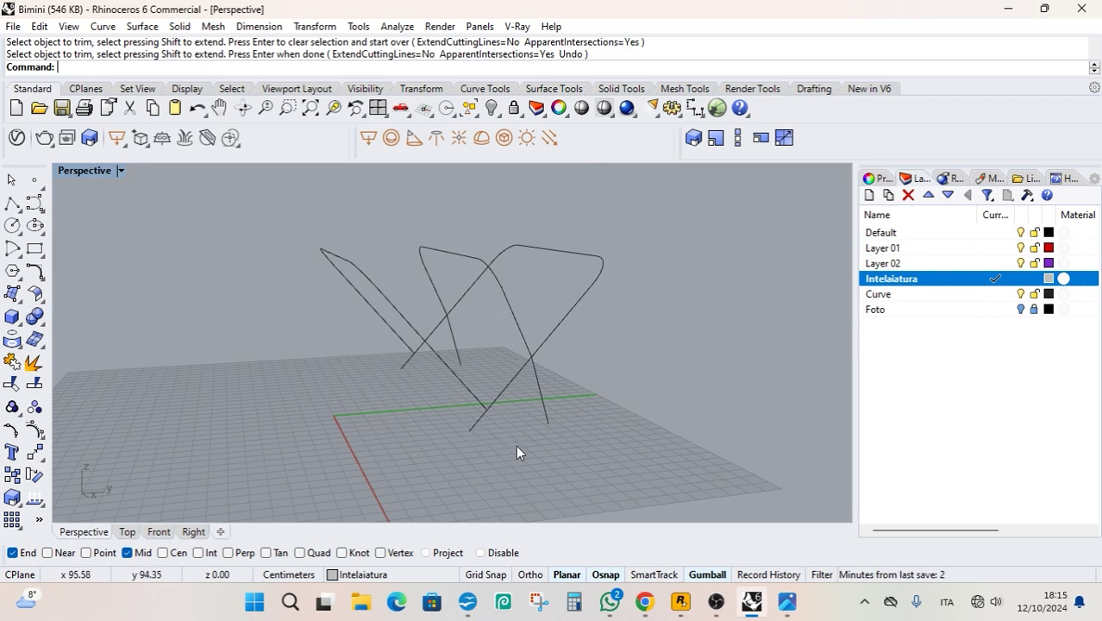
{"action": "right_click_drag", "start_coordinate": [516, 445], "coordinate": [555, 422]}
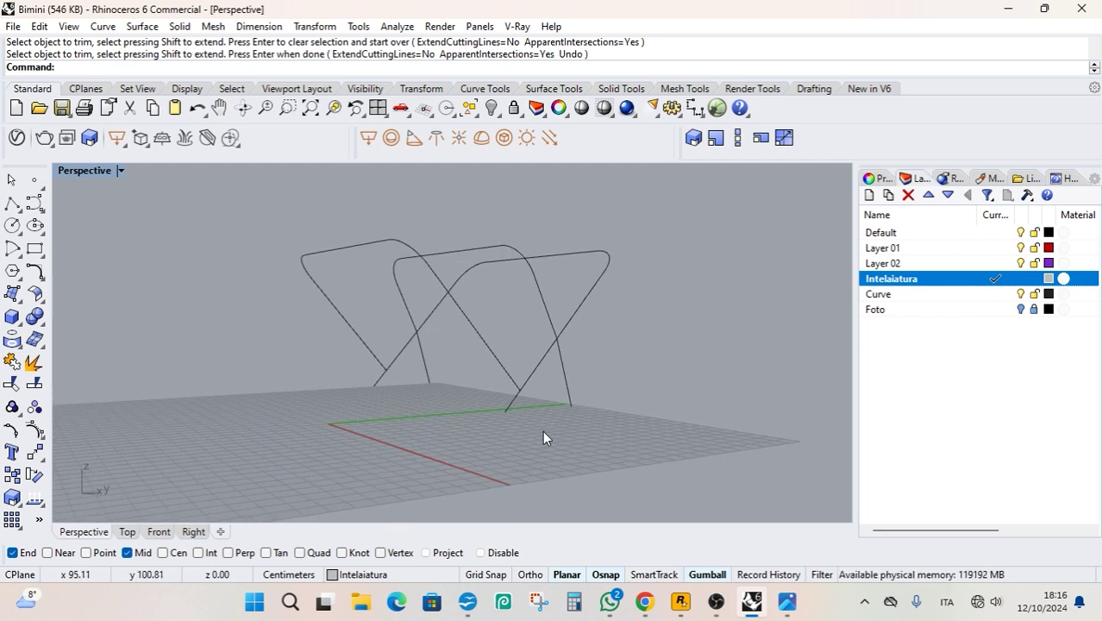
{"action": "mouse_move", "coordinate": [490, 400]}
{"action": "right_mouse_down"}
{"action": "mouse_move", "coordinate": [524, 456]}
{"action": "mouse_move", "coordinate": [492, 416]}
{"action": "right_mouse_up"}
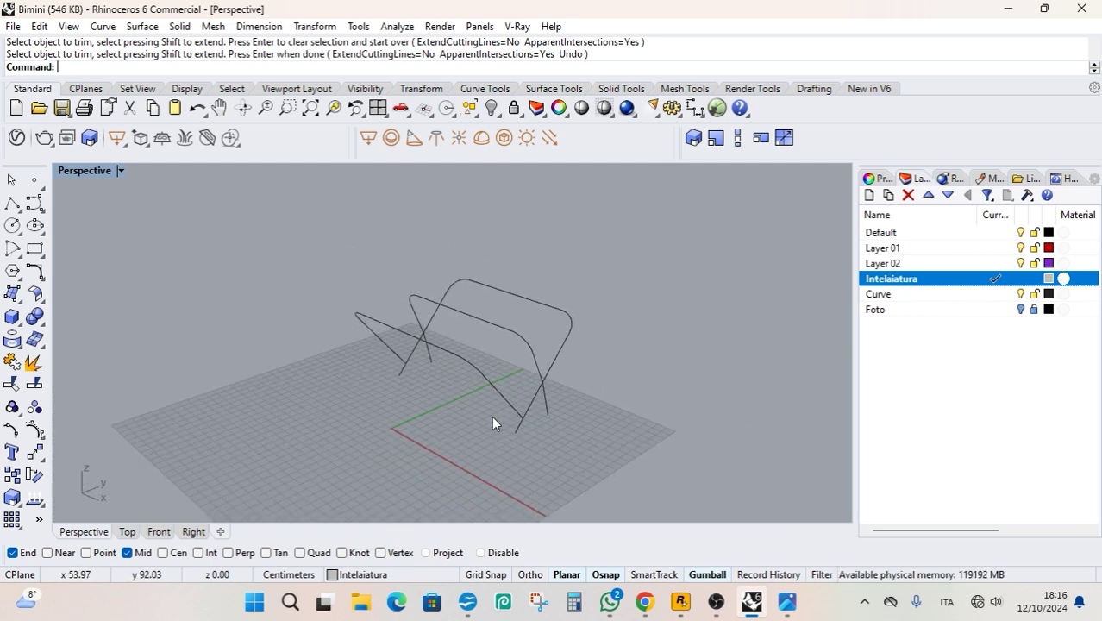
Pipe all three arch curves with a radius of 1.50 cm and flat caps.
{"action": "left_click_drag", "start_coordinate": [646, 248], "coordinate": [226, 488]}
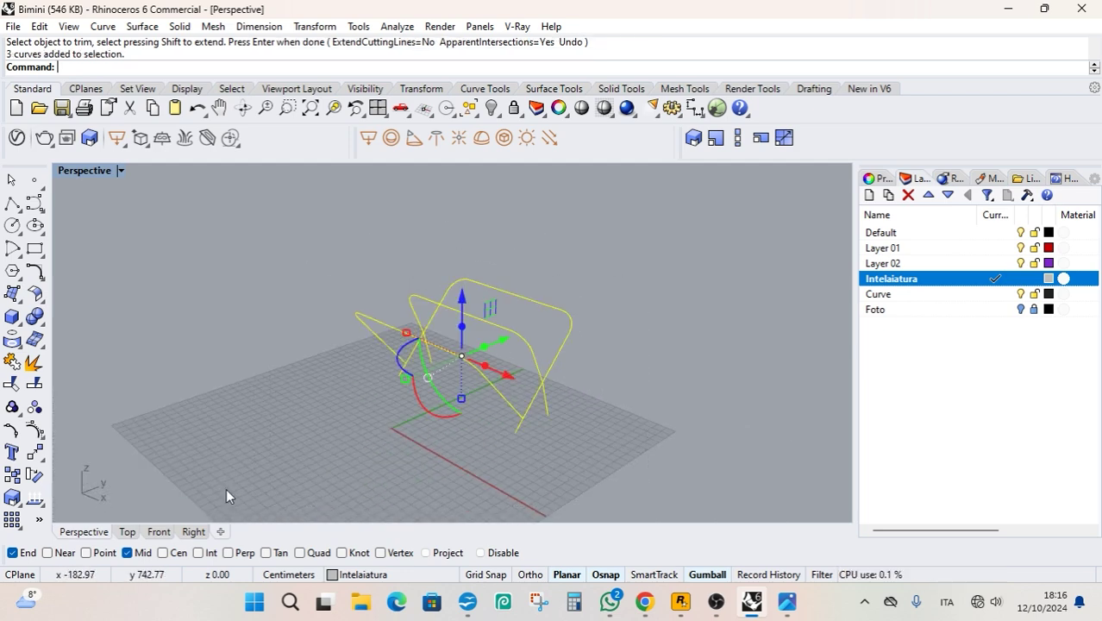
{"action": "left_click", "coordinate": [179, 27]}
{"action": "left_click", "coordinate": [204, 230]}
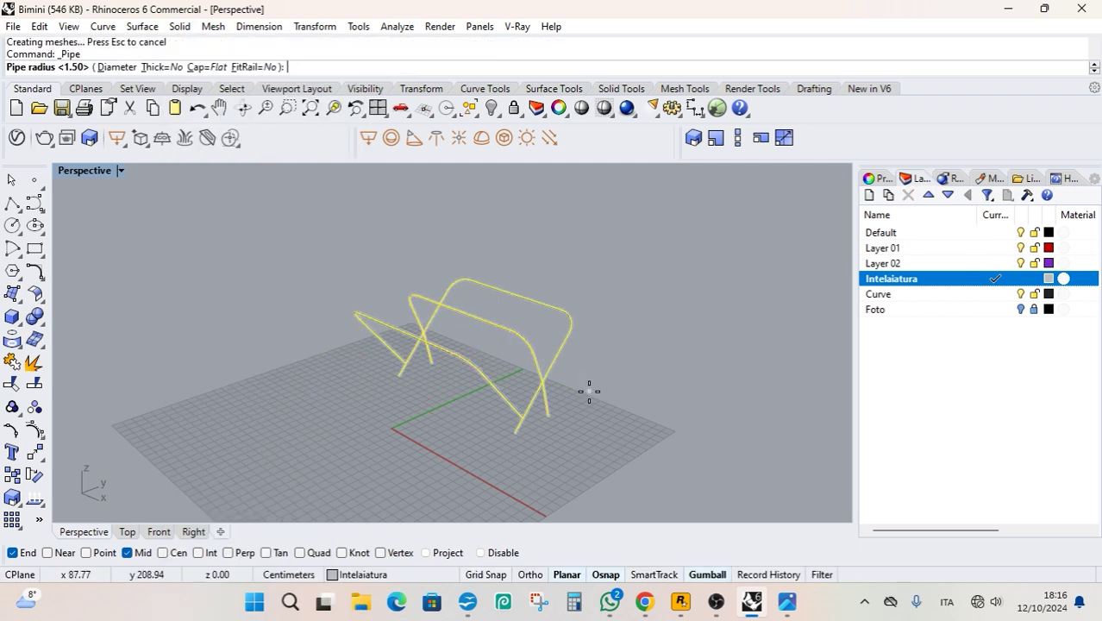
{"action": "scroll", "coordinate": [589, 391], "scroll_direction": "up", "scroll_amount": 5}
{"action": "key", "text": "Return"}
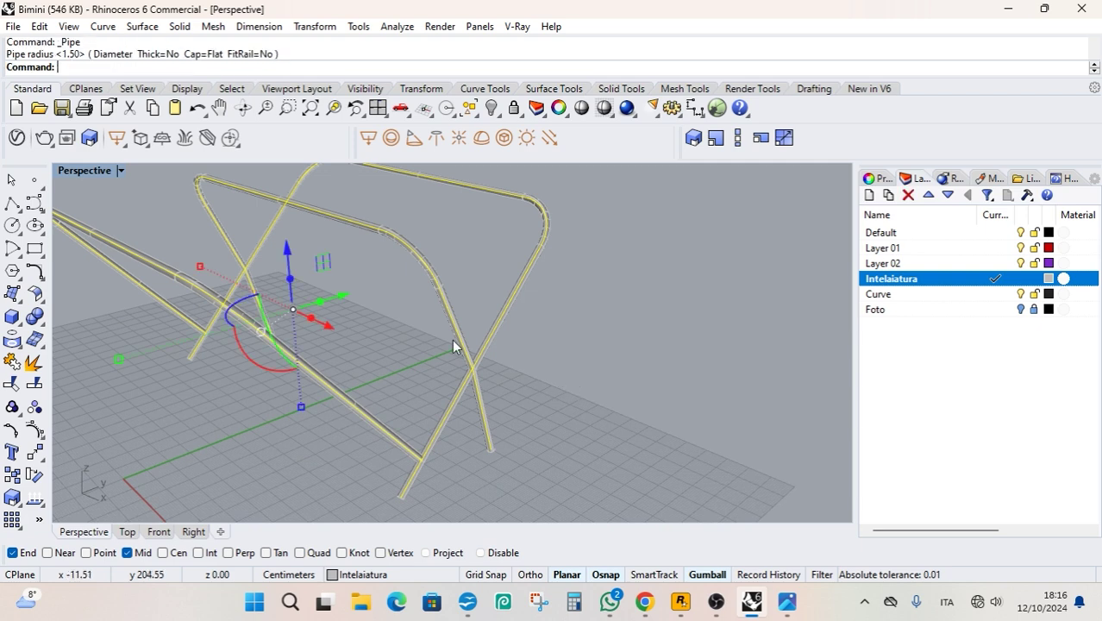
{"action": "left_click", "coordinate": [431, 322]}
{"action": "scroll", "coordinate": [336, 340], "scroll_direction": "down", "scroll_amount": 4}
{"action": "right_click_drag", "start_coordinate": [345, 333], "coordinate": [348, 327]}
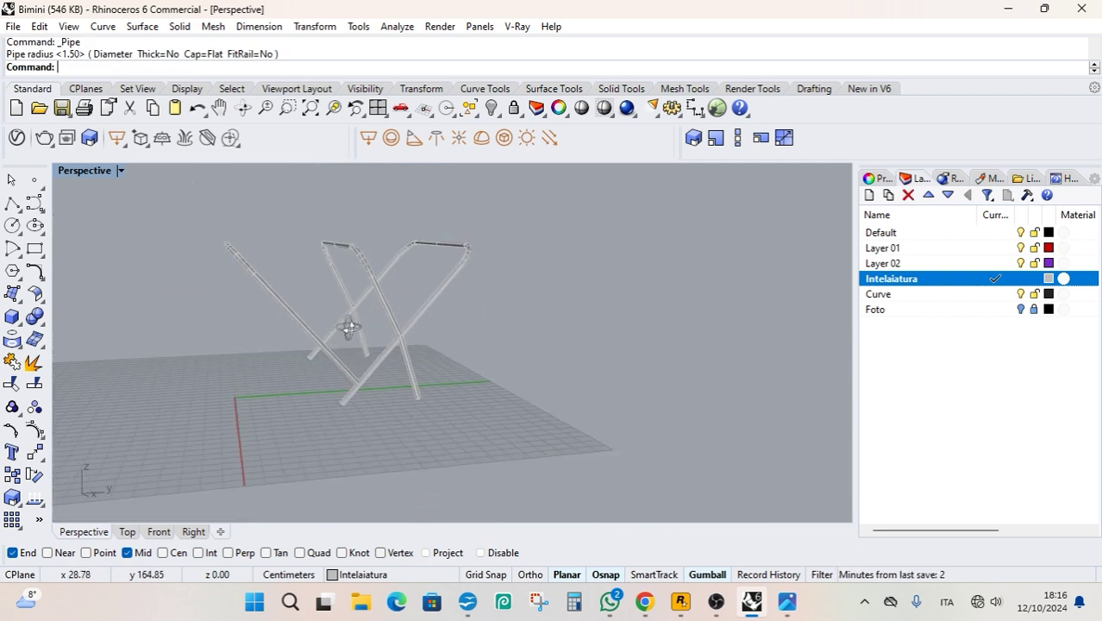
Compare the side-view joint between the front and diagonal tubes with the leg joints in the bimini.jpg photo.
{"action": "left_click", "coordinate": [193, 533]}
{"action": "scroll", "coordinate": [638, 323], "scroll_direction": "up", "scroll_amount": 3}
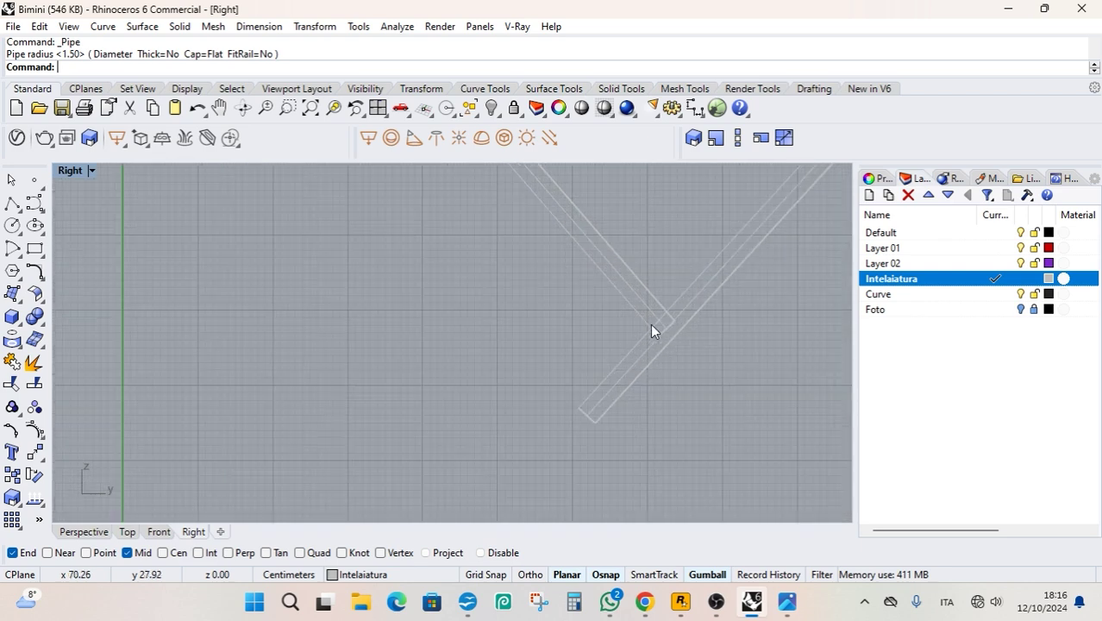
{"action": "scroll", "coordinate": [683, 314], "scroll_direction": "up", "scroll_amount": 3}
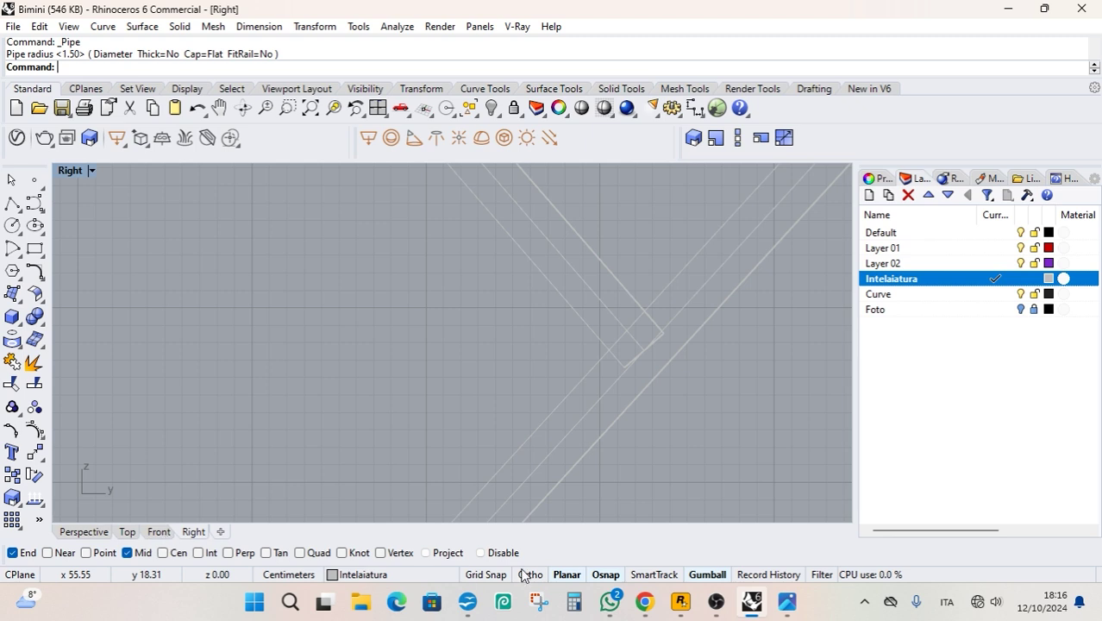
{"action": "left_click", "coordinate": [786, 601]}
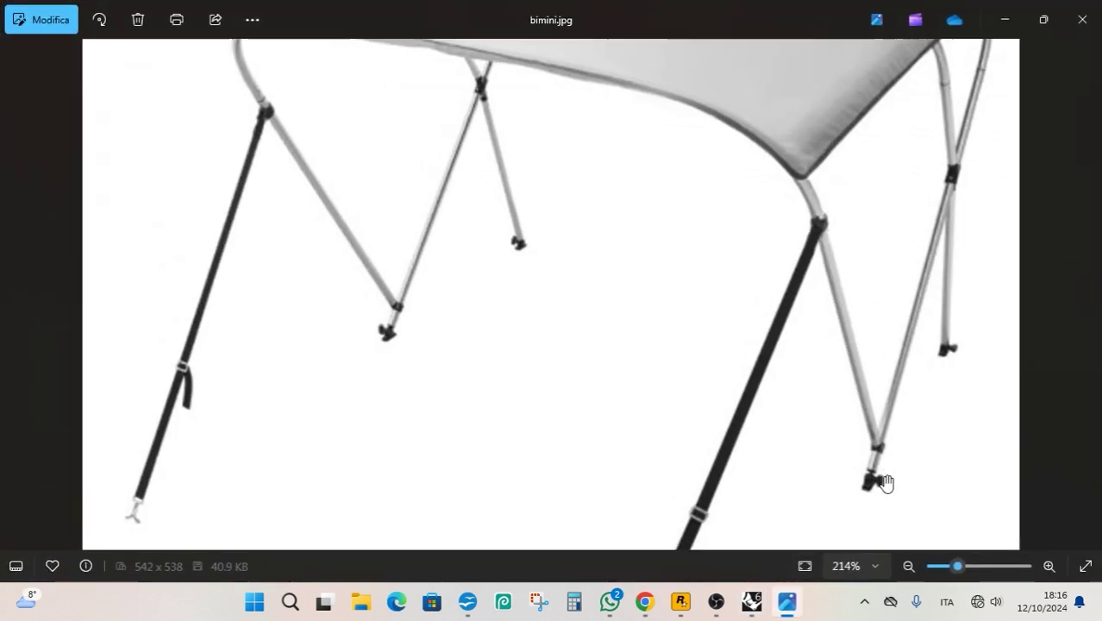
{"action": "scroll", "coordinate": [878, 454], "scroll_direction": "up", "scroll_amount": 3}
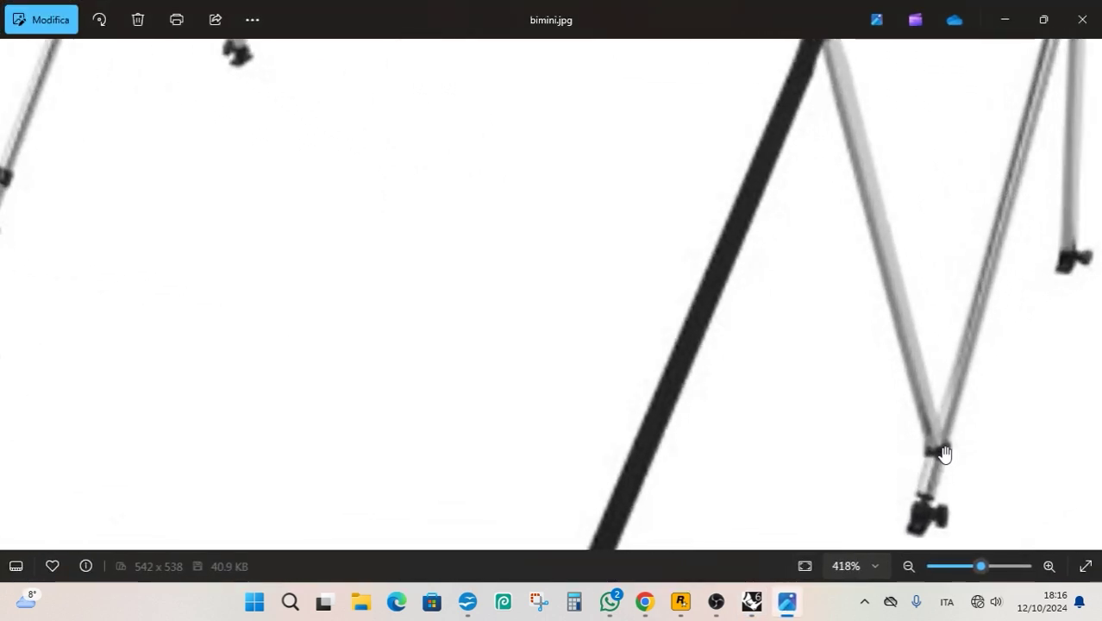
{"action": "scroll", "coordinate": [285, 332], "scroll_direction": "down", "scroll_amount": 2}
{"action": "scroll", "coordinate": [286, 266], "scroll_direction": "up", "scroll_amount": 3}
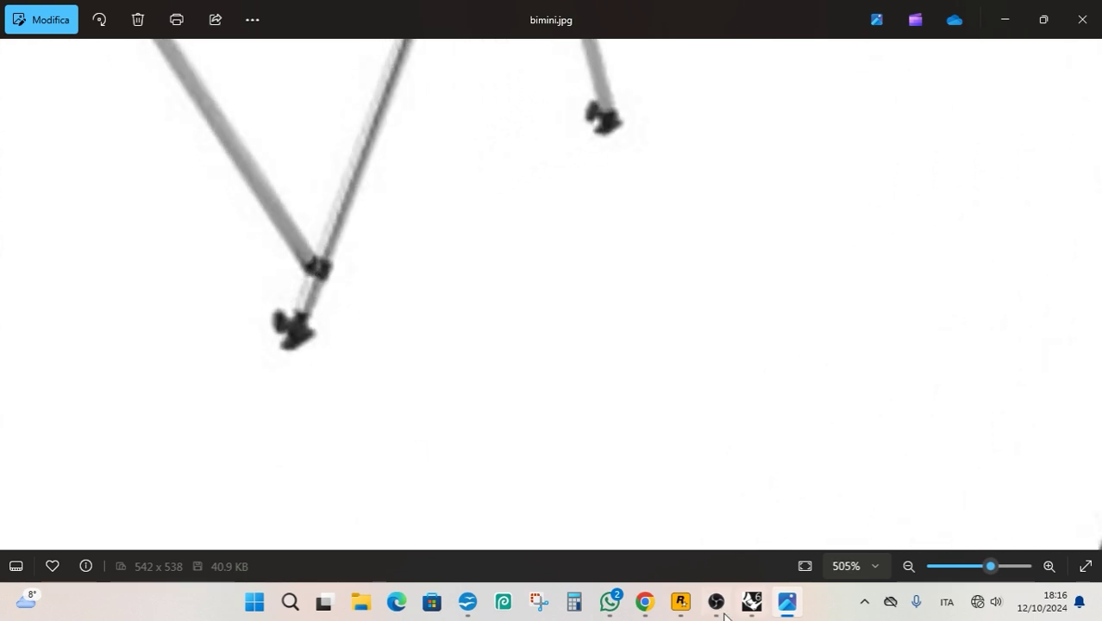
{"action": "mouse_move", "coordinate": [786, 613]}
{"action": "left_click", "coordinate": [751, 601]}
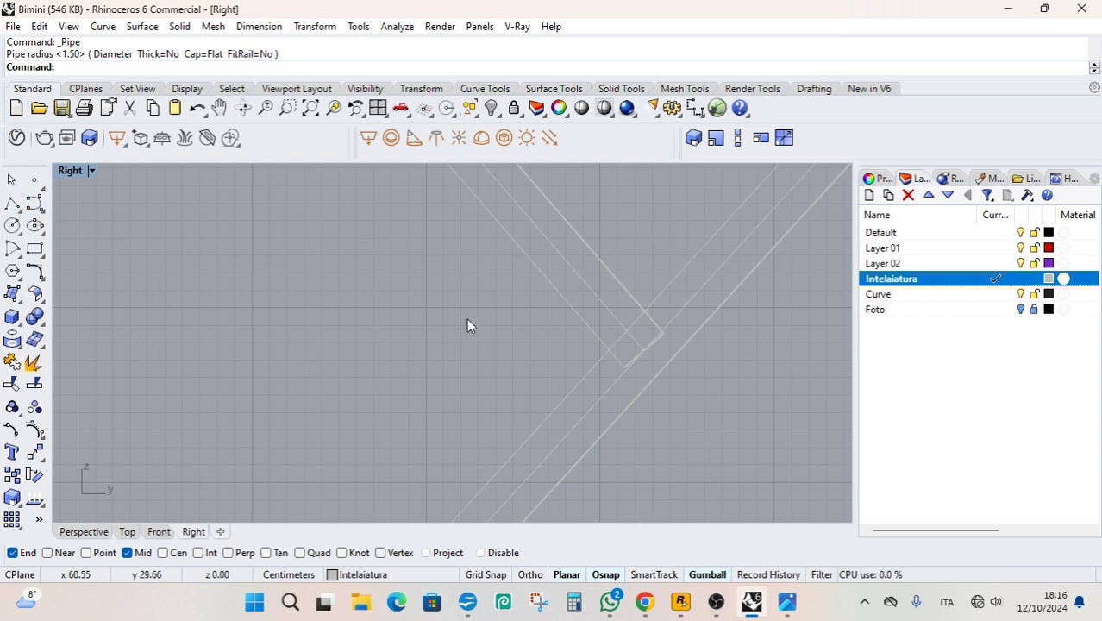
Extract a V-direction isocurve around the front arch's tube, just above its lower joint with the diagonal tube.
{"action": "left_click", "coordinate": [19, 349]}
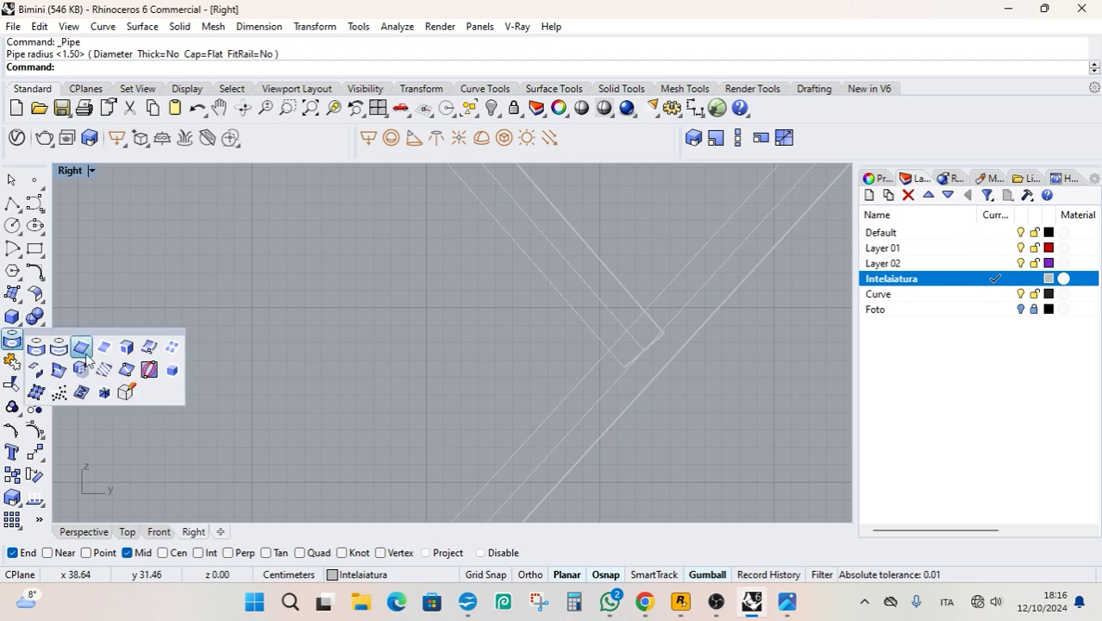
{"action": "left_click", "coordinate": [148, 348]}
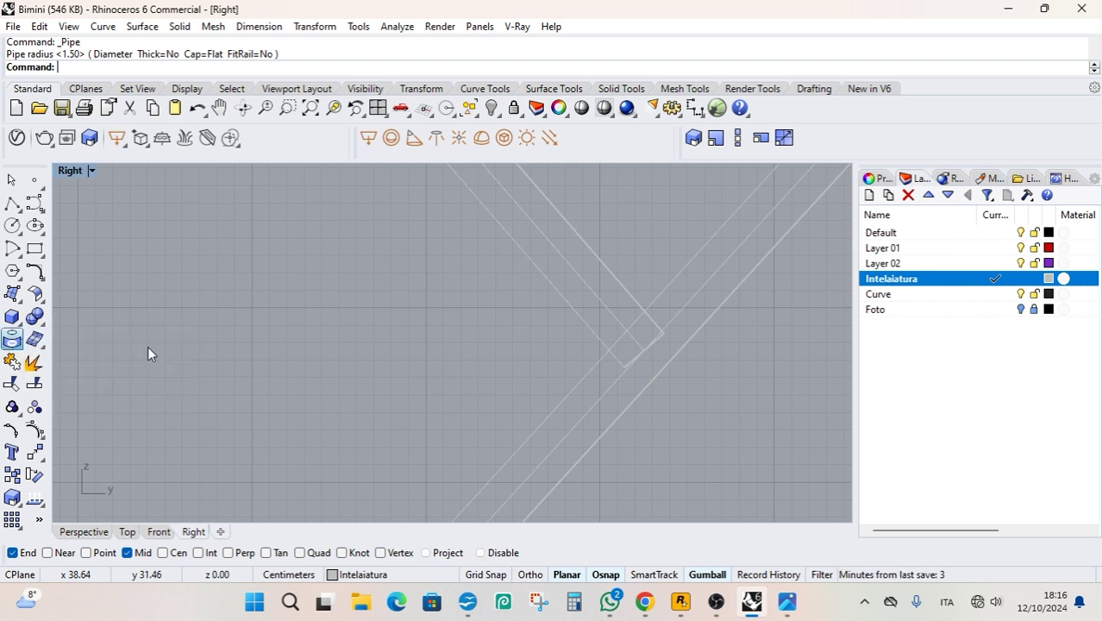
{"action": "left_click", "coordinate": [570, 308]}
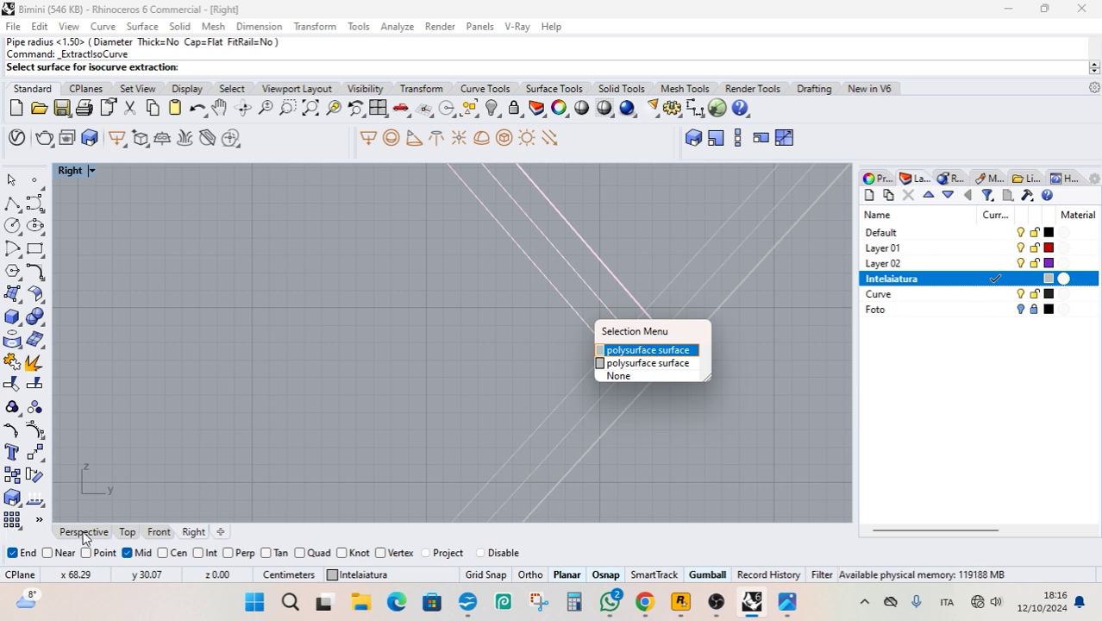
{"action": "left_click", "coordinate": [612, 350]}
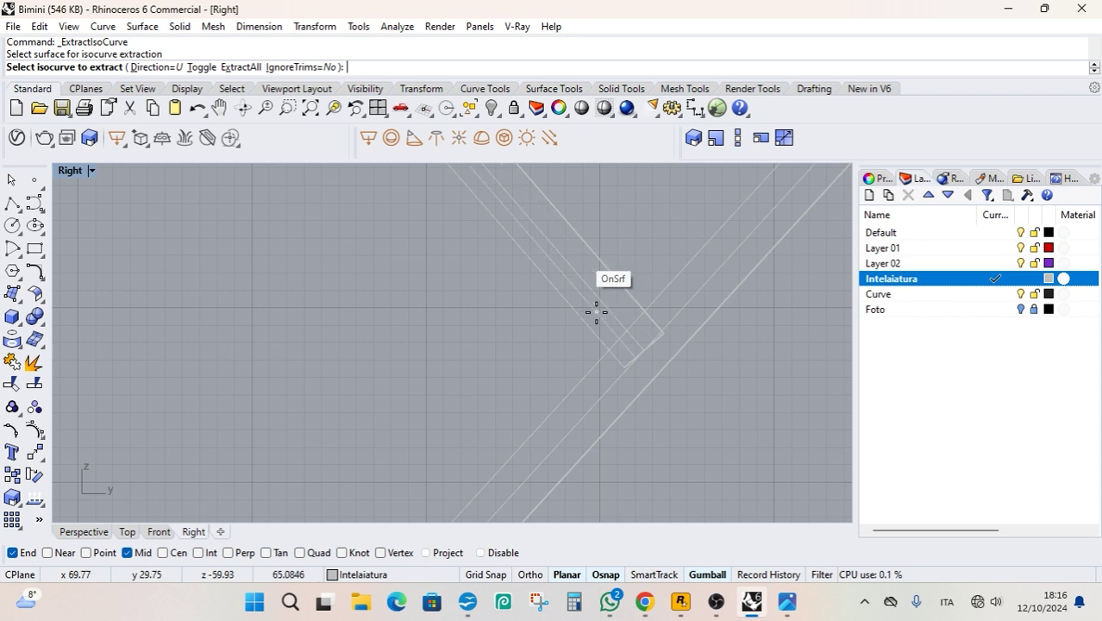
{"action": "left_click", "coordinate": [154, 66]}
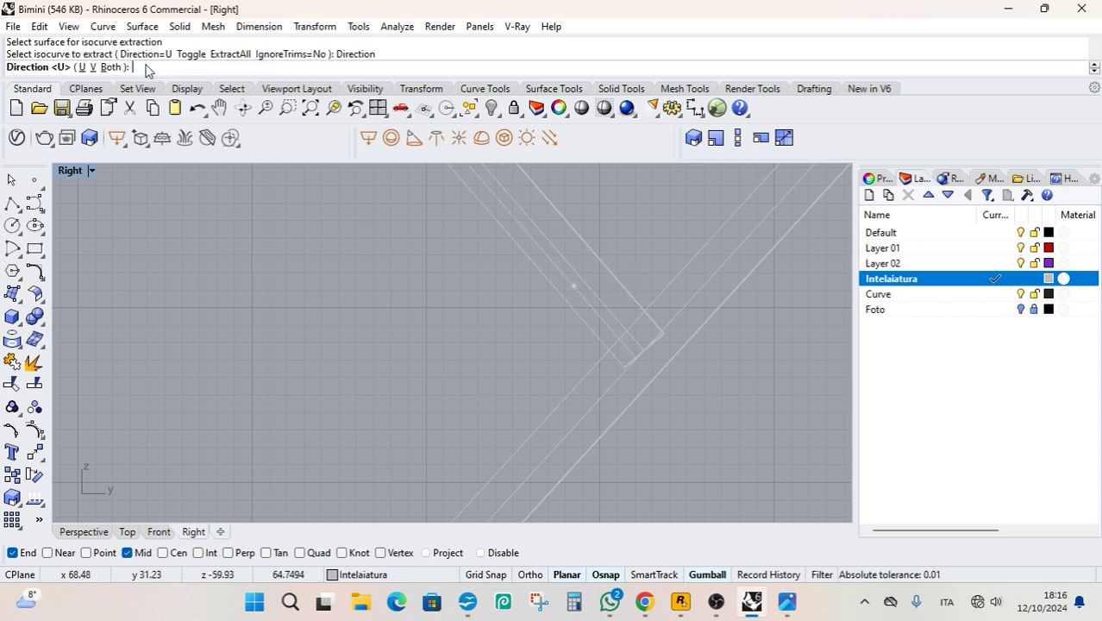
{"action": "left_click", "coordinate": [92, 67]}
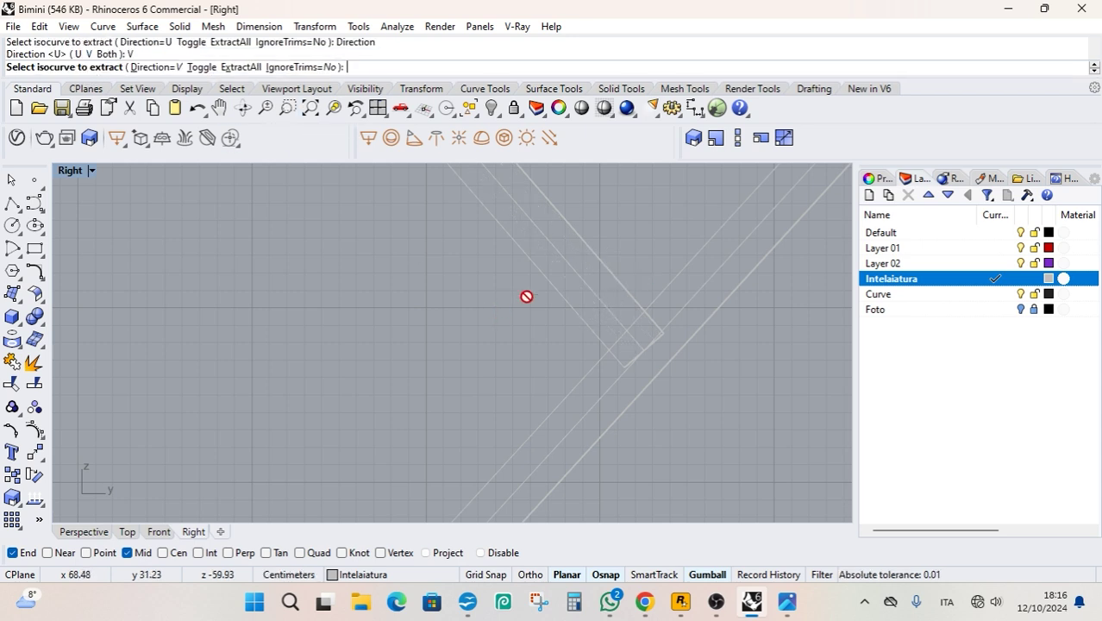
{"action": "left_click", "coordinate": [592, 295]}
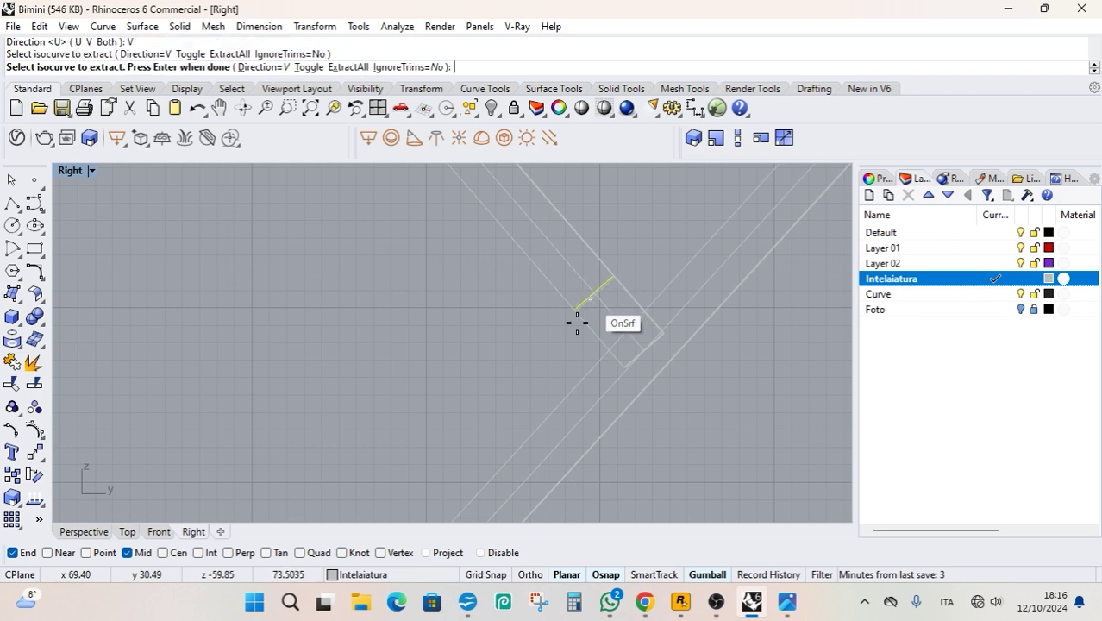
{"action": "key", "text": "Return"}
Examine the lower joints between the front arch's tube and the diagonal tube in the Perspective view.
{"action": "left_click", "coordinate": [62, 534]}
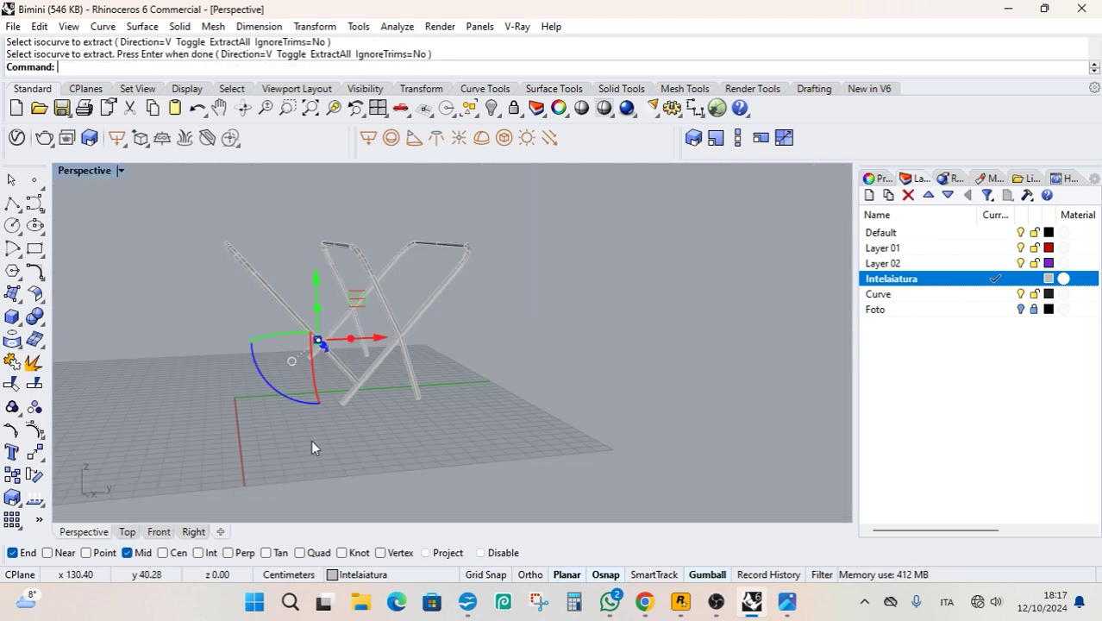
{"action": "scroll", "coordinate": [345, 392], "scroll_direction": "up", "scroll_amount": 3}
{"action": "left_click", "coordinate": [357, 378]}
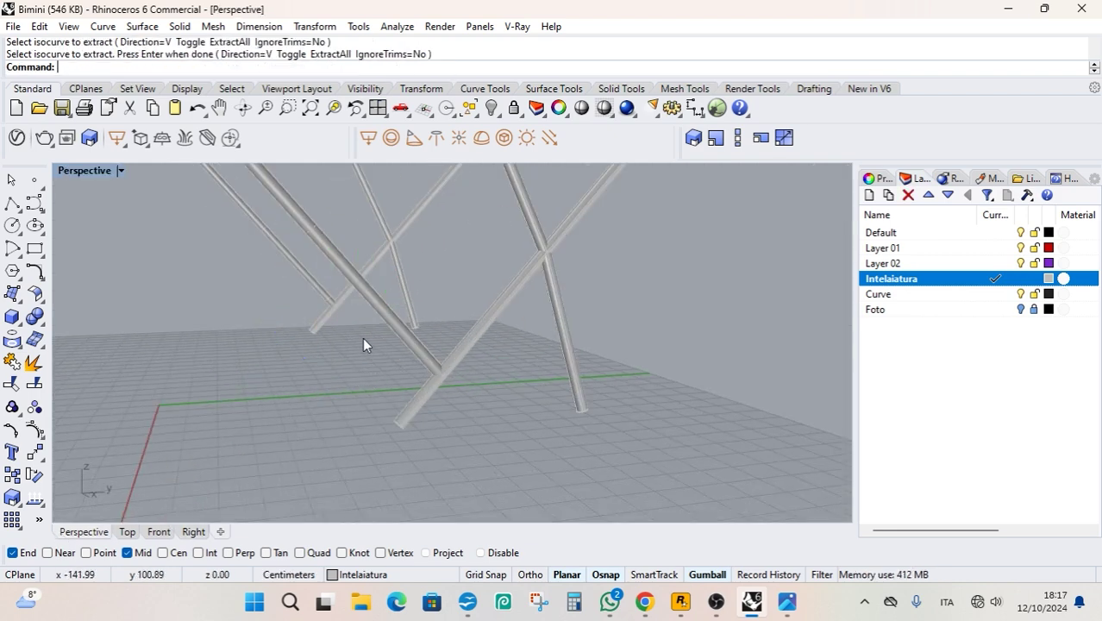
{"action": "scroll", "coordinate": [353, 329], "scroll_direction": "up", "scroll_amount": 2}
{"action": "scroll", "coordinate": [332, 312], "scroll_direction": "up", "scroll_amount": 4}
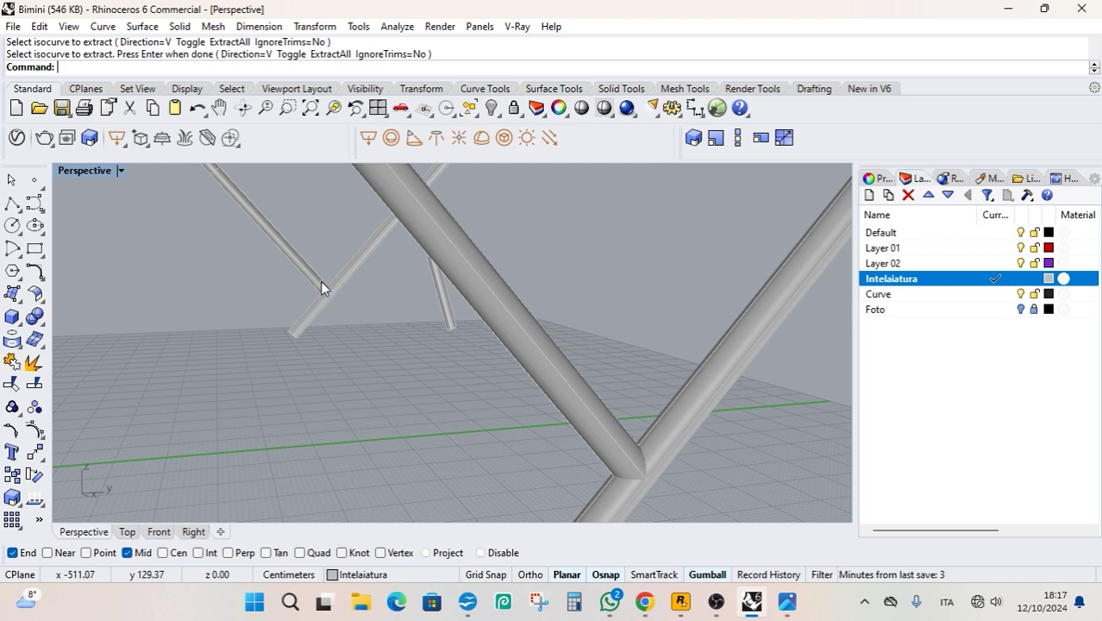
{"action": "left_click", "coordinate": [320, 280]}
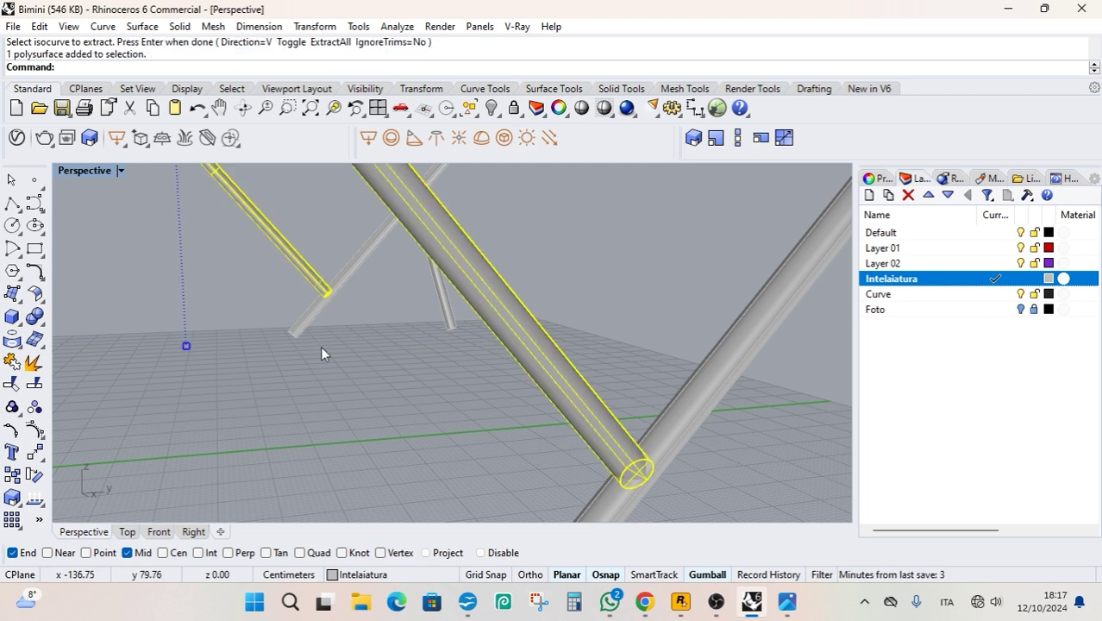
{"action": "key", "text": "Escape"}
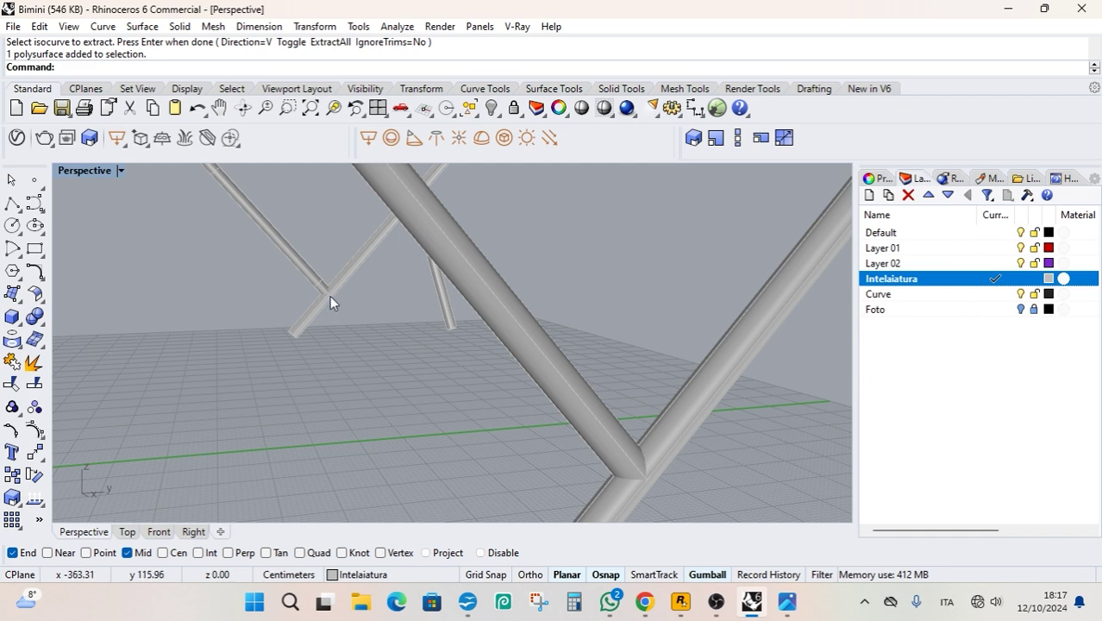
{"action": "left_click", "coordinate": [595, 423]}
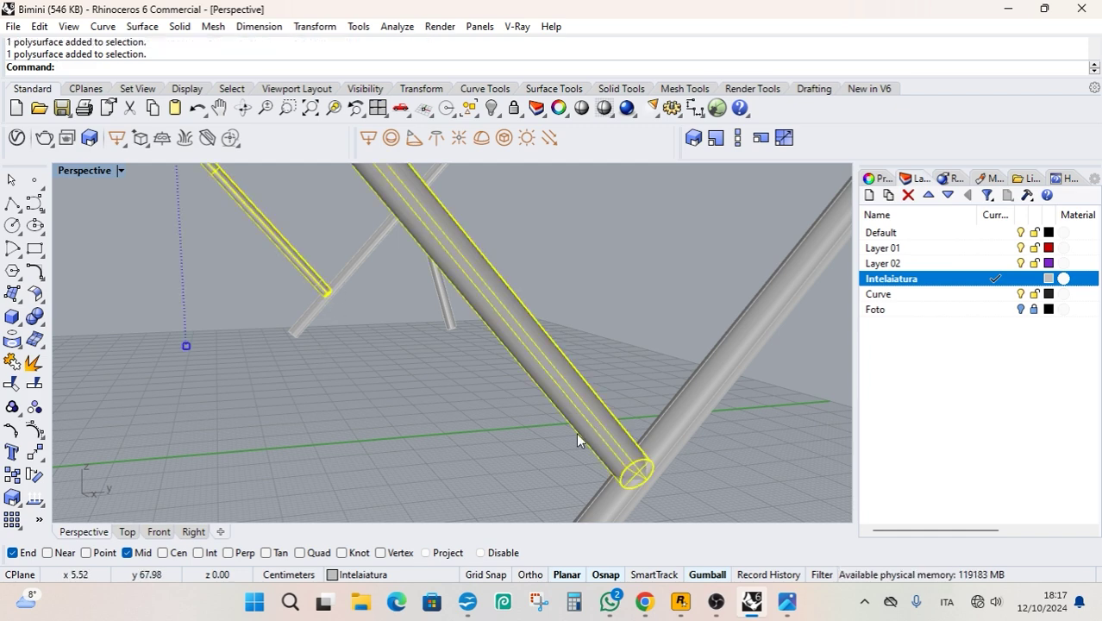
{"action": "key", "text": "Return"}
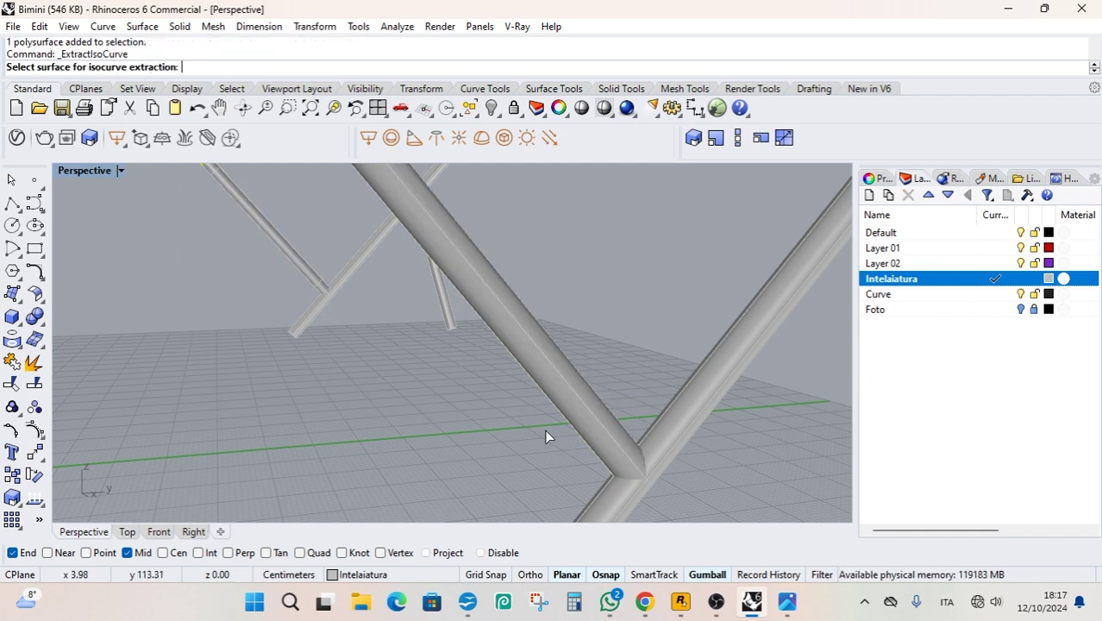
{"action": "left_click", "coordinate": [592, 431]}
{"action": "scroll", "coordinate": [583, 422], "scroll_direction": "up", "scroll_amount": 2}
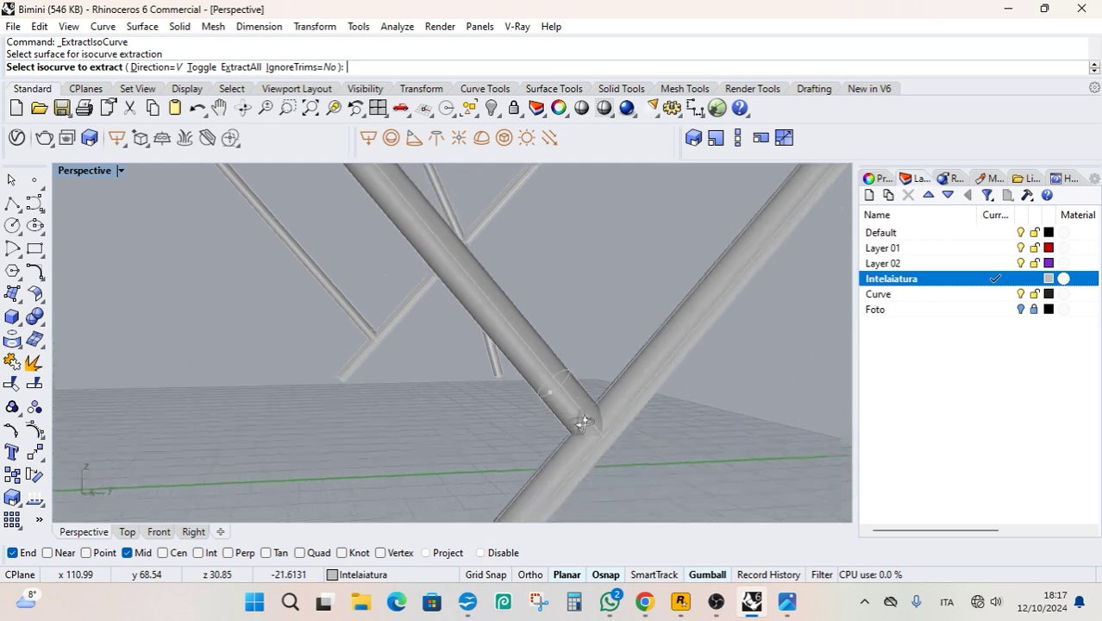
{"action": "right_click_drag", "start_coordinate": [583, 423], "coordinate": [553, 411]}
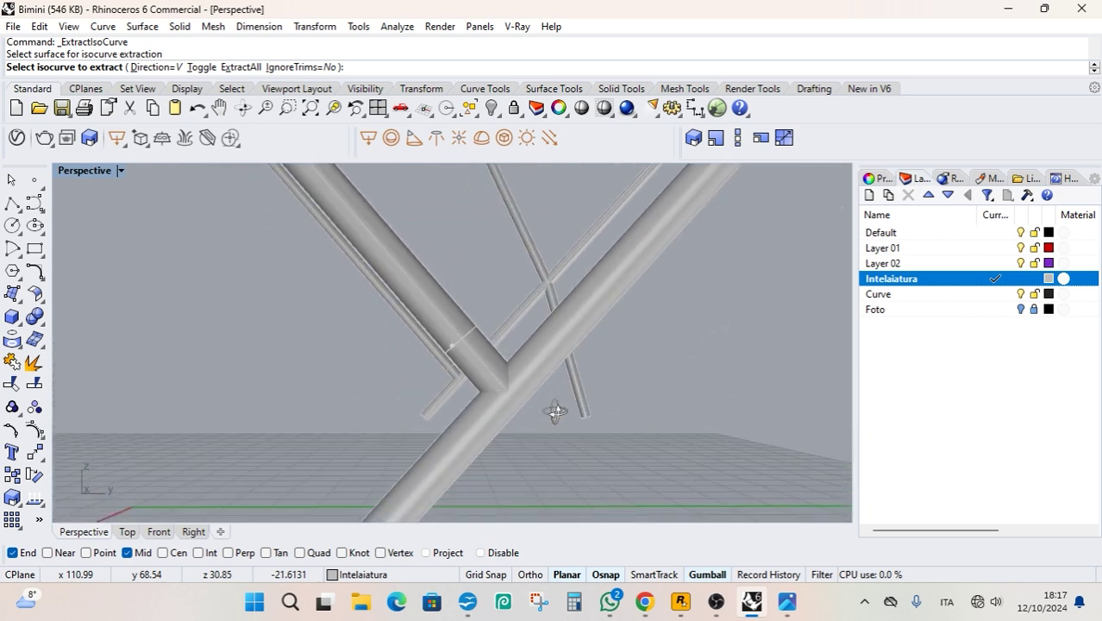
{"action": "right_click", "coordinate": [469, 338]}
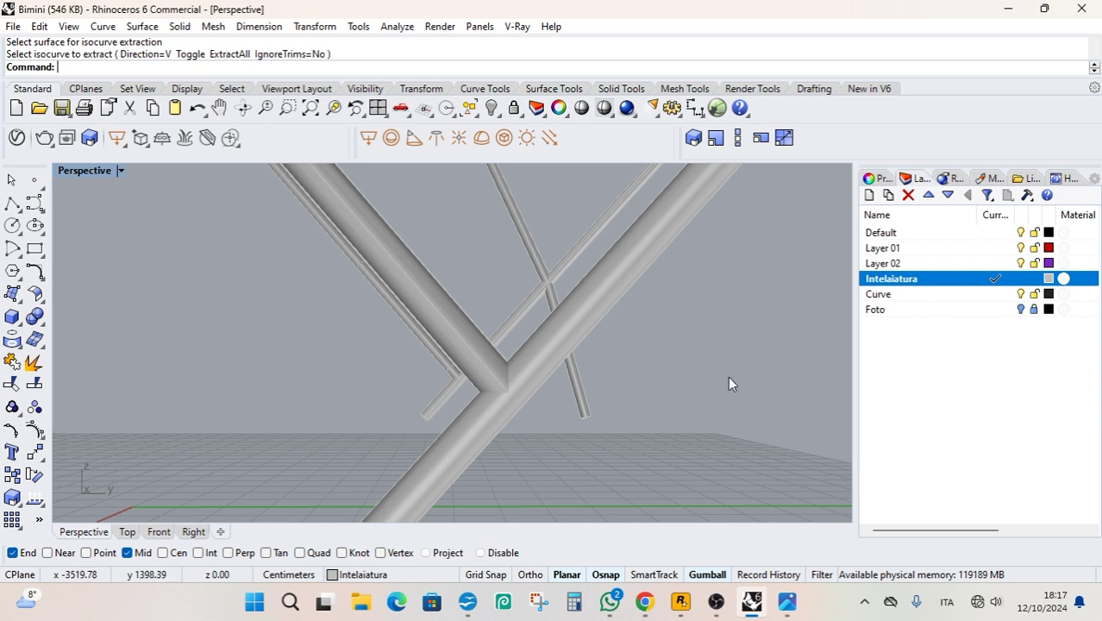
Make the Default layer current and hide the Intelaiatura layer so only the frame curves remain in view.
{"action": "double_click", "coordinate": [919, 235]}
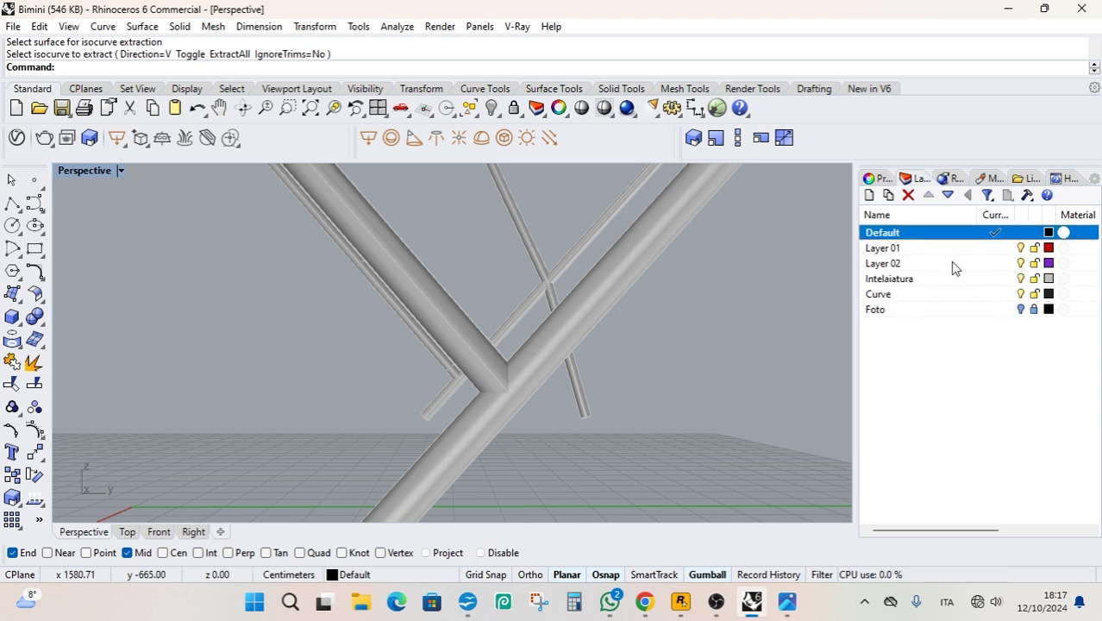
{"action": "left_click", "coordinate": [1020, 279]}
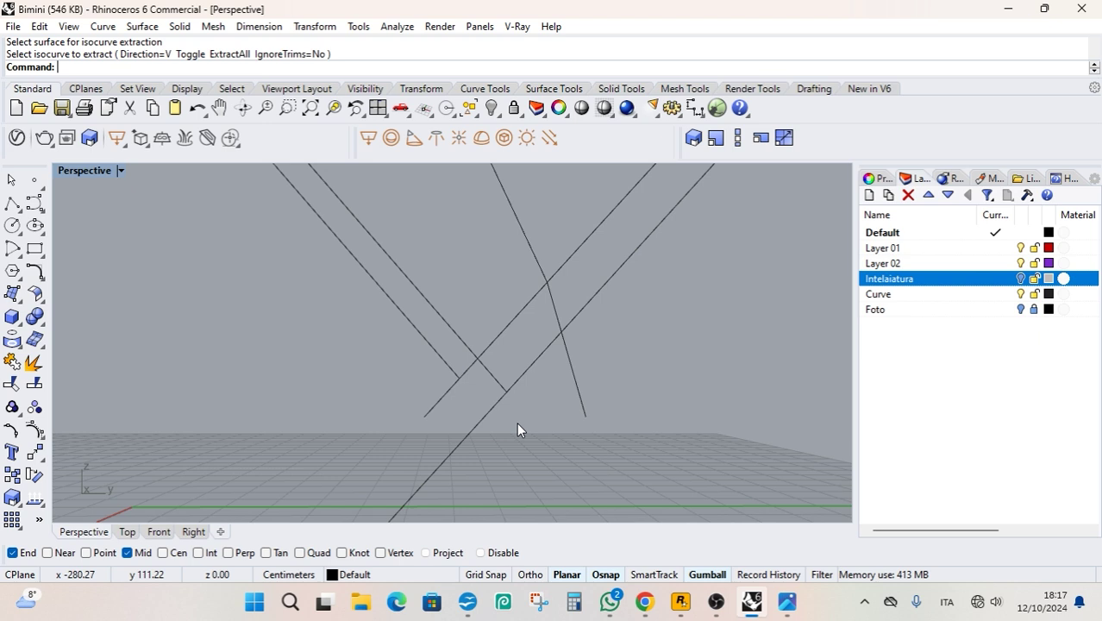
{"action": "right_click_drag", "start_coordinate": [524, 411], "coordinate": [531, 408]}
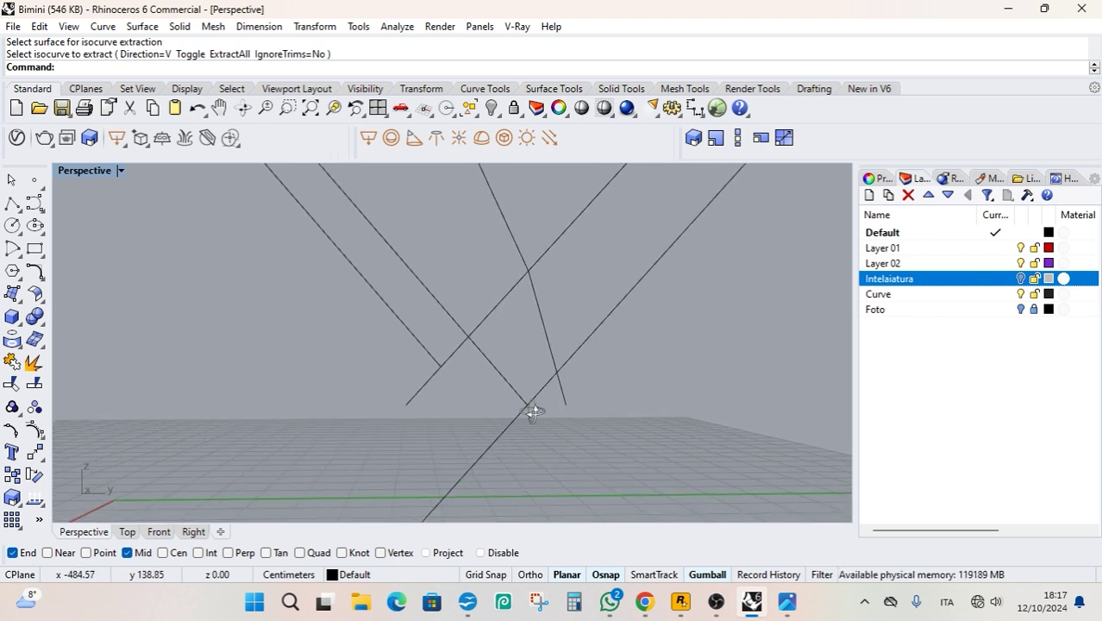
With End and Near snaps, draw a short one-segment polyline along the front arch's near leg curve, upward from its lower end.
{"action": "left_click", "coordinate": [12, 203]}
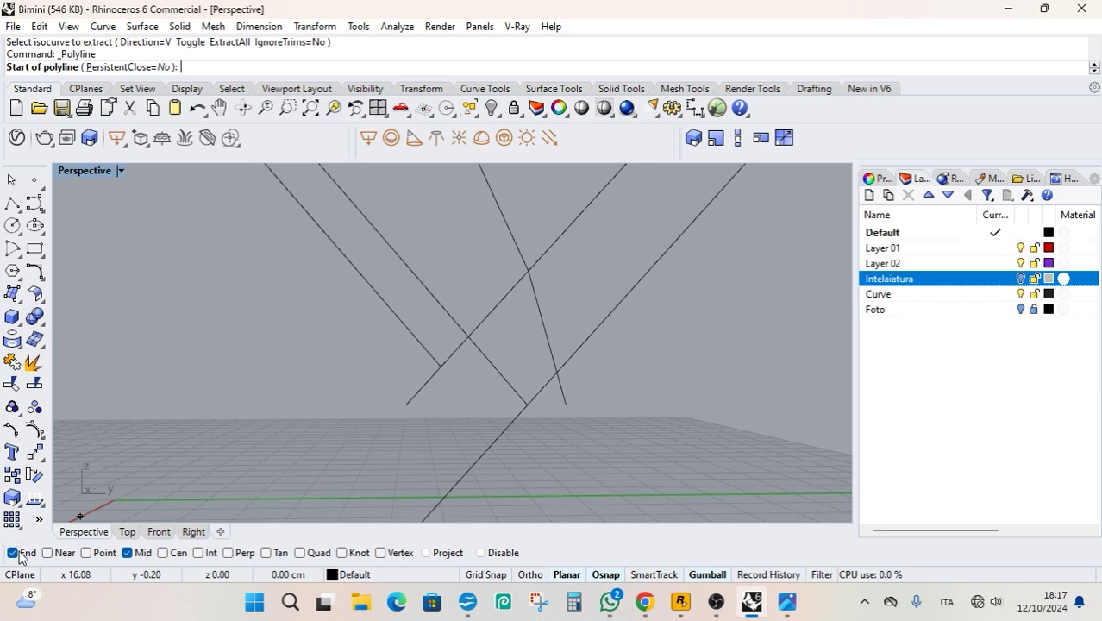
{"action": "left_click", "coordinate": [124, 554]}
{"action": "left_click", "coordinate": [67, 556]}
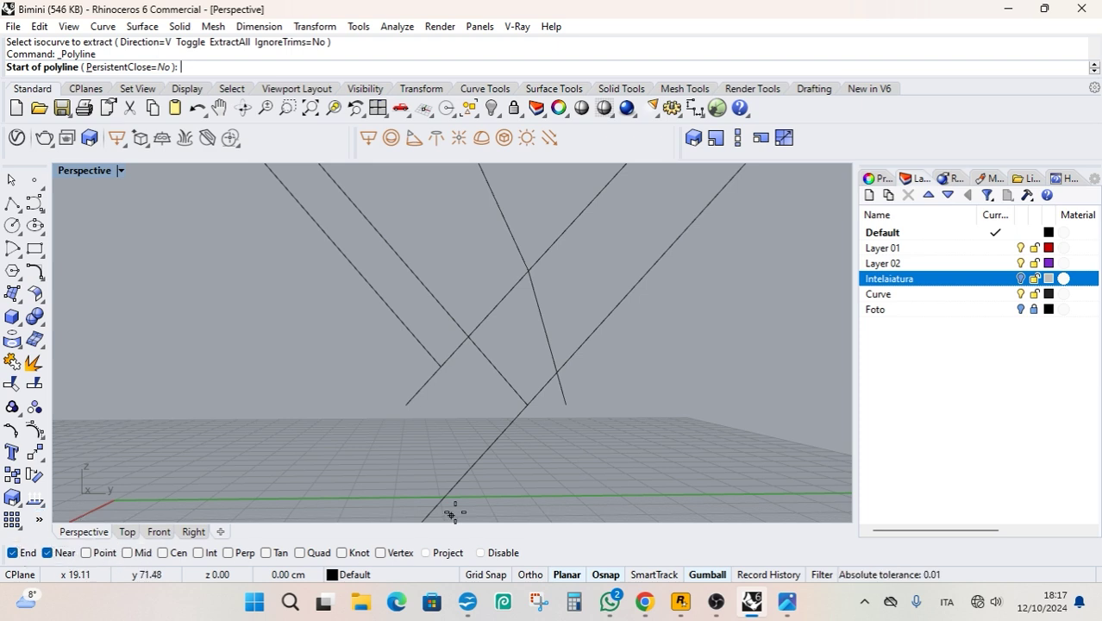
{"action": "left_click", "coordinate": [529, 404]}
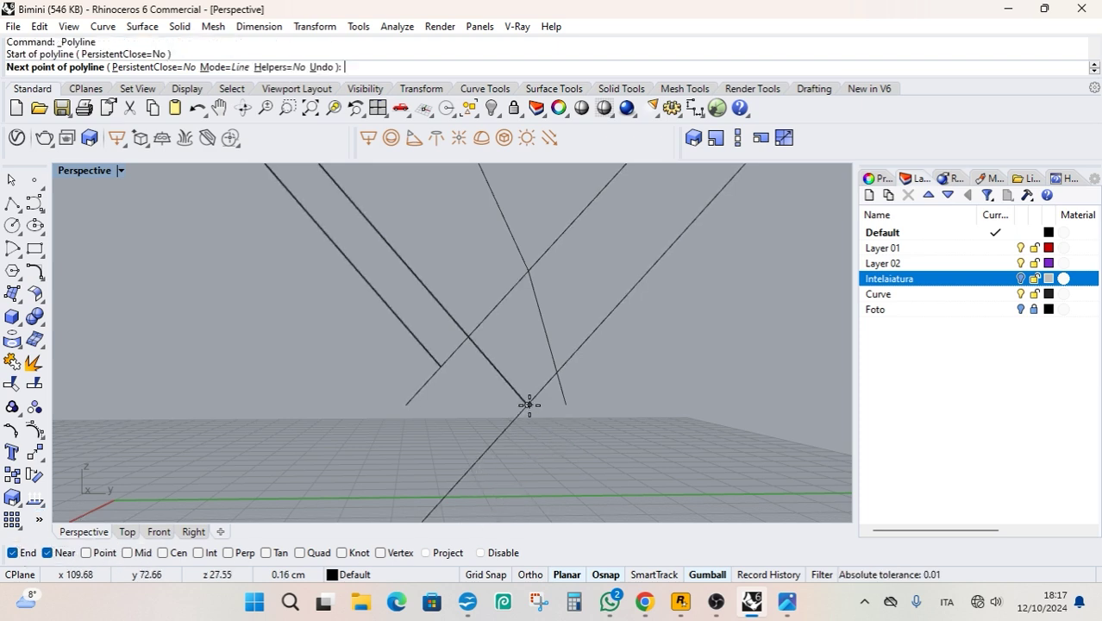
{"action": "left_click", "coordinate": [492, 366]}
{"action": "key", "text": "Return"}
Copy the short guide segment from its lower end to the lower end of the front arch's opposite leg.
{"action": "left_click", "coordinate": [508, 385]}
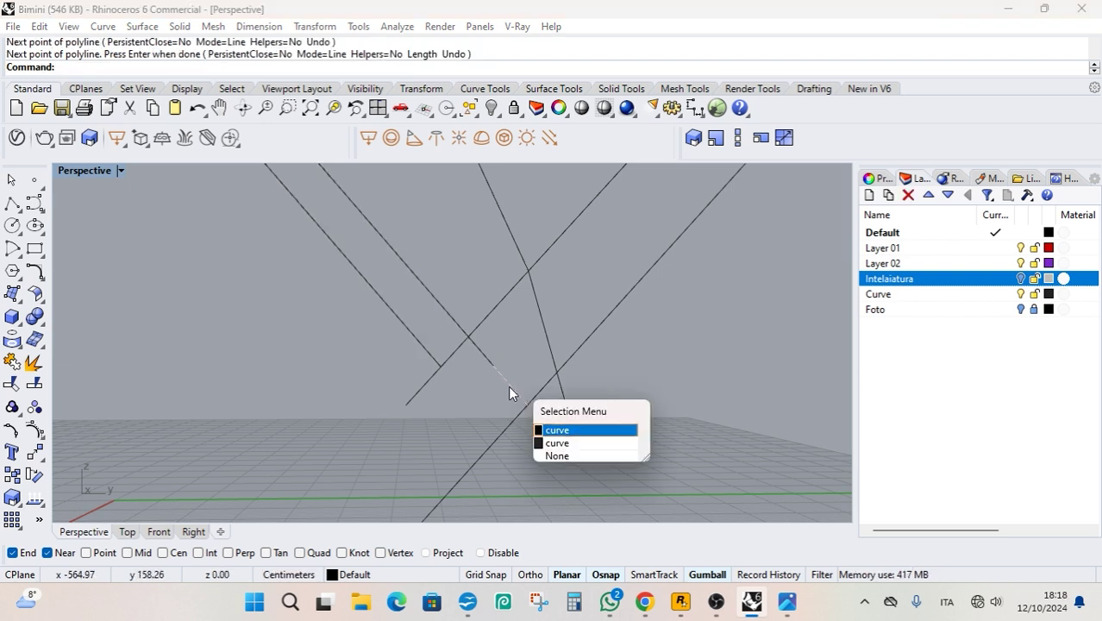
{"action": "left_click", "coordinate": [552, 429]}
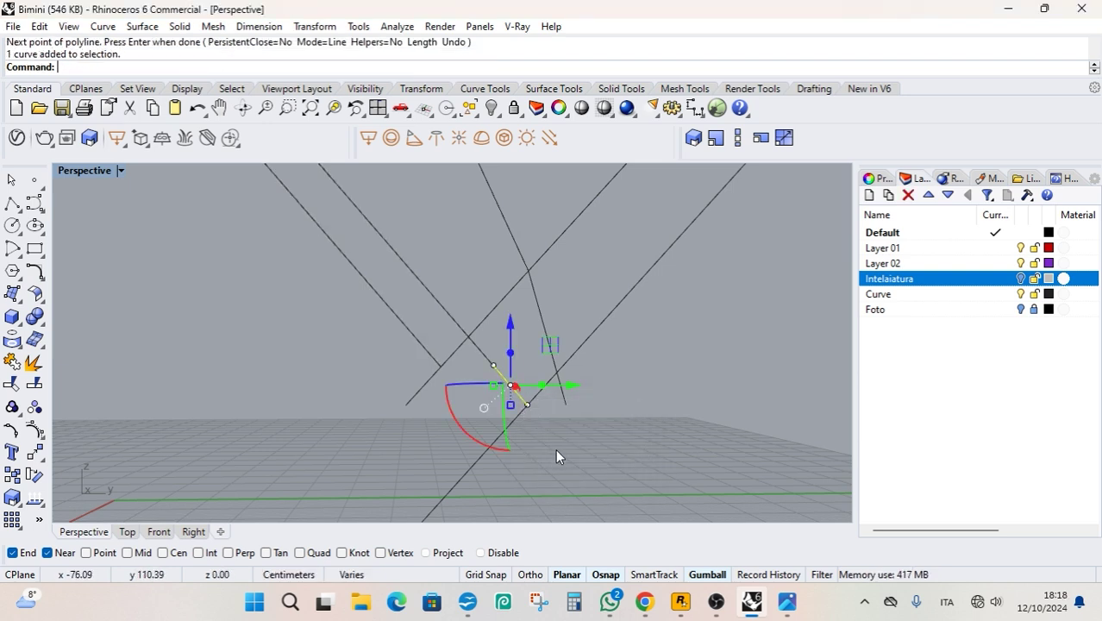
{"action": "scroll", "coordinate": [556, 432], "scroll_direction": "down", "scroll_amount": 3}
{"action": "scroll", "coordinate": [543, 421], "scroll_direction": "up", "scroll_amount": 2}
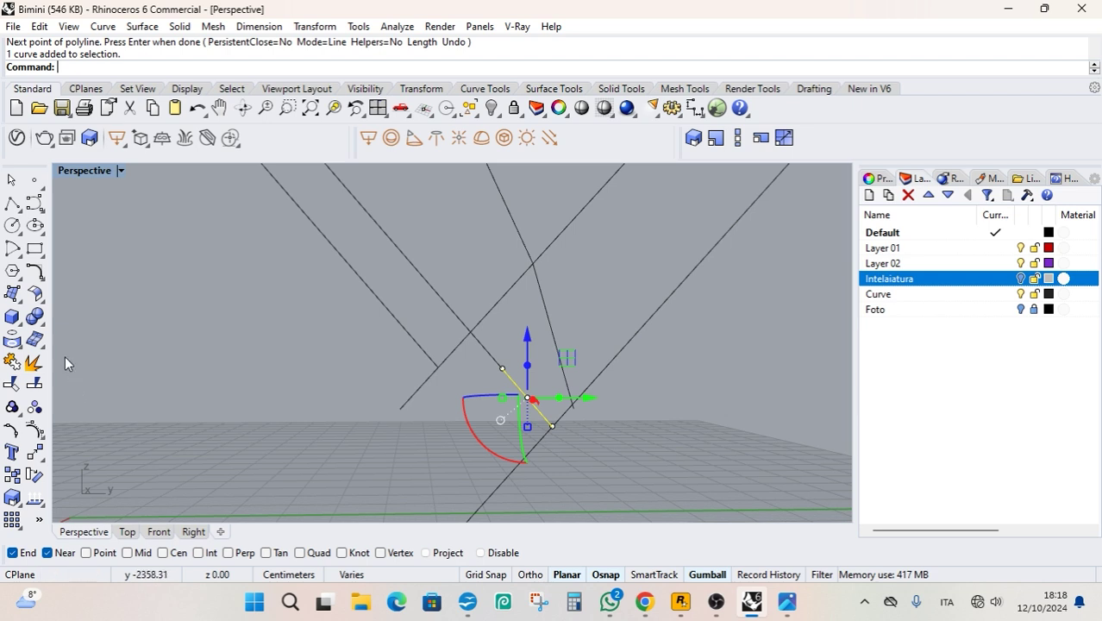
{"action": "left_click", "coordinate": [12, 475]}
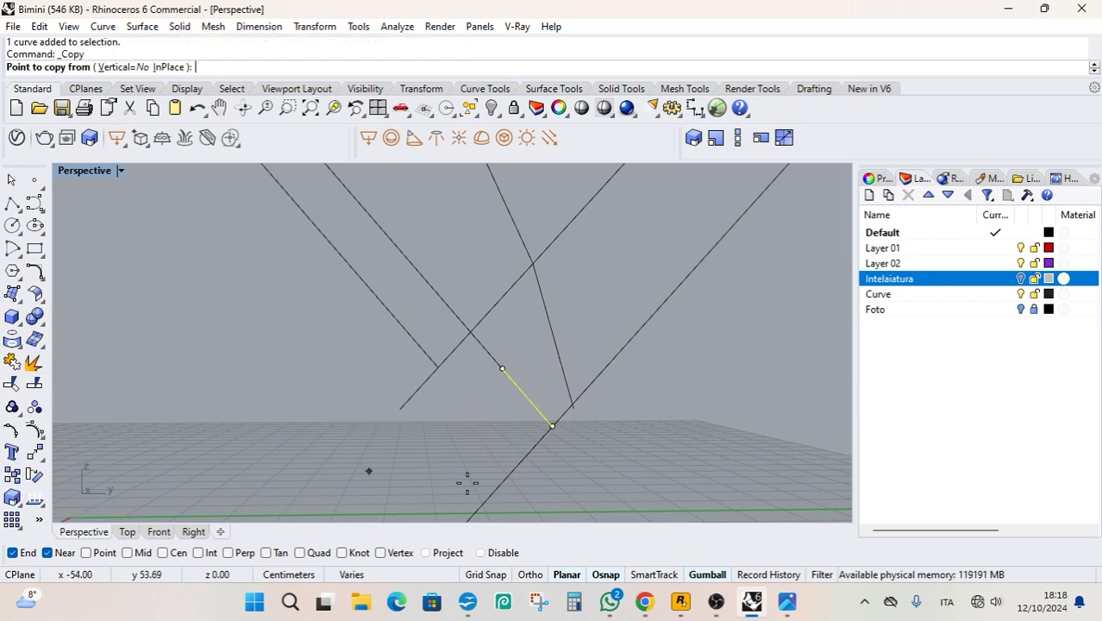
{"action": "left_click", "coordinate": [552, 426]}
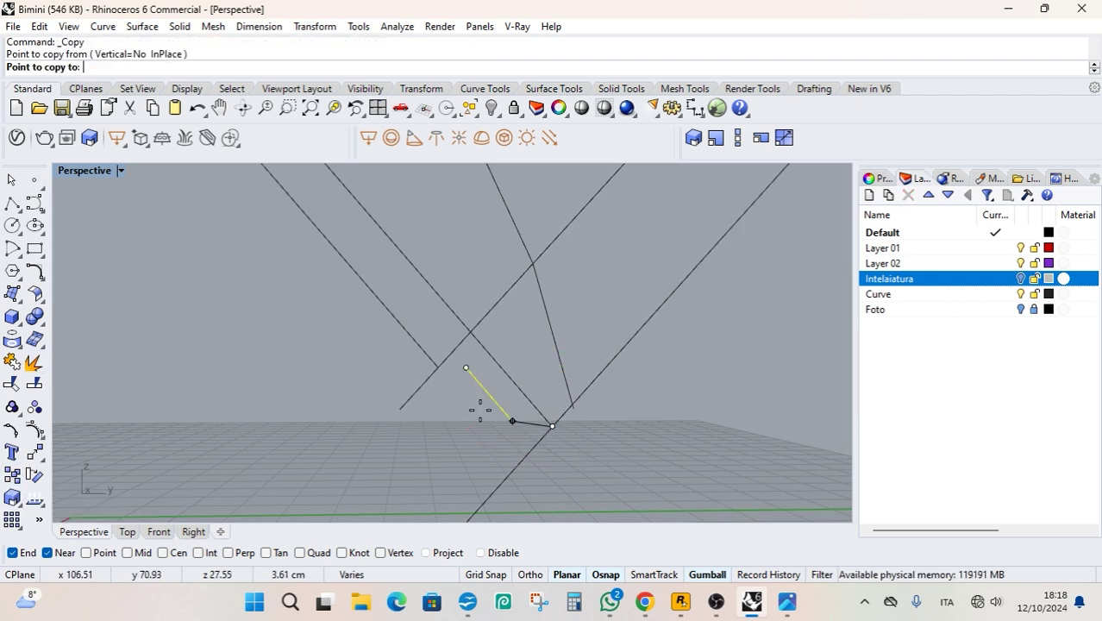
{"action": "left_click", "coordinate": [437, 366]}
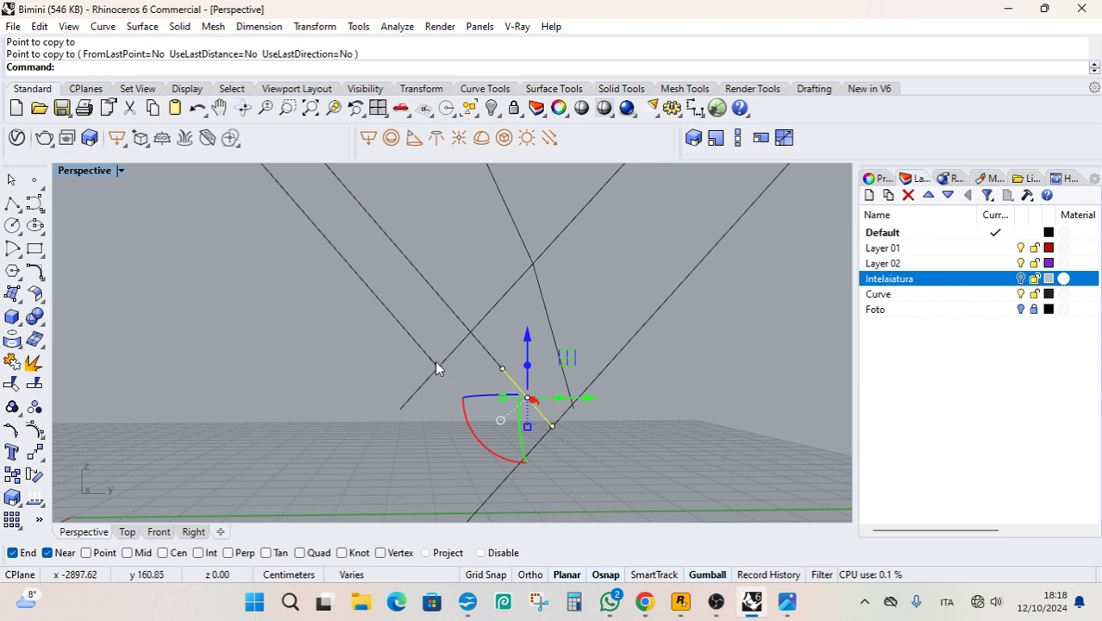
{"action": "left_click", "coordinate": [435, 368]}
{"action": "left_click", "coordinate": [500, 401]}
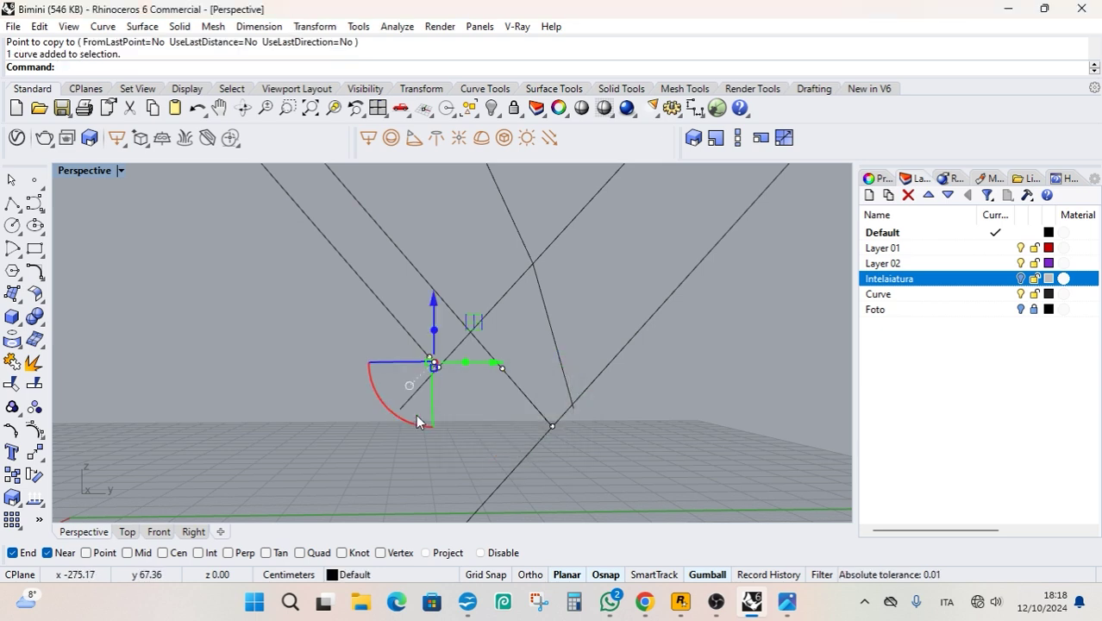
{"action": "left_click", "coordinate": [437, 429]}
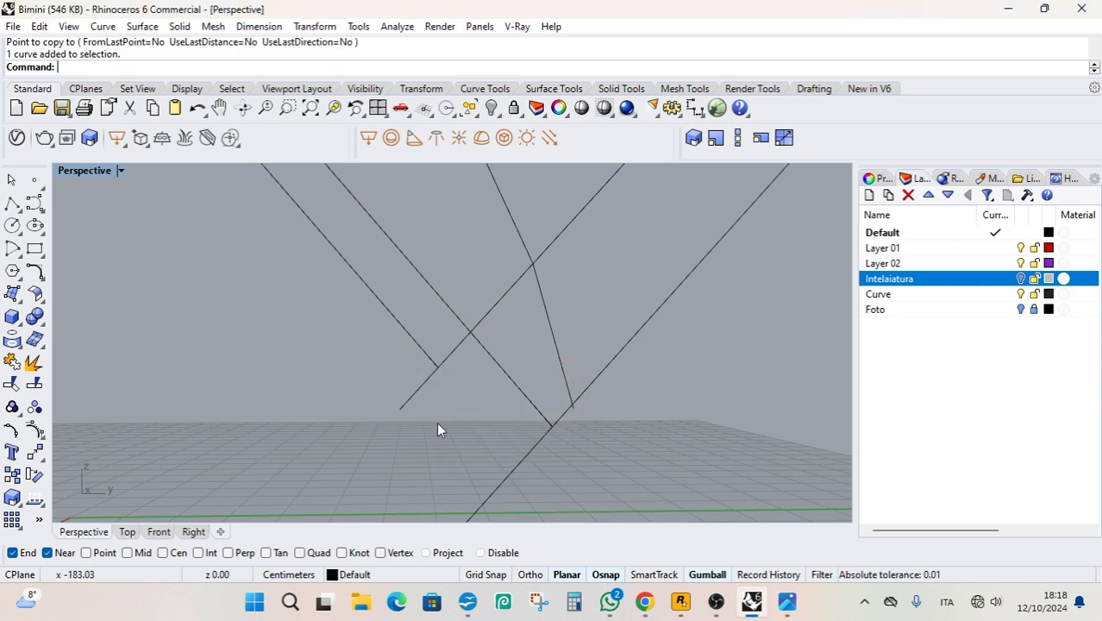
Show the Intelaiatura layer again and delete the extracted isocurve around the front arch's far leg near its lower joint.
{"action": "left_click", "coordinate": [1021, 279]}
{"action": "left_click", "coordinate": [427, 356]}
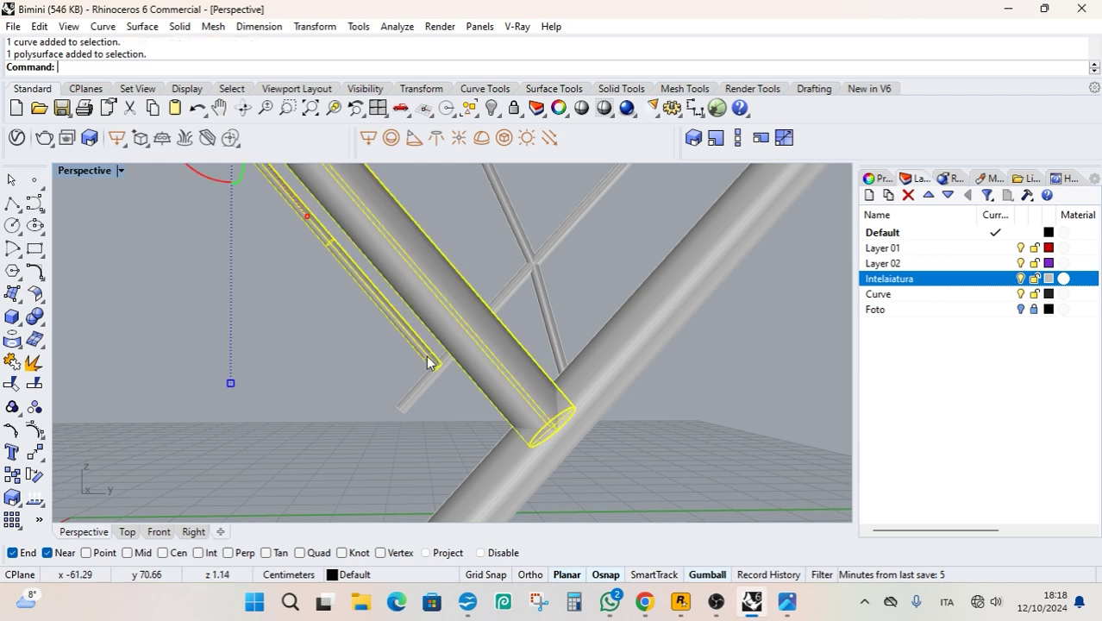
{"action": "scroll", "coordinate": [428, 357], "scroll_direction": "up", "scroll_amount": 3}
{"action": "scroll", "coordinate": [427, 353], "scroll_direction": "up", "scroll_amount": 1}
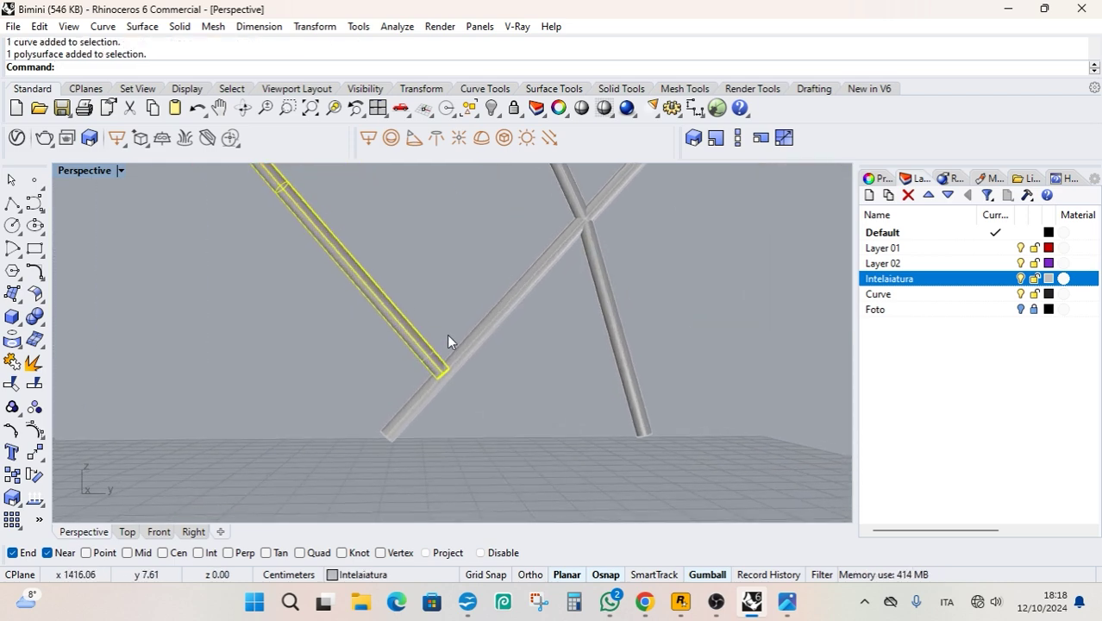
{"action": "left_click", "coordinate": [441, 341]}
{"action": "left_click", "coordinate": [430, 352]}
{"action": "left_click", "coordinate": [392, 370]}
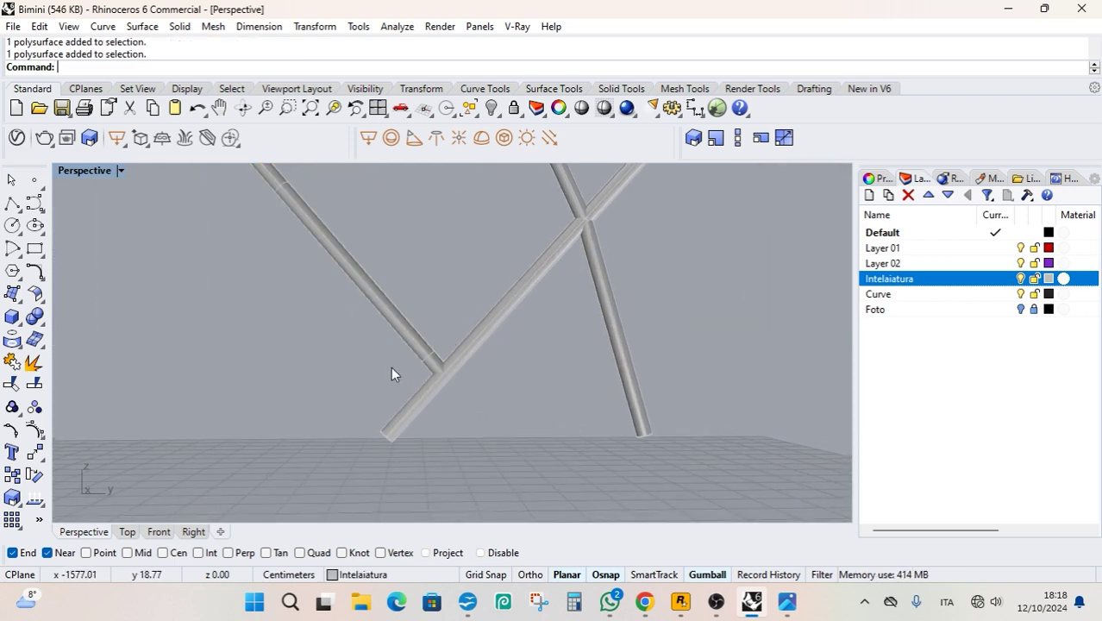
{"action": "left_click_drag", "start_coordinate": [390, 366], "coordinate": [437, 342]}
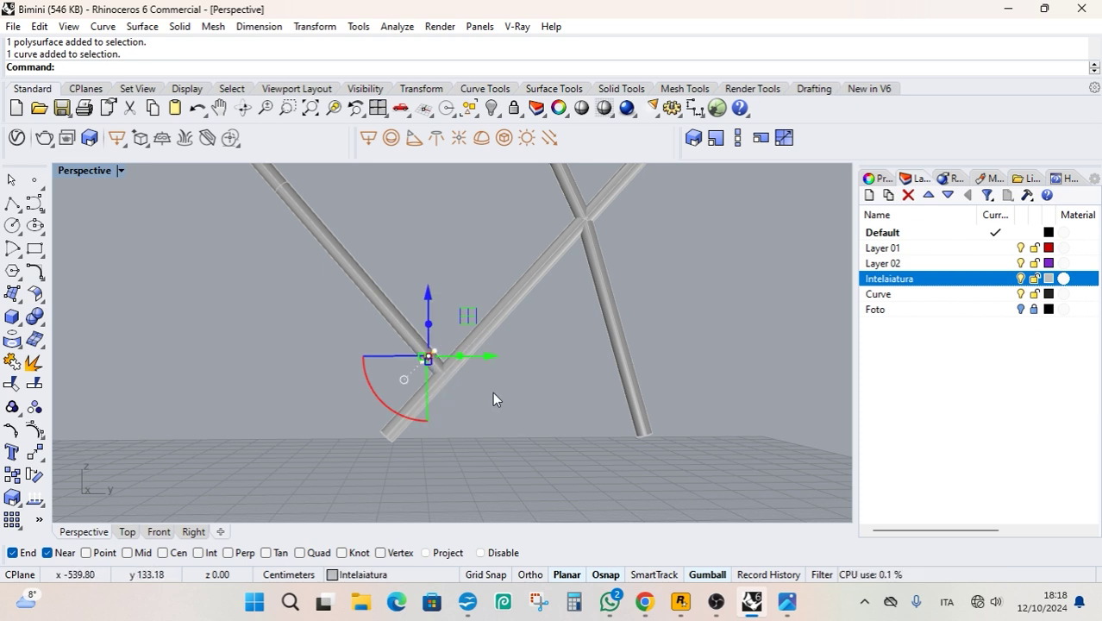
{"action": "key", "text": "Delete"}
With only End snap active and the view in Wireframe, extract the isocurve around the front arch's near leg at the guide segment's upper end.
{"action": "scroll", "coordinate": [562, 401], "scroll_direction": "up", "scroll_amount": 5}
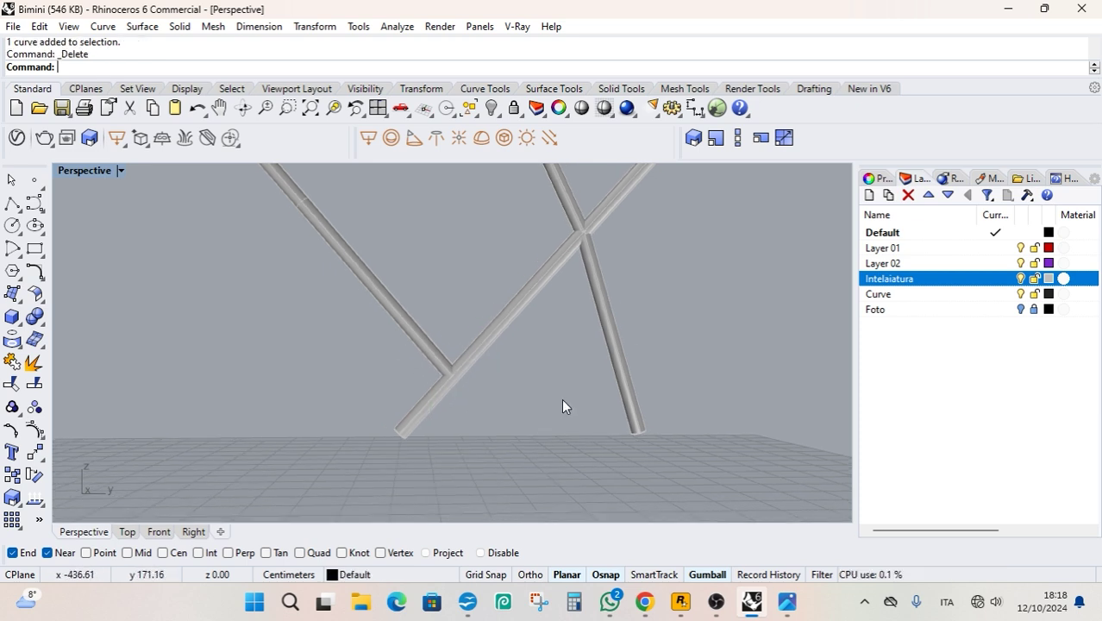
{"action": "right_click_drag", "start_coordinate": [665, 412], "coordinate": [641, 382], "text": "shift"}
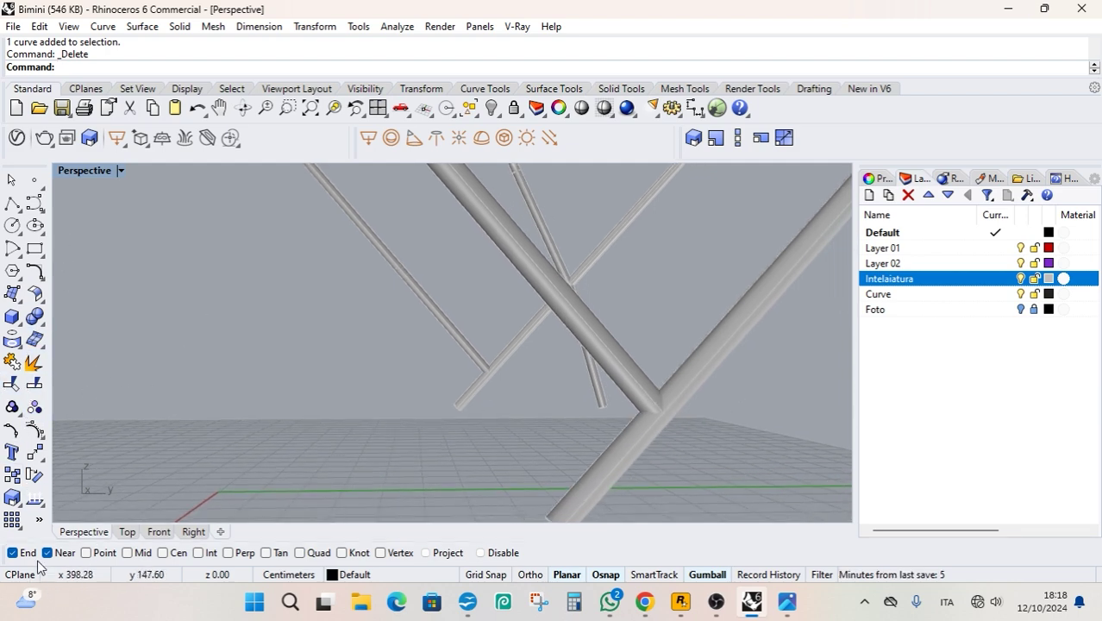
{"action": "left_click", "coordinate": [64, 555]}
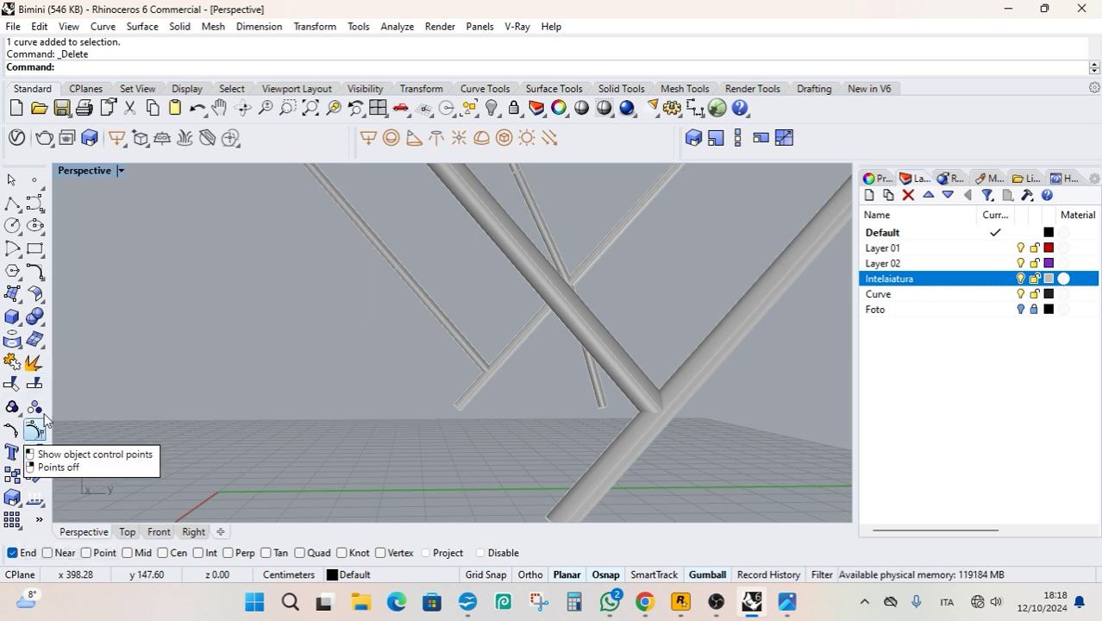
{"action": "left_click", "coordinate": [17, 342]}
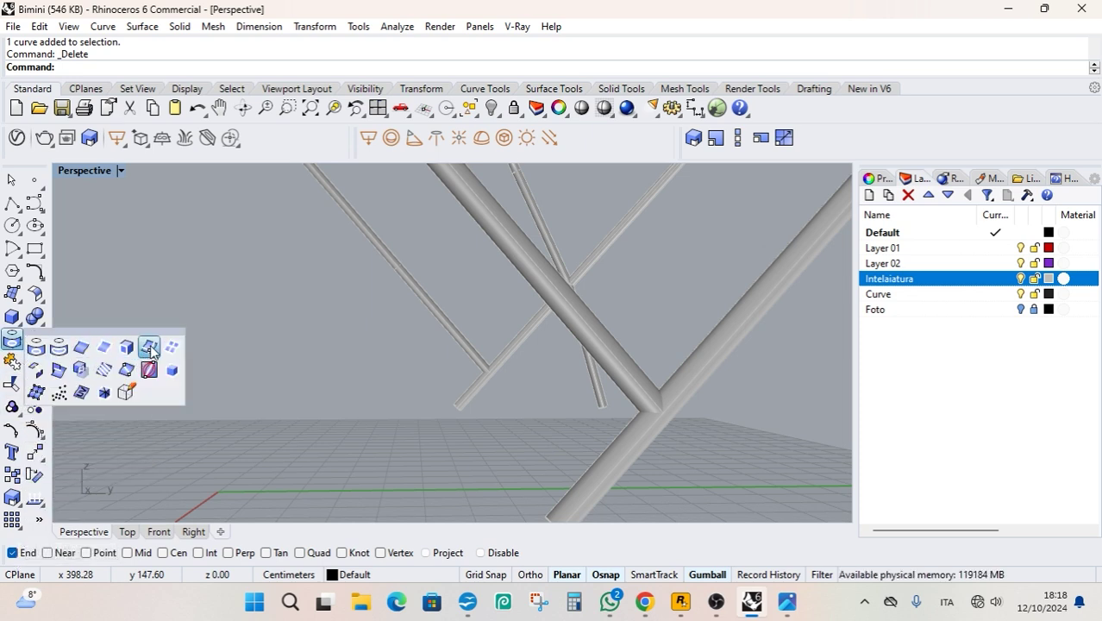
{"action": "left_click", "coordinate": [148, 348]}
{"action": "left_click", "coordinate": [618, 380]}
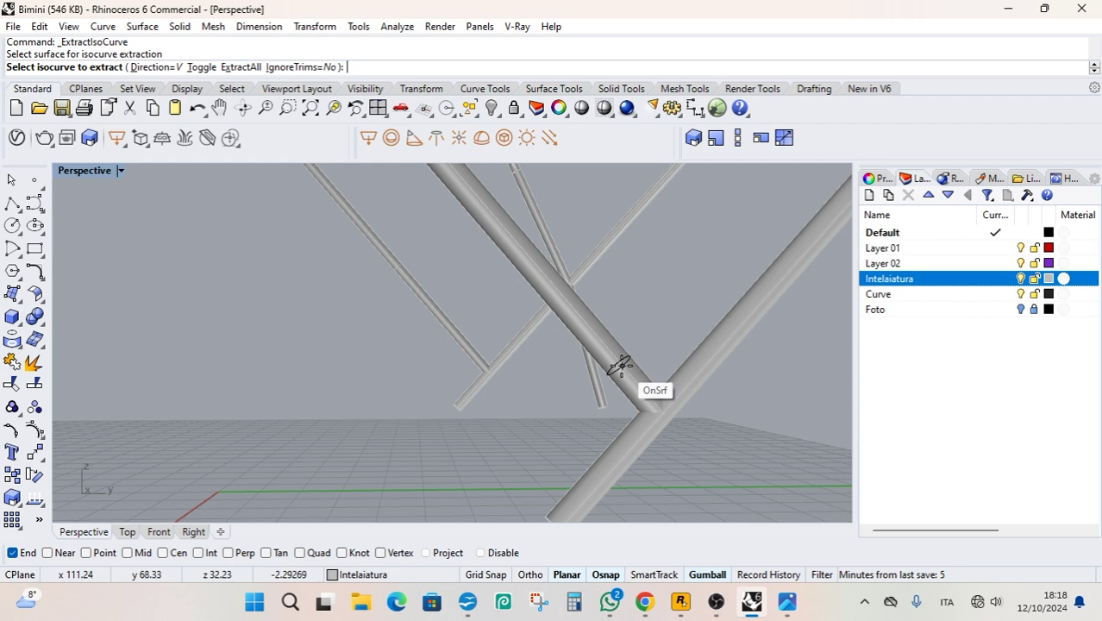
{"action": "left_click", "coordinate": [120, 171]}
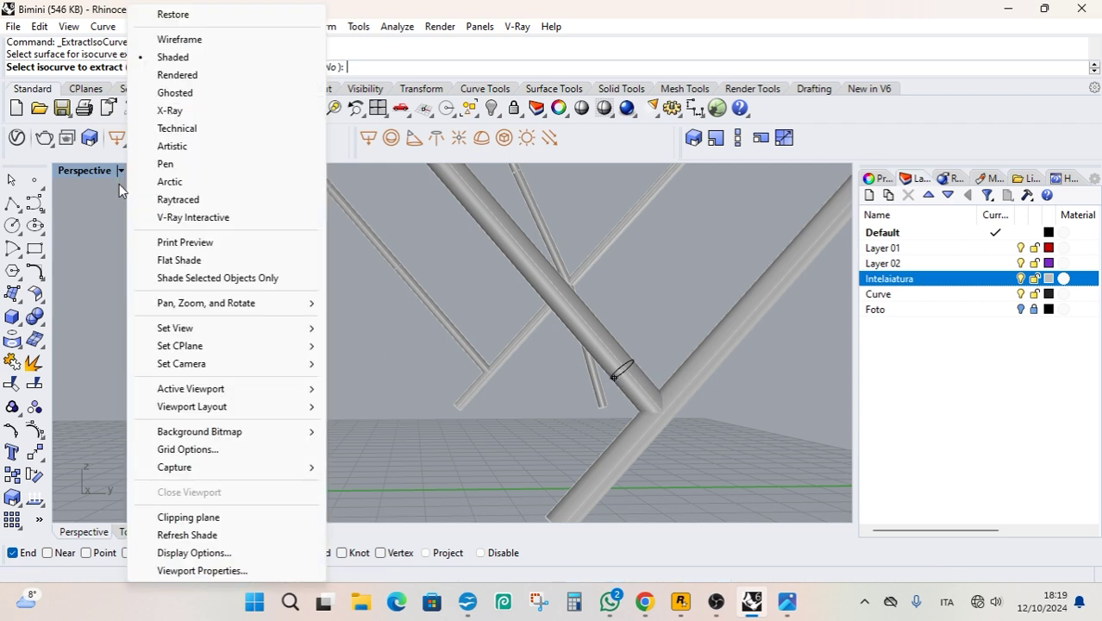
{"action": "left_click", "coordinate": [166, 39]}
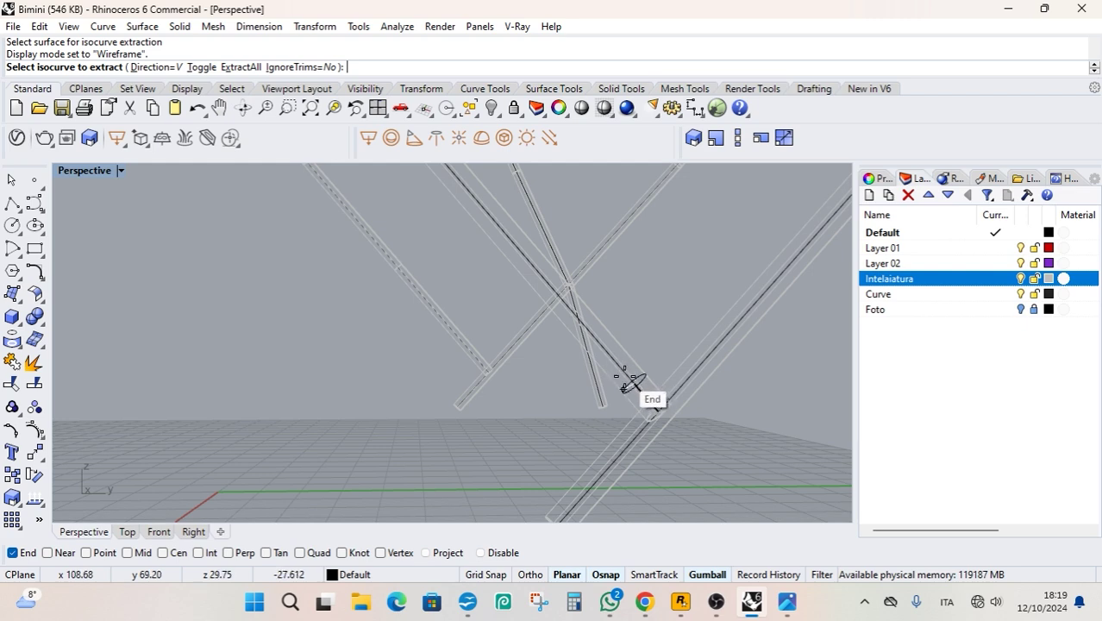
{"action": "scroll", "coordinate": [630, 383], "scroll_direction": "up", "scroll_amount": 2}
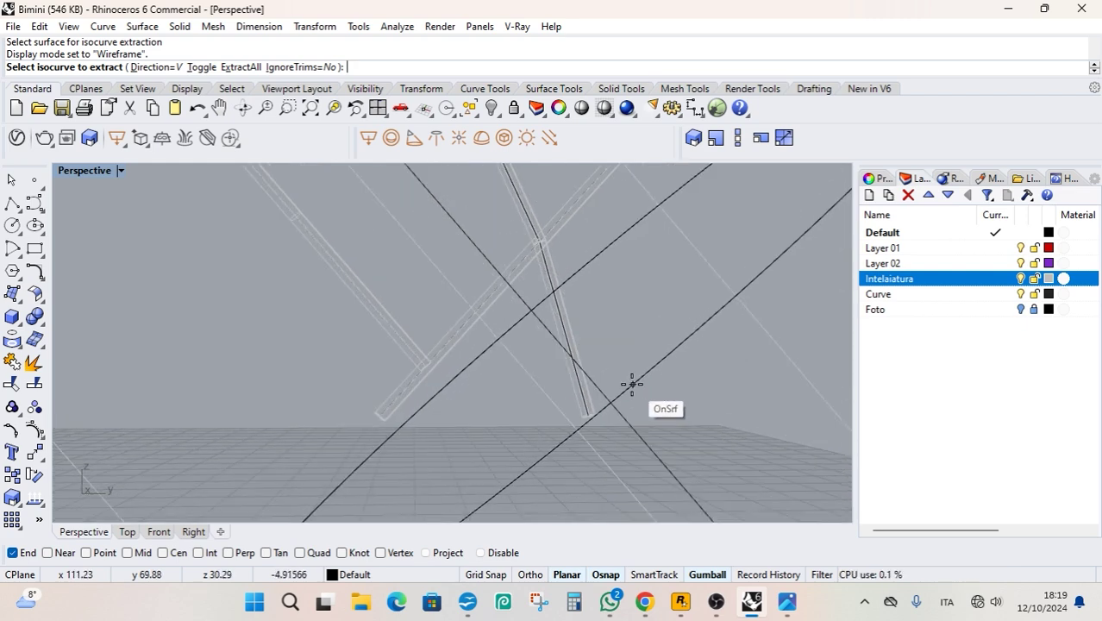
{"action": "scroll", "coordinate": [632, 384], "scroll_direction": "down", "scroll_amount": 2}
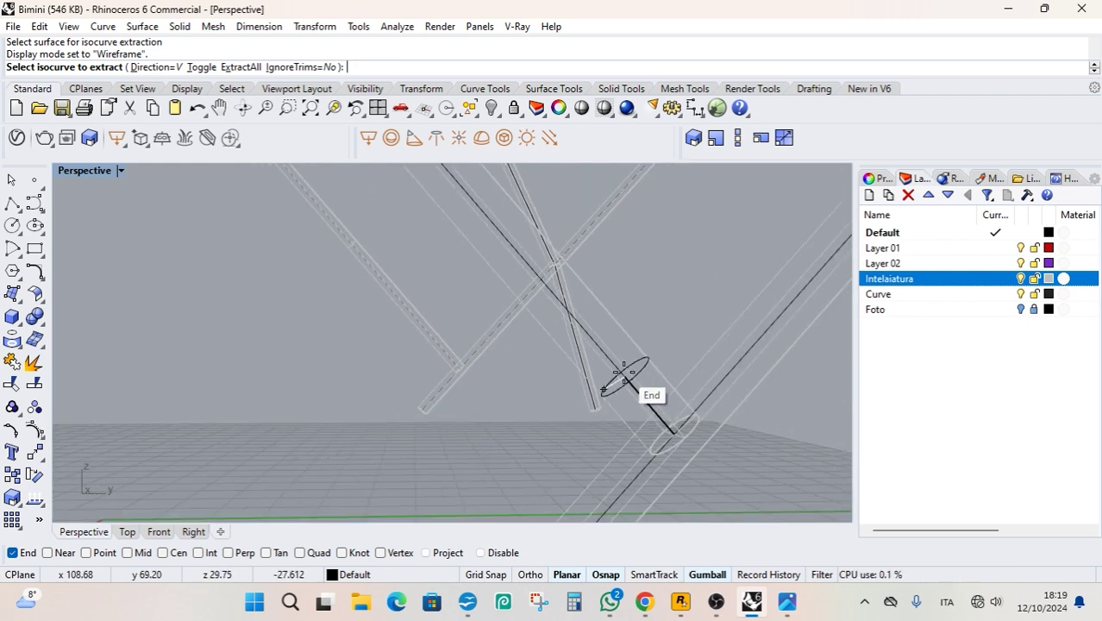
{"action": "left_click", "coordinate": [627, 376]}
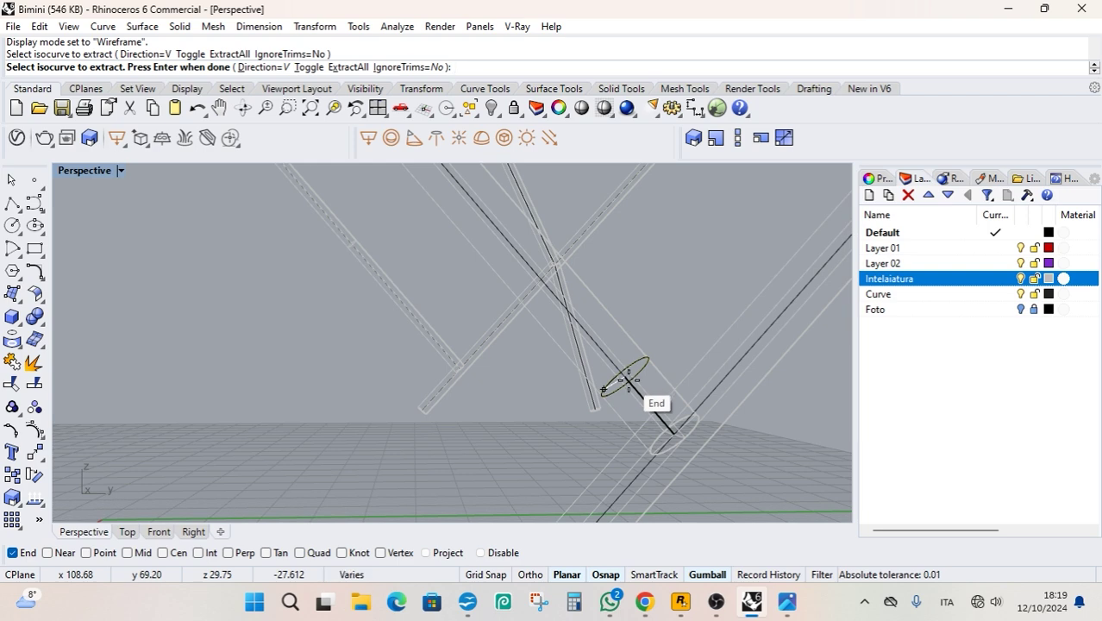
{"action": "key", "text": "Return"}
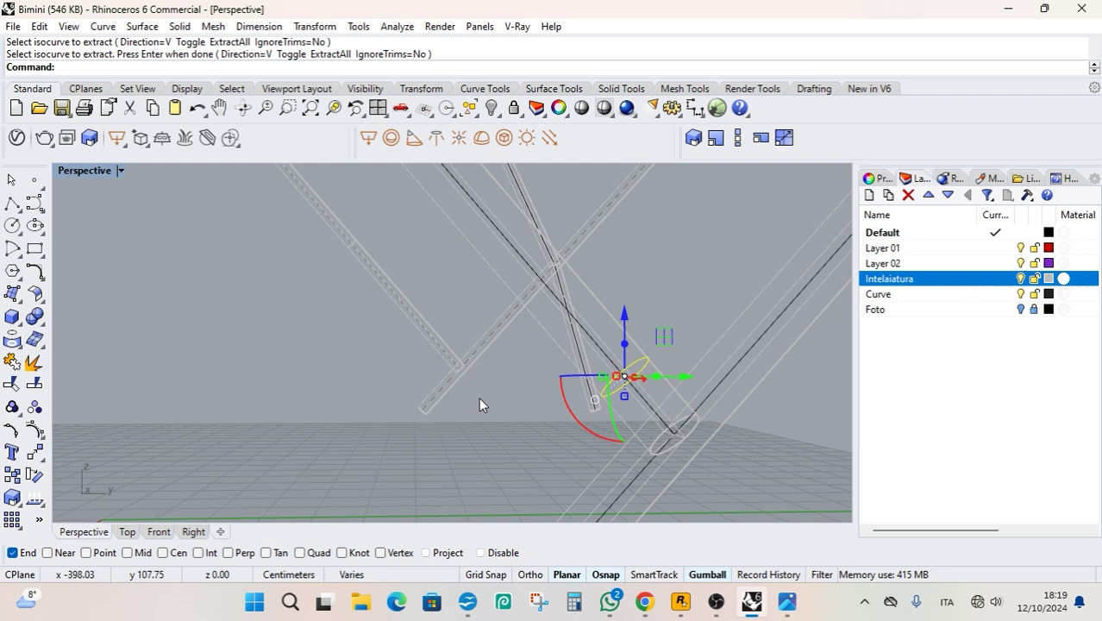
{"action": "key", "text": "Escape"}
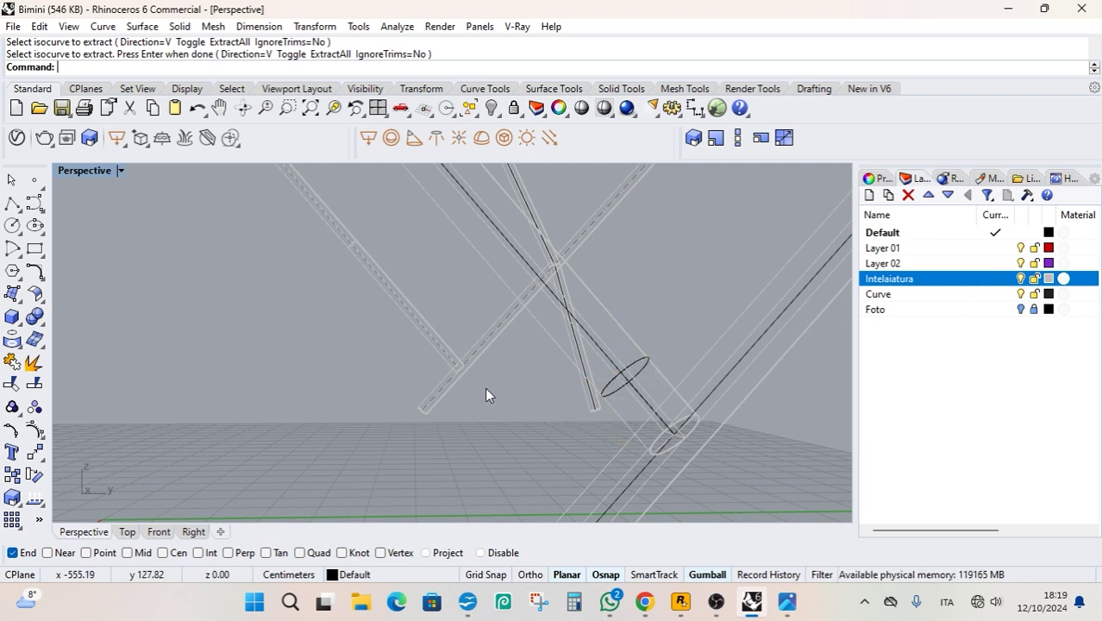
Extract the matching isocurve around the front arch's opposite leg at the upper end of its guide segment.
{"action": "key", "text": "Return"}
{"action": "left_click", "coordinate": [435, 356]}
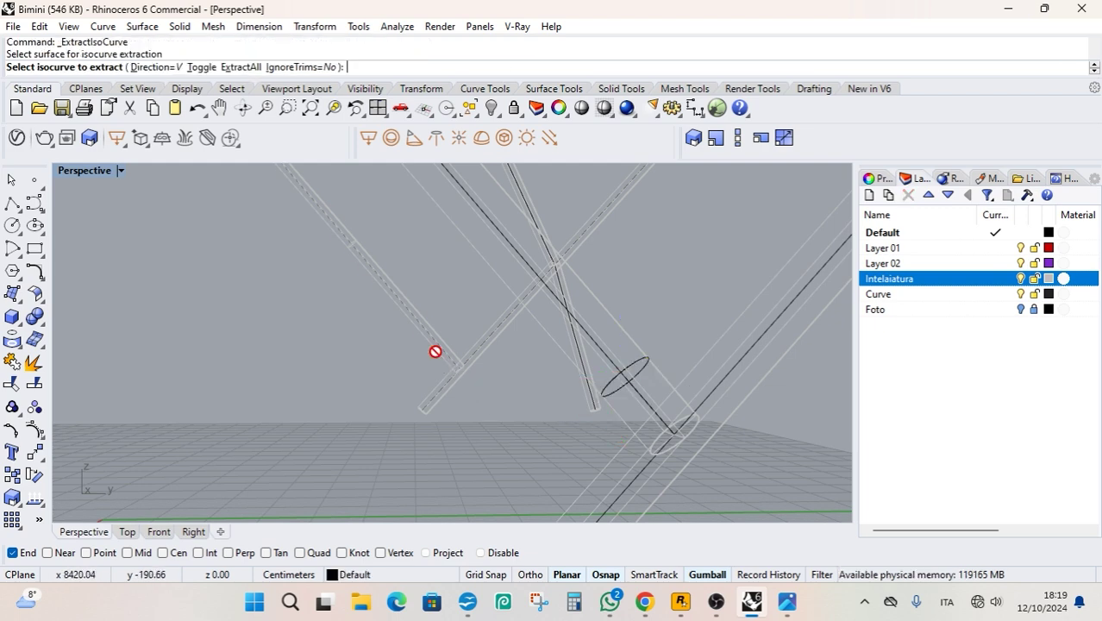
{"action": "left_click", "coordinate": [449, 359]}
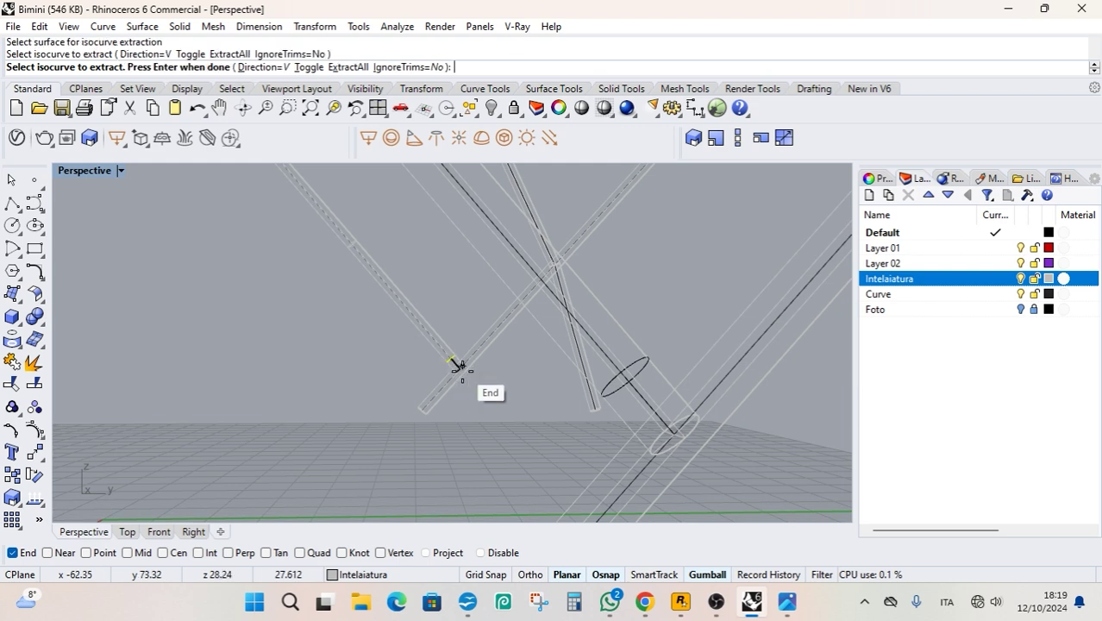
{"action": "key", "text": "Return"}
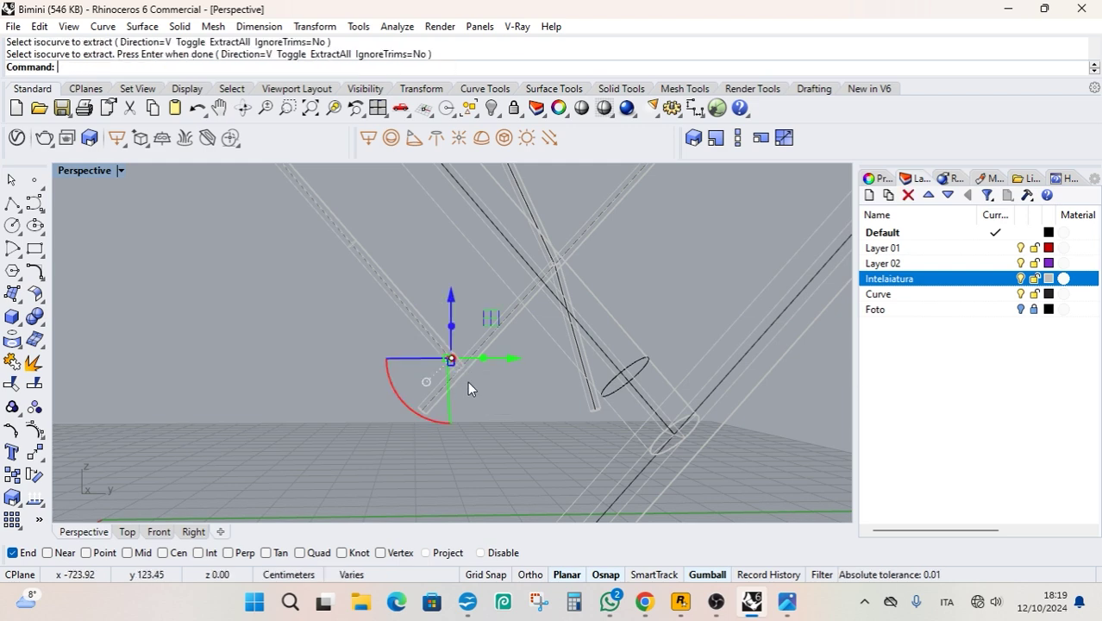
{"action": "key", "text": "Escape"}
Return the Perspective viewport to Shaded display and check the extracted isocurves around both legs of the front arch.
{"action": "key", "text": "Return"}
{"action": "right_click_drag", "start_coordinate": [497, 401], "coordinate": [454, 396]}
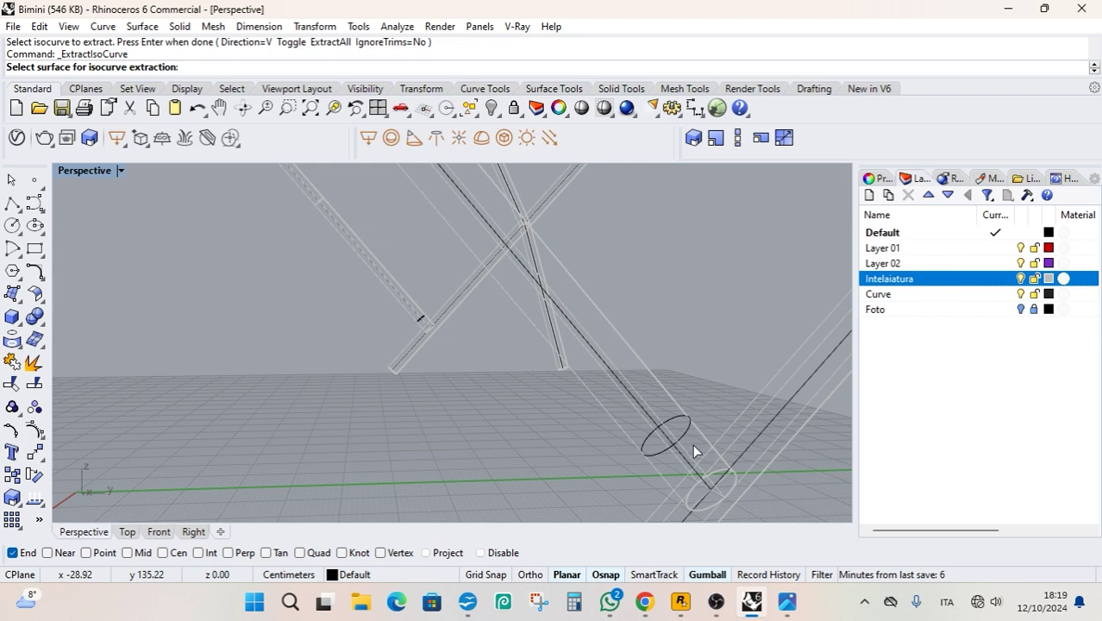
{"action": "left_click", "coordinate": [120, 170]}
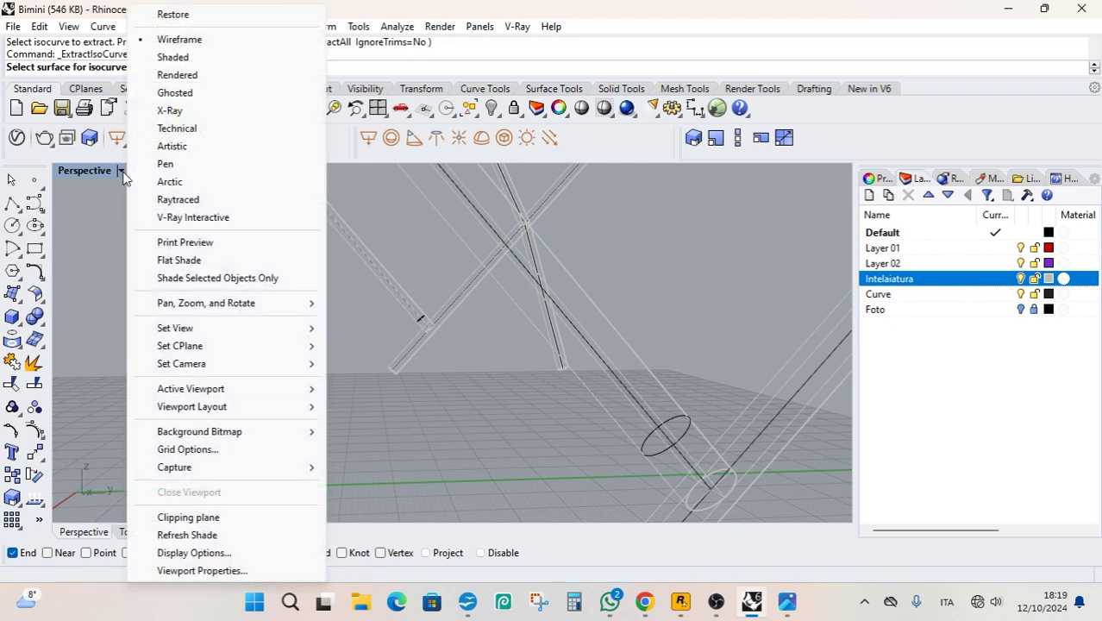
{"action": "left_click", "coordinate": [174, 58]}
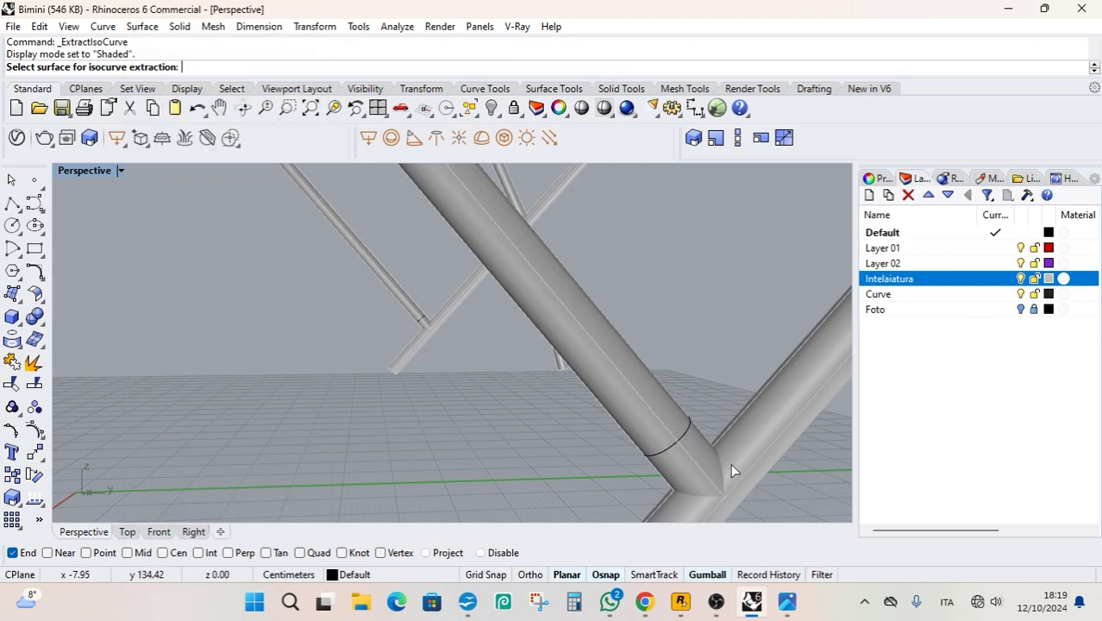
{"action": "right_click_drag", "start_coordinate": [731, 463], "coordinate": [698, 448]}
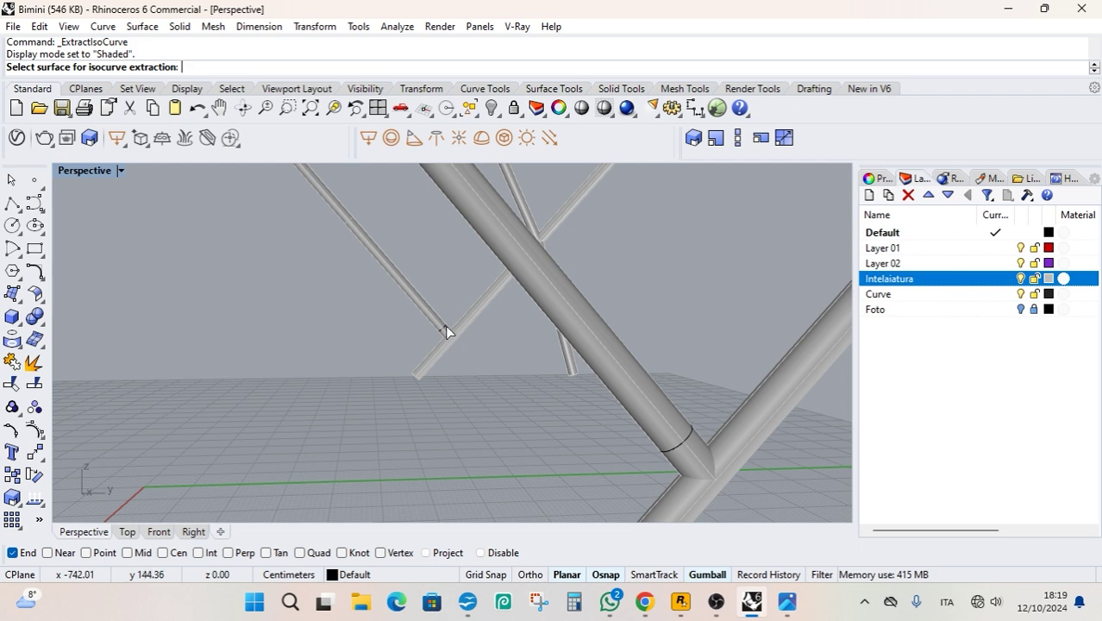
{"action": "right_click_drag", "start_coordinate": [685, 451], "coordinate": [611, 379]}
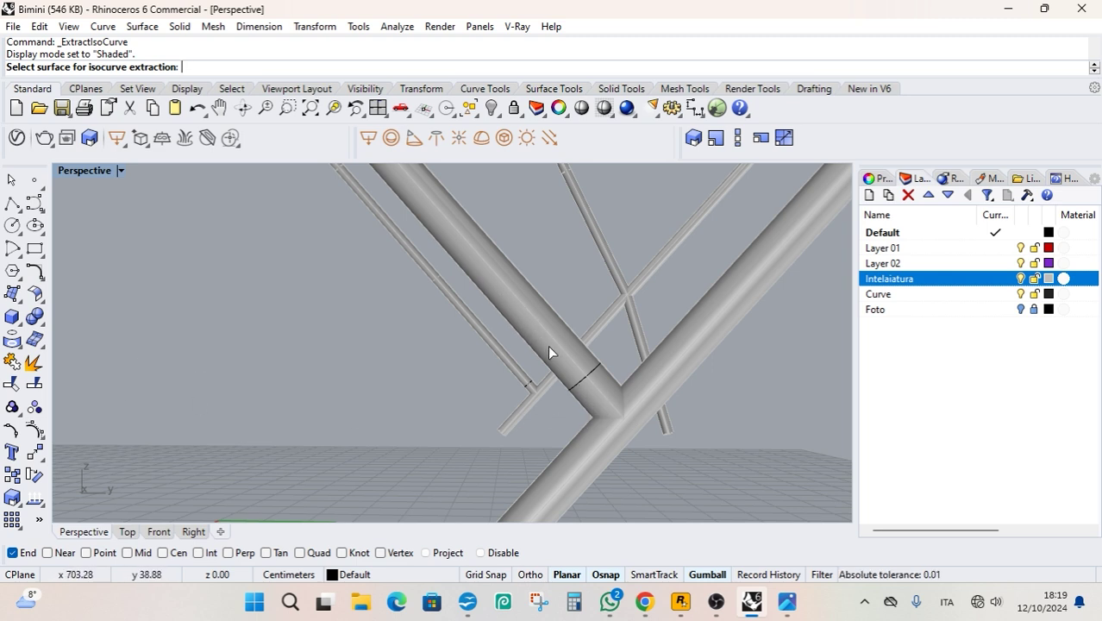
Split the front arch's tube using the two extracted isocurves as cutting objects.
{"action": "left_click", "coordinate": [34, 384]}
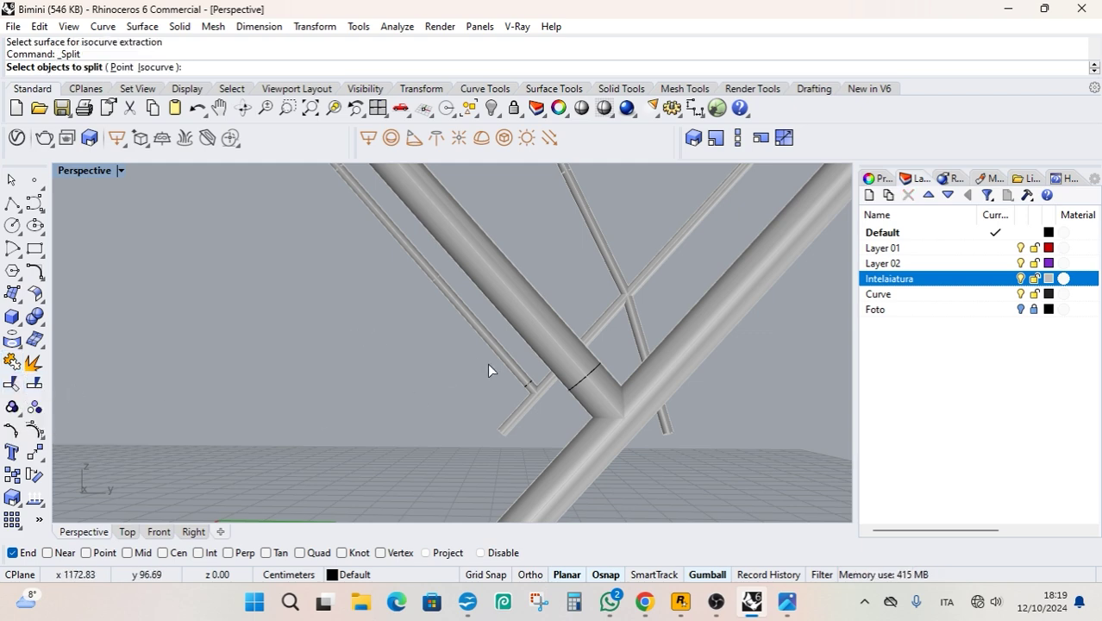
{"action": "left_click_drag", "start_coordinate": [542, 349], "coordinate": [403, 373]}
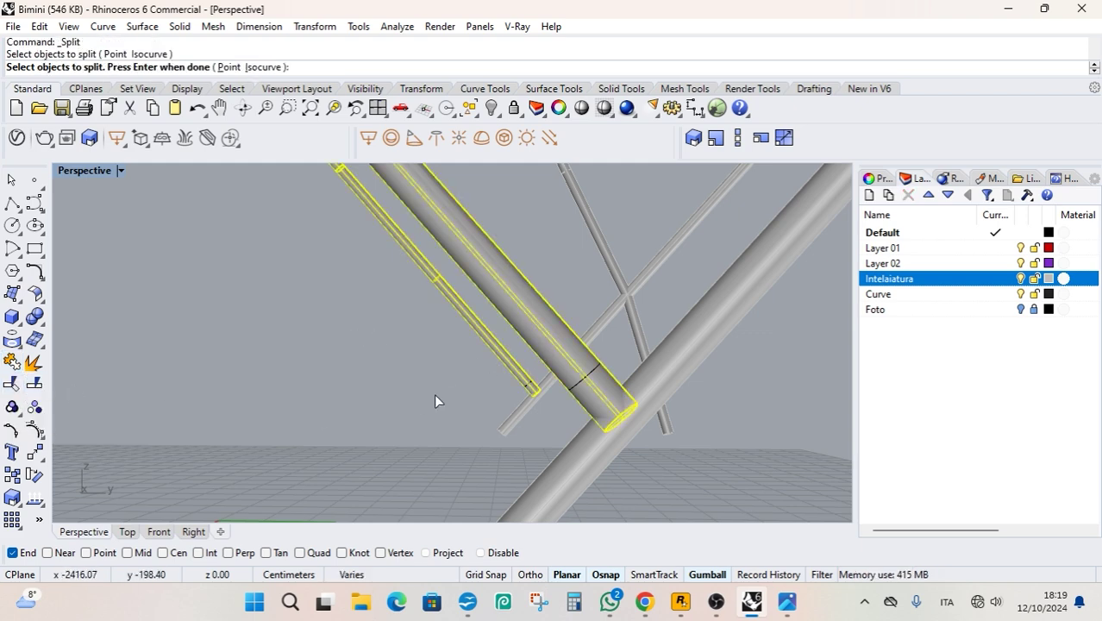
{"action": "key", "text": "Return"}
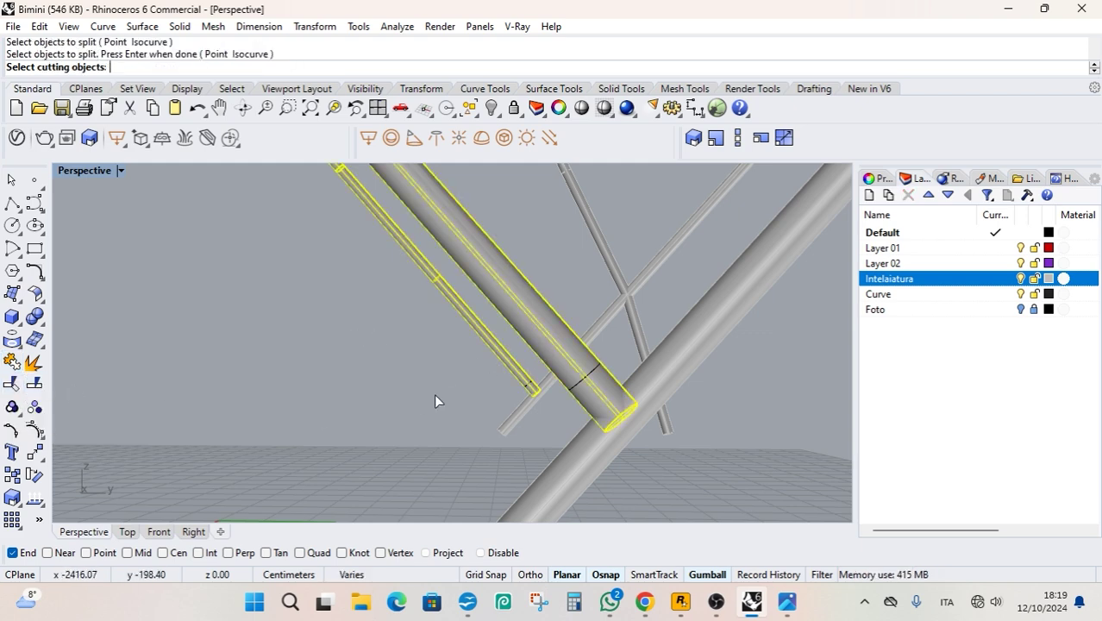
{"action": "left_click", "coordinate": [595, 375]}
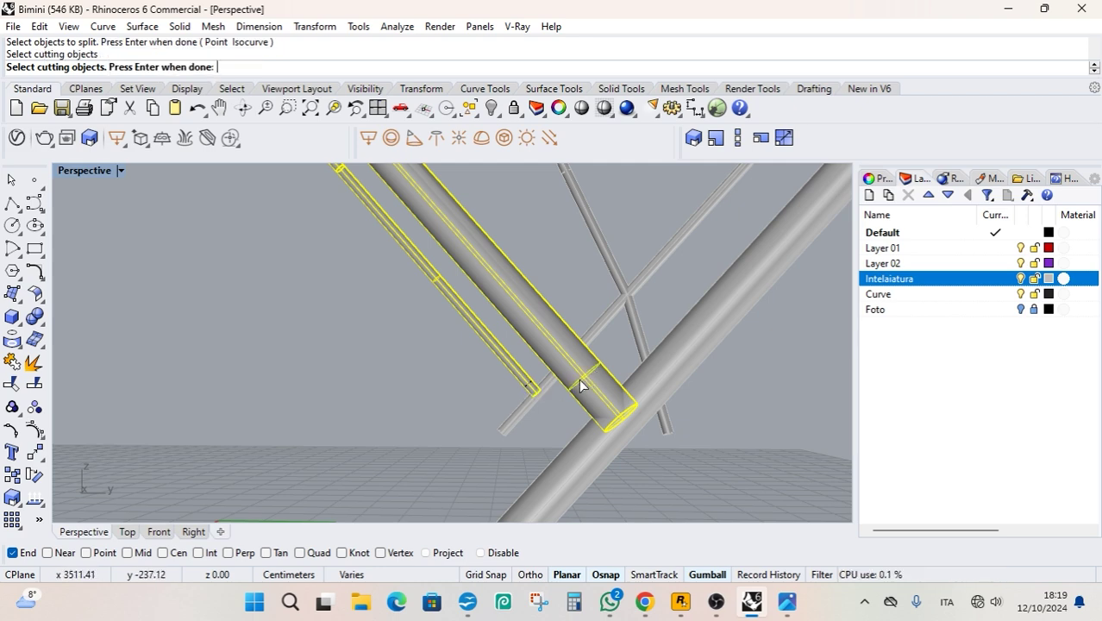
{"action": "left_click", "coordinate": [540, 377]}
{"action": "key", "text": "Return"}
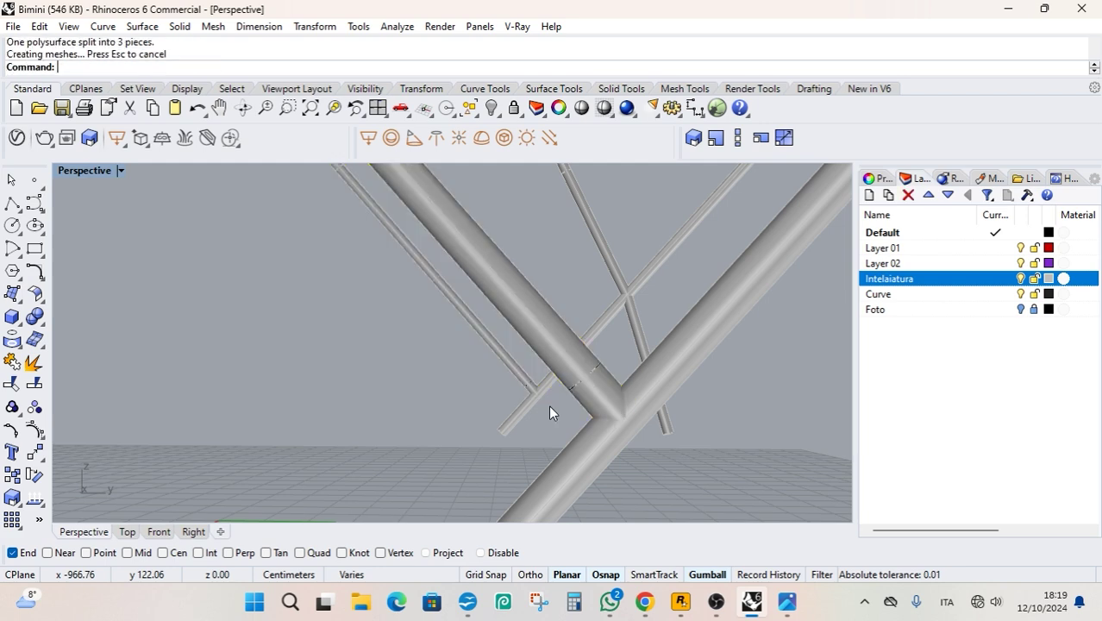
Check the split-off piece at the near leg's lower end and examine the matching joint in the bimini.jpg photo before returning to Rhino.
{"action": "left_click", "coordinate": [585, 395]}
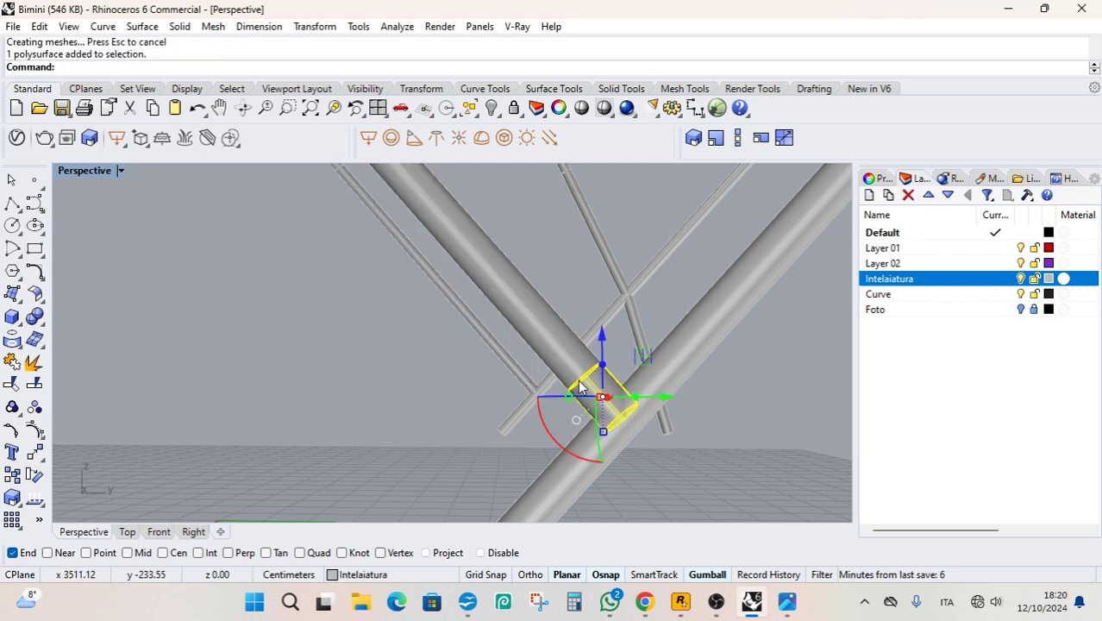
{"action": "left_click", "coordinate": [503, 451]}
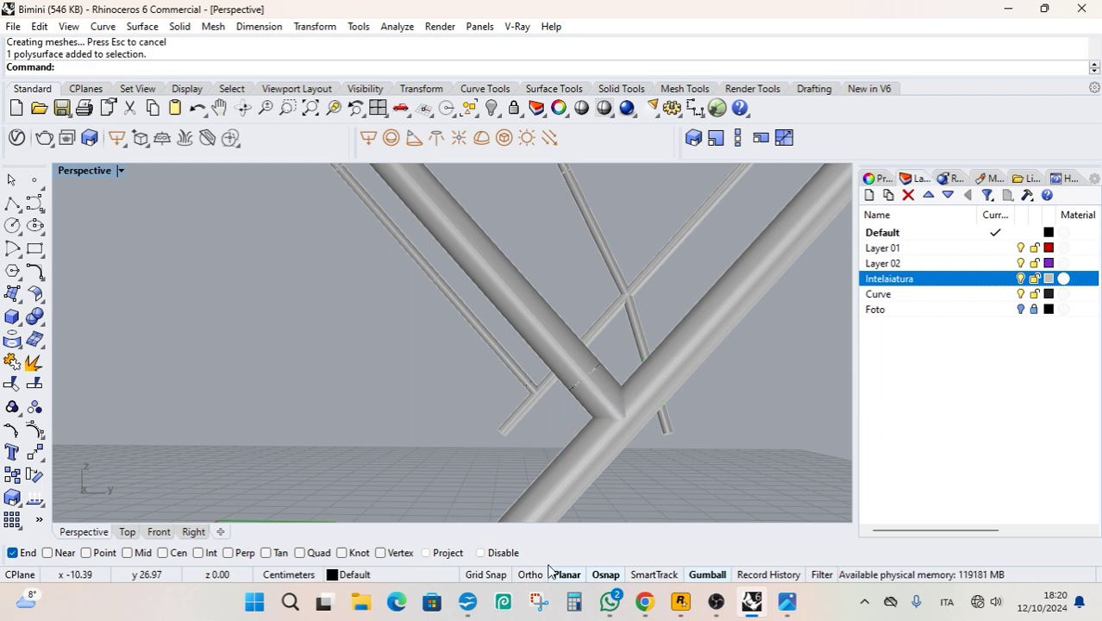
{"action": "left_click", "coordinate": [786, 601]}
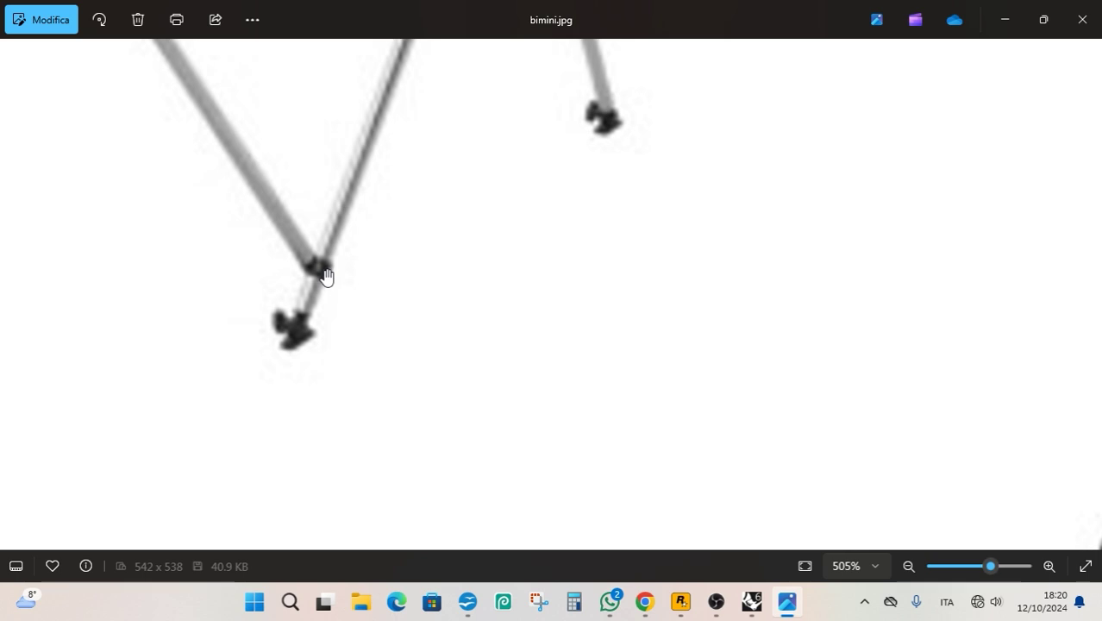
{"action": "left_click", "coordinate": [753, 601]}
Select the split-off end piece of the front arch's near leg and frame it closely at the tube joint.
{"action": "left_click", "coordinate": [589, 401]}
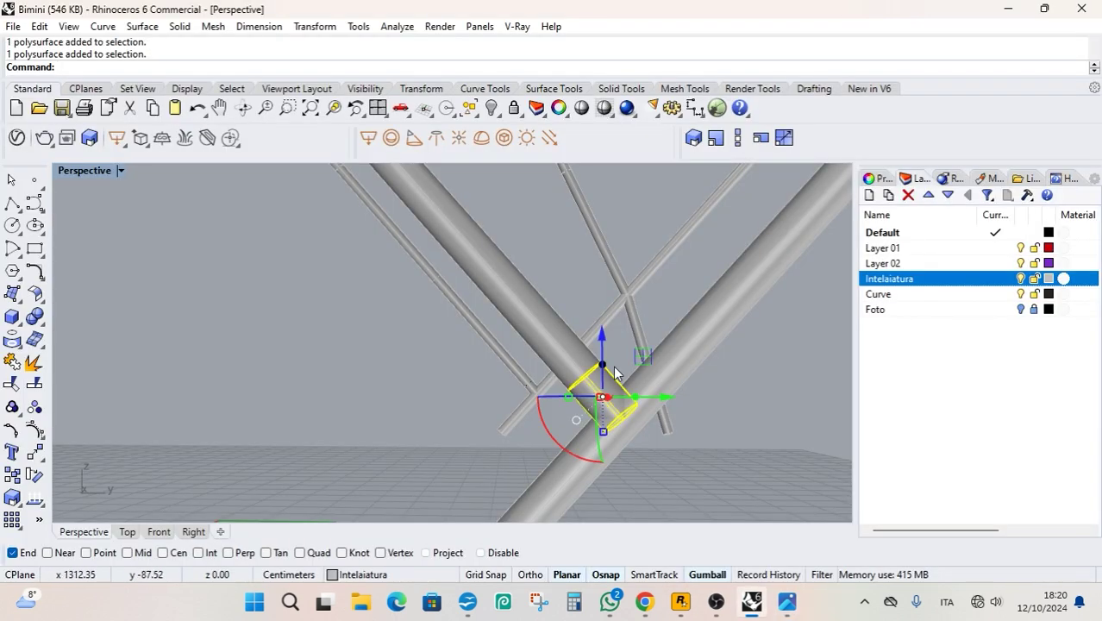
{"action": "mouse_move", "coordinate": [577, 433]}
{"action": "right_mouse_down"}
{"action": "mouse_move", "coordinate": [556, 426]}
{"action": "mouse_move", "coordinate": [562, 436]}
{"action": "right_mouse_up"}
{"action": "left_click", "coordinate": [333, 106]}
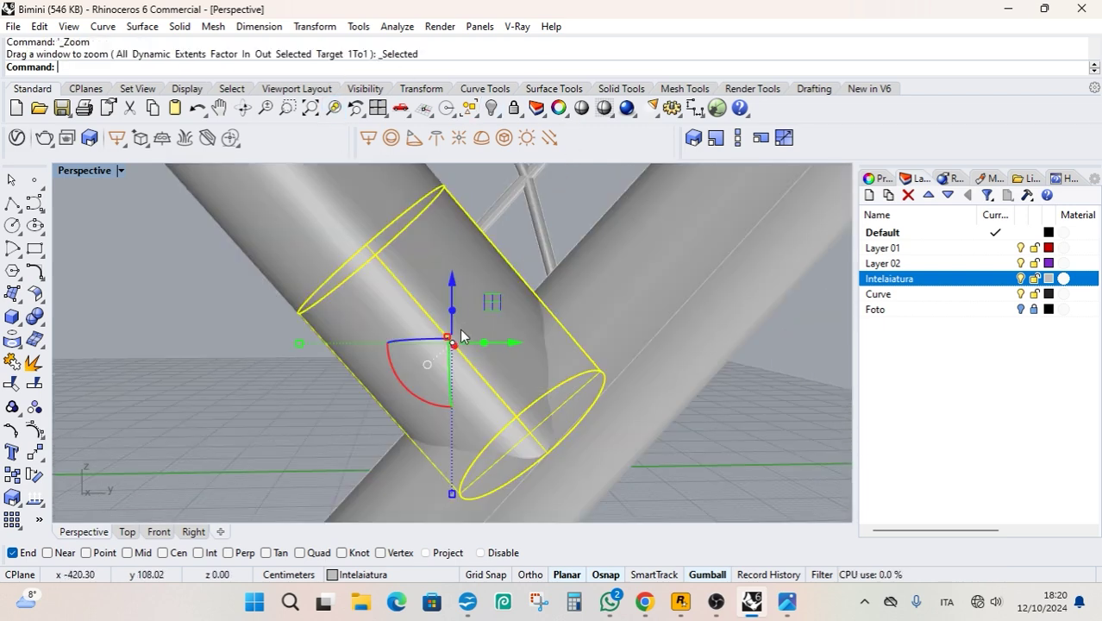
{"action": "scroll", "coordinate": [461, 336], "scroll_direction": "down", "scroll_amount": 5}
{"action": "key", "text": "Escape"}
{"action": "right_click_drag", "start_coordinate": [427, 363], "coordinate": [483, 356]}
{"action": "left_click", "coordinate": [466, 350]}
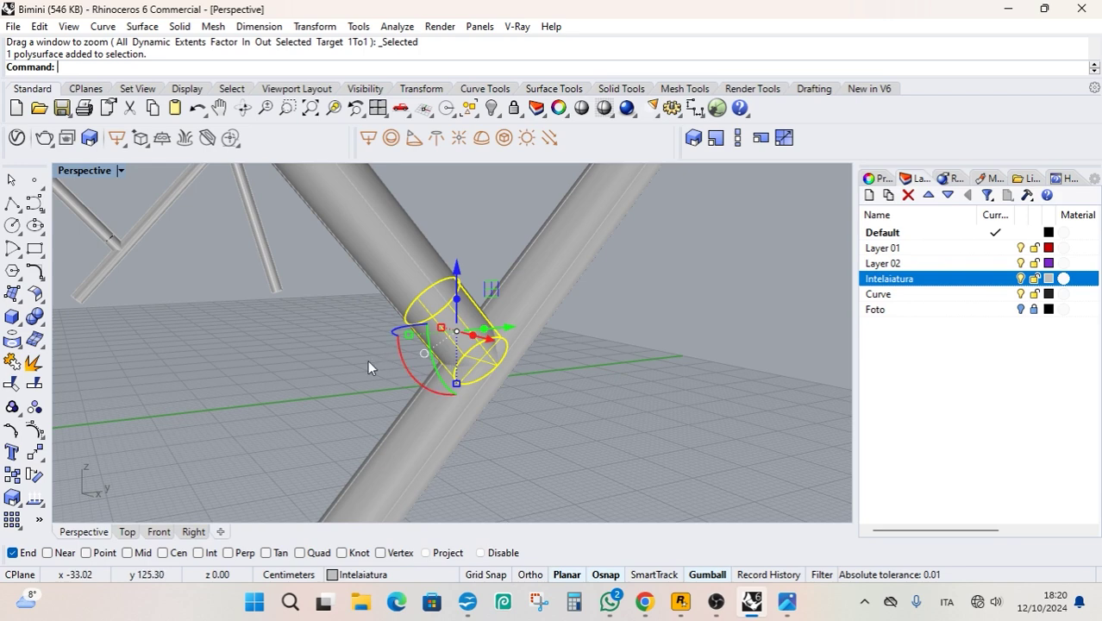
Try OffsetSrf on the near leg's end piece outward by 1 cm with Solid=Yes and DeleteInput=Yes, and undo it.
{"action": "type", "text": "Offset"}
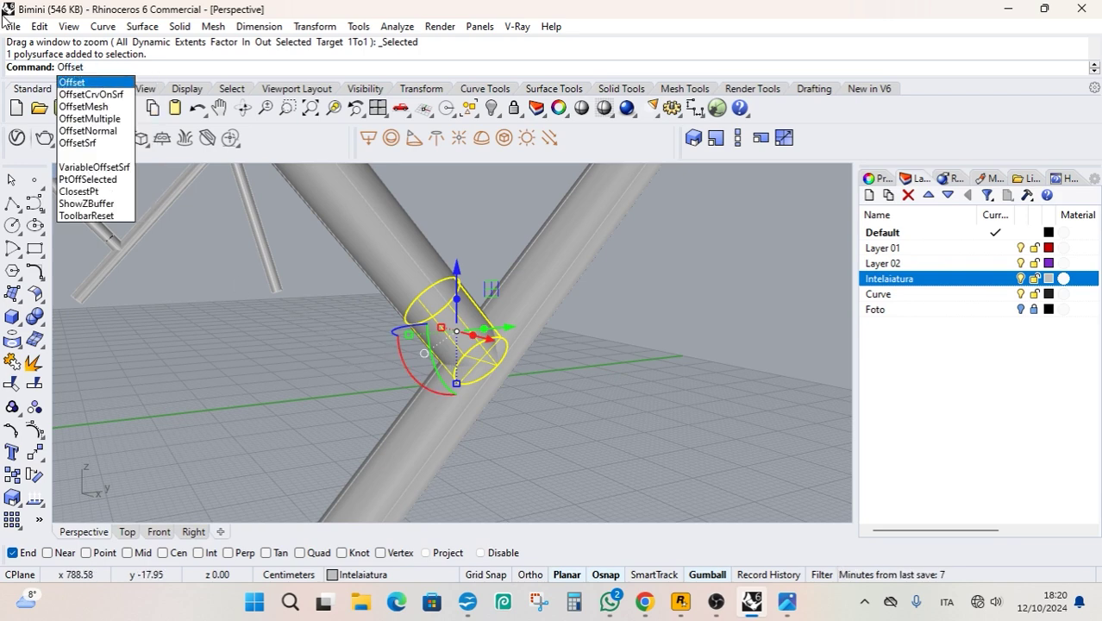
{"action": "left_click", "coordinate": [81, 143]}
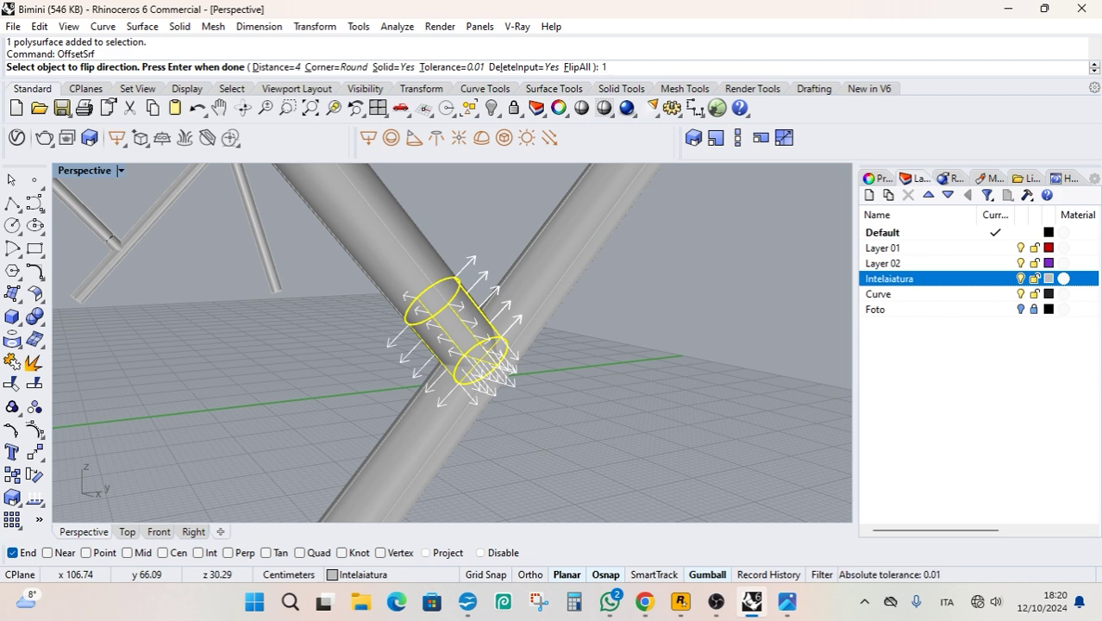
{"action": "key", "text": "Return"}
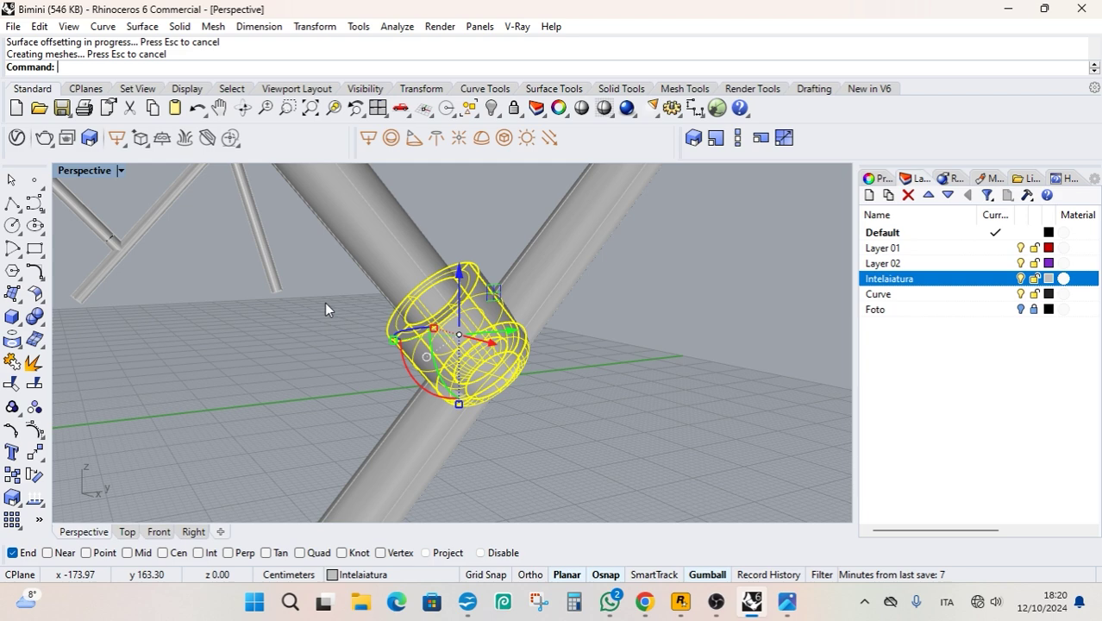
{"action": "key", "text": "ctrl+z"}
Offset the near leg's end piece outward by 0.3 cm with OffsetSrf, using Solid=Yes and DeleteInput=Yes.
{"action": "key", "text": "Return"}
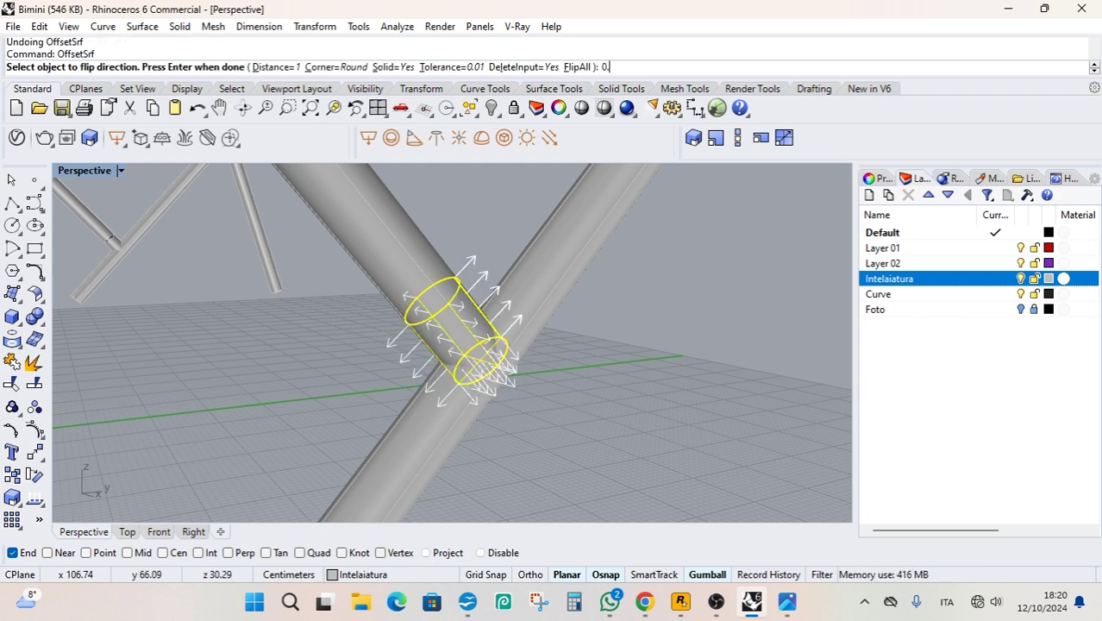
{"action": "type", "text": "0.3"}
{"action": "key", "text": "Return"}
{"action": "key", "text": "Return"}
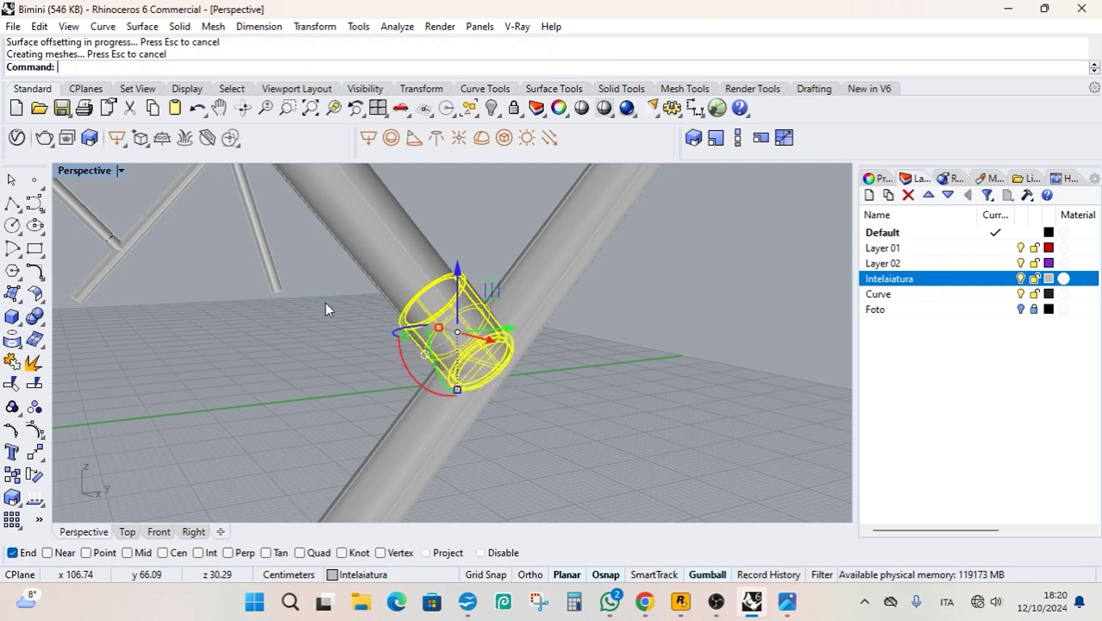
{"action": "key", "text": "Escape"}
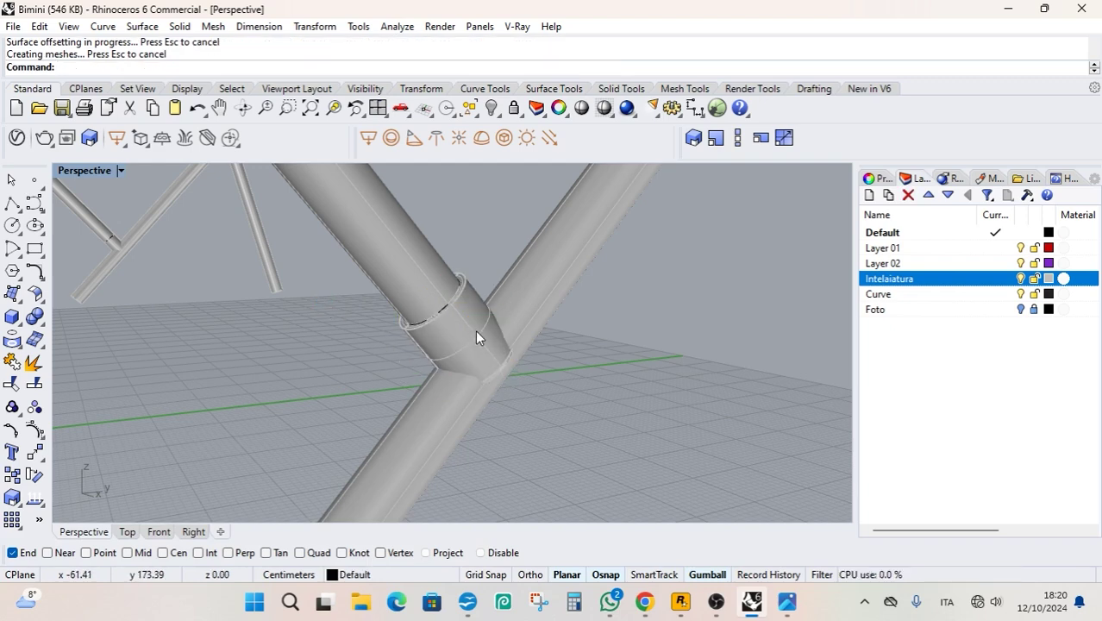
With the thickened near end piece selected, rename Layer 02 as "Guaina nera" and set the layer's colour to black.
{"action": "left_click", "coordinate": [480, 312]}
{"action": "left_click", "coordinate": [309, 328]}
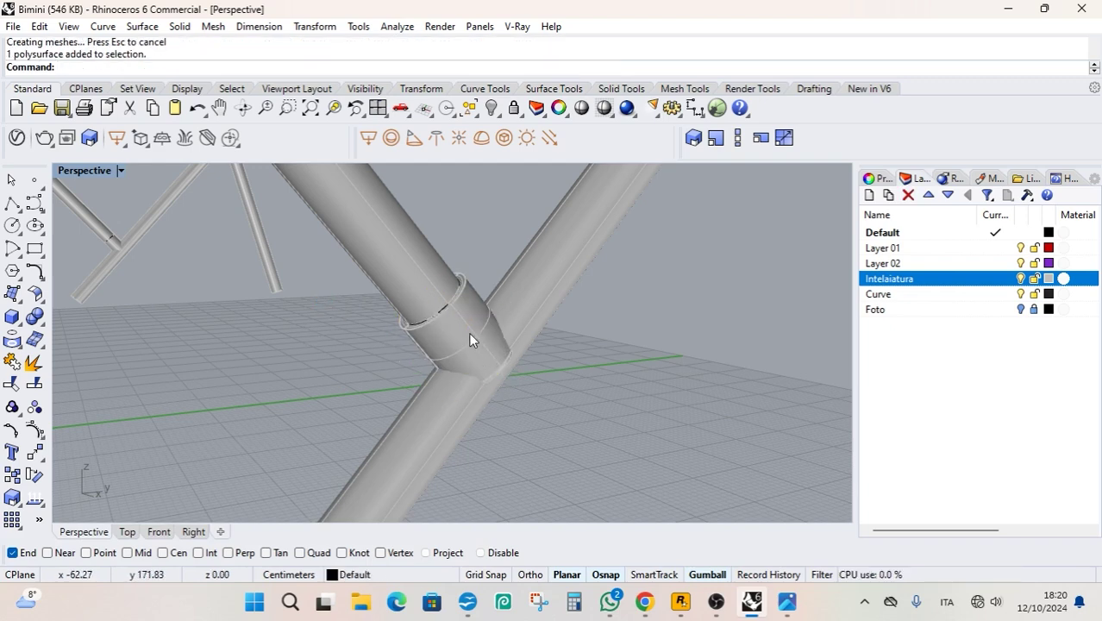
{"action": "left_click", "coordinate": [483, 316]}
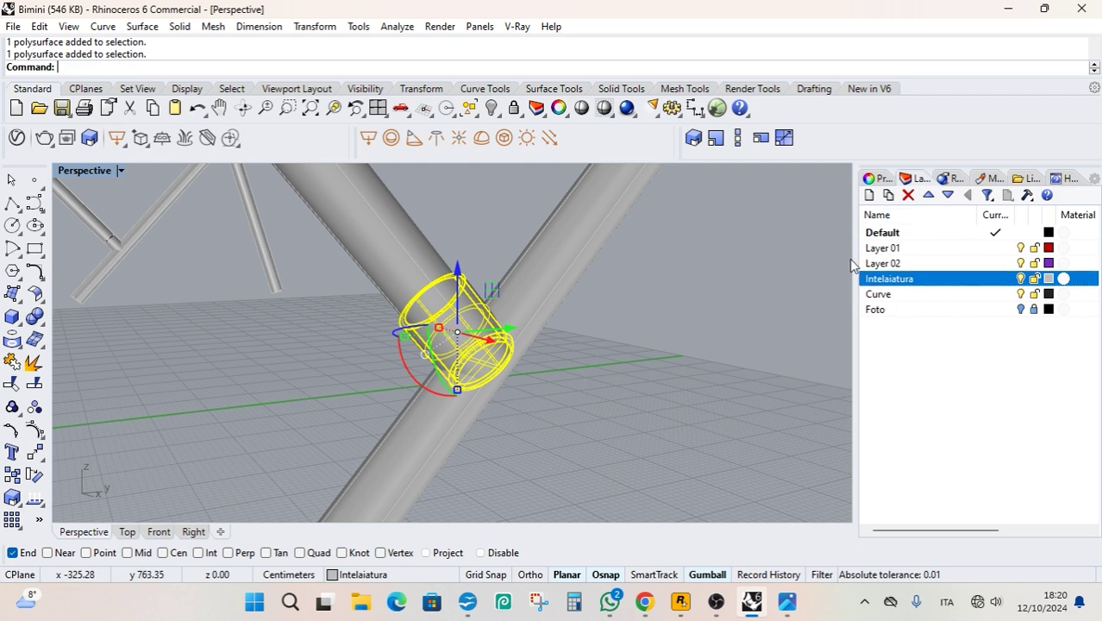
{"action": "left_click", "coordinate": [895, 267]}
{"action": "left_click", "coordinate": [888, 265]}
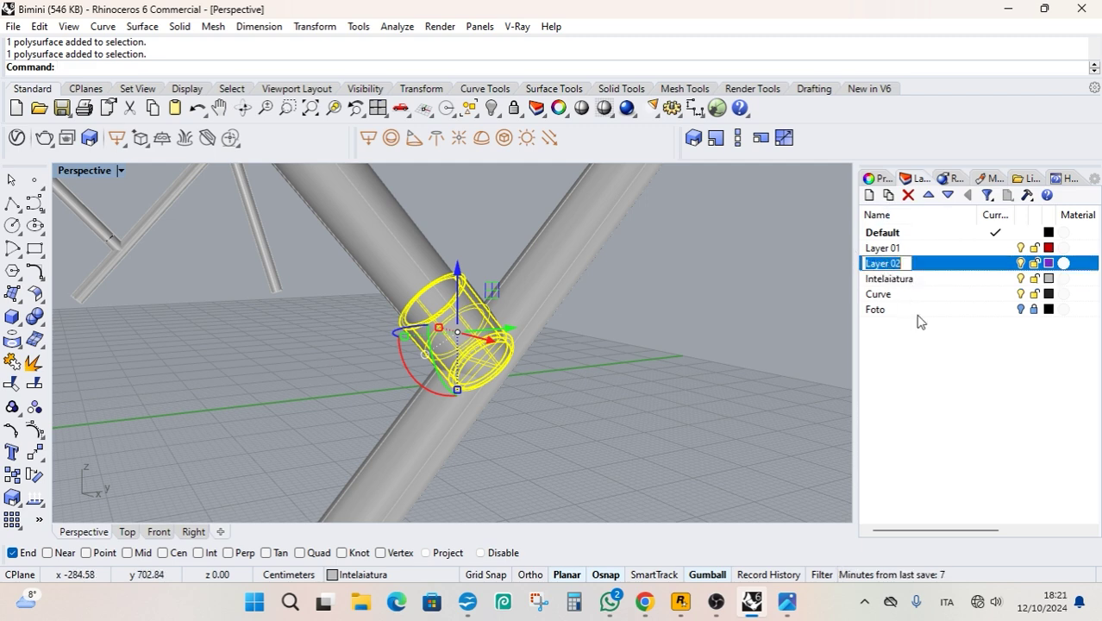
{"action": "type", "text": "Guaina"}
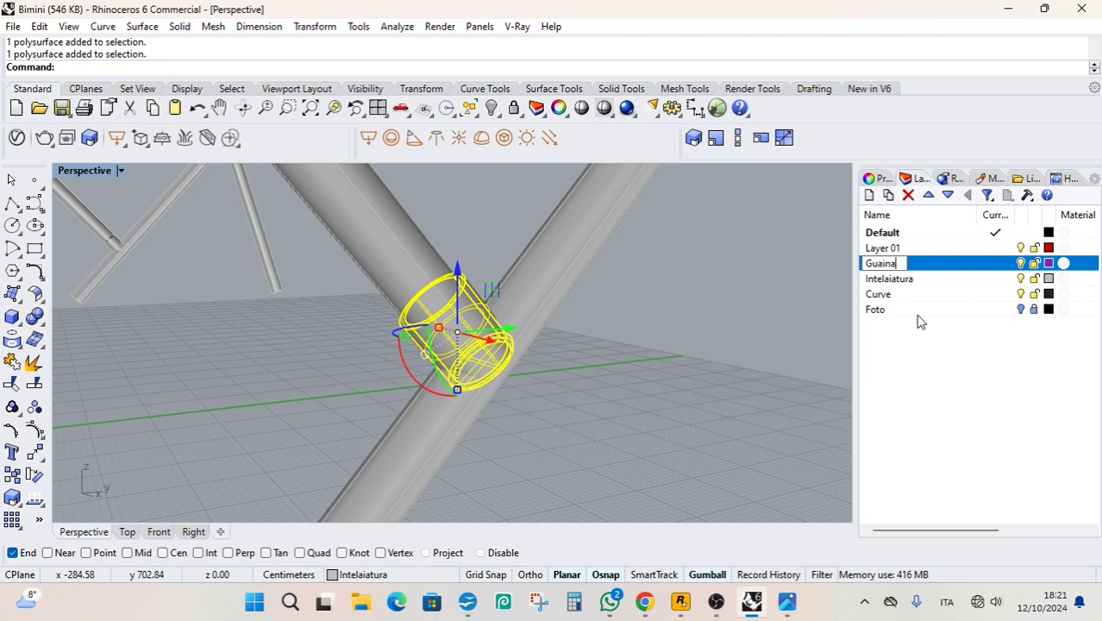
{"action": "type", "text": " nera"}
{"action": "key", "text": "Return"}
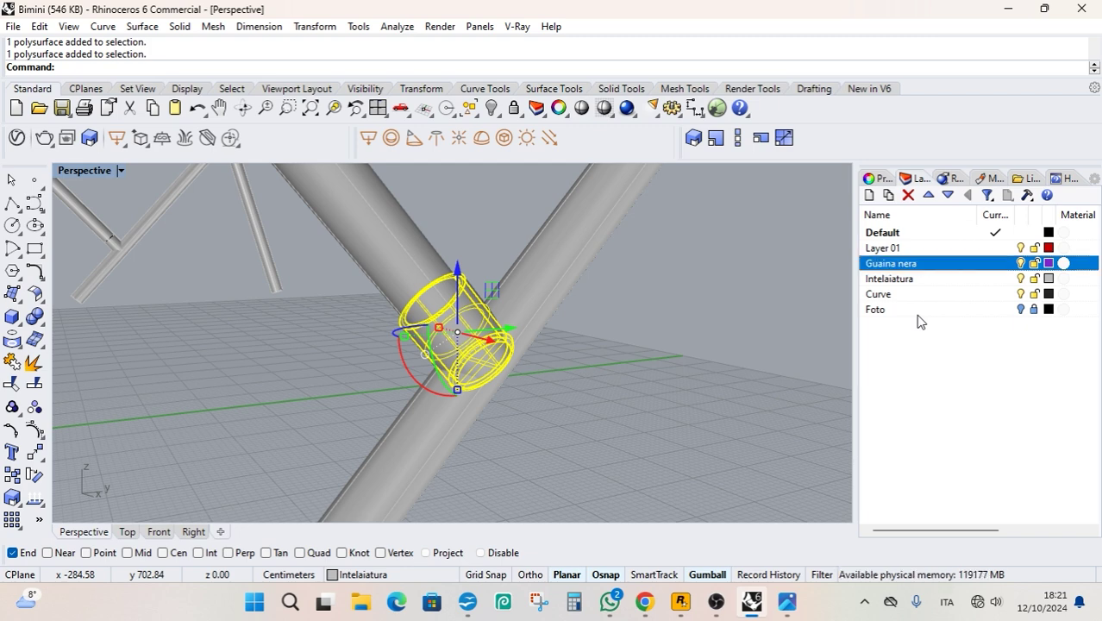
{"action": "left_click", "coordinate": [1049, 263]}
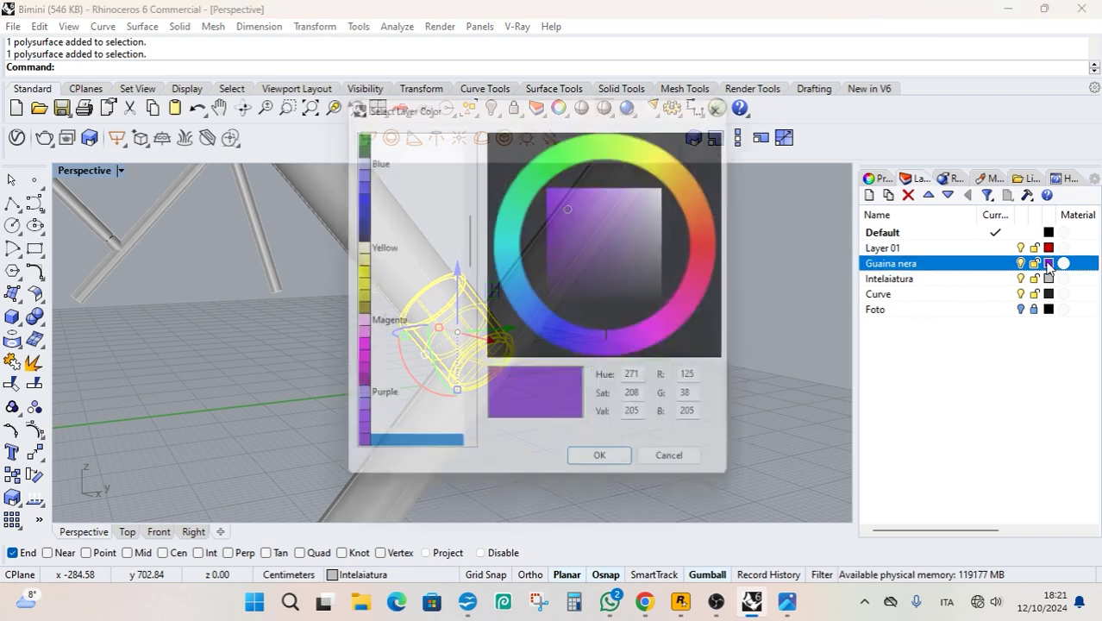
{"action": "mouse_move", "coordinate": [626, 223]}
{"action": "left_mouse_down"}
{"action": "mouse_move", "coordinate": [666, 255]}
{"action": "mouse_move", "coordinate": [679, 296]}
{"action": "left_mouse_up"}
{"action": "left_click", "coordinate": [608, 471]}
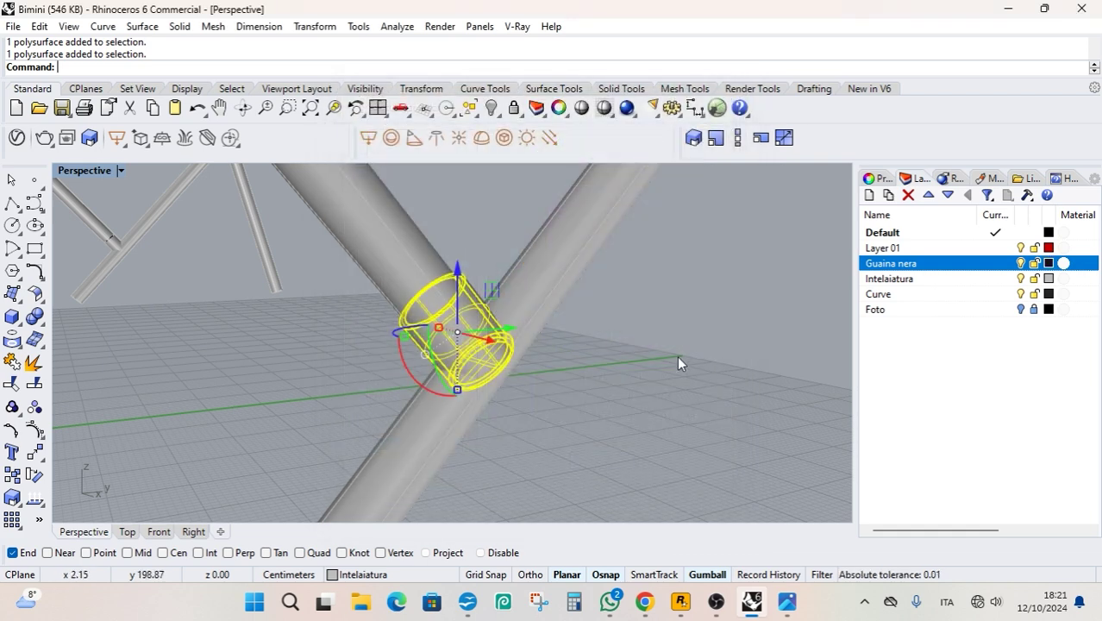
Change the near end piece's layer to Guaina nera and make that layer current.
{"action": "right_click", "coordinate": [909, 266]}
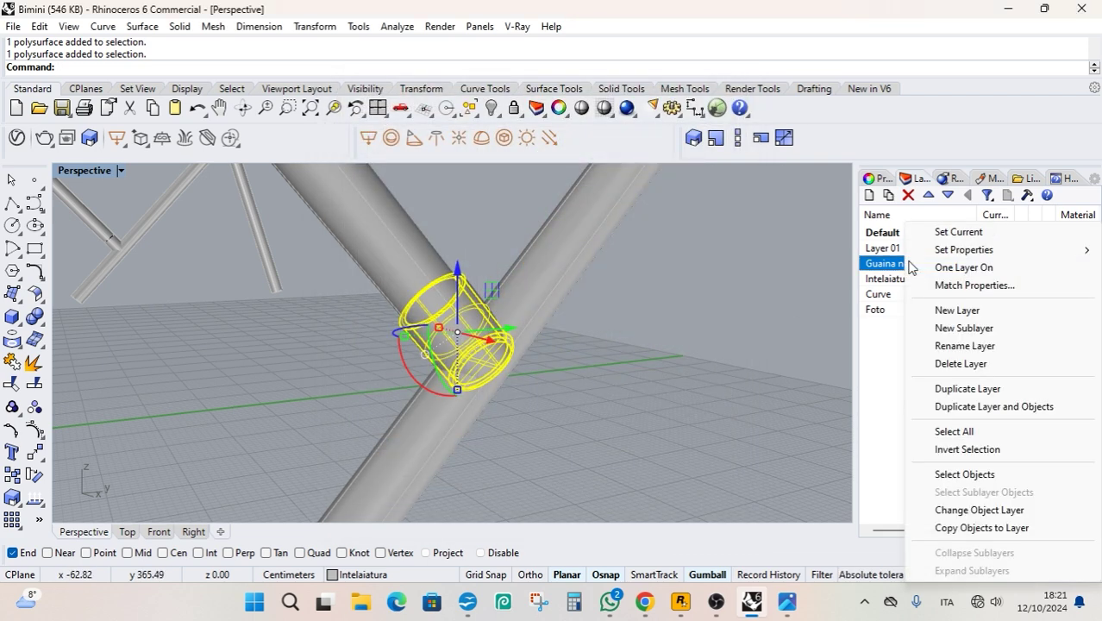
{"action": "left_click", "coordinate": [980, 511]}
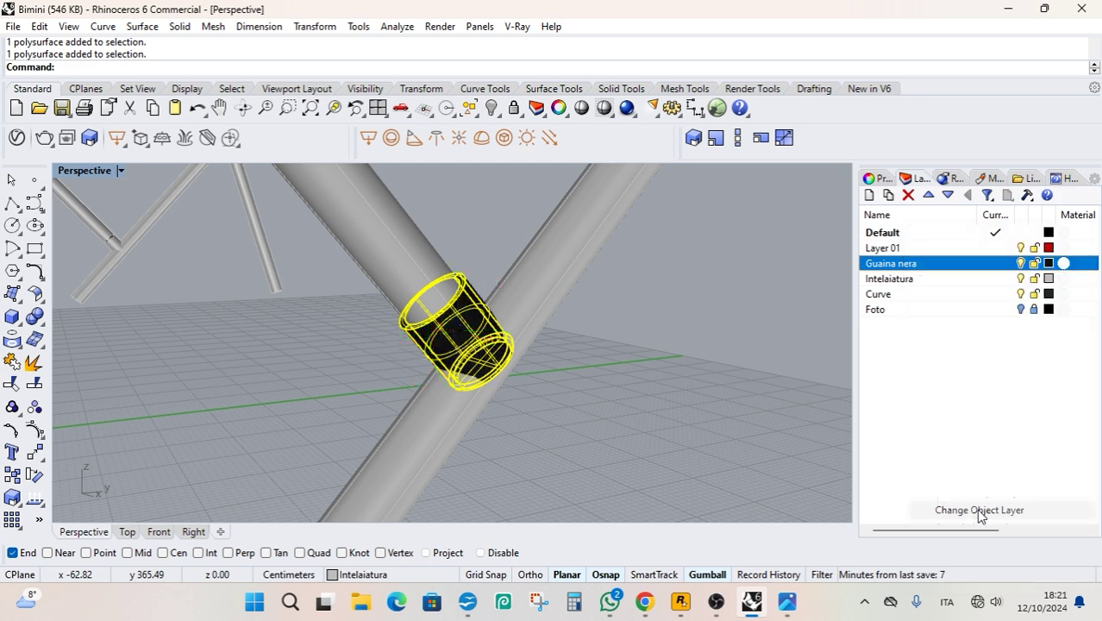
{"action": "left_click", "coordinate": [696, 358]}
{"action": "double_click", "coordinate": [901, 263]}
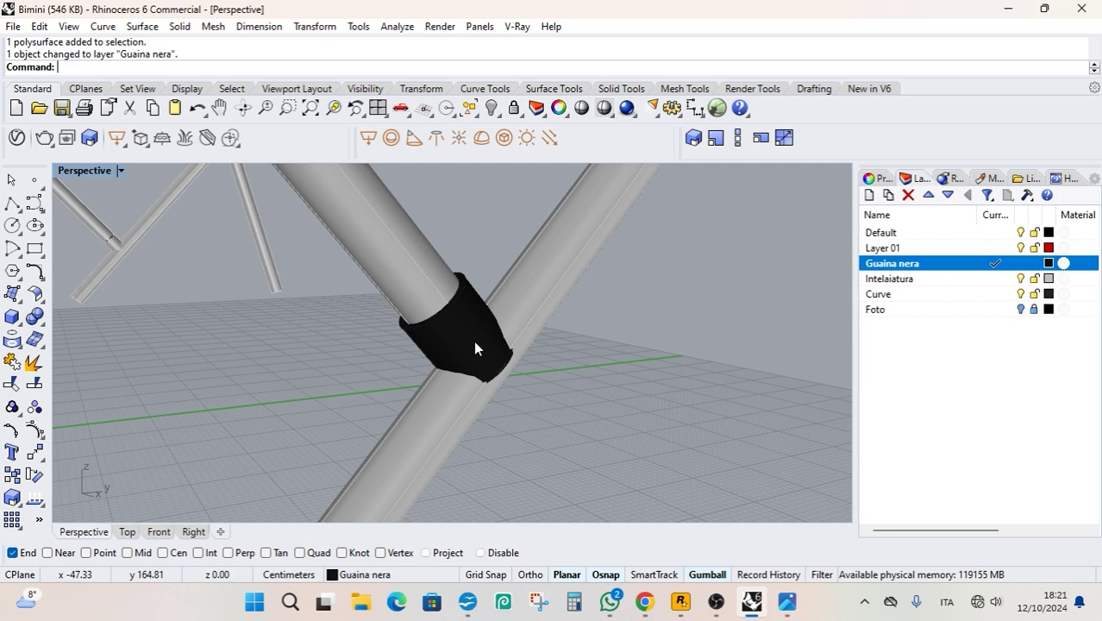
Select the split-off end piece of the front arch's far leg and assign it to the Guaina nera layer.
{"action": "left_click", "coordinate": [115, 241]}
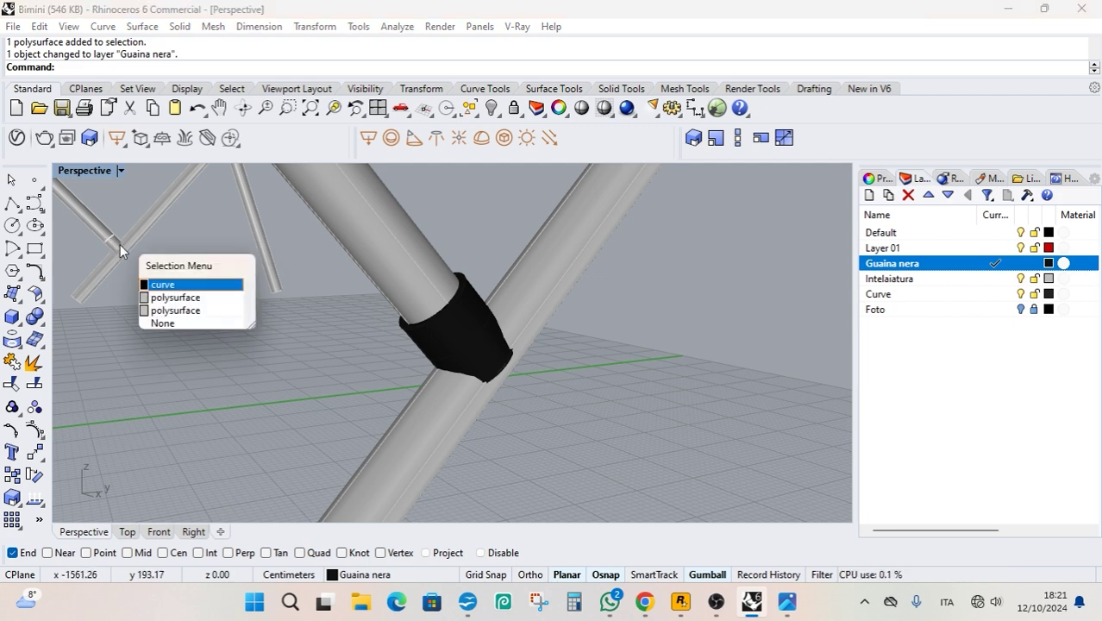
{"action": "left_click", "coordinate": [157, 297]}
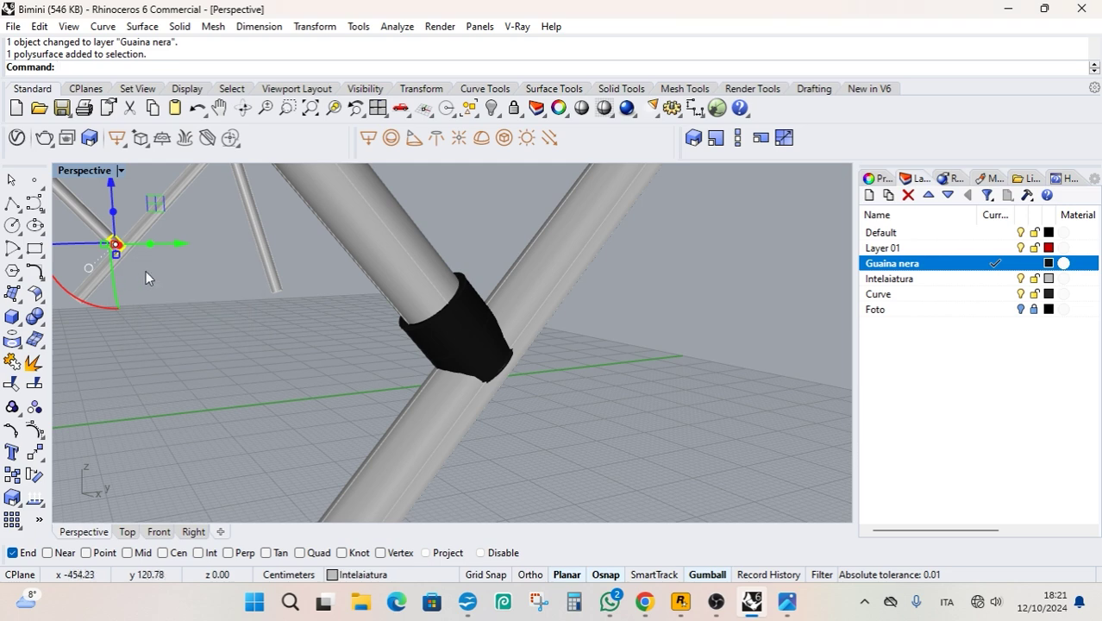
{"action": "right_click", "coordinate": [930, 270]}
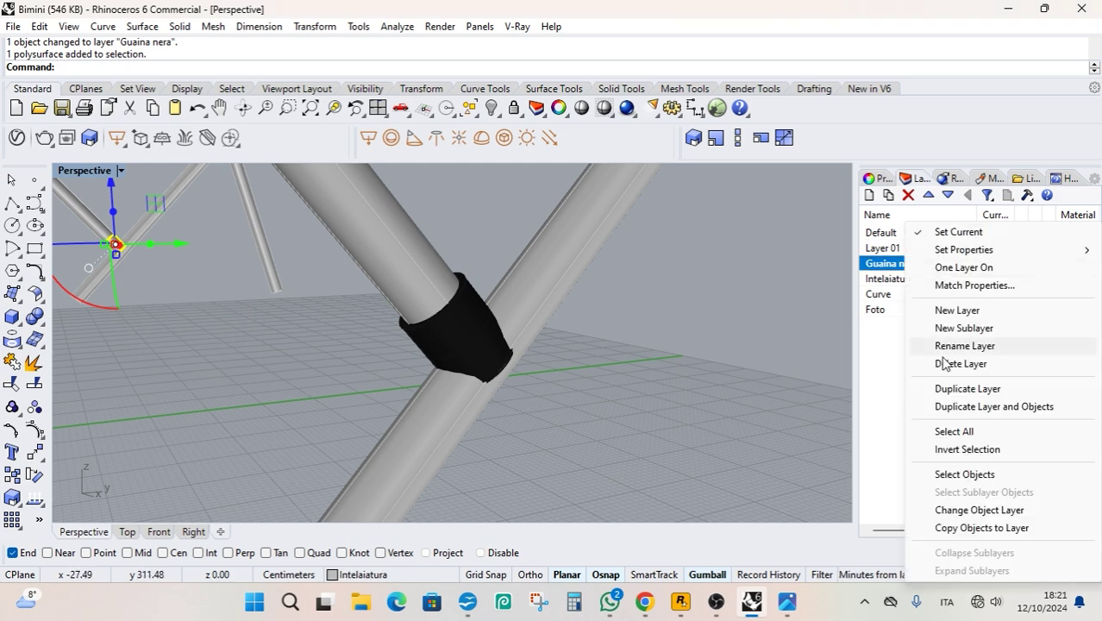
{"action": "left_click", "coordinate": [975, 510]}
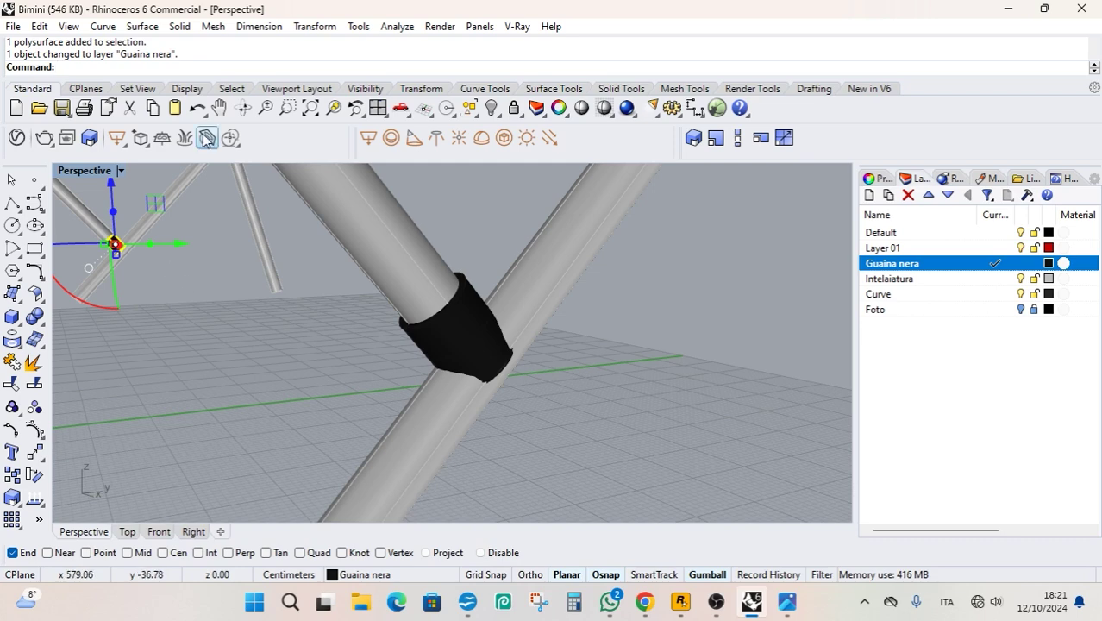
{"action": "type", "text": "Offset"}
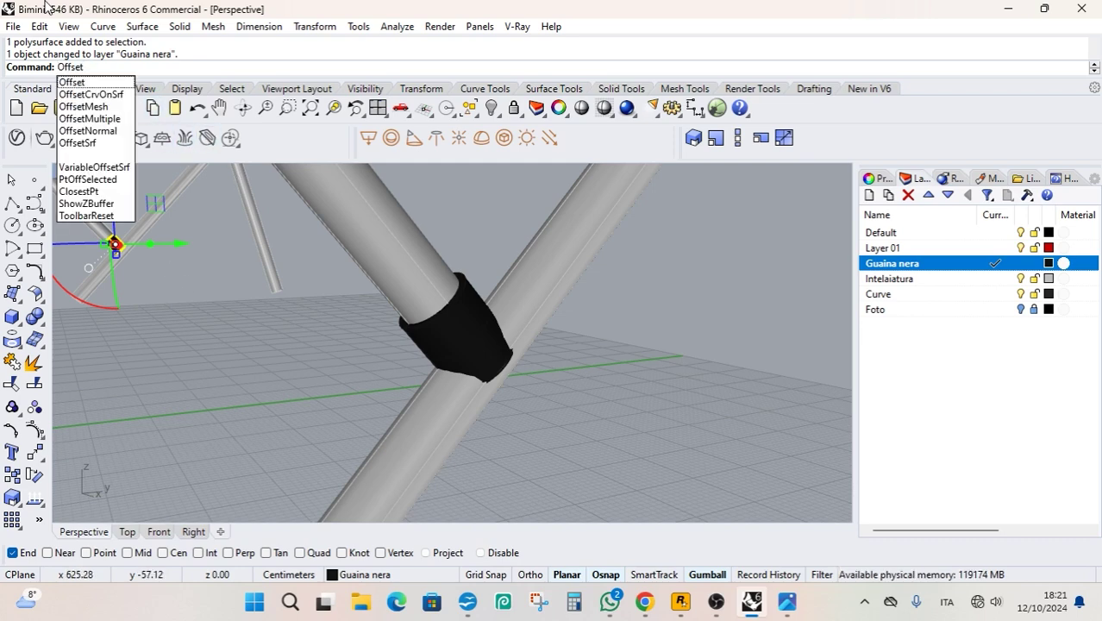
{"action": "left_click", "coordinate": [86, 130]}
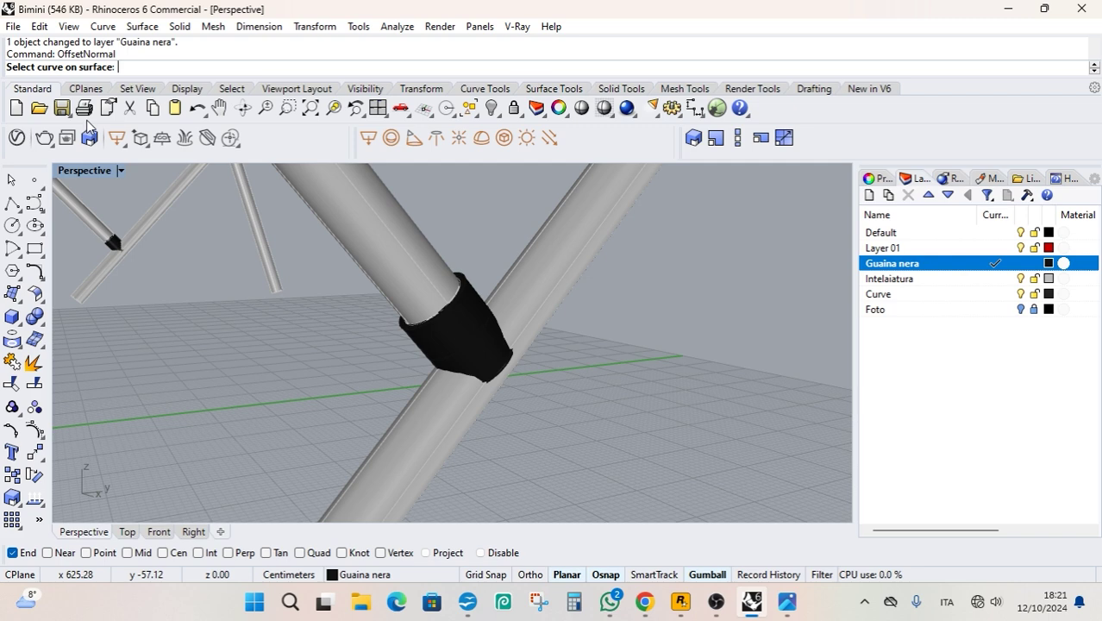
{"action": "key", "text": "Escape"}
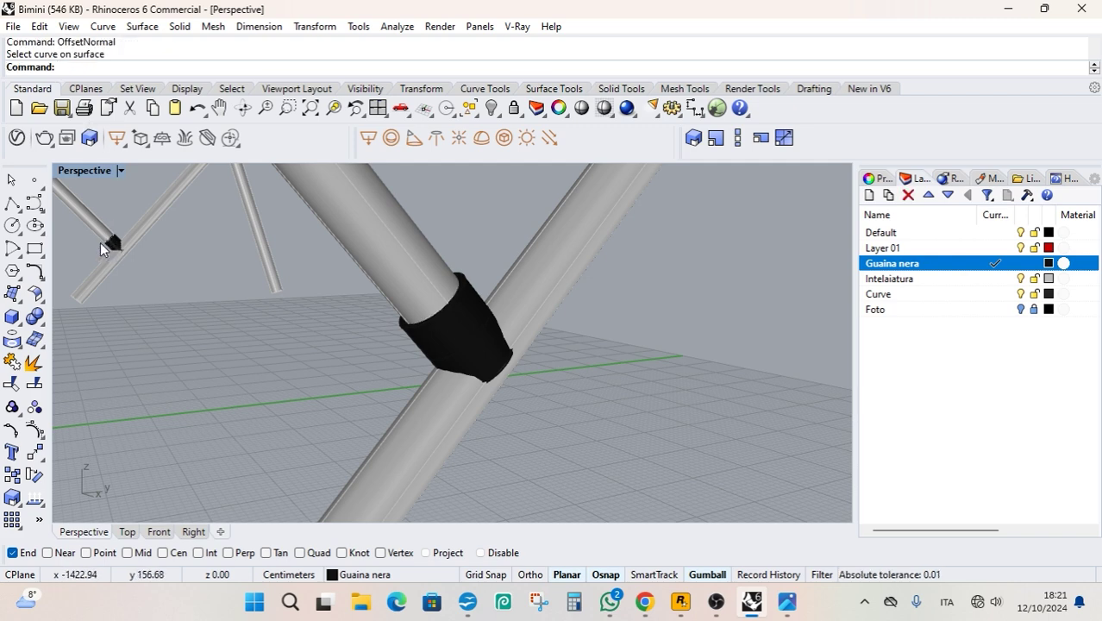
Offset the far leg's end piece outward by 0.3 cm as a solid with OffsetSrf.
{"action": "left_click", "coordinate": [110, 242]}
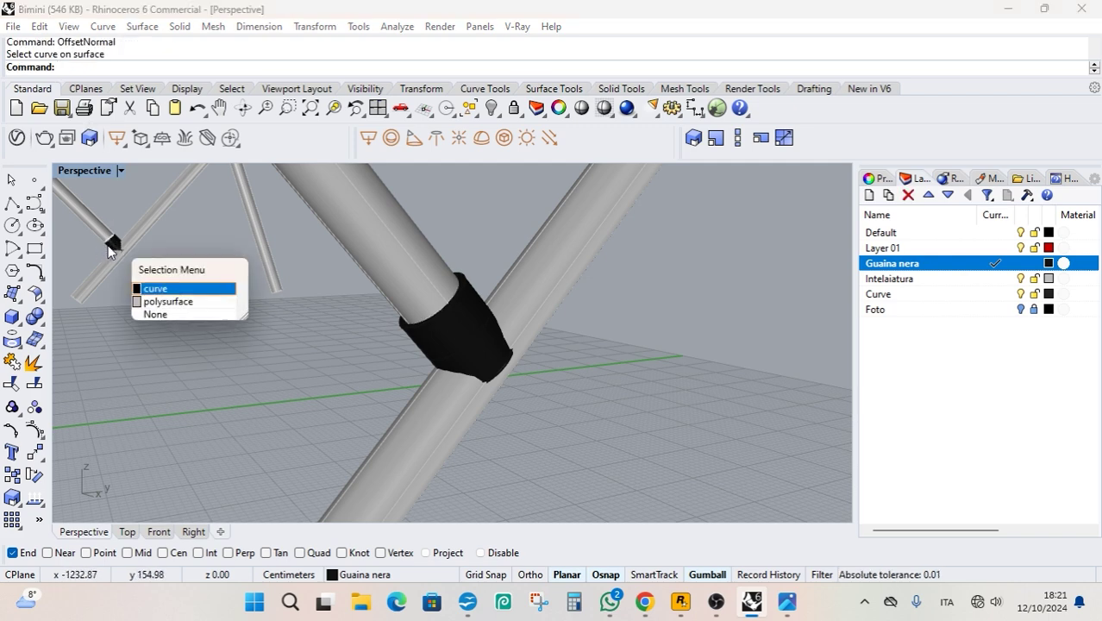
{"action": "left_click", "coordinate": [148, 303]}
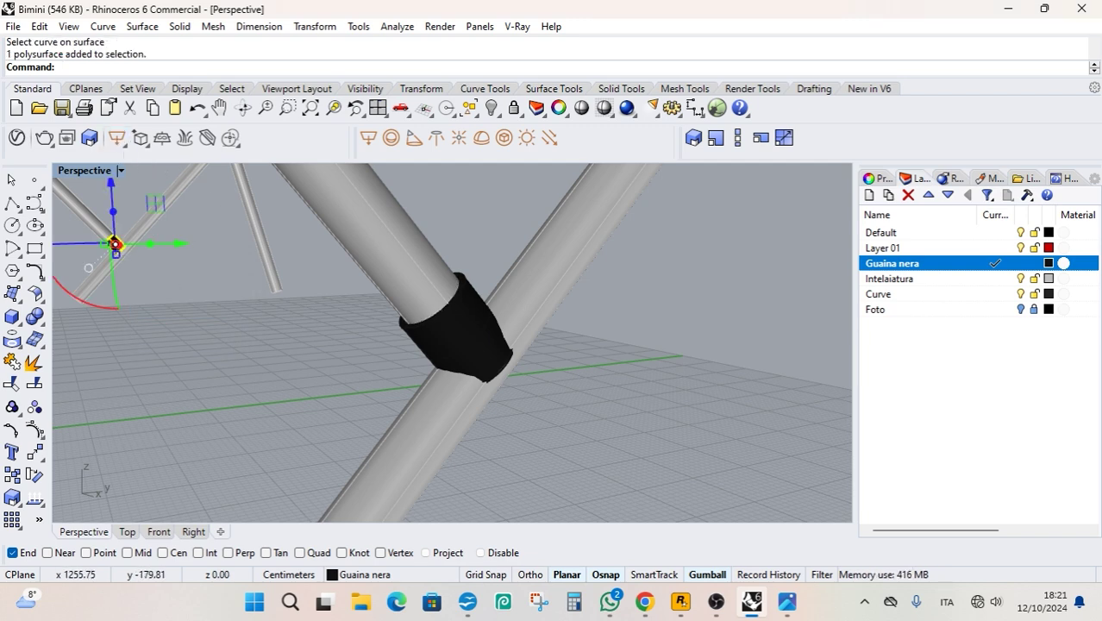
{"action": "type", "text": "Offset"}
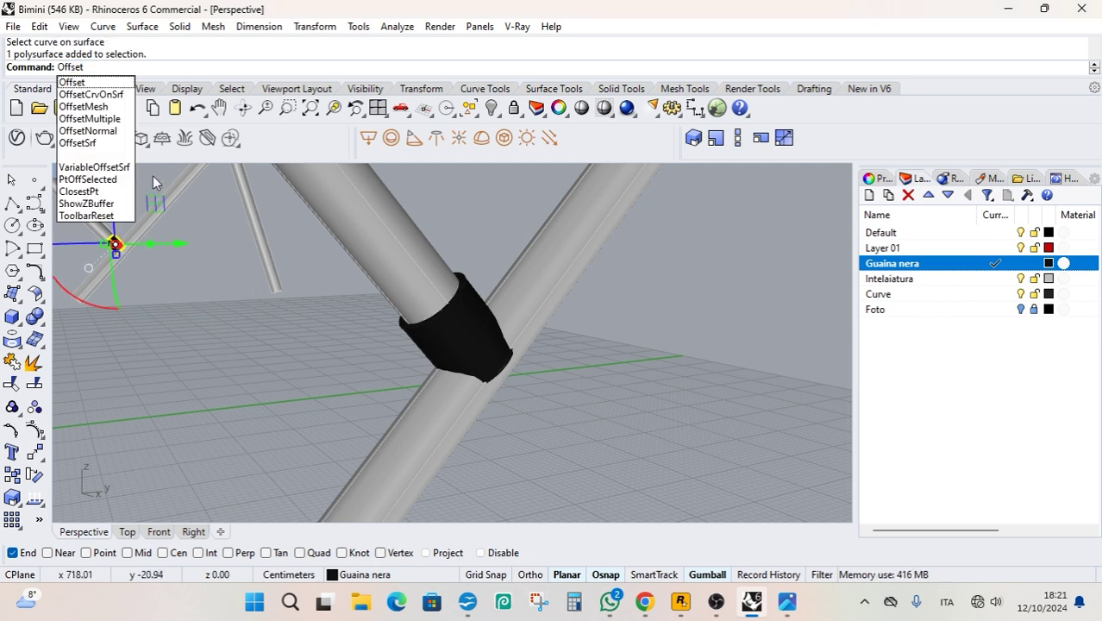
{"action": "left_click", "coordinate": [117, 145]}
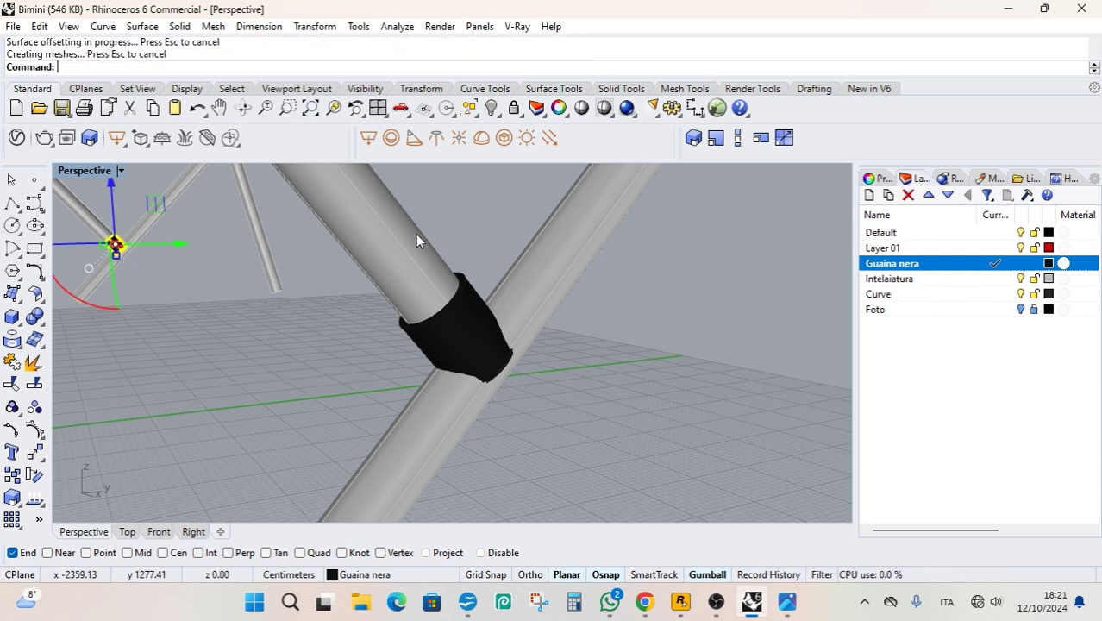
{"action": "key", "text": "Return"}
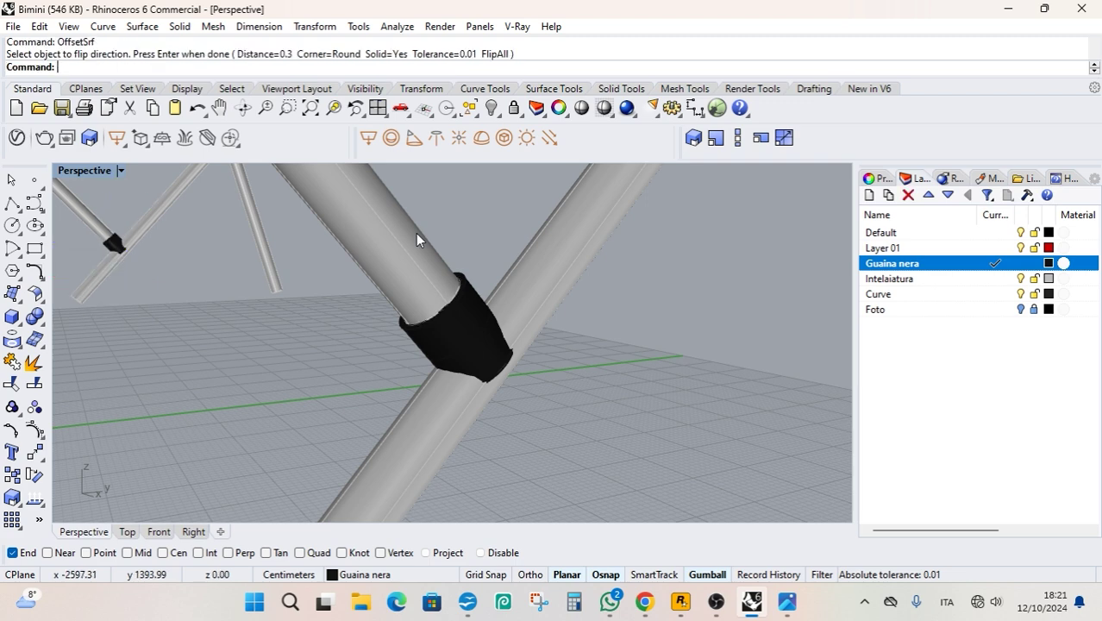
Examine the black sleeves at the joints and compare them with the bimini.jpg photo before returning to Rhino.
{"action": "key", "text": "Left"}
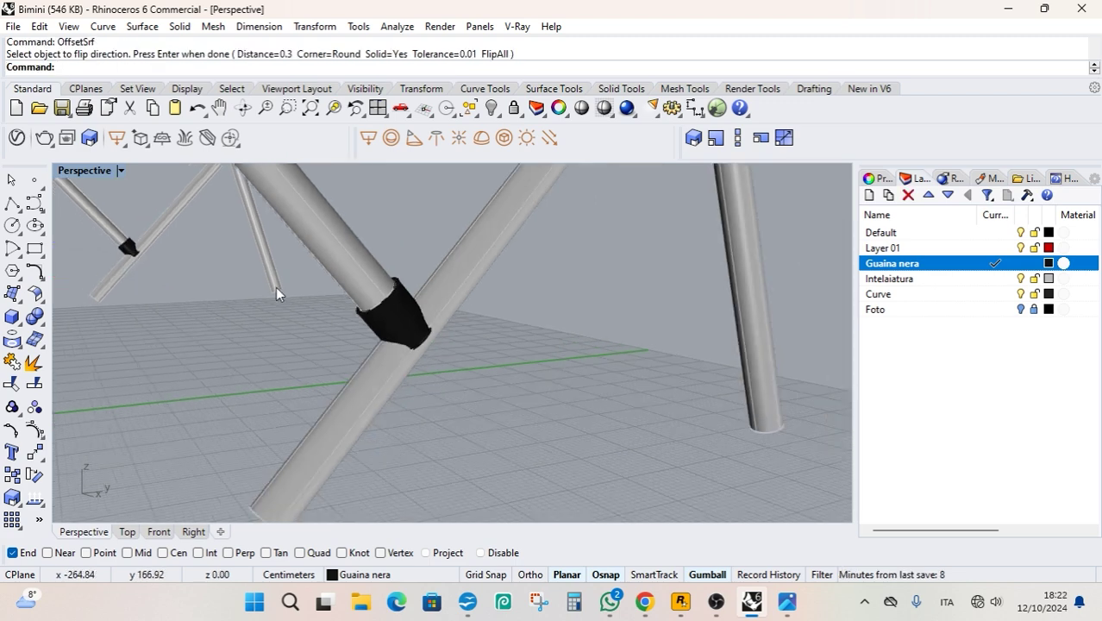
{"action": "key", "text": "Right"}
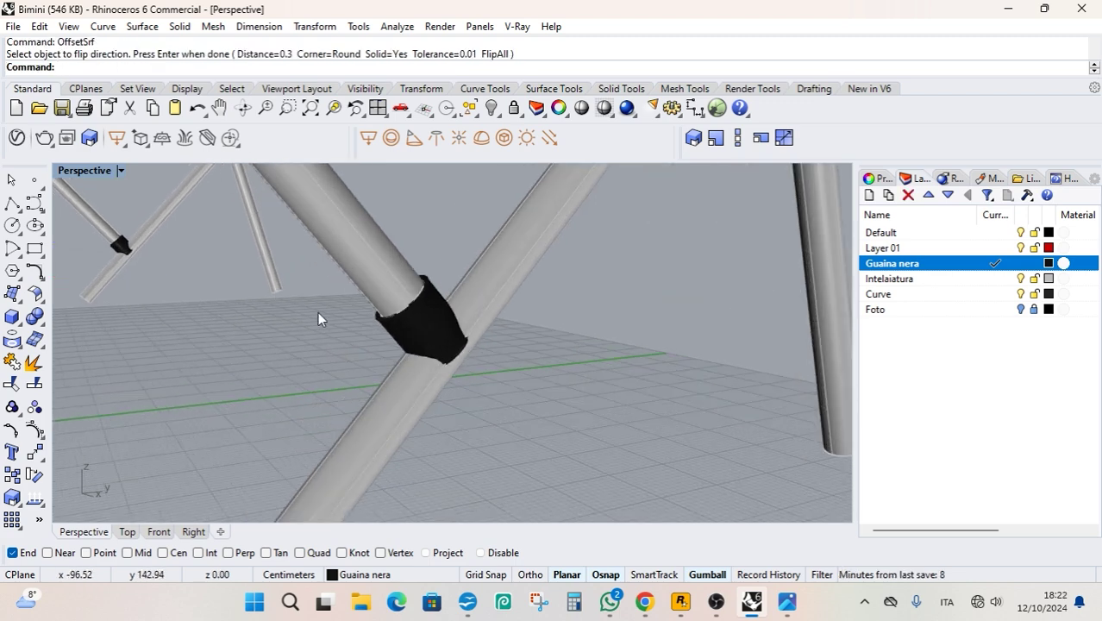
{"action": "left_click", "coordinate": [786, 601]}
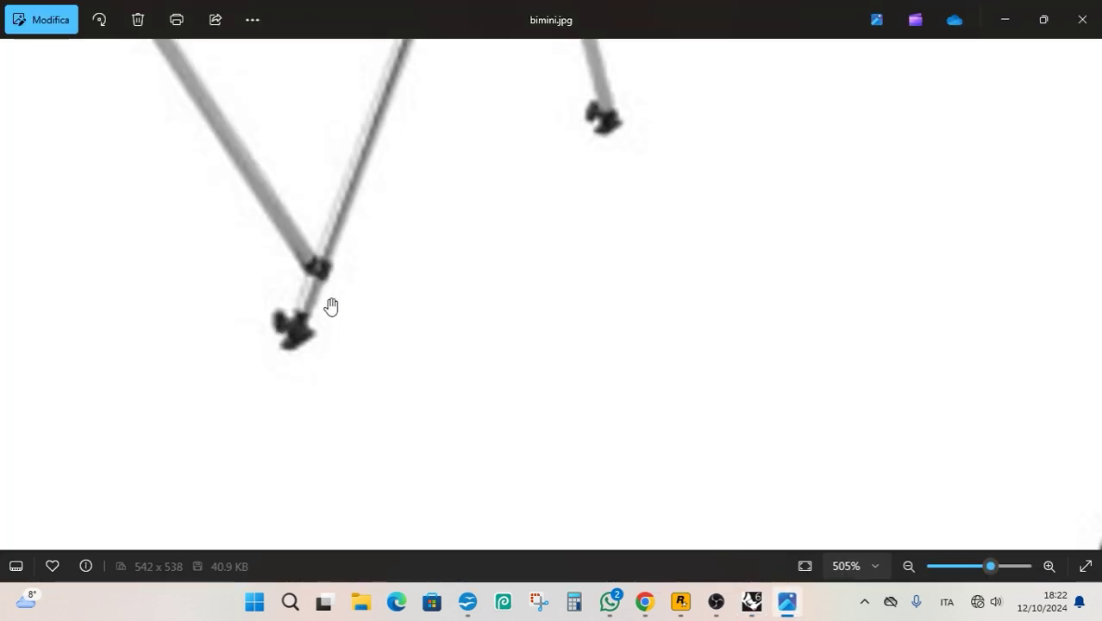
{"action": "left_click", "coordinate": [752, 602]}
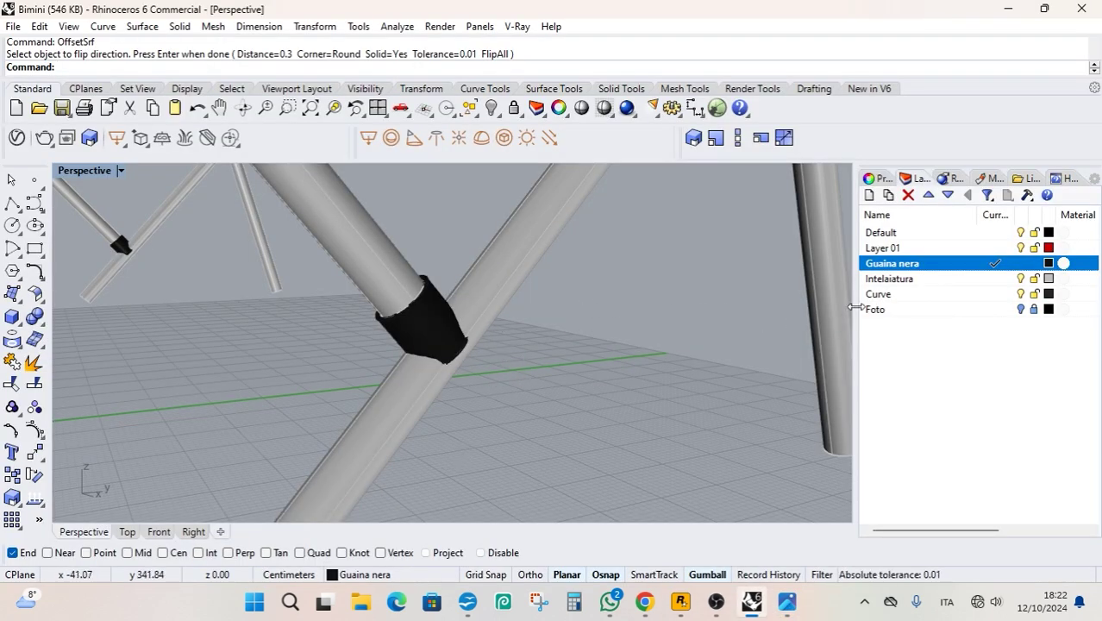
Make the Default layer current and hide the Guaina nera and Intelaiatura layers.
{"action": "double_click", "coordinate": [916, 236]}
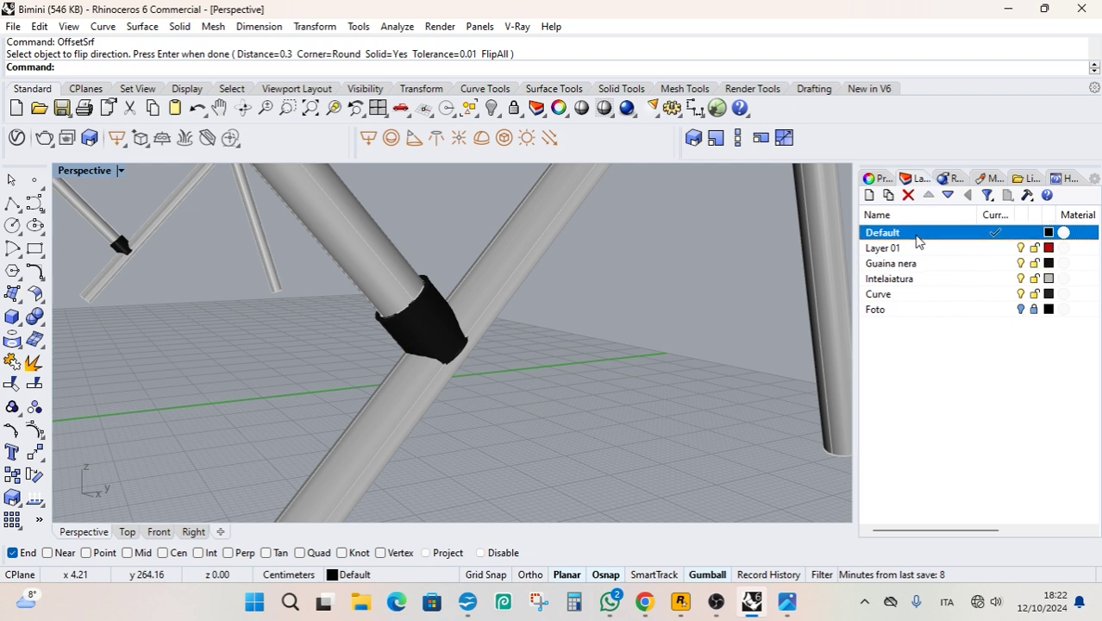
{"action": "left_click", "coordinate": [1021, 263]}
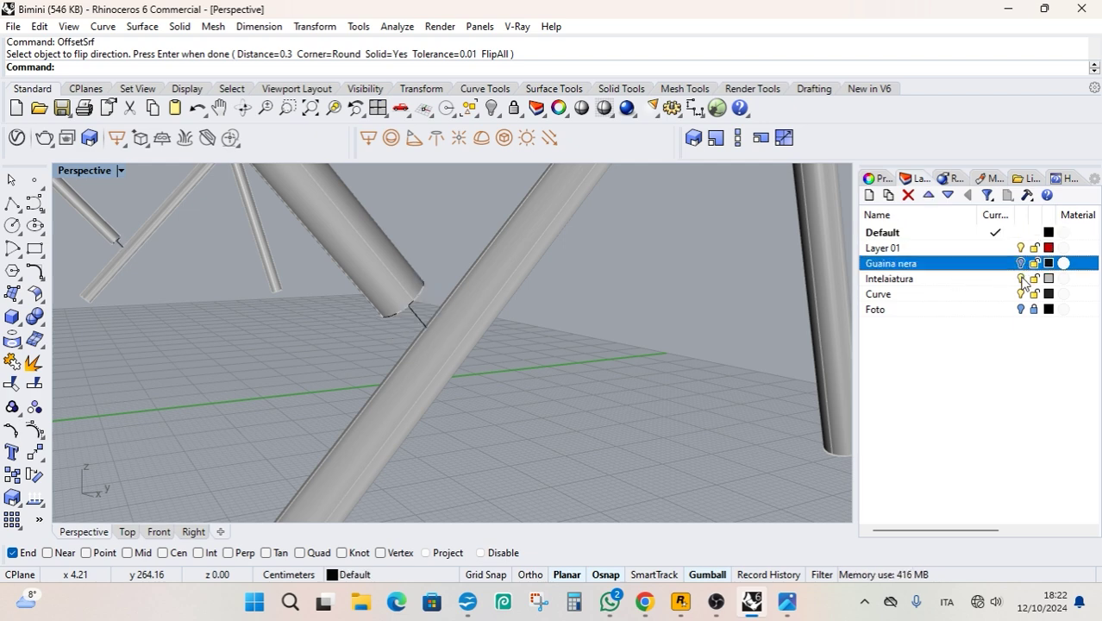
{"action": "left_click", "coordinate": [1021, 279]}
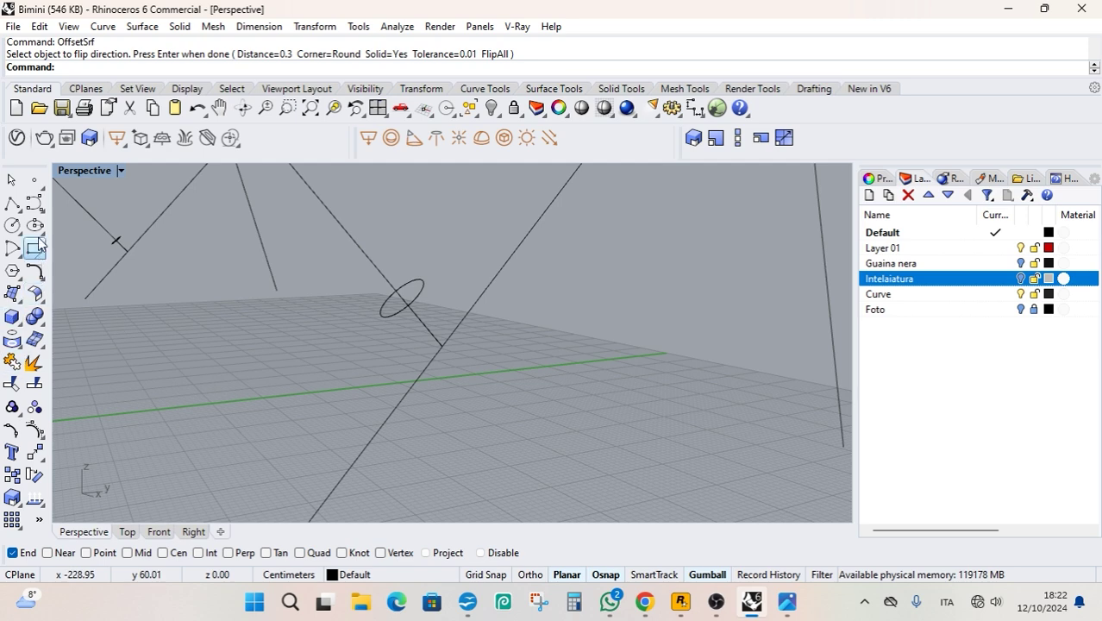
Draw a line from its midpoint at the near joint, about 2.2 cm each way along the crossing tube's centreline with Near snap, and select it.
{"action": "left_click", "coordinate": [18, 207]}
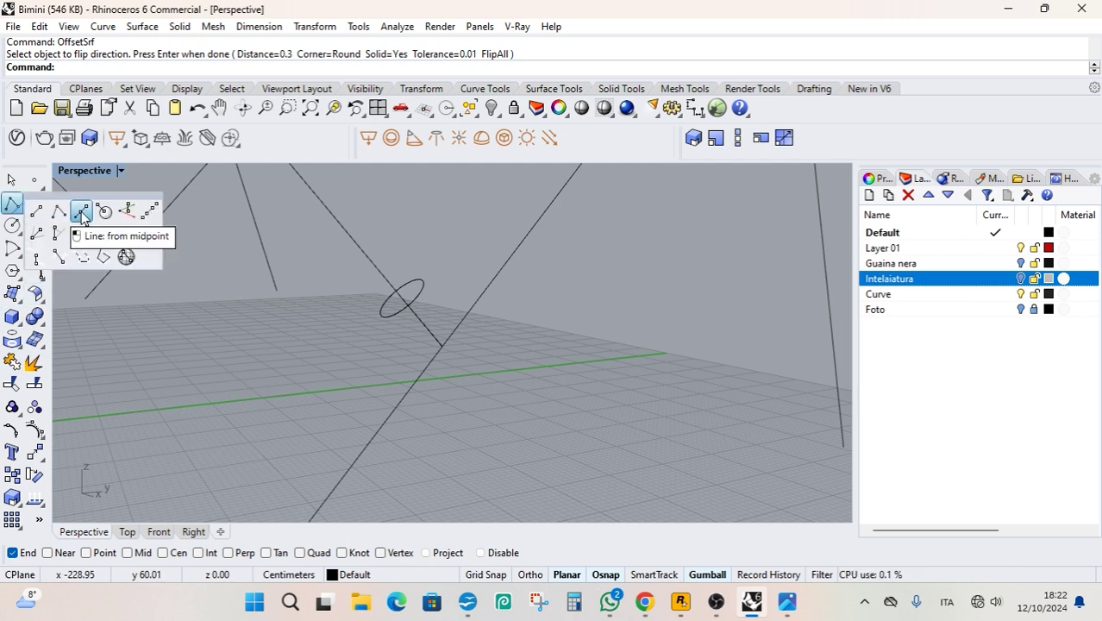
{"action": "left_click", "coordinate": [81, 210]}
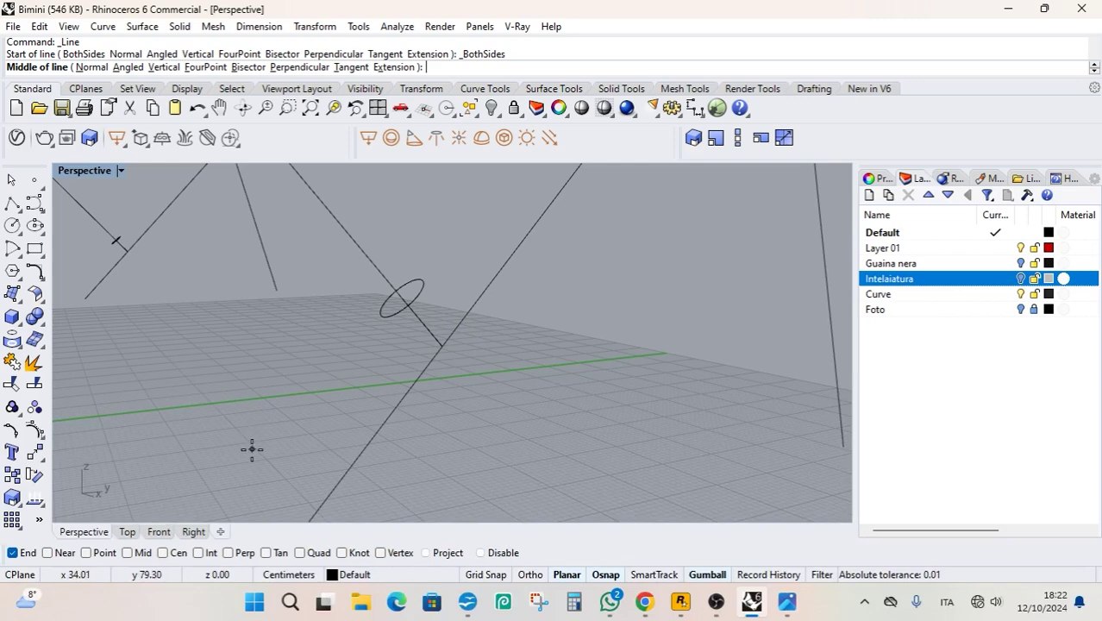
{"action": "left_click", "coordinate": [47, 553]}
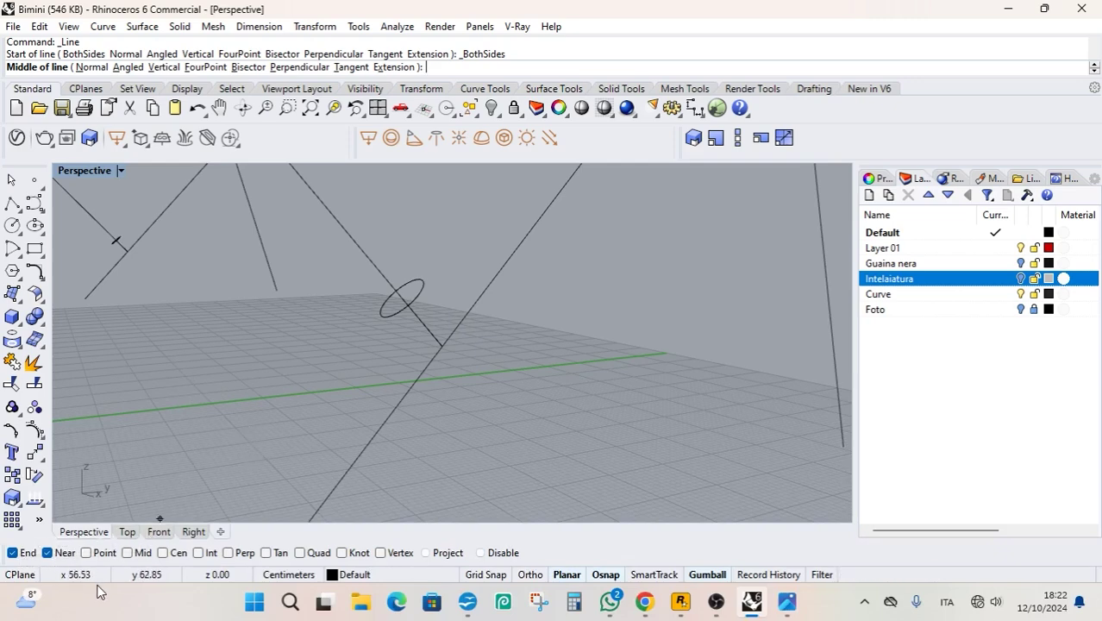
{"action": "left_click", "coordinate": [445, 348]}
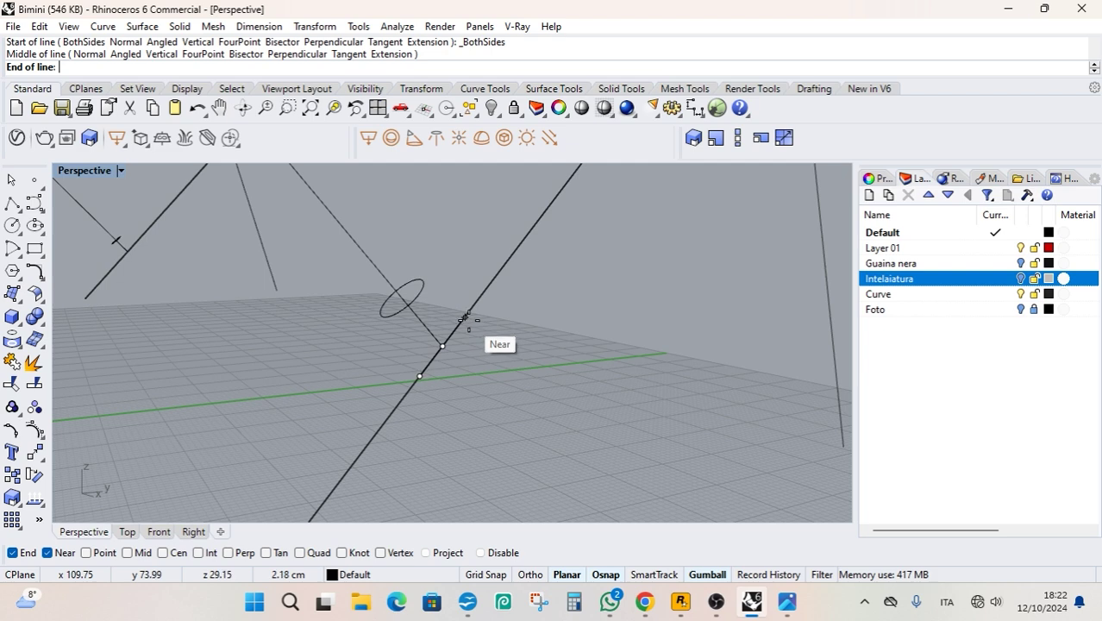
{"action": "left_click", "coordinate": [464, 318]}
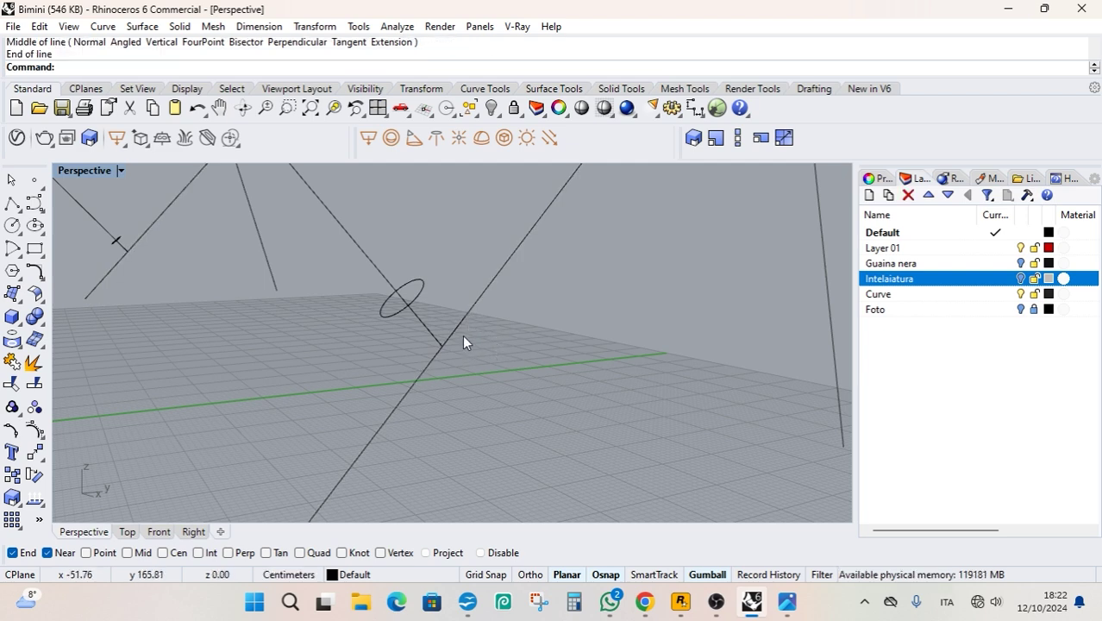
{"action": "left_click", "coordinate": [459, 327]}
{"action": "left_click", "coordinate": [492, 383]}
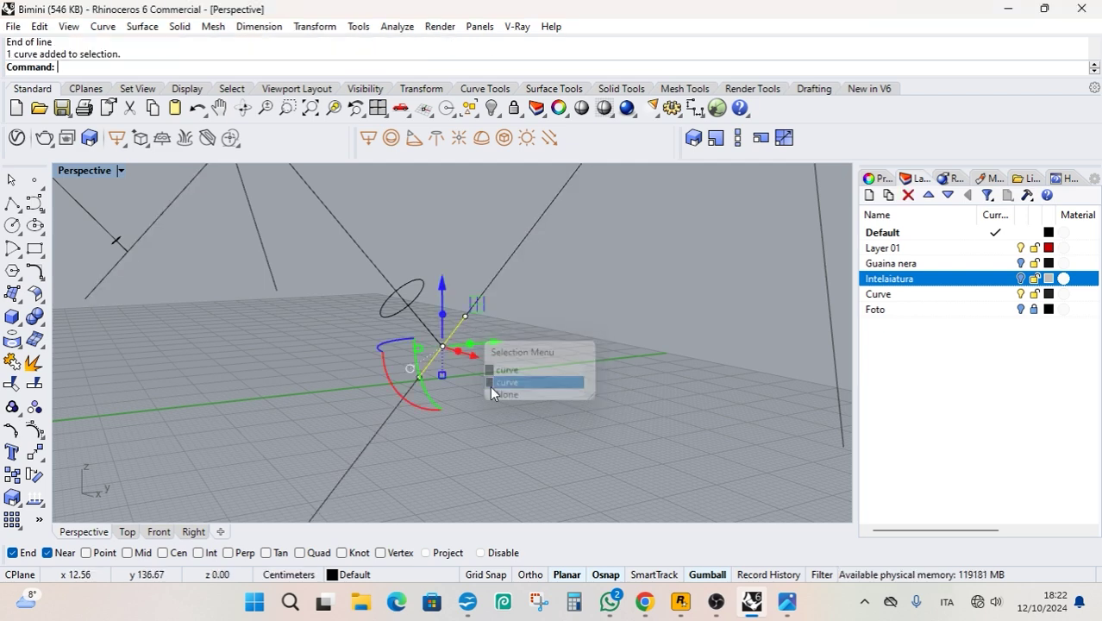